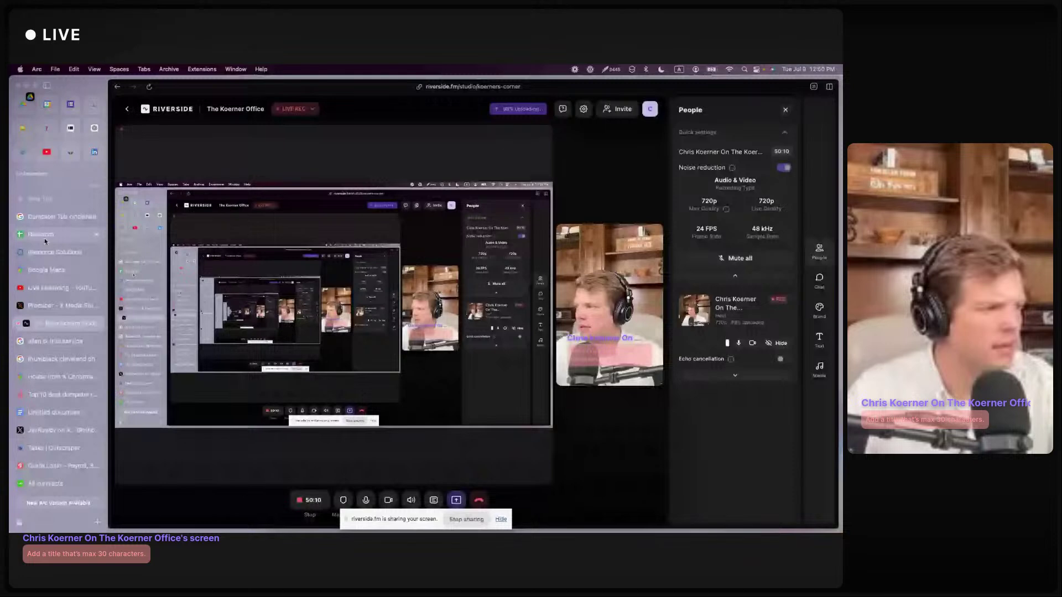
Step: Open the Research spreadsheet and view the city comparison table in Sheet1
click(44, 238)
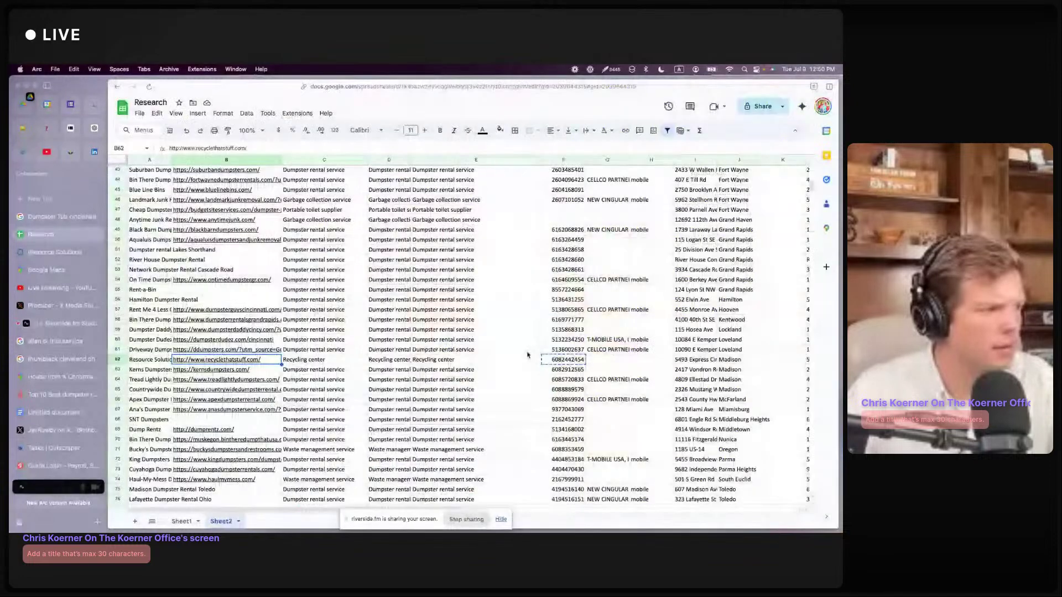
scroll(624, 365, right, 2)
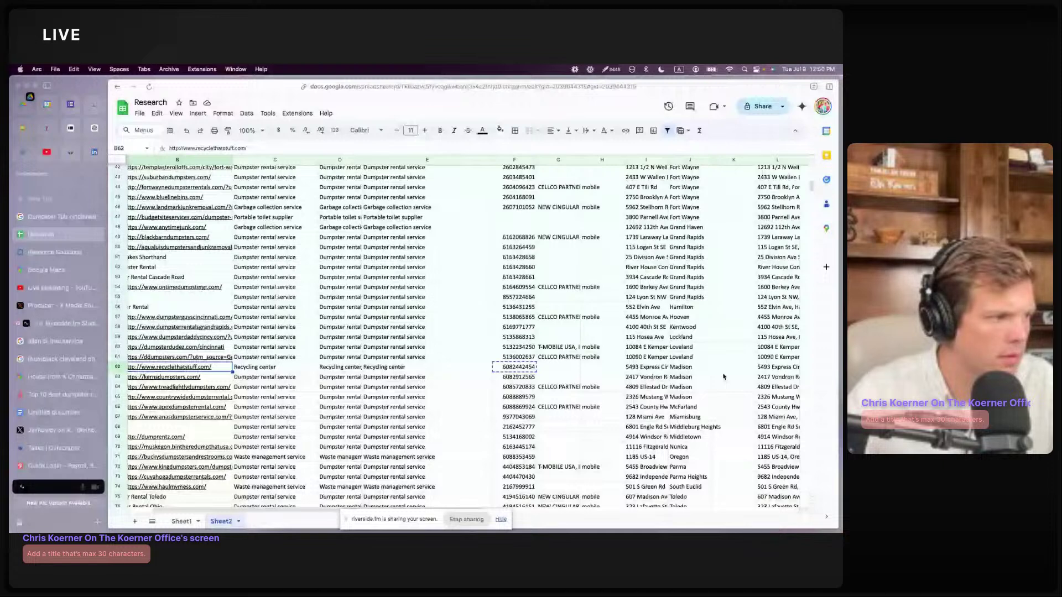
key(alt+Up)
click(531, 296)
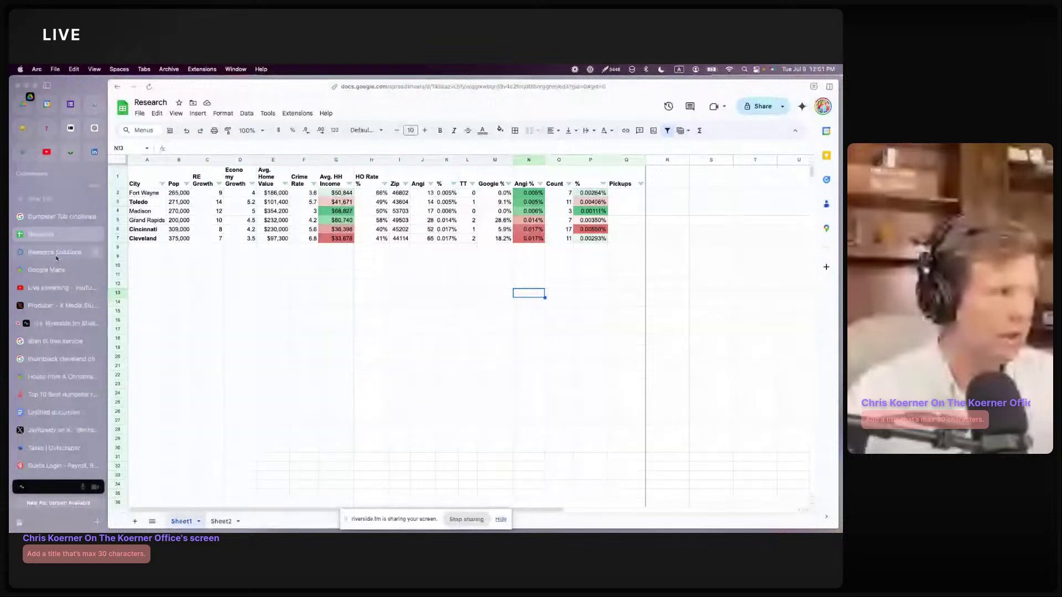
Step: Check the Madison dumpster companies in Sheet2 by previewing the Kerns Dumpsters and Tread Lightly Dumpsters website links
click(221, 521)
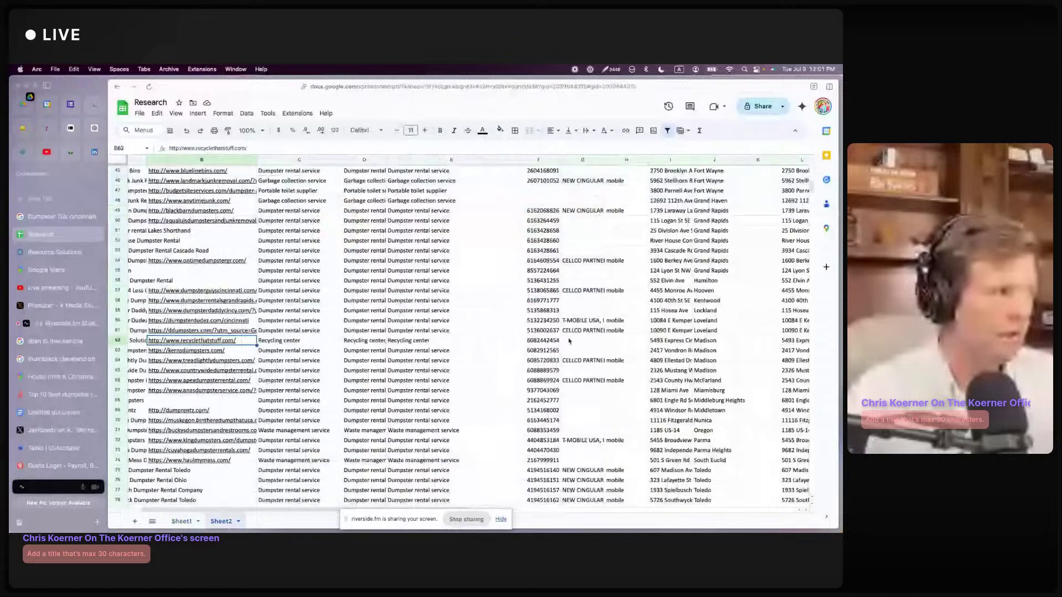
scroll(569, 341, down, 2)
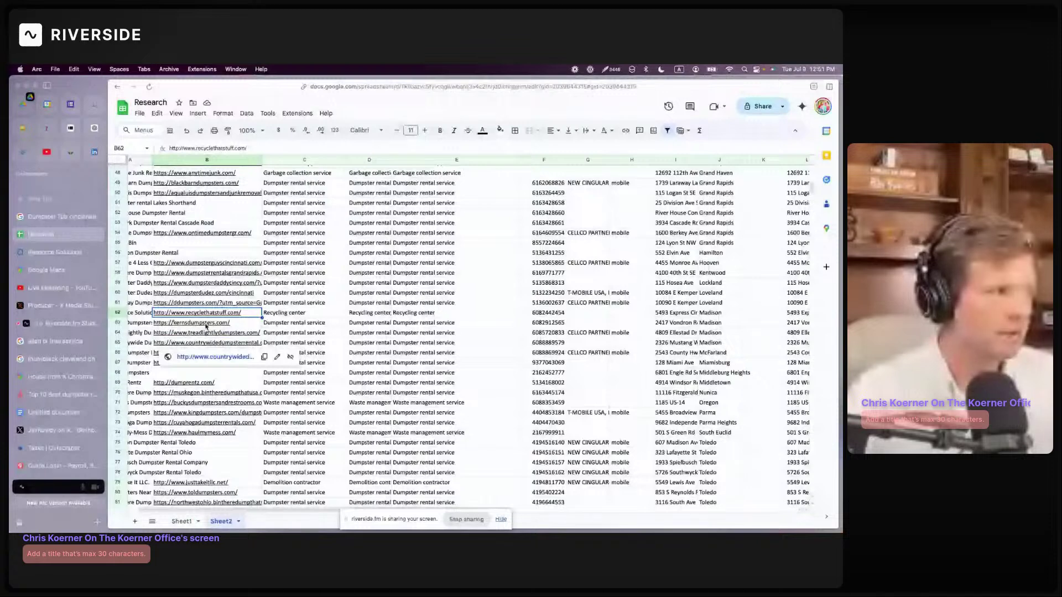
click(716, 324)
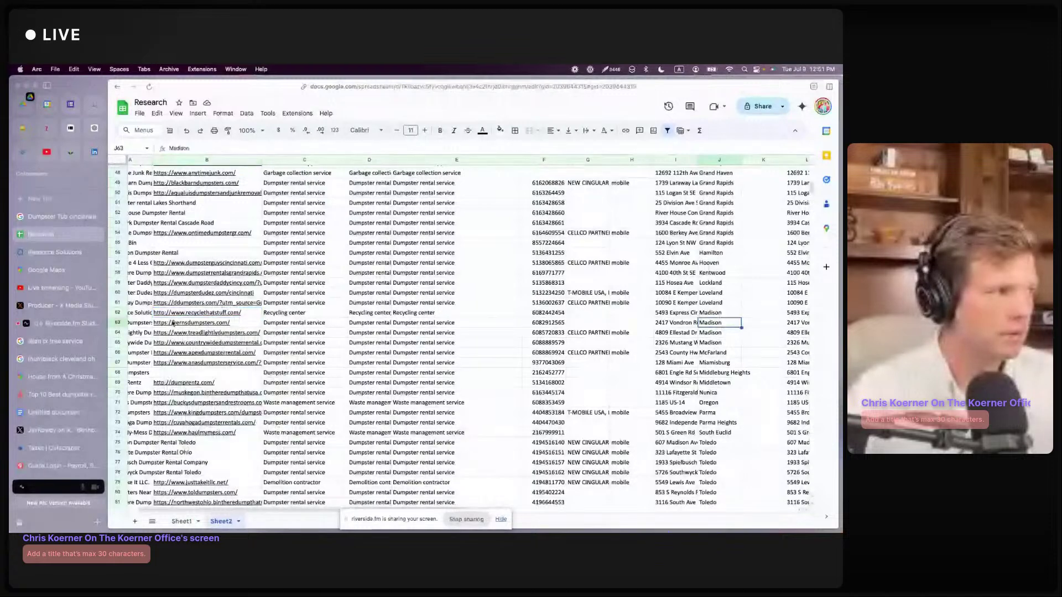
click(173, 322)
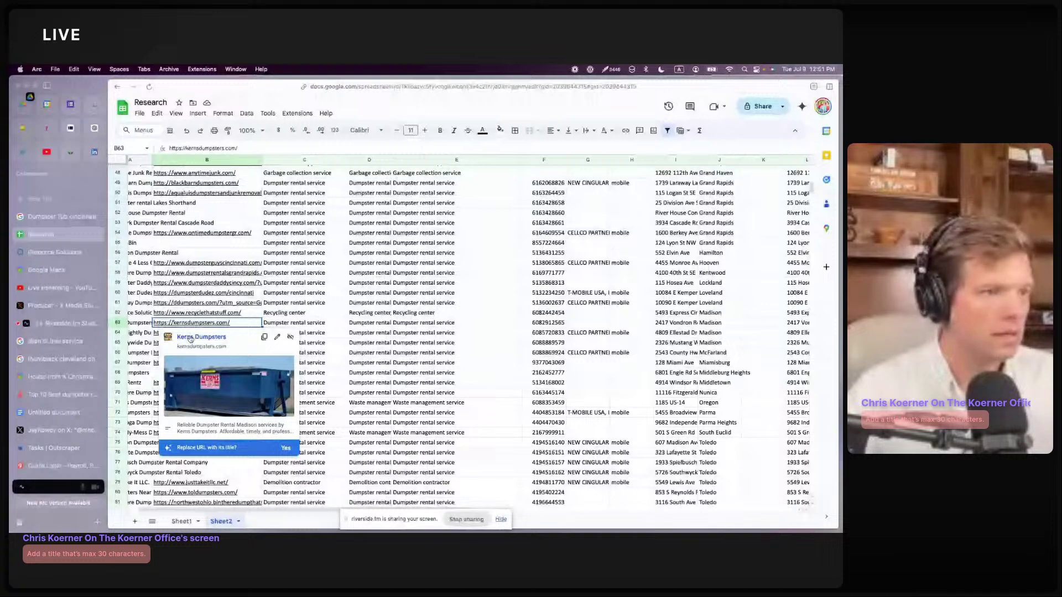
key(Down)
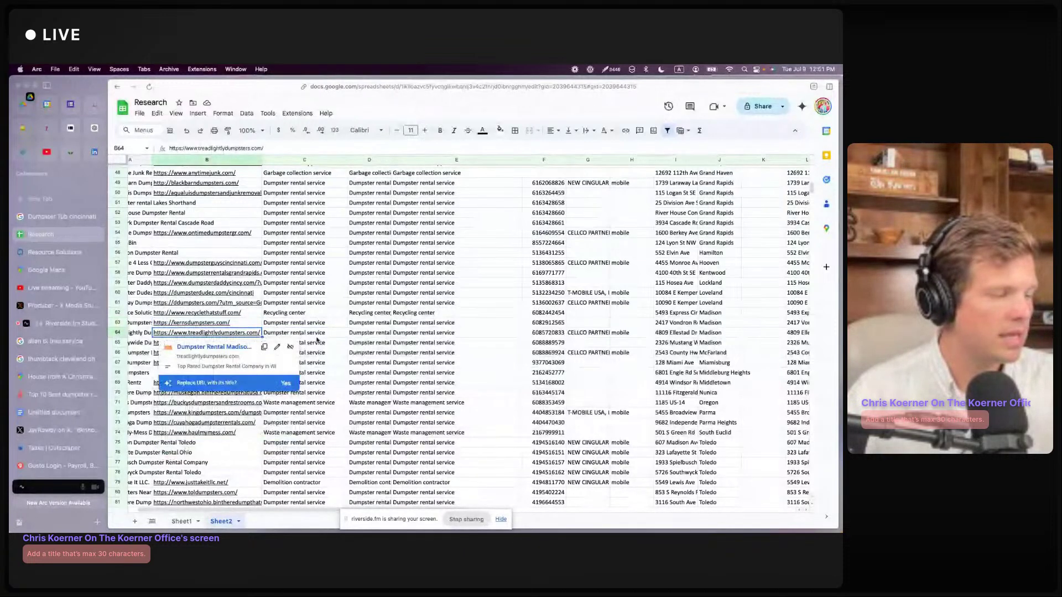
Step: Open the Countrywide Dumpster Rental website from its Madison listing in Sheet2 and look through its home page
click(224, 344)
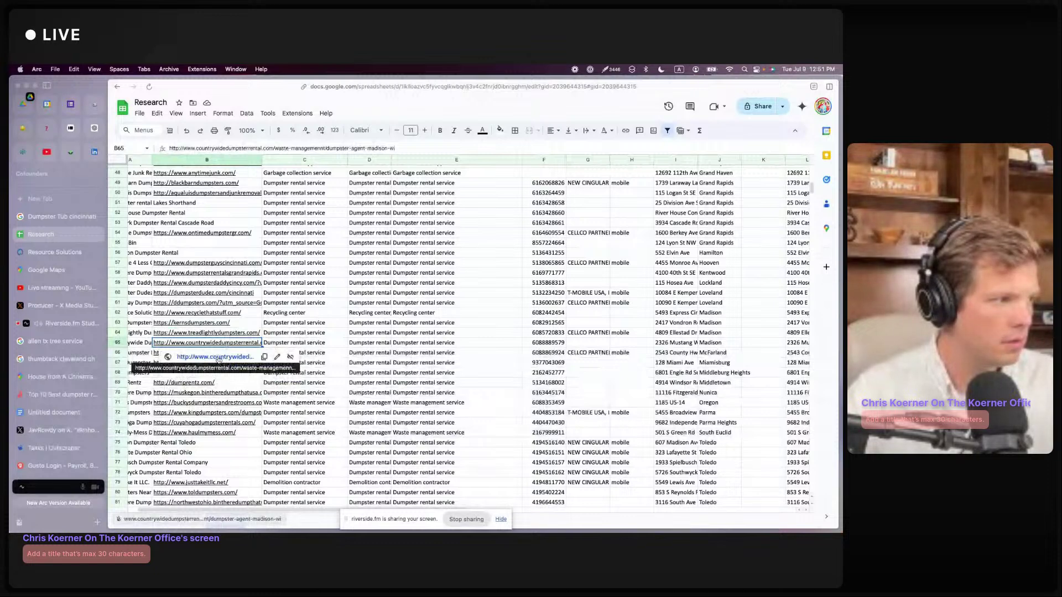
click(215, 356)
scroll(537, 423, down, 5)
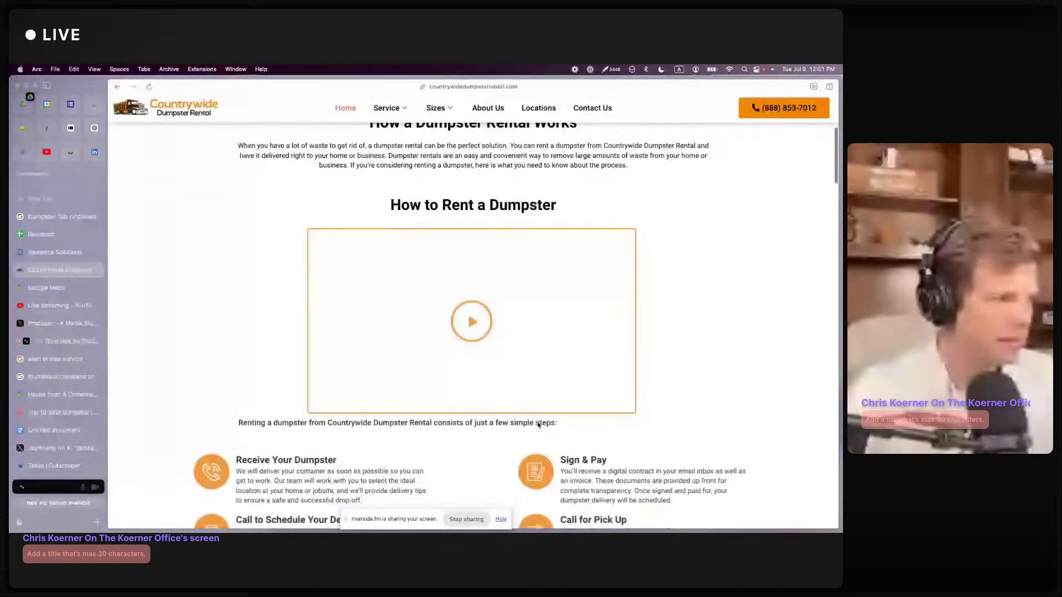
scroll(537, 422, down, 10)
scroll(537, 423, up, 15)
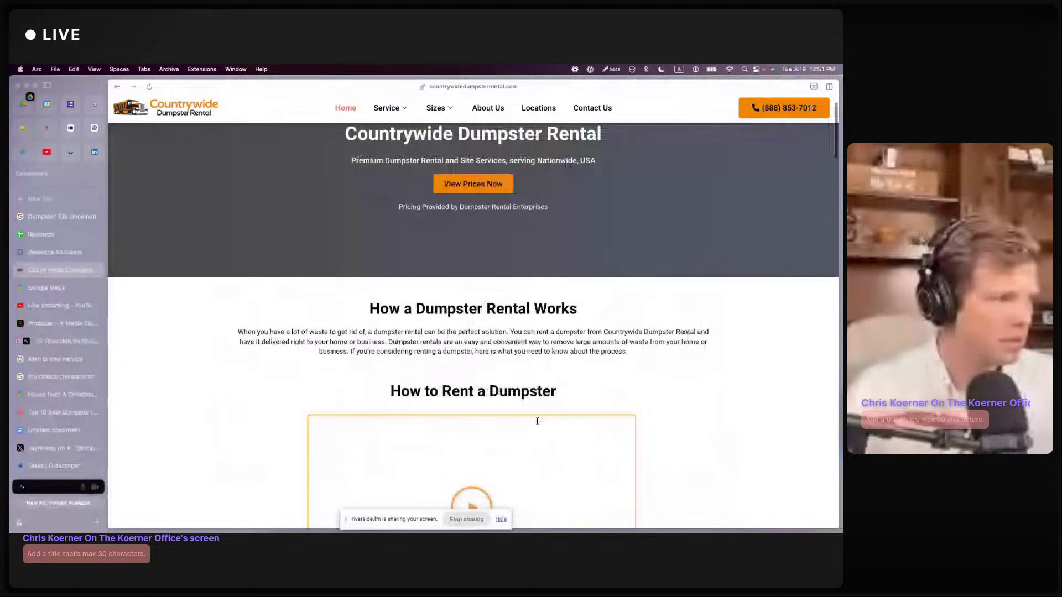
scroll(538, 423, down, 20)
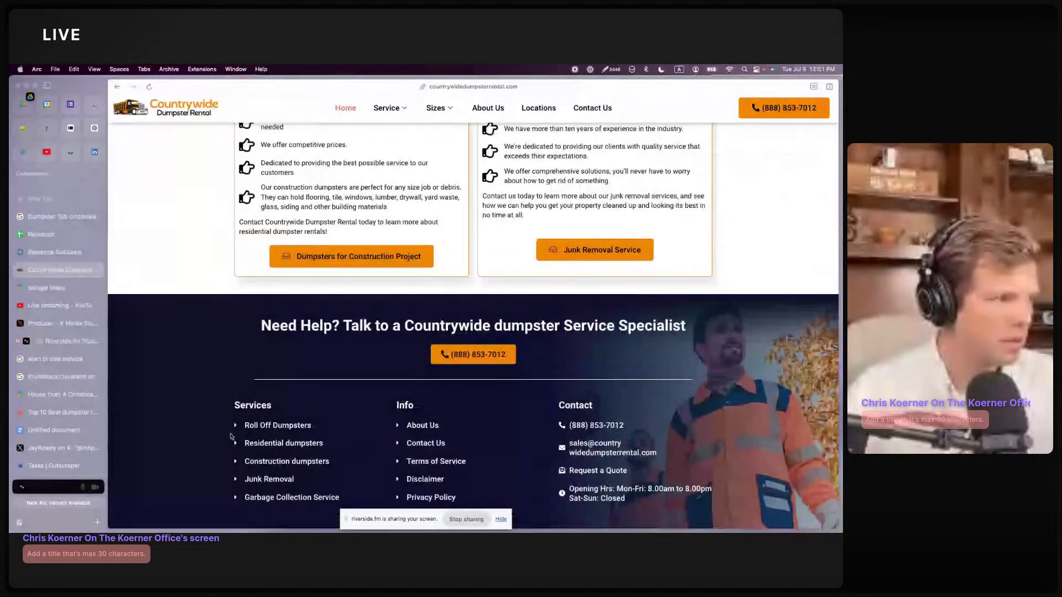
Step: Examine the About Us page with its customer testimonials and the Contact Us page of the Countrywide site
click(419, 425)
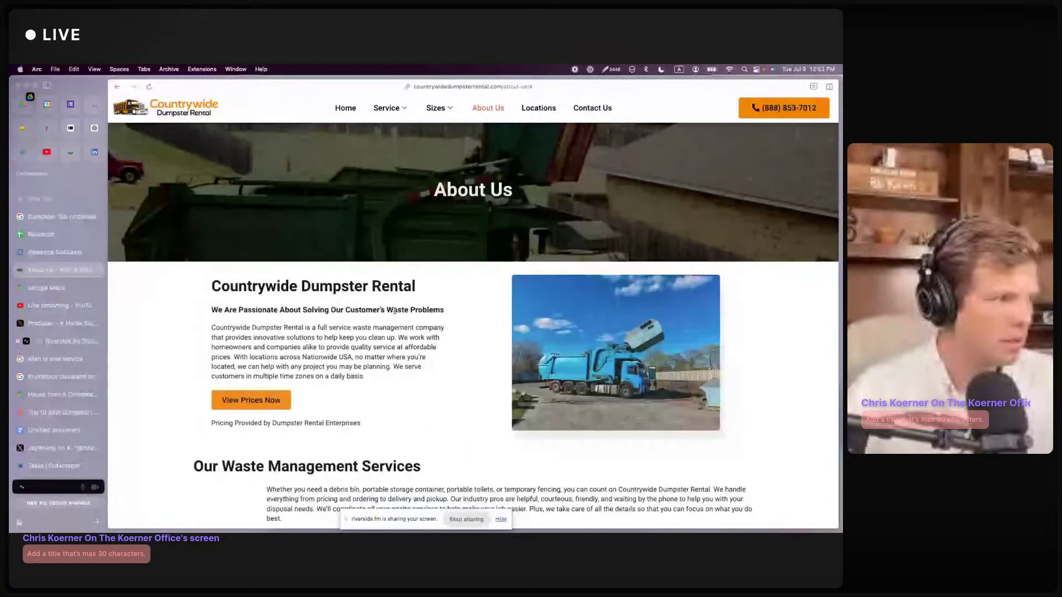
scroll(394, 312, down, 3)
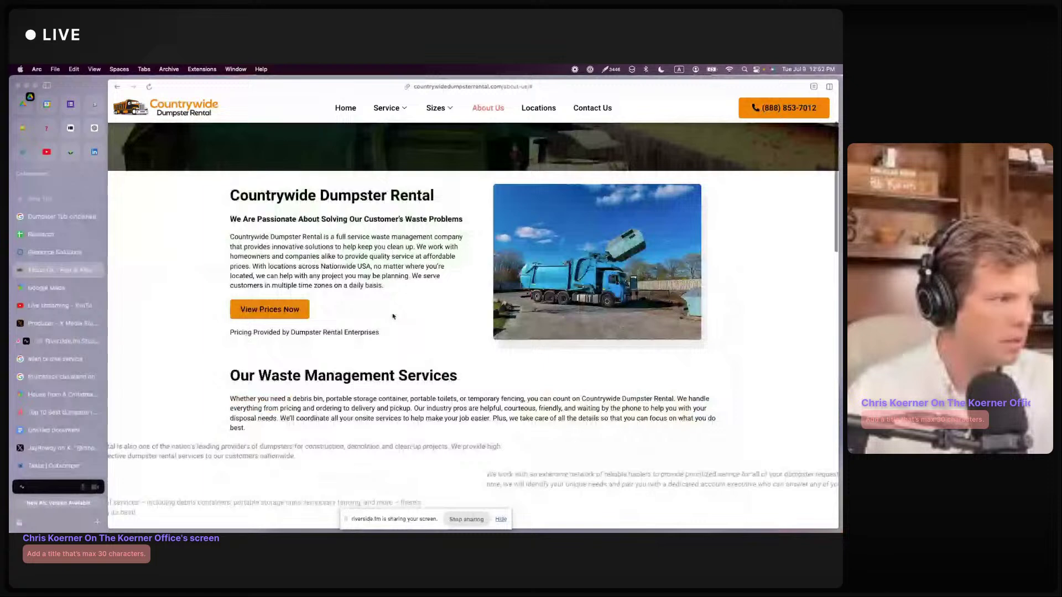
scroll(393, 316, down, 10)
scroll(392, 313, down, 15)
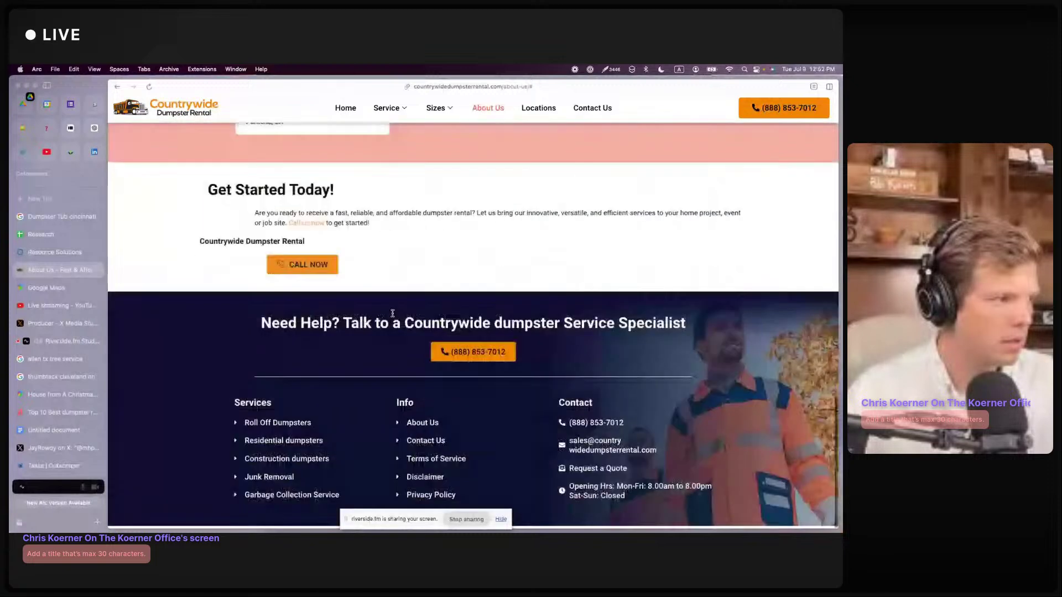
scroll(392, 314, up, 8)
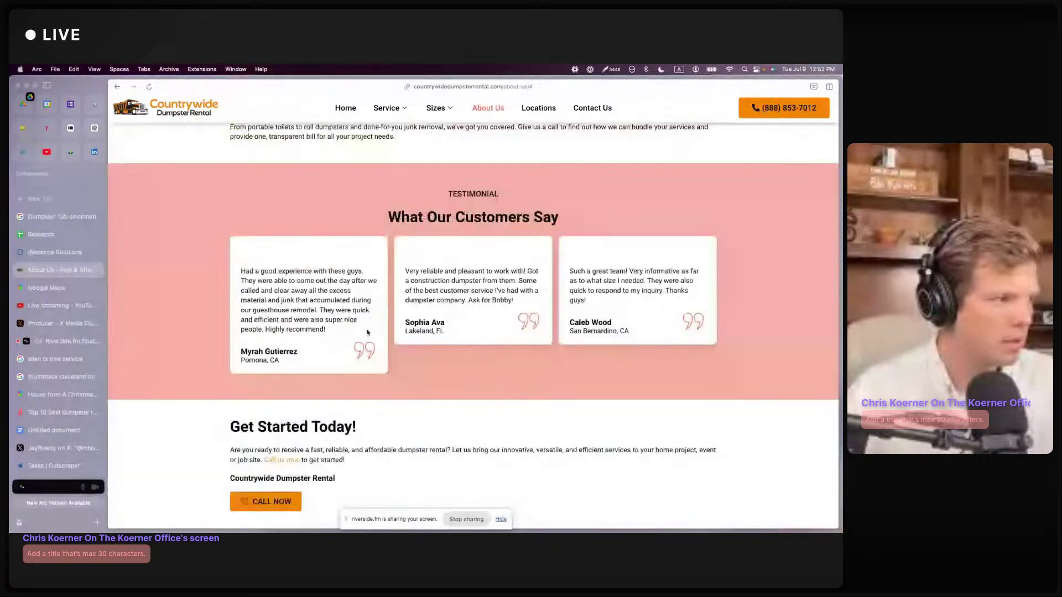
scroll(368, 332, down, 8)
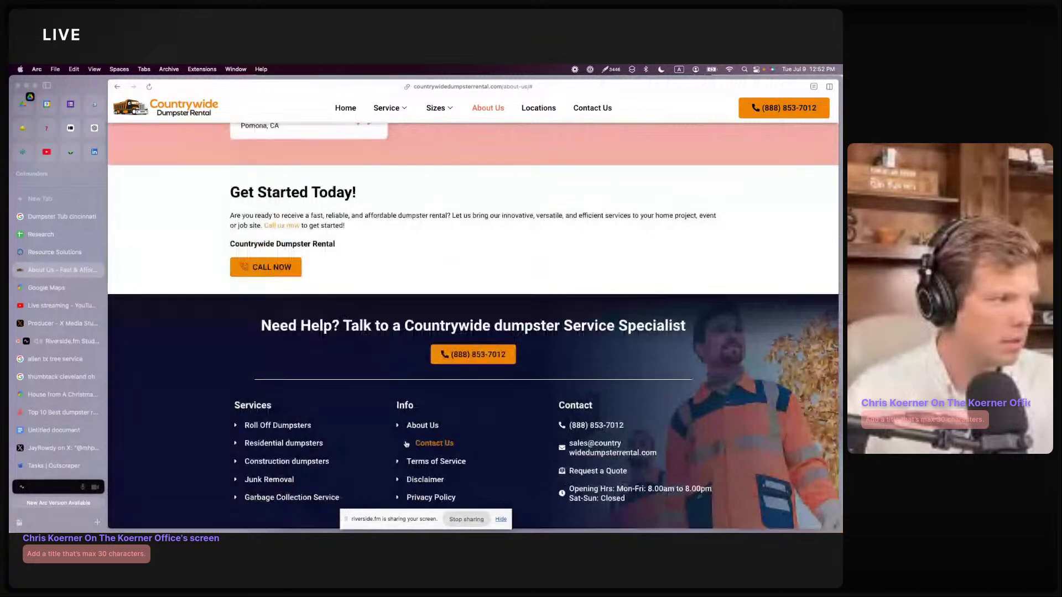
click(424, 444)
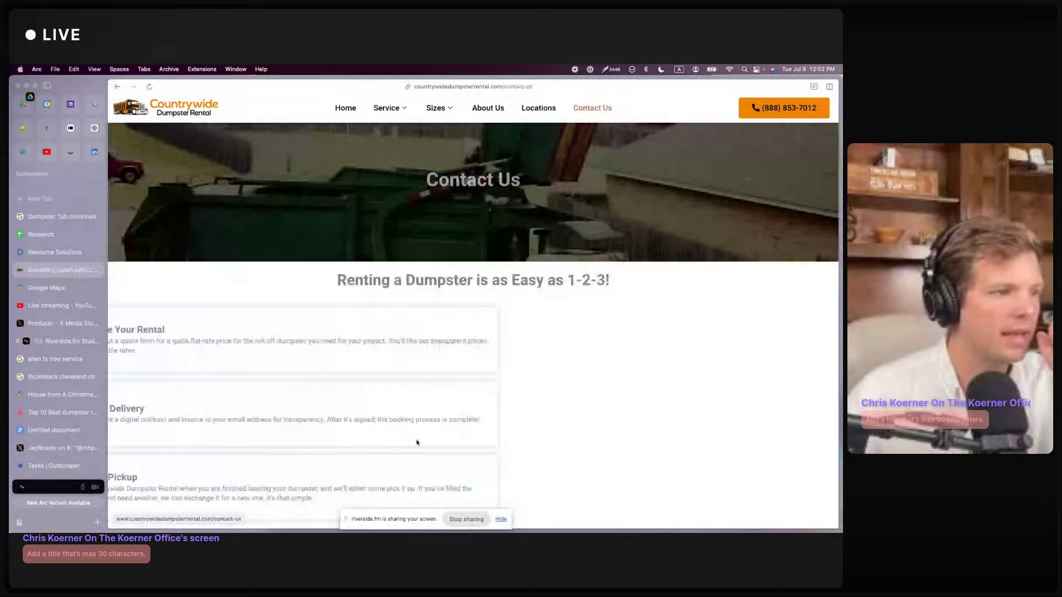
key(super+bracketleft)
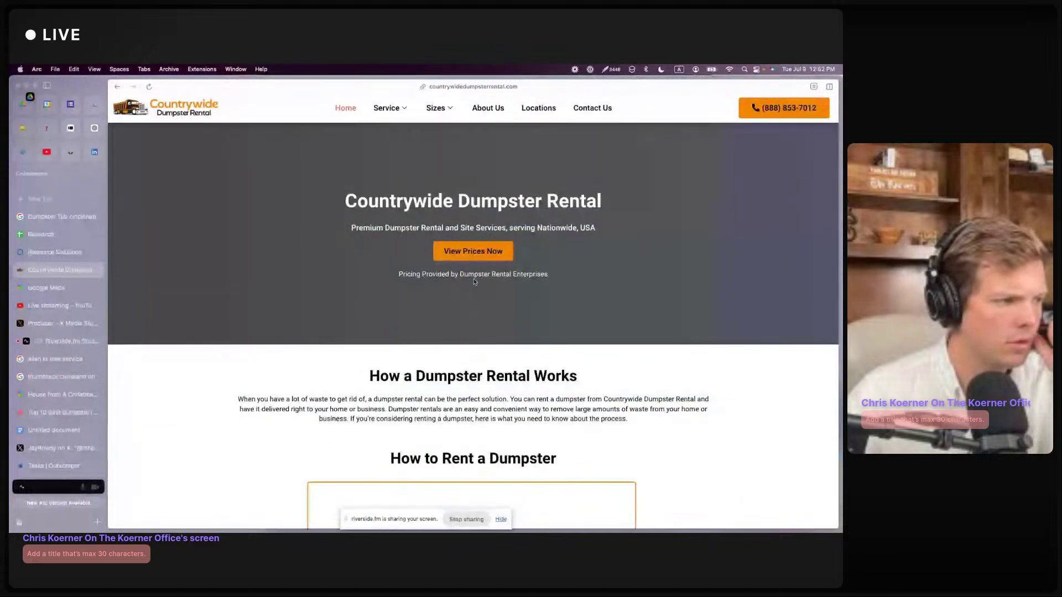
Step: Review the dumpster sizes and services on the Countrywide home page and check where its price lookup leads
scroll(453, 394, down, 10)
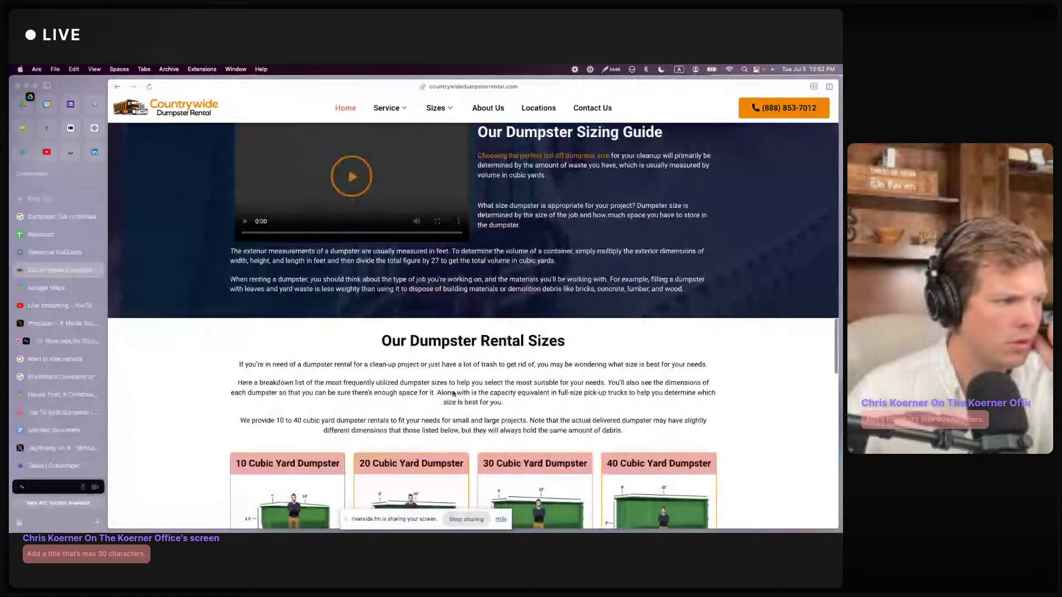
scroll(453, 393, down, 15)
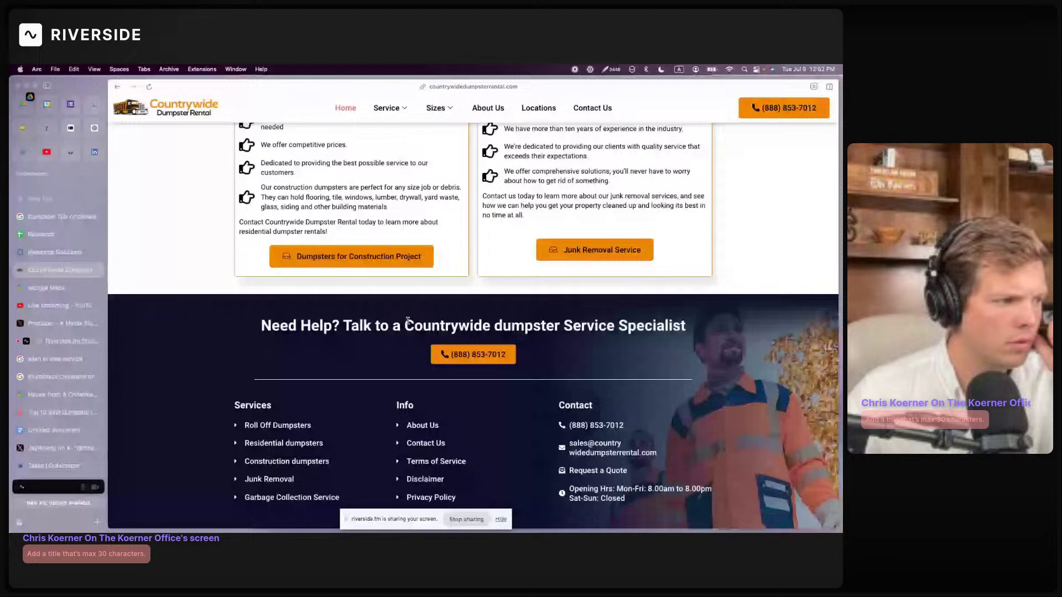
scroll(408, 321, up, 1)
scroll(407, 323, up, 5)
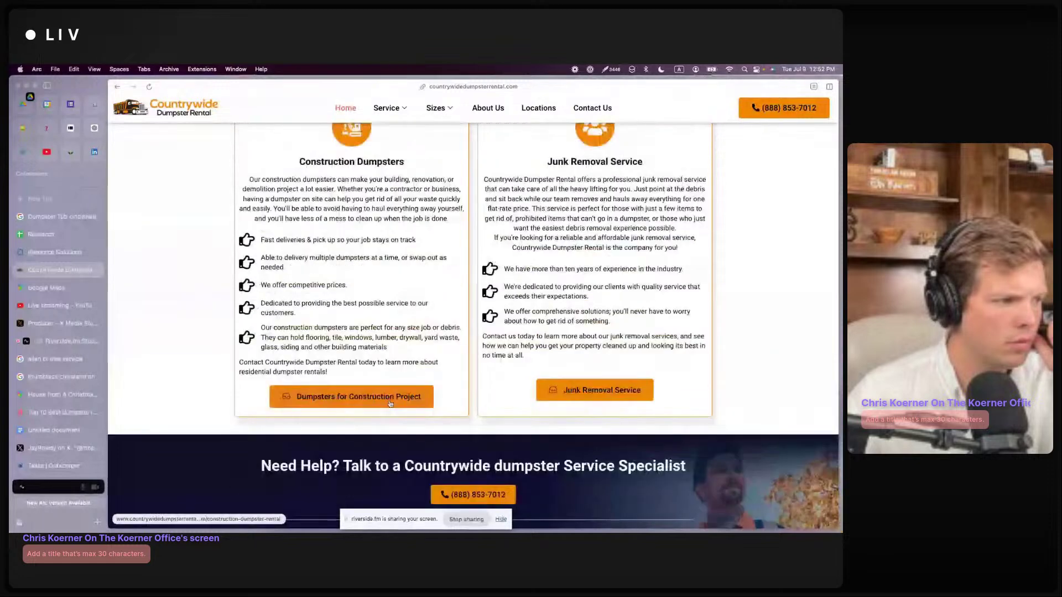
scroll(386, 403, up, 6)
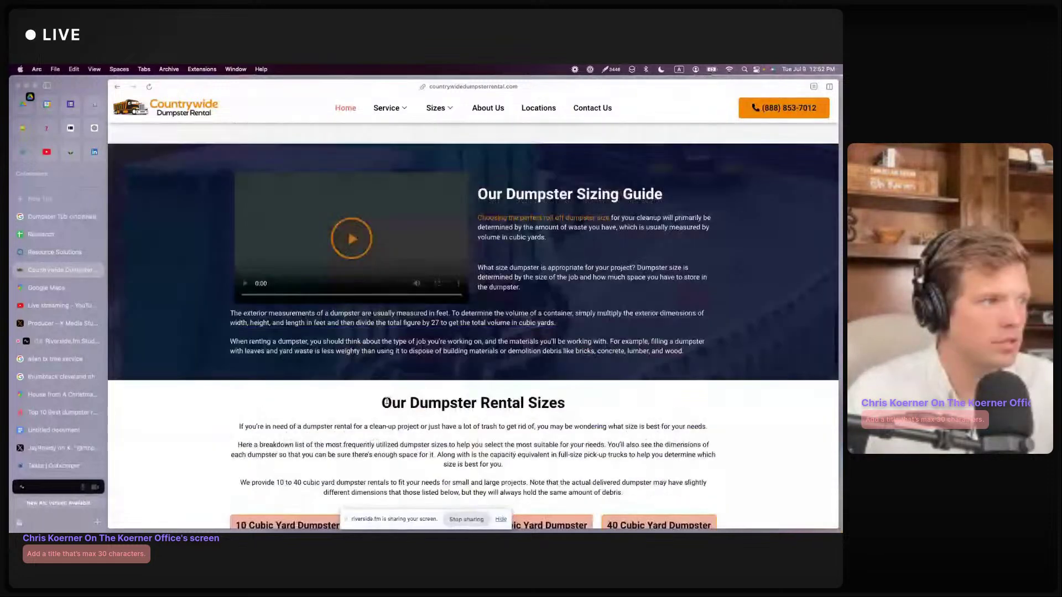
scroll(386, 403, up, 5)
click(467, 250)
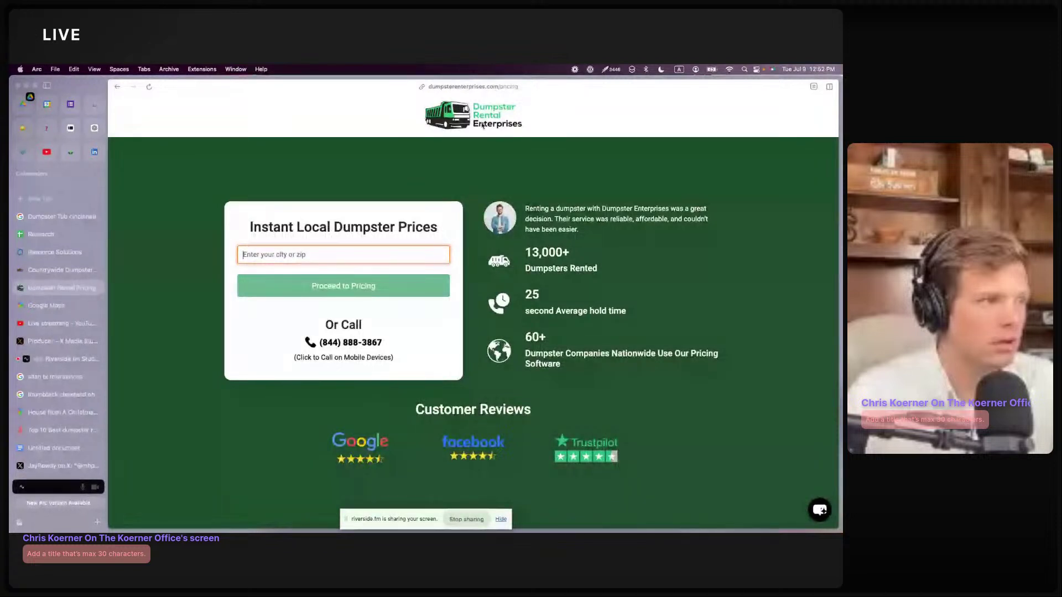
key(ctrl+Tab)
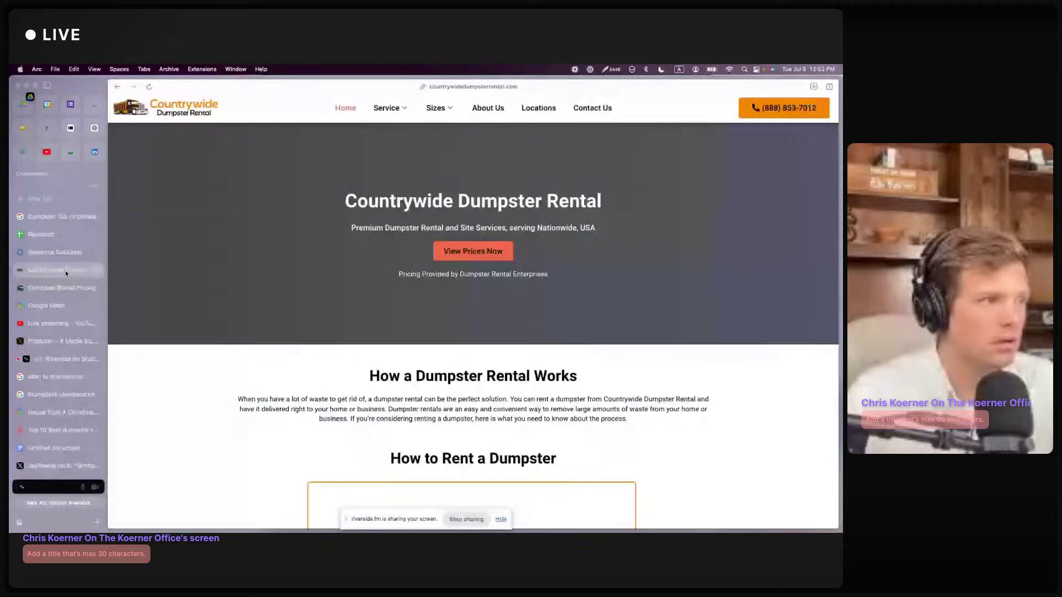
Step: Set Madison's Count to 2 in Sheet1 of the Research spreadsheet
click(48, 235)
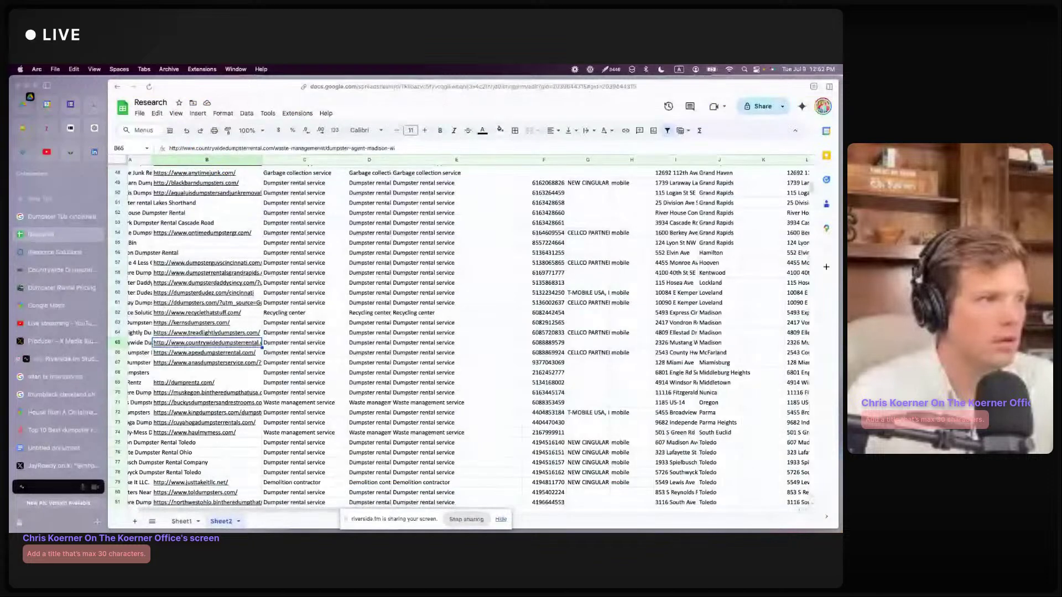
mouse_move(183, 522)
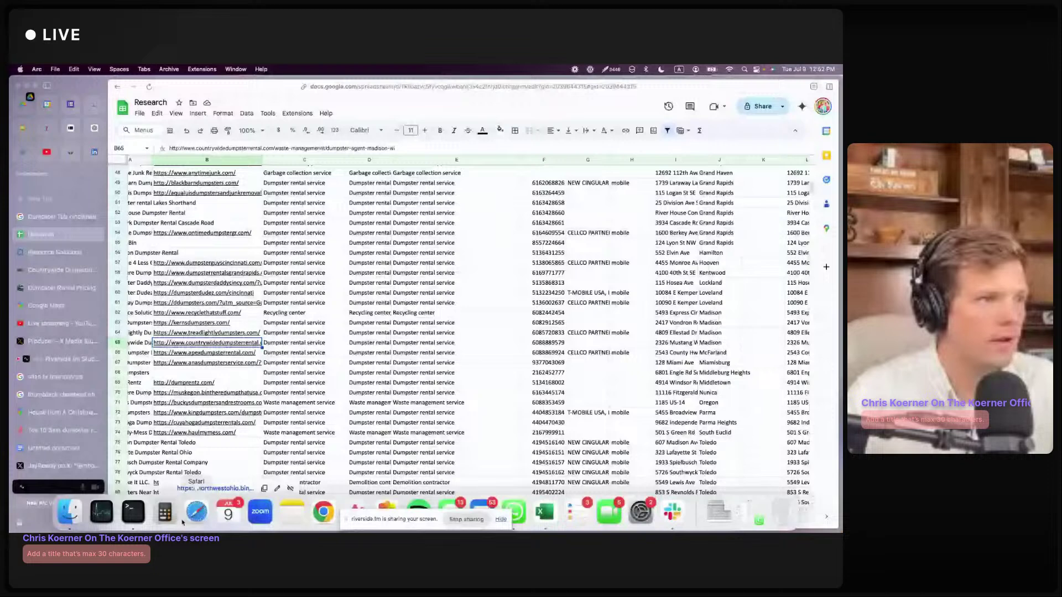
click(182, 521)
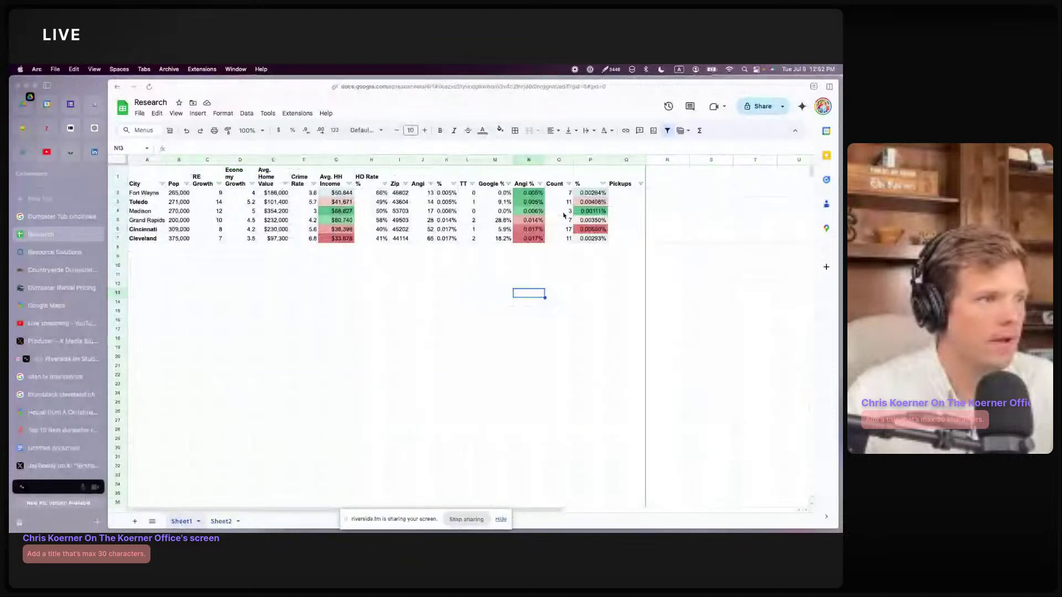
click(556, 294)
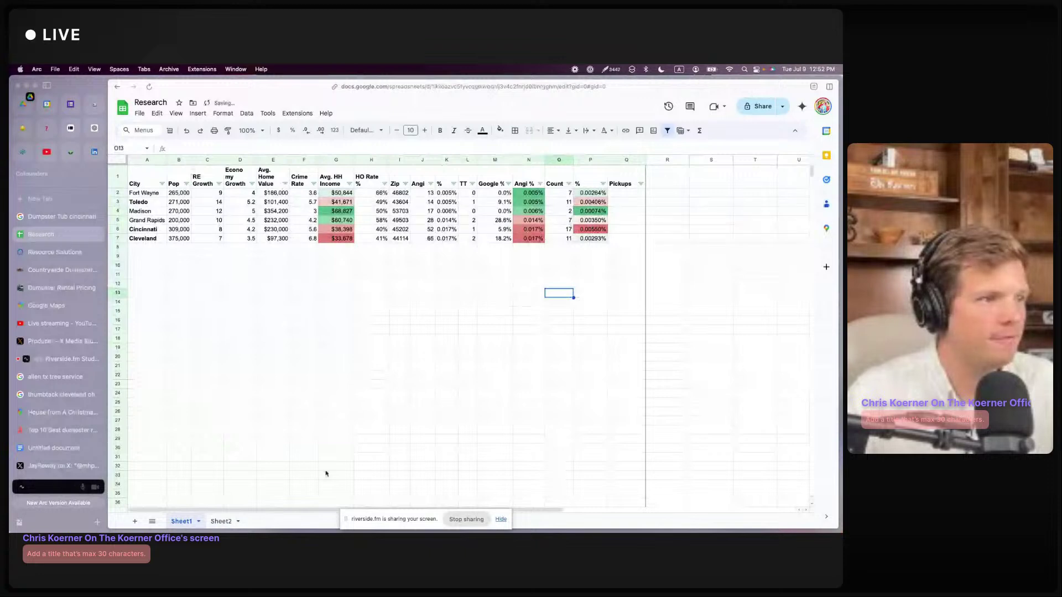
Step: Open the Kerns Dumpsters and Tread Lightly Dumpsters websites from their Madison listings in Sheet2
click(221, 521)
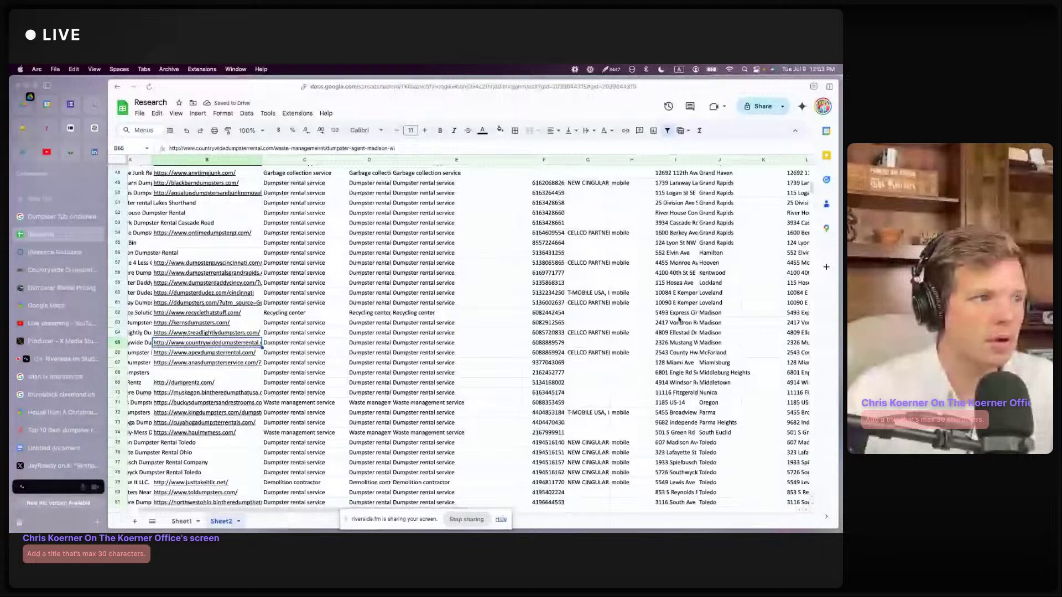
mouse_move(213, 355)
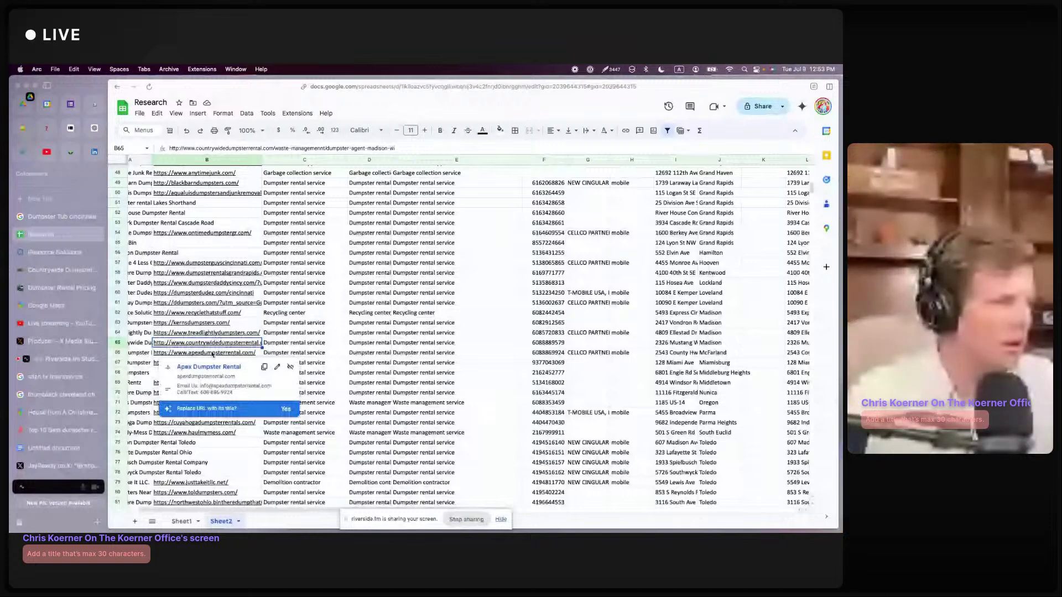
click(206, 333)
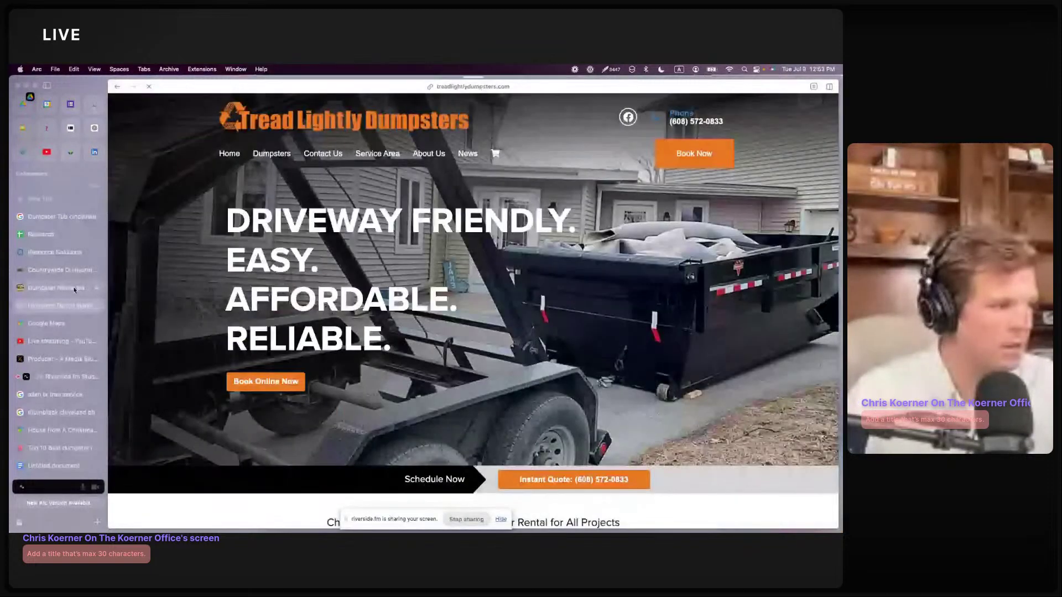
Step: Look over the Kerns Dumpsters home page and its rental offerings
click(74, 288)
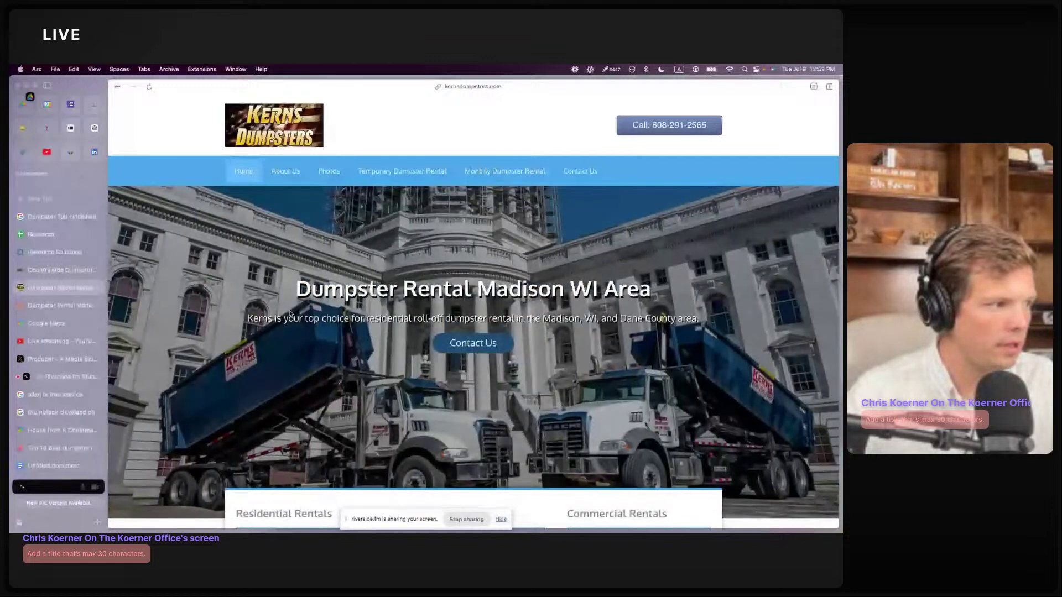
scroll(289, 313, down, 2)
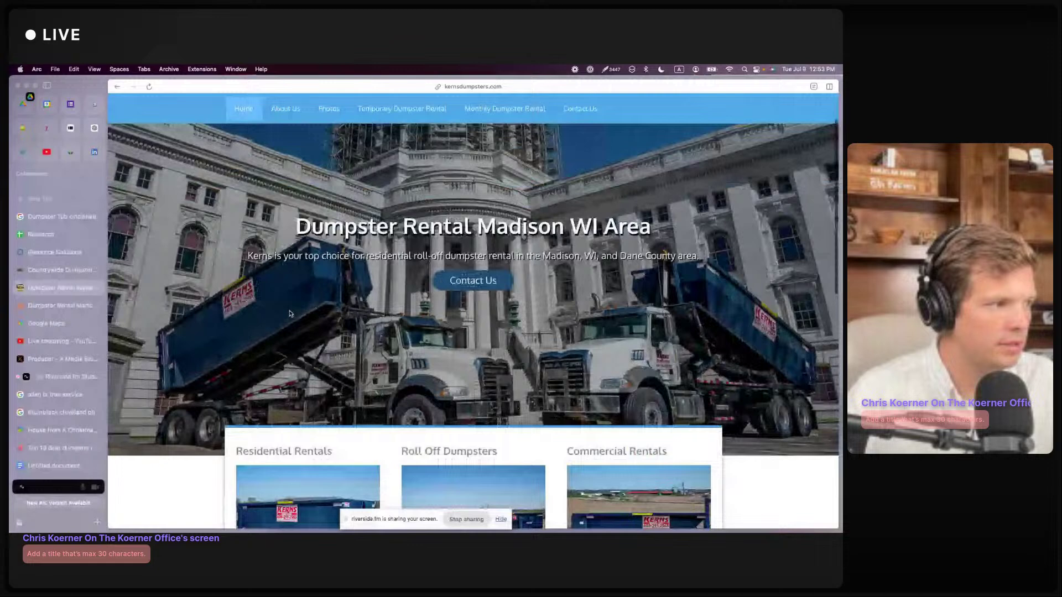
scroll(289, 314, up, 1)
scroll(290, 314, down, 2)
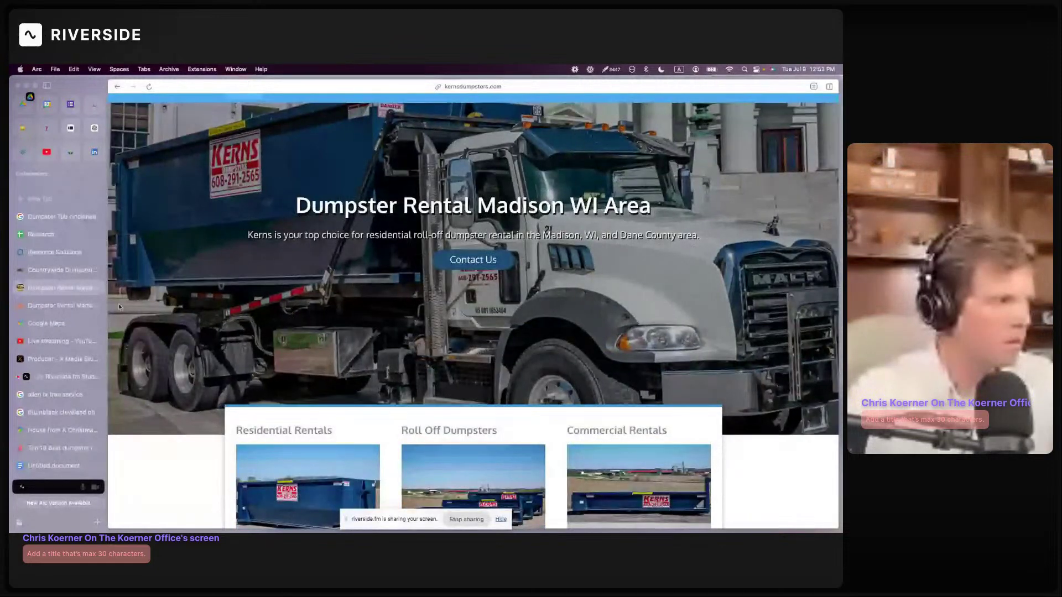
Step: Review the Tread Lightly Dumpsters home page, covering its dumpster sizes, prices, rental terms, accepted waste, customer reviews and location
click(62, 305)
scroll(358, 293, down, 10)
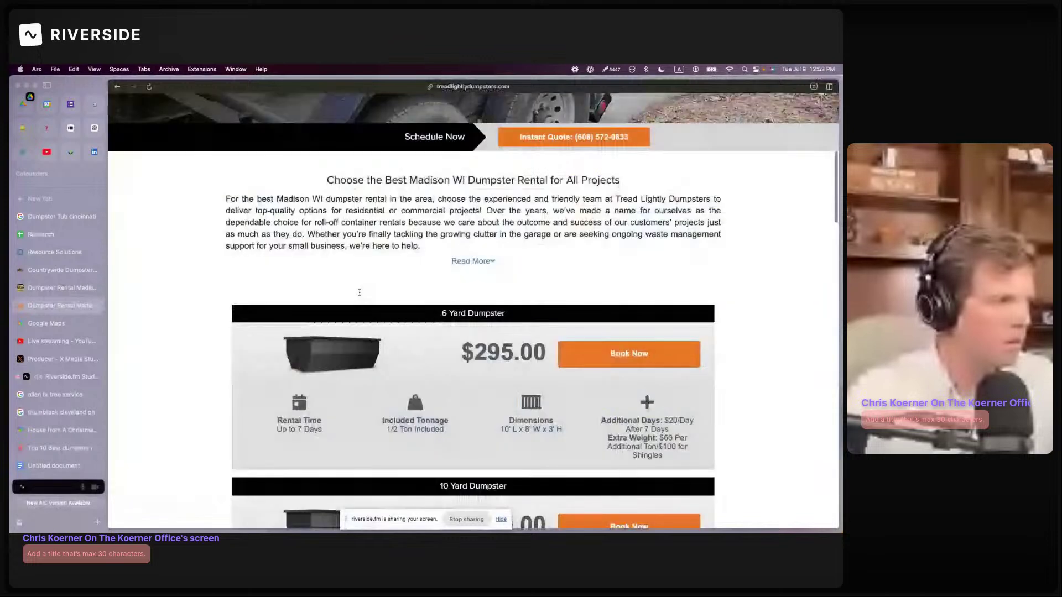
scroll(359, 294, up, 10)
scroll(359, 295, down, 10)
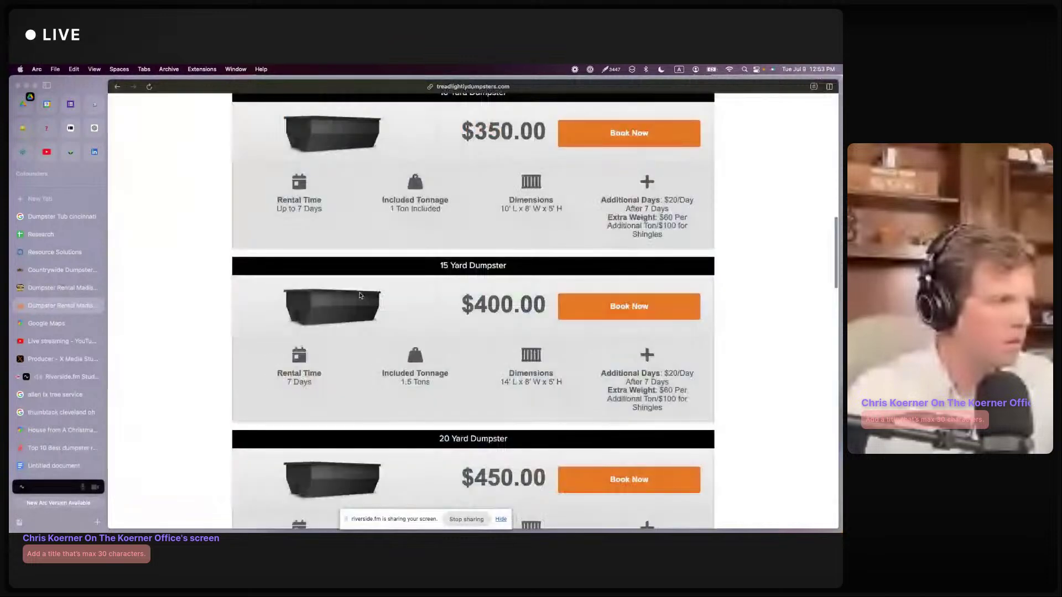
scroll(359, 296, down, 5)
scroll(359, 296, up, 2)
scroll(359, 295, down, 5)
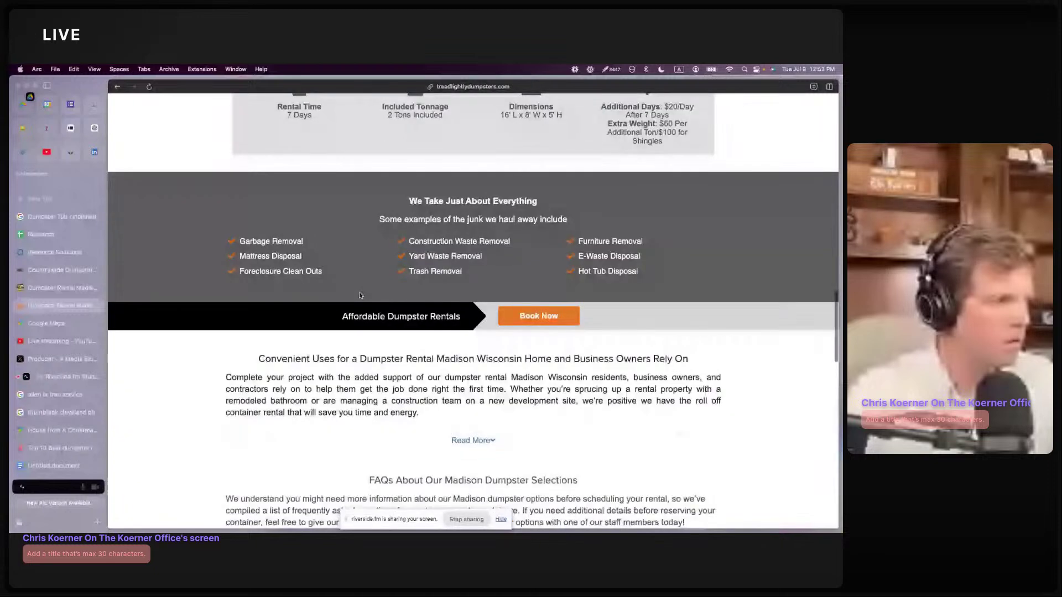
scroll(359, 296, up, 3)
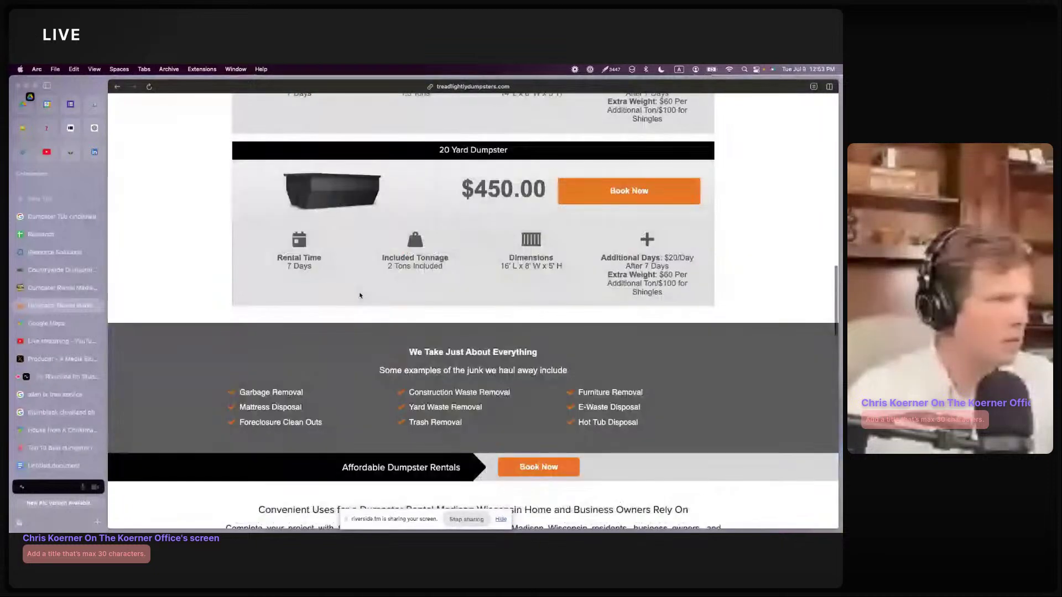
scroll(359, 295, down, 15)
scroll(359, 296, down, 1)
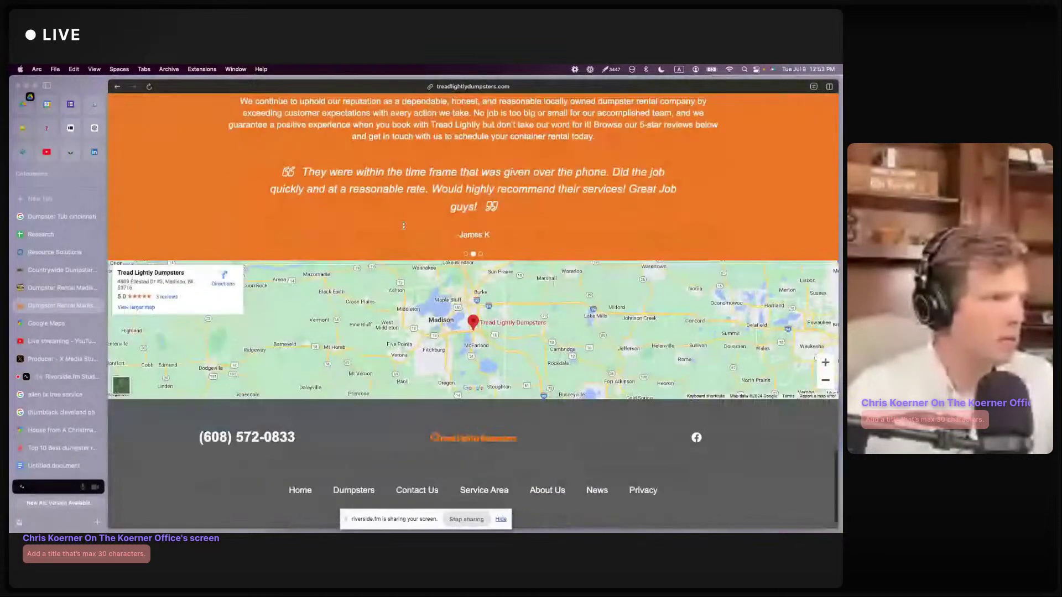
scroll(439, 317, up, 10)
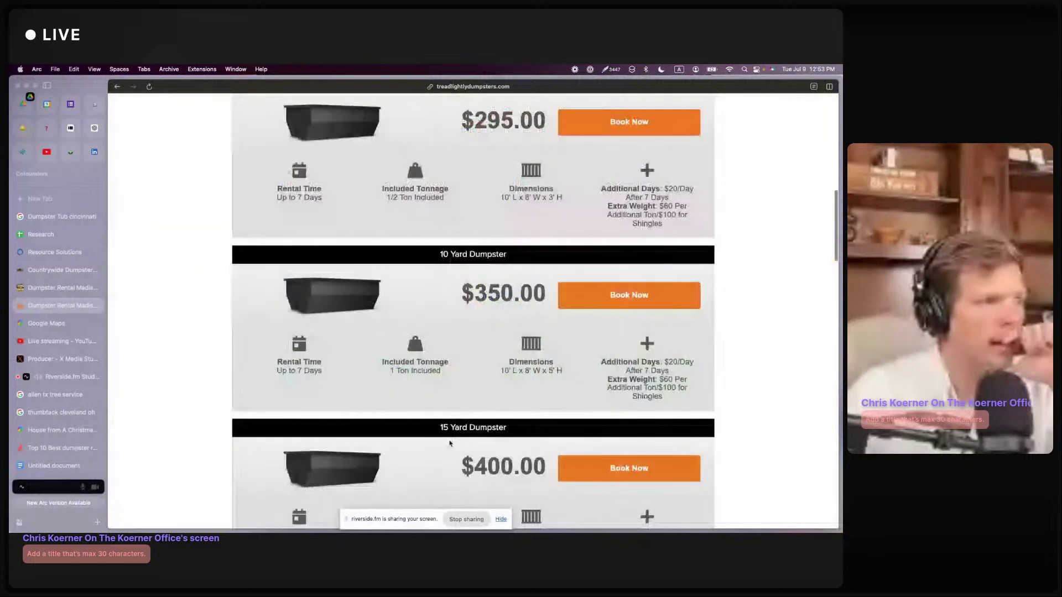
scroll(412, 304, up, 10)
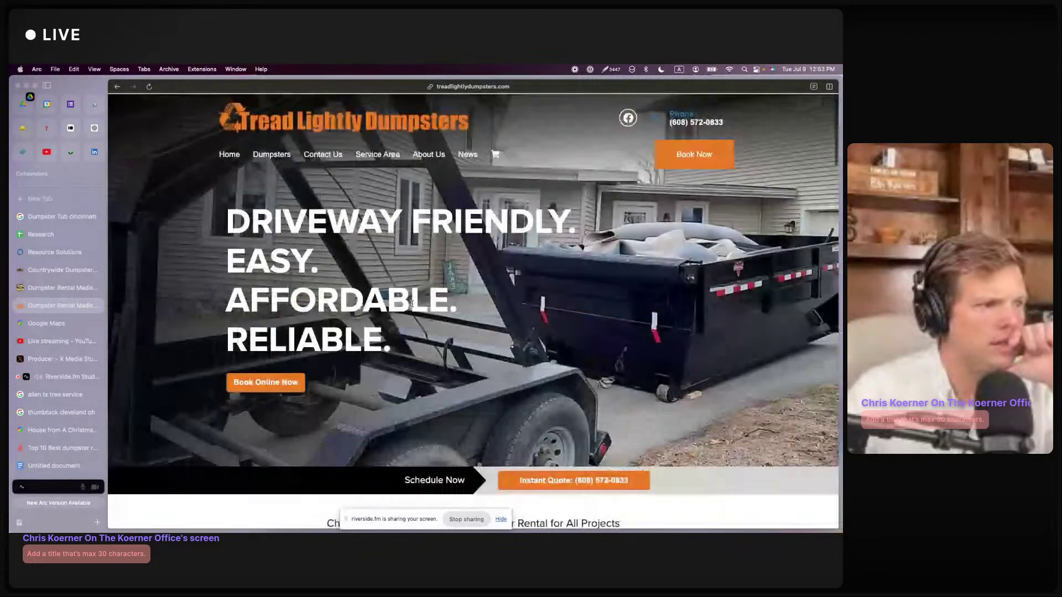
Step: Book the 10 Yard Dumpster on the Tread Lightly site as far as the cart, with pickup on July 12
scroll(412, 304, down, 10)
scroll(478, 381, down, 3)
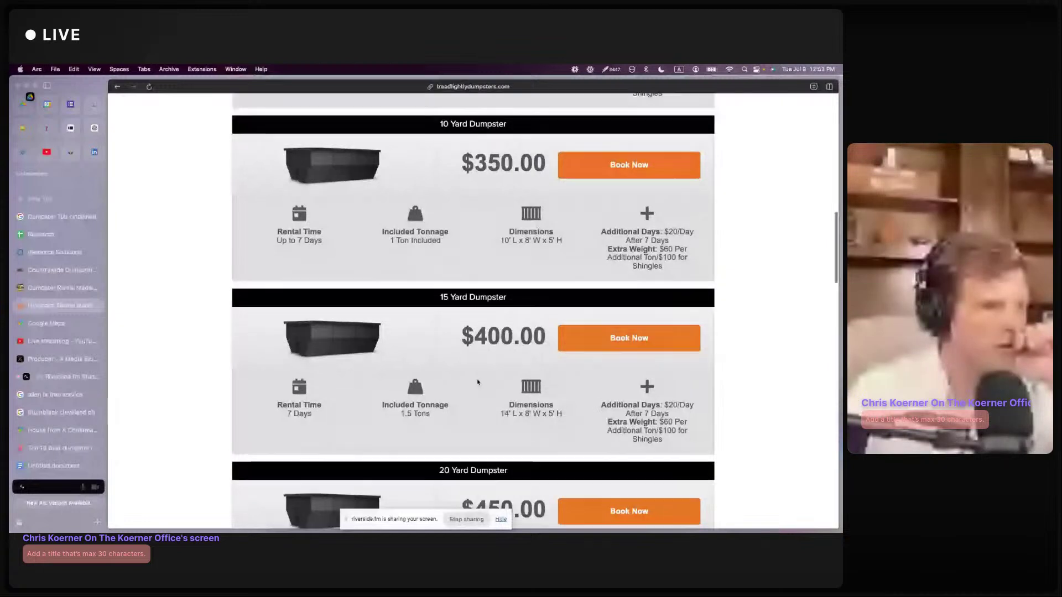
scroll(477, 381, up, 2)
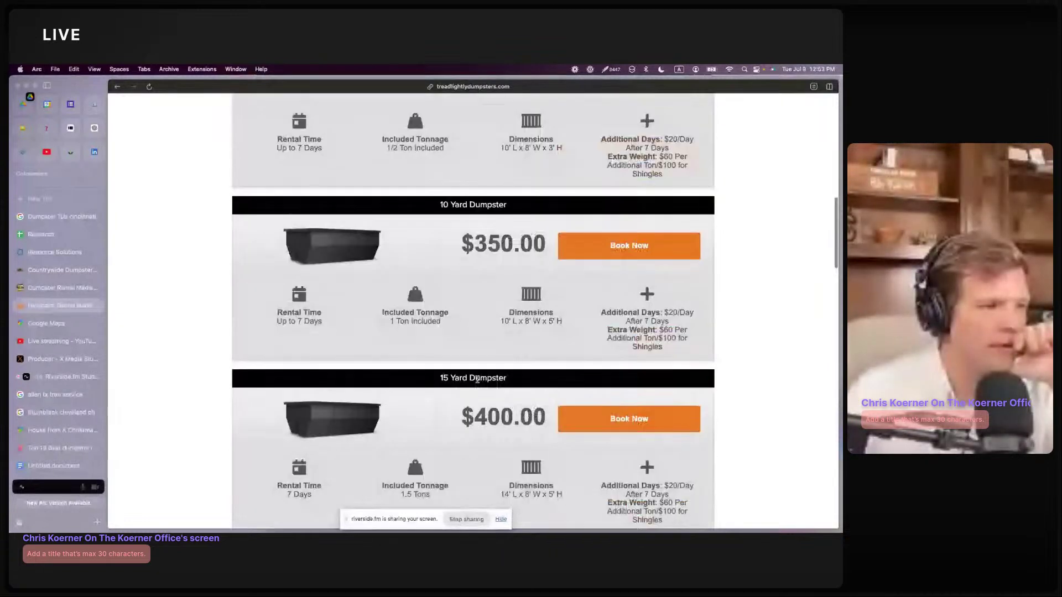
scroll(478, 379, up, 1)
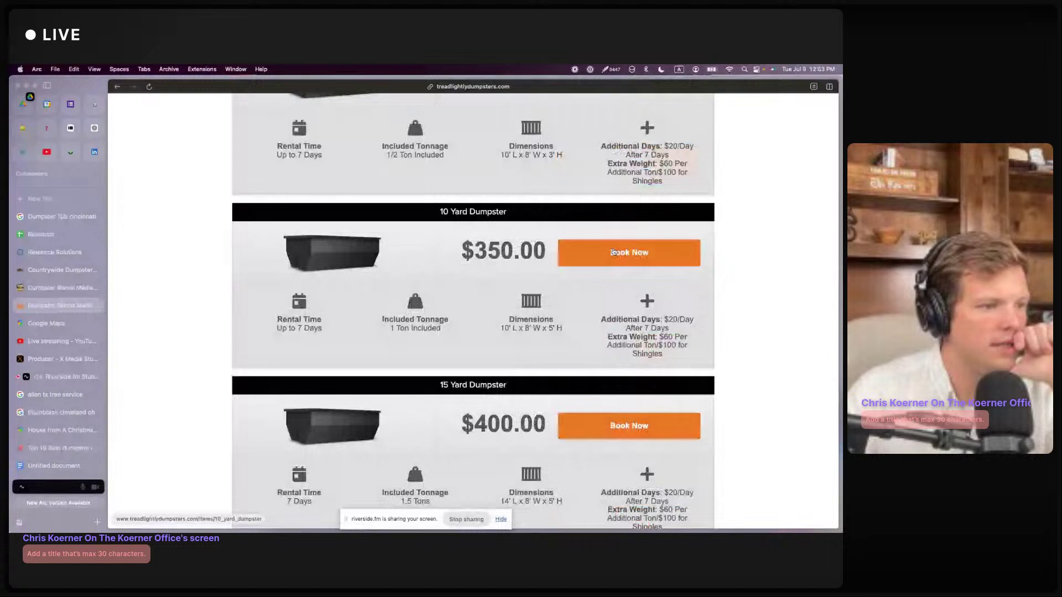
click(614, 252)
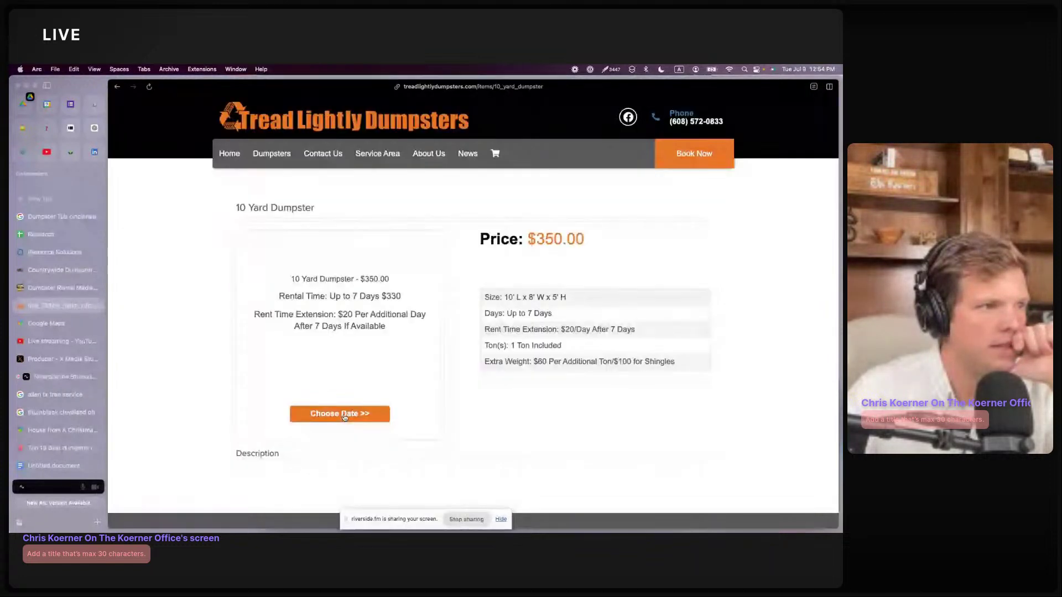
click(344, 417)
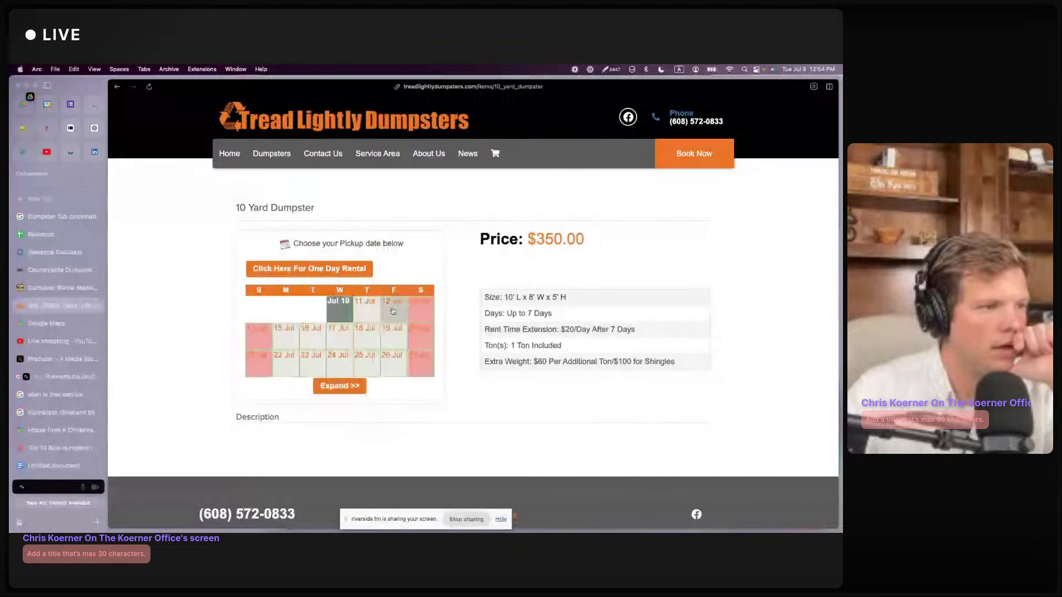
click(393, 312)
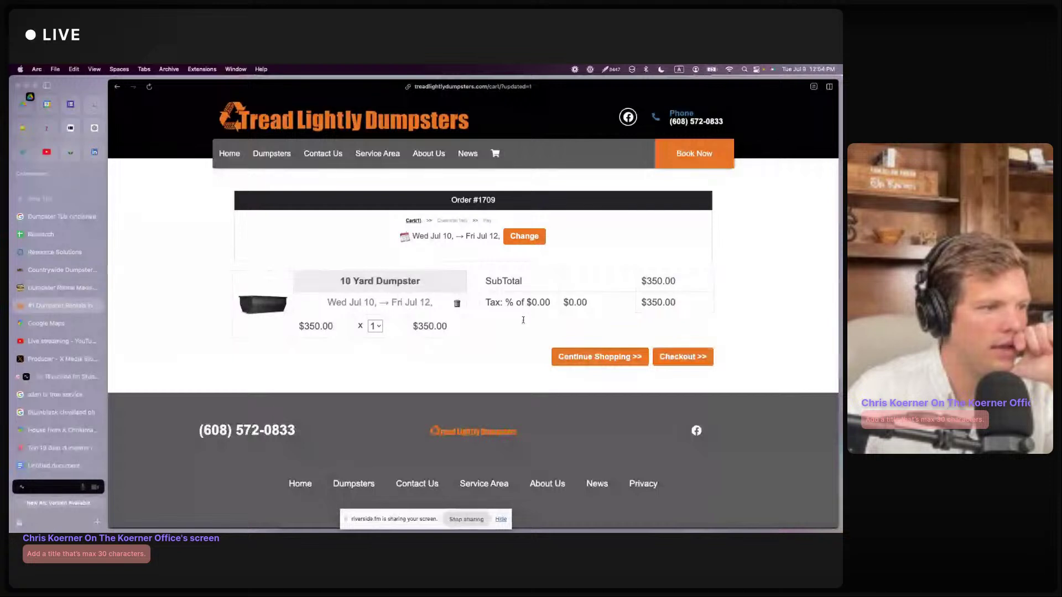
Step: Switch to the YouTube Studio live stream page and read the viewers' chat messages
click(81, 292)
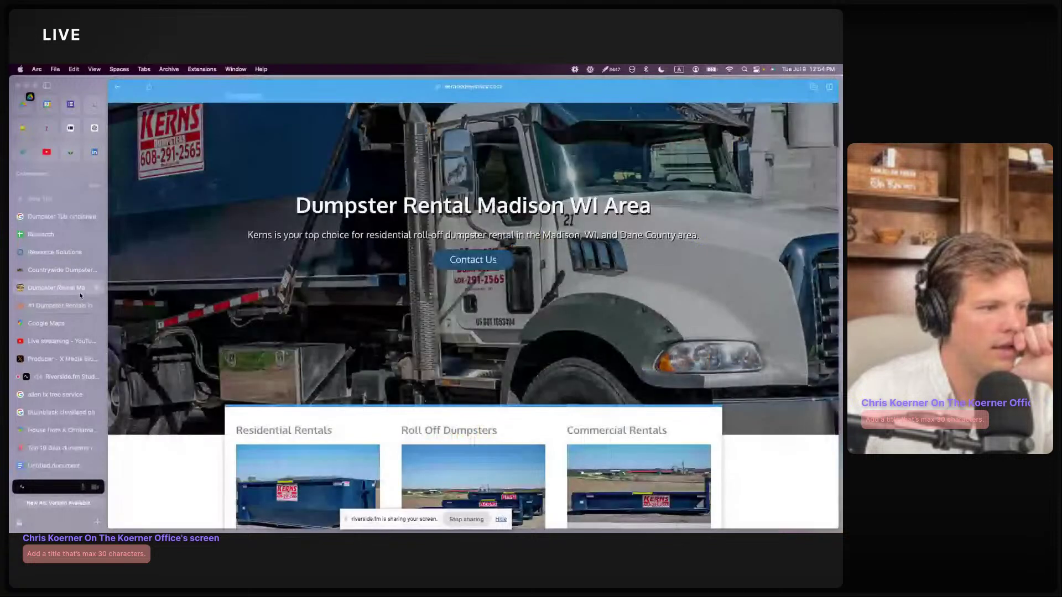
click(67, 342)
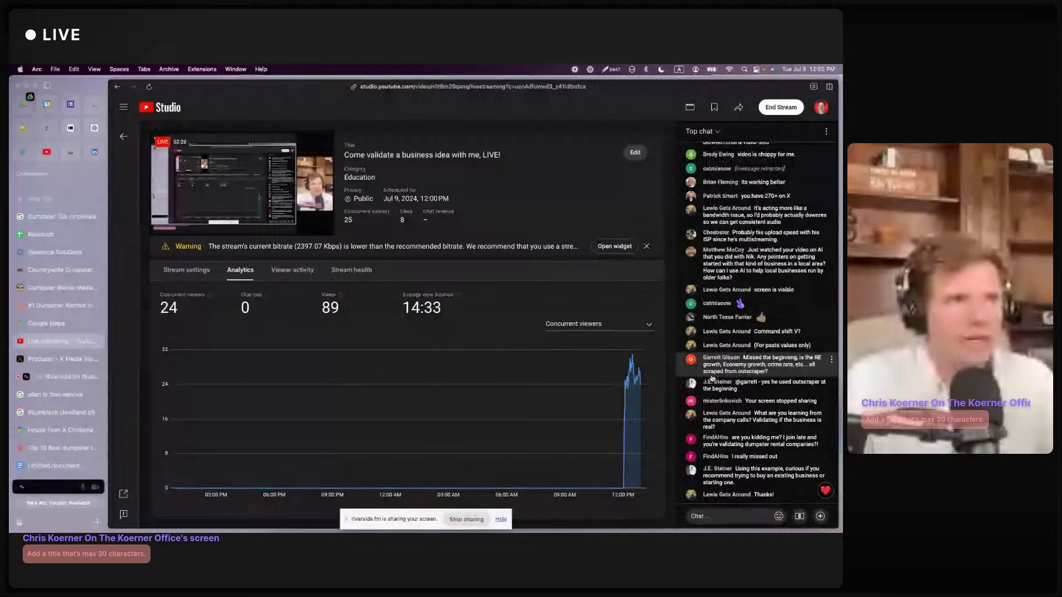
Step: Find the Tread Lightly Dumpsters listing in Sheet2 of the Research spreadsheet and copy its phone number
click(64, 218)
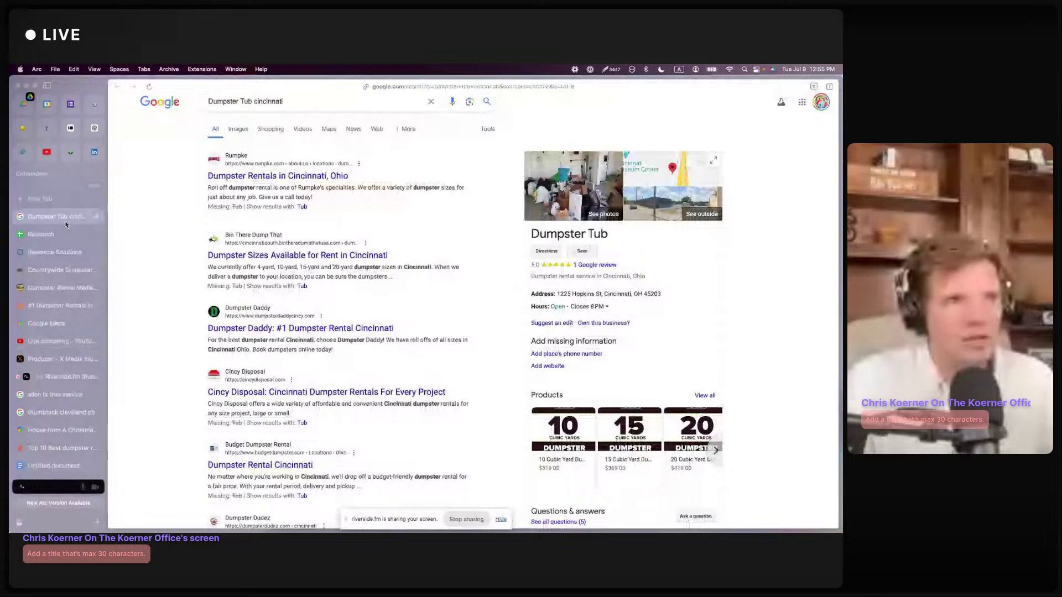
click(65, 232)
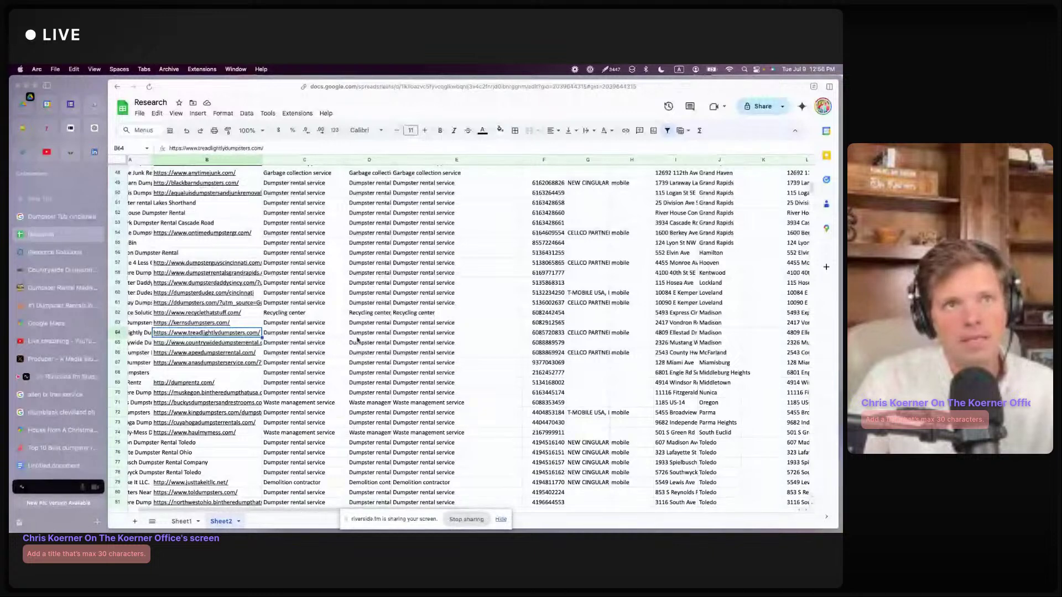
click(117, 332)
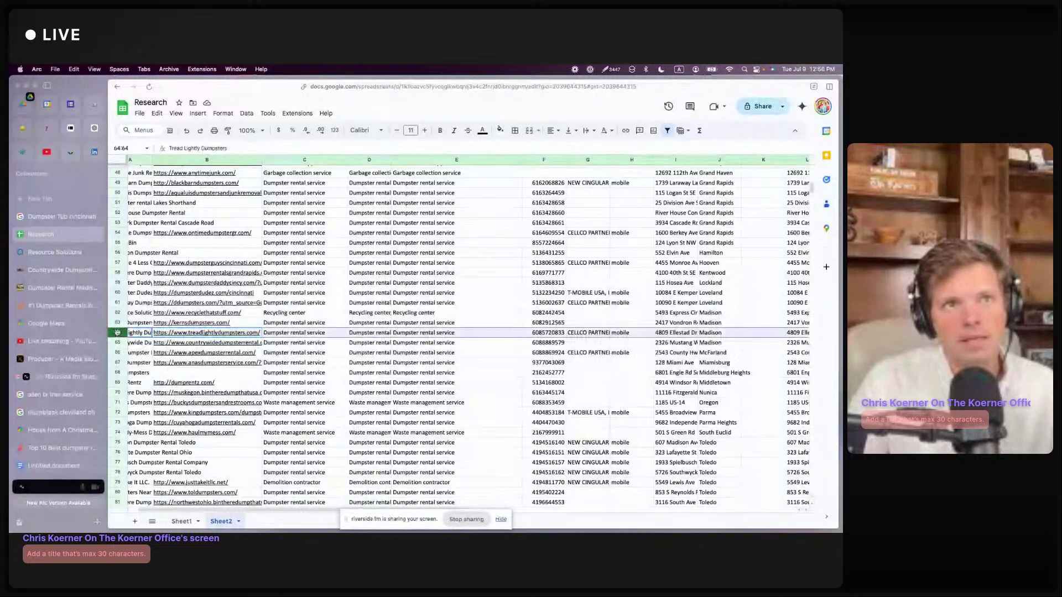
click(549, 333)
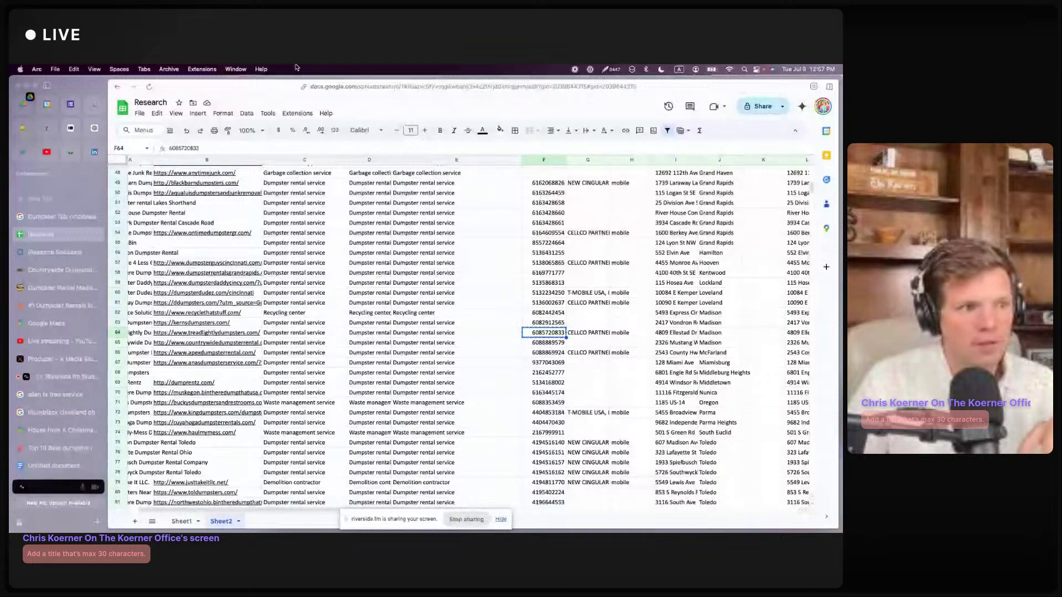
mouse_move(193, 326)
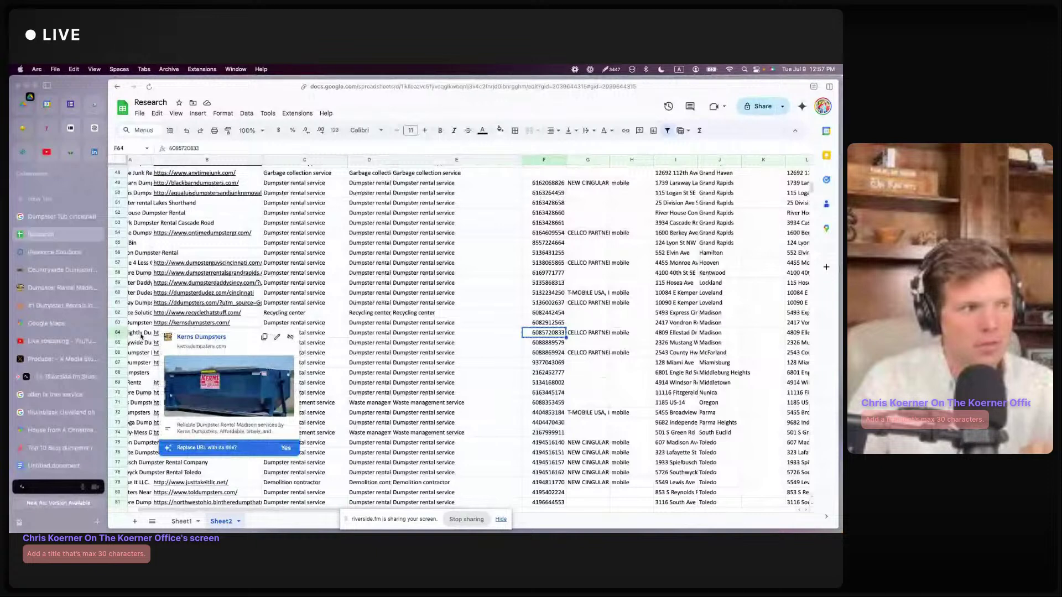
click(141, 335)
click(118, 333)
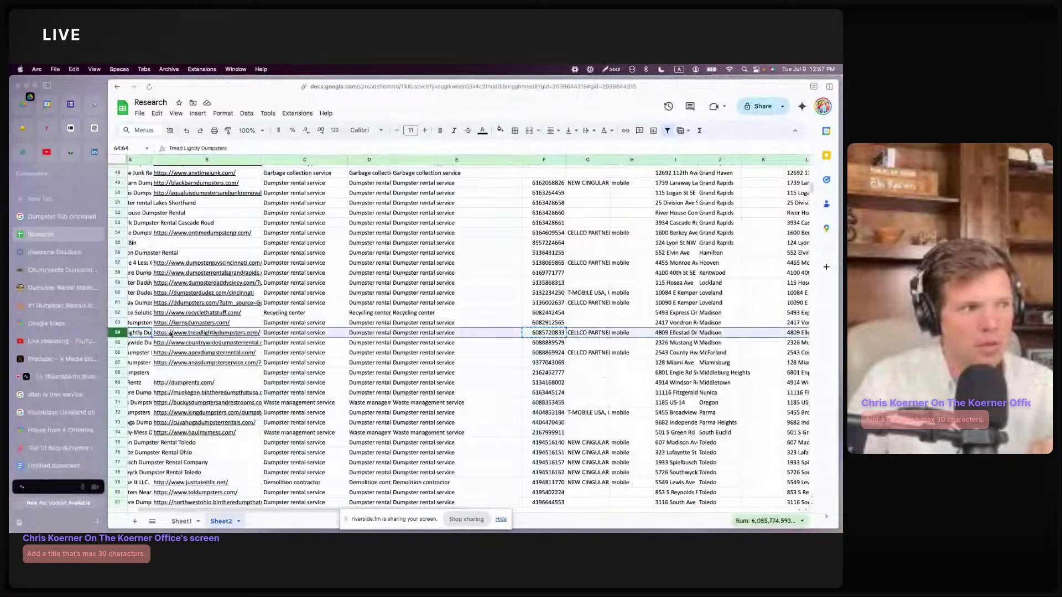
click(171, 333)
mouse_move(194, 344)
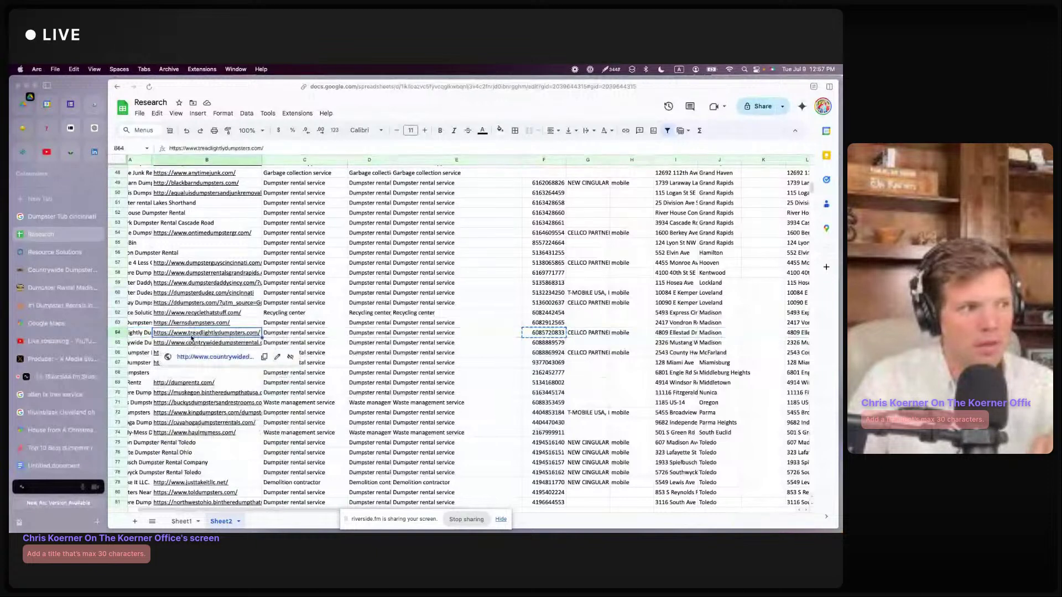
Step: Return to the Tread Lightly Dumpsters home page and look through its rental listings down to the reviews and location map
click(66, 305)
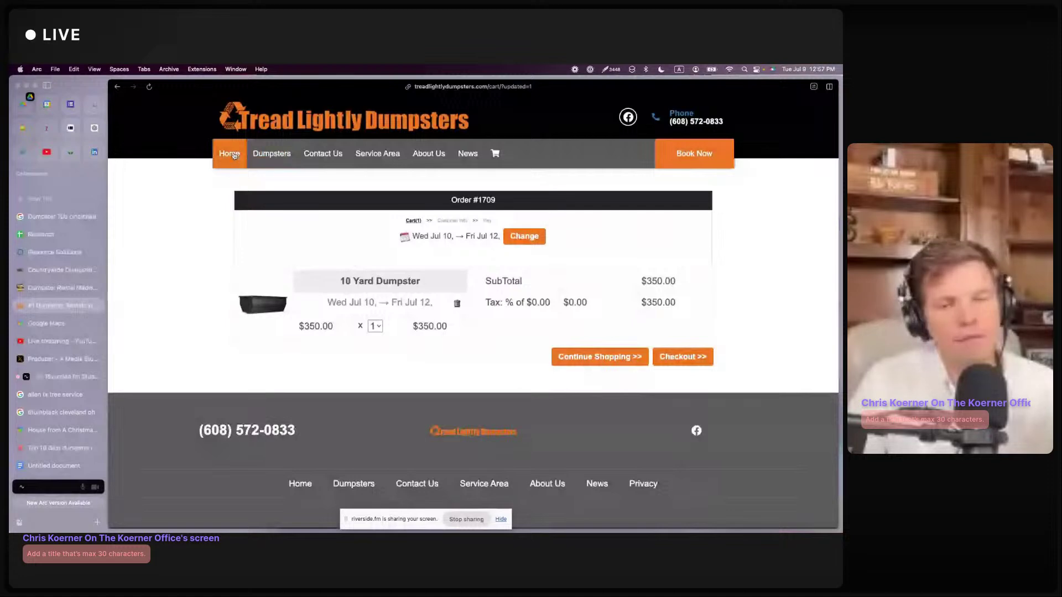
click(235, 156)
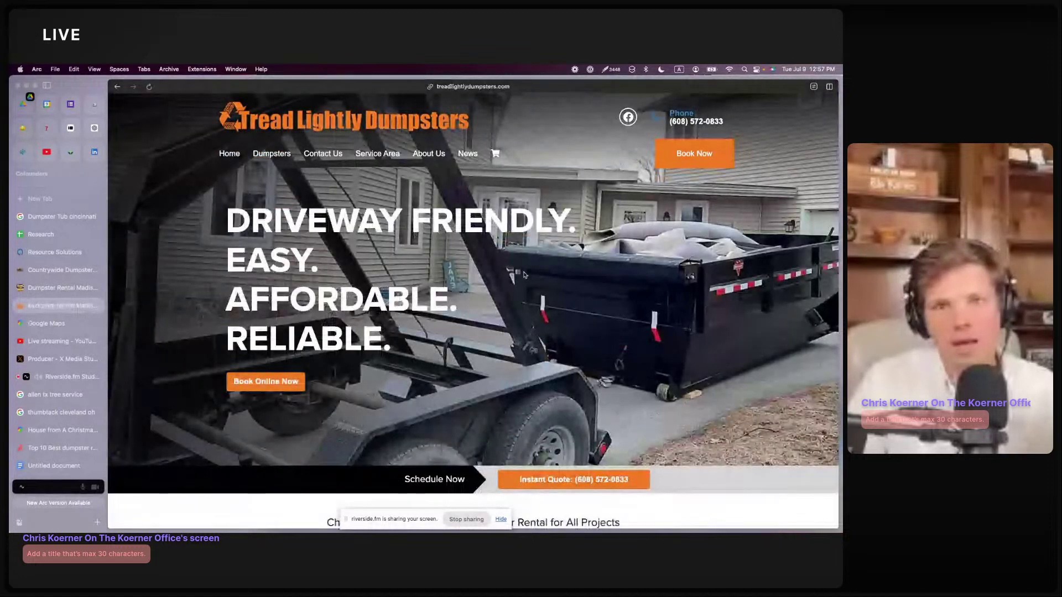
key(super+bracketleft)
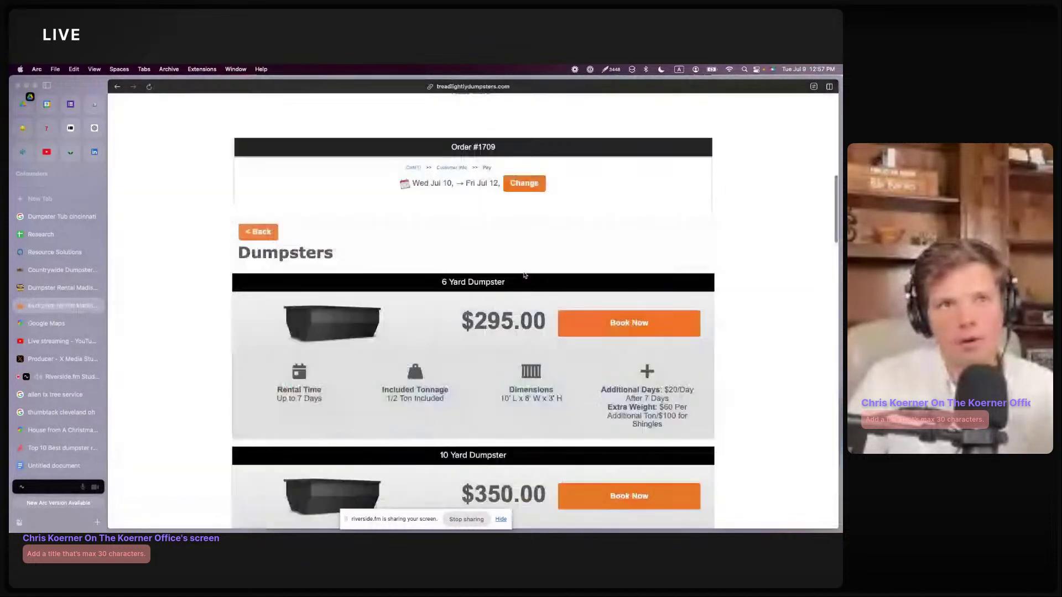
scroll(524, 275, down, 15)
scroll(524, 275, down, 15)
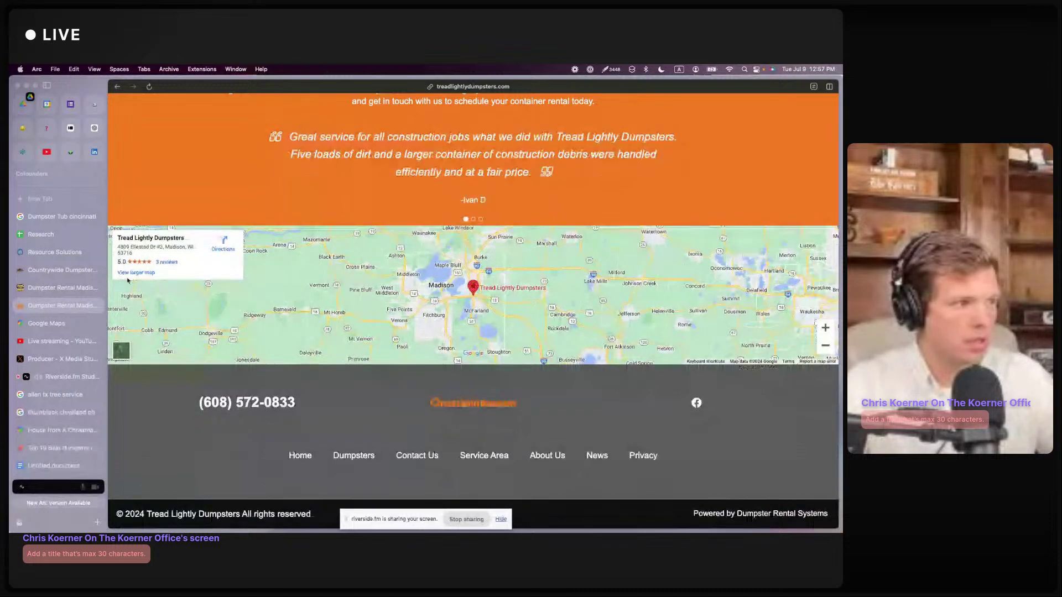
Step: Copy the phone number from the Kerns Dumpsters listing in Sheet2 of the Research spreadsheet
click(38, 238)
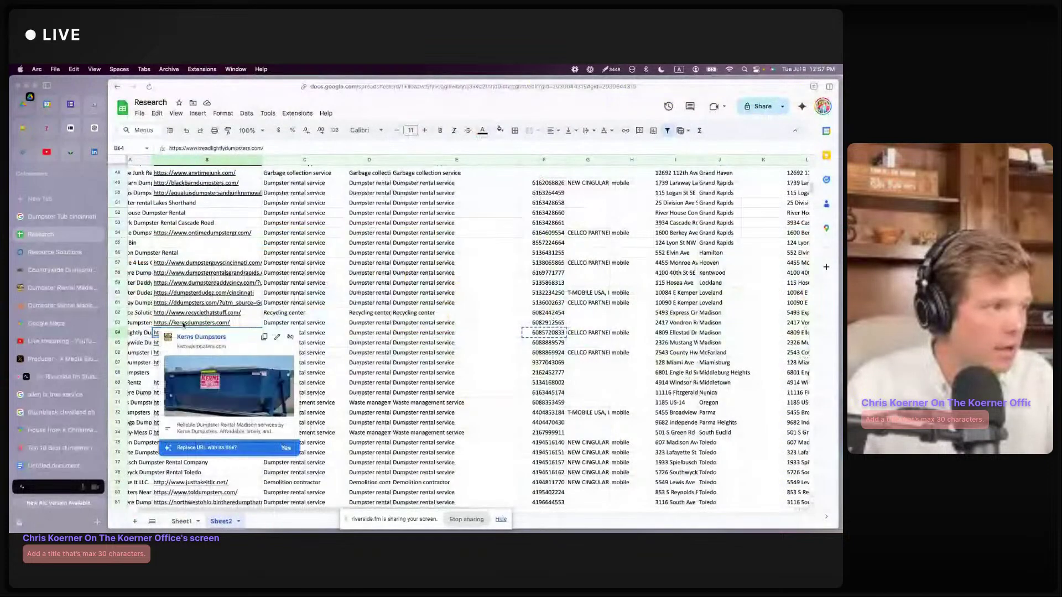
click(116, 322)
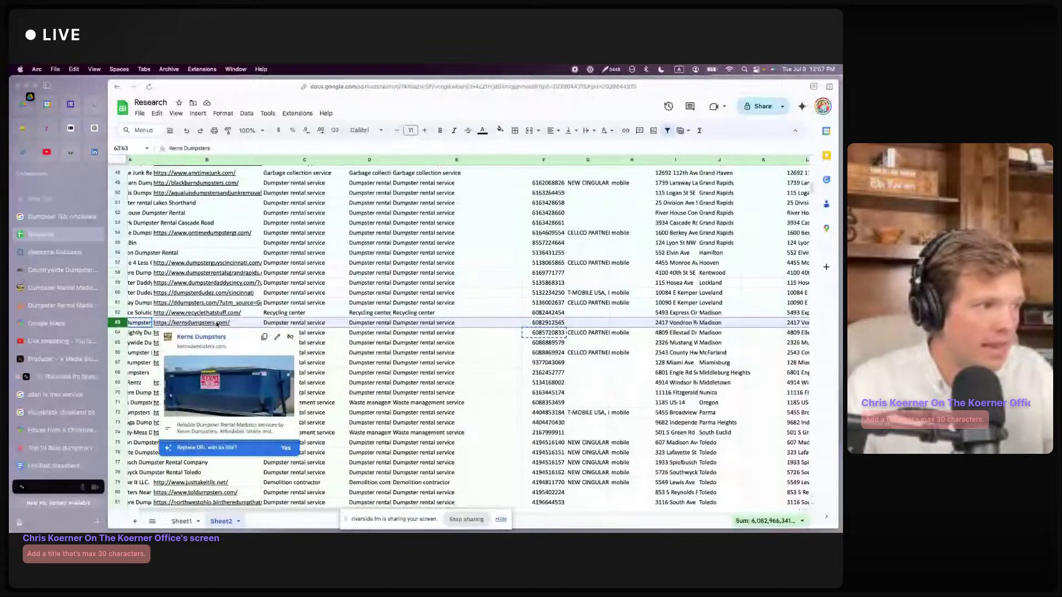
click(557, 324)
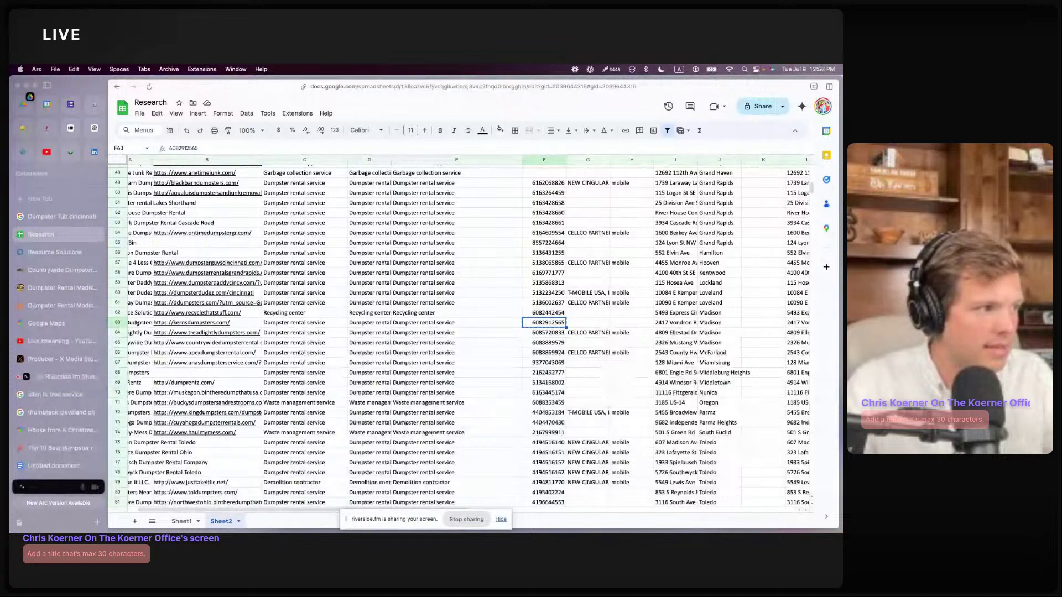
Step: Open the Kerns Dumpsters website from its Sheet2 listing and look over the home page's rental information
click(190, 323)
click(199, 341)
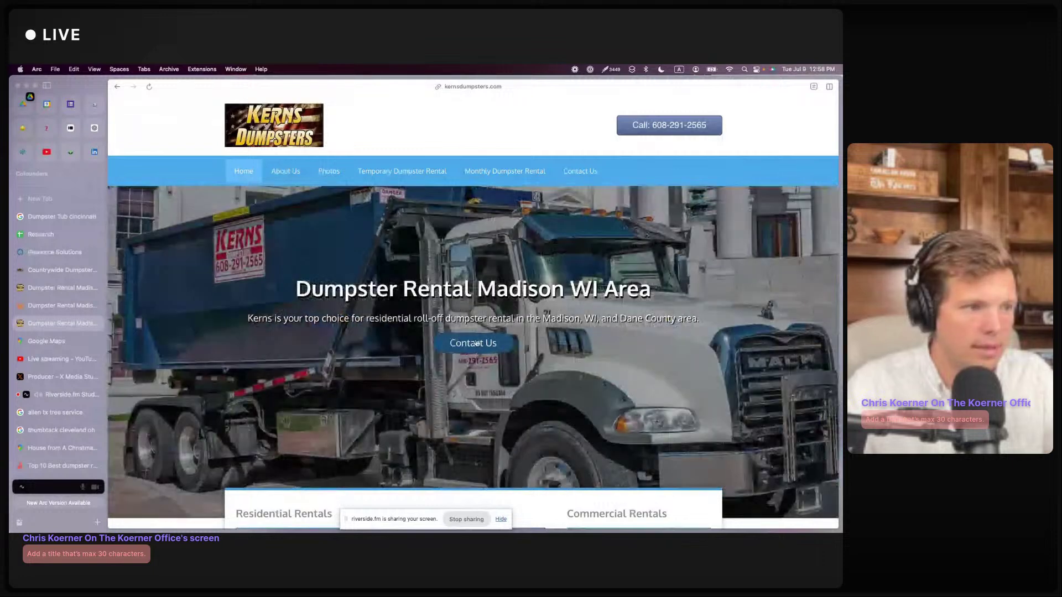
scroll(394, 344, down, 1)
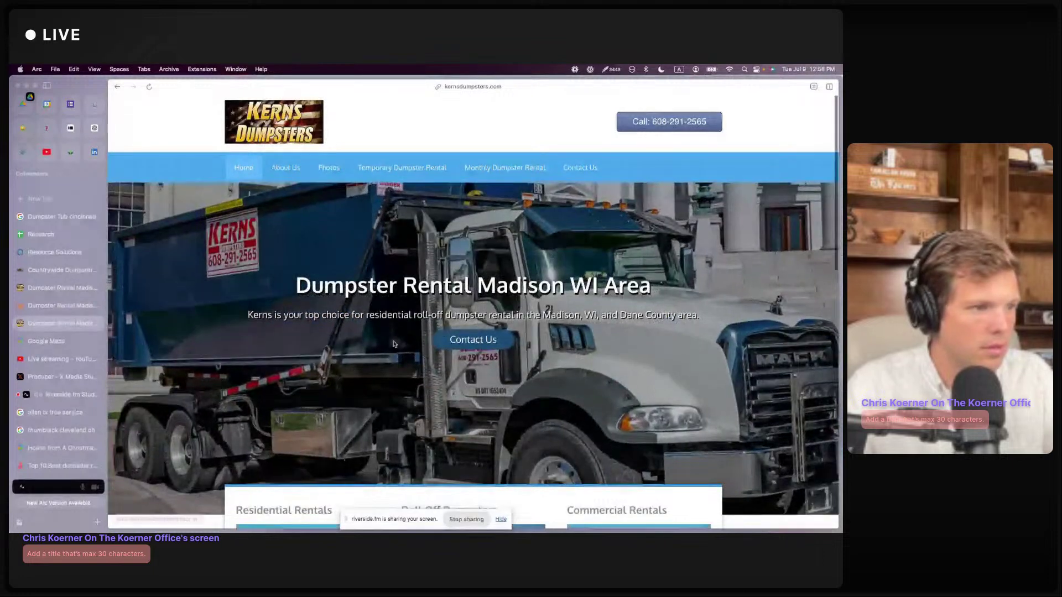
scroll(395, 344, down, 5)
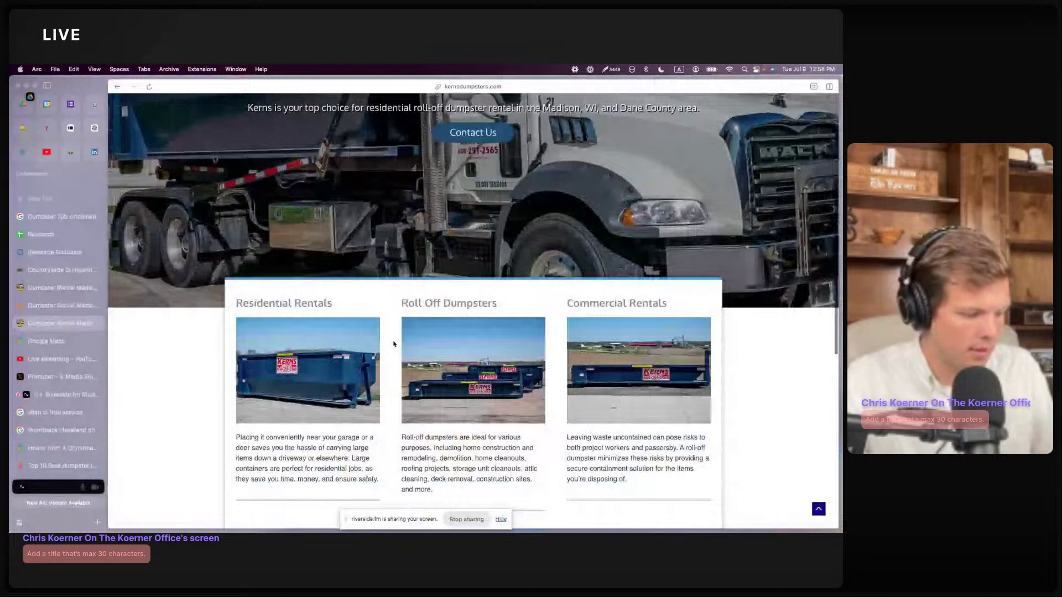
scroll(394, 344, down, 10)
scroll(393, 343, up, 15)
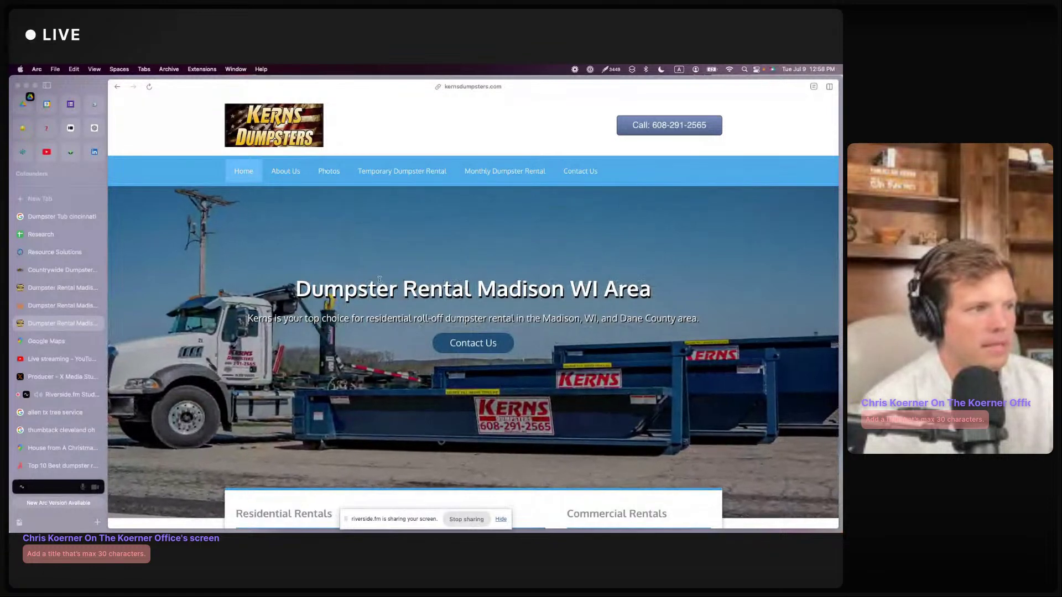
scroll(359, 249, down, 15)
scroll(380, 282, up, 15)
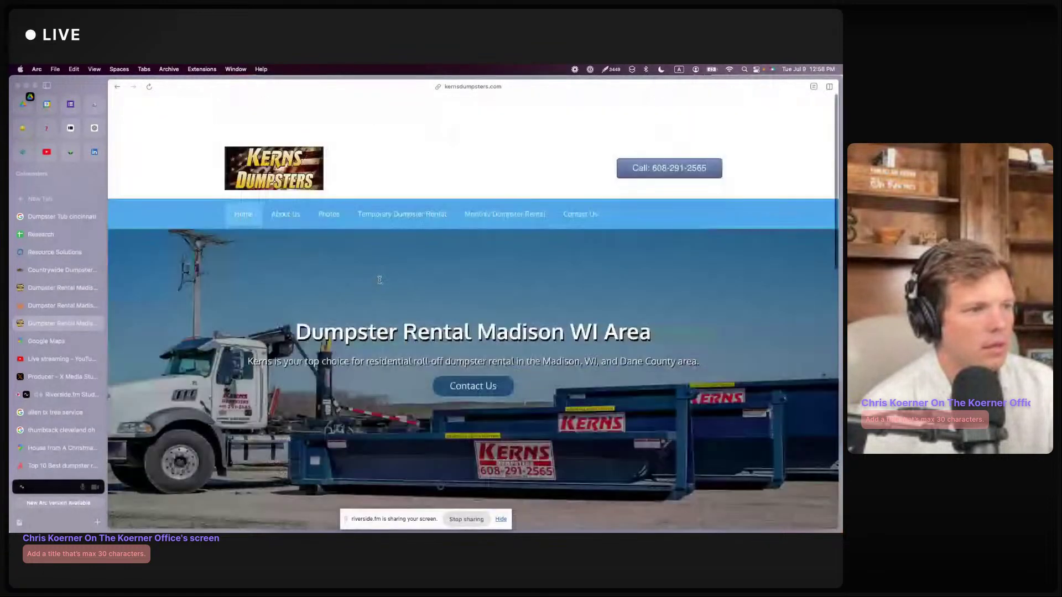
scroll(292, 177, down, 2)
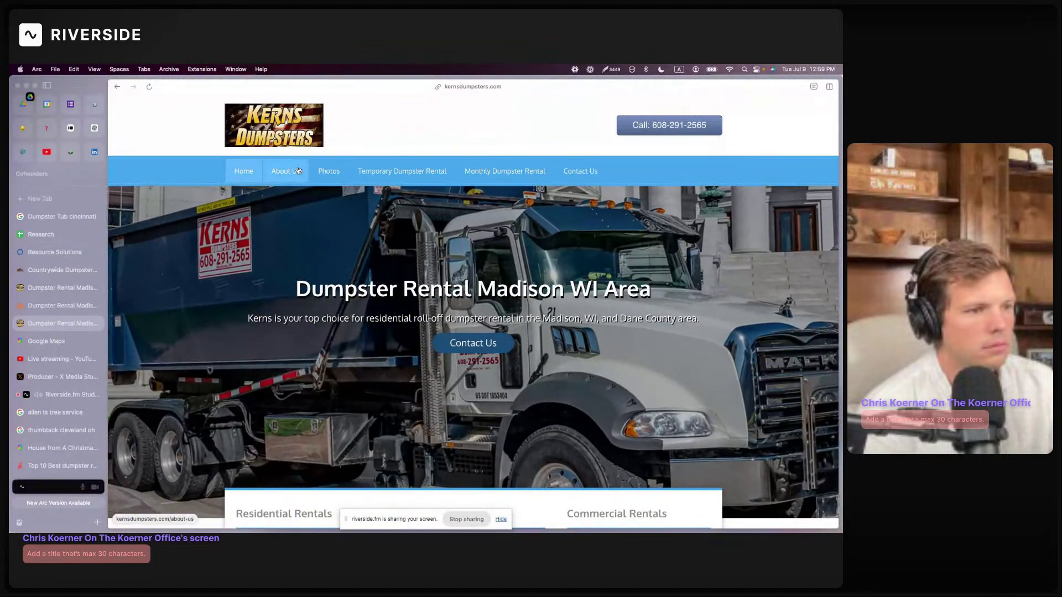
Step: Look through the Kerns Dumpsters home page down to its pricing contact section and footer
scroll(334, 247, down, 10)
scroll(334, 247, down, 3)
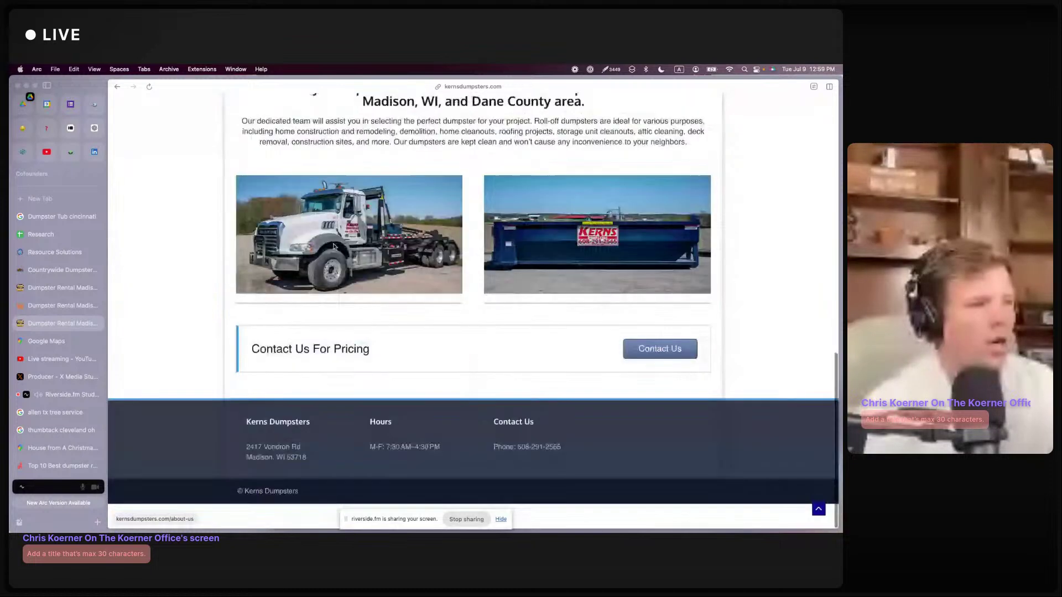
scroll(334, 247, up, 5)
Step: Return to the Tread Lightly Dumpsters home page and review its dumpster sizes, prices, booking options and footer
click(68, 303)
scroll(391, 237, down, 1)
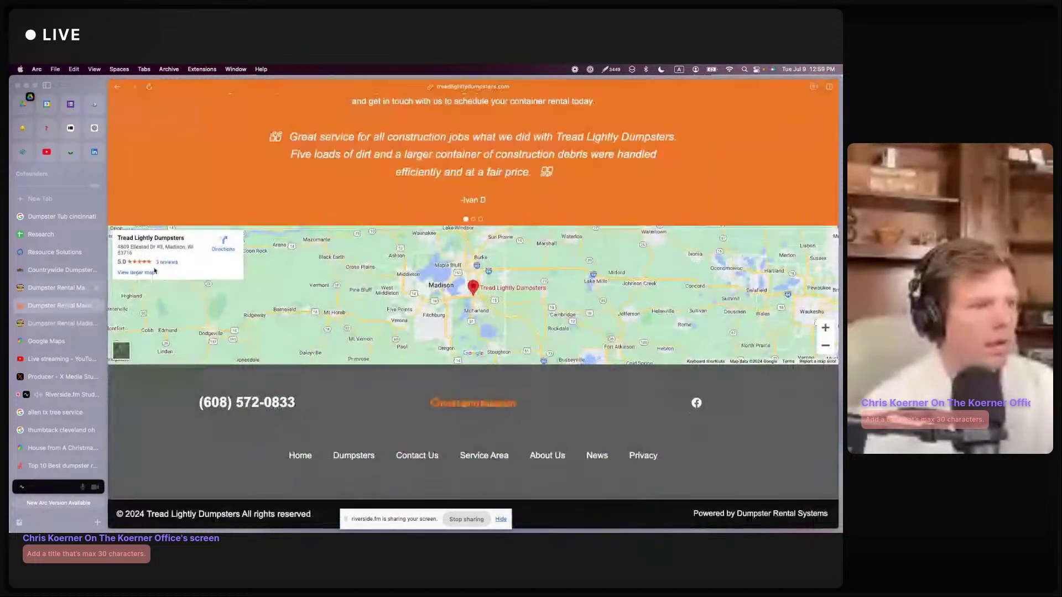
scroll(391, 237, up, 10)
scroll(390, 236, up, 12)
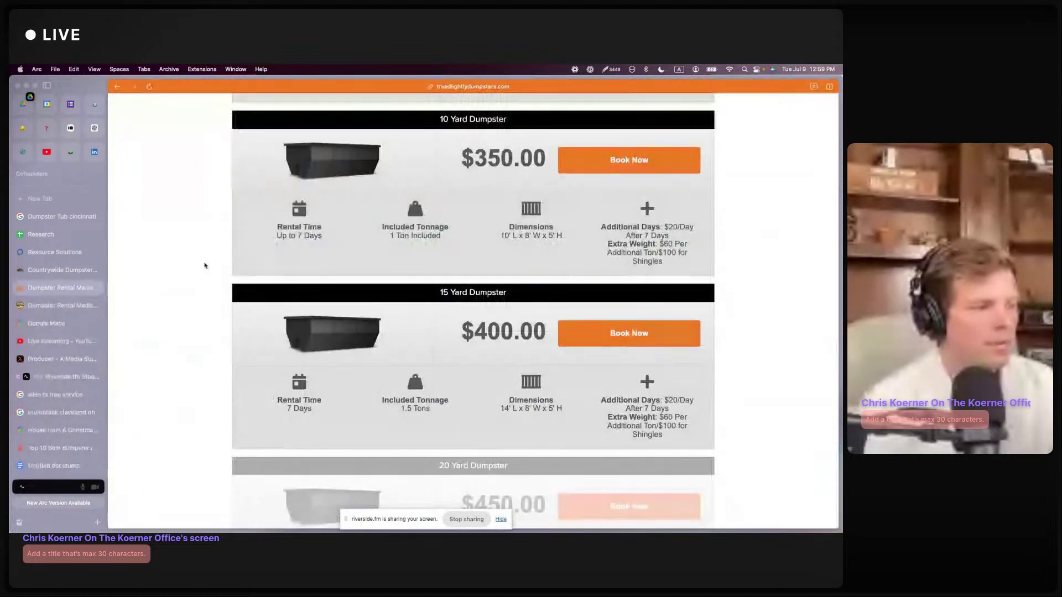
scroll(558, 283, down, 10)
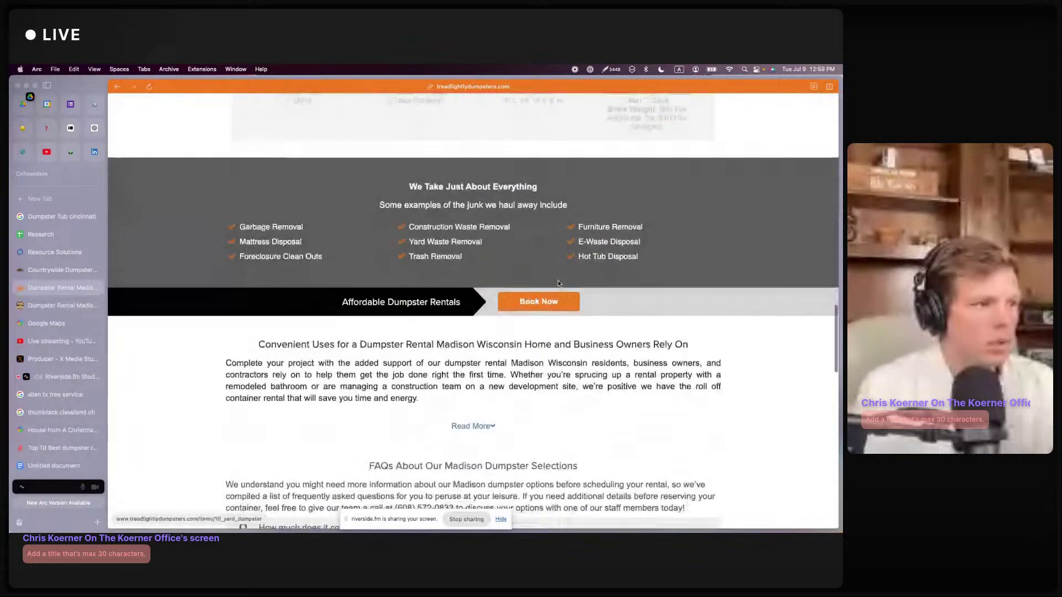
scroll(558, 284, up, 20)
scroll(558, 283, down, 20)
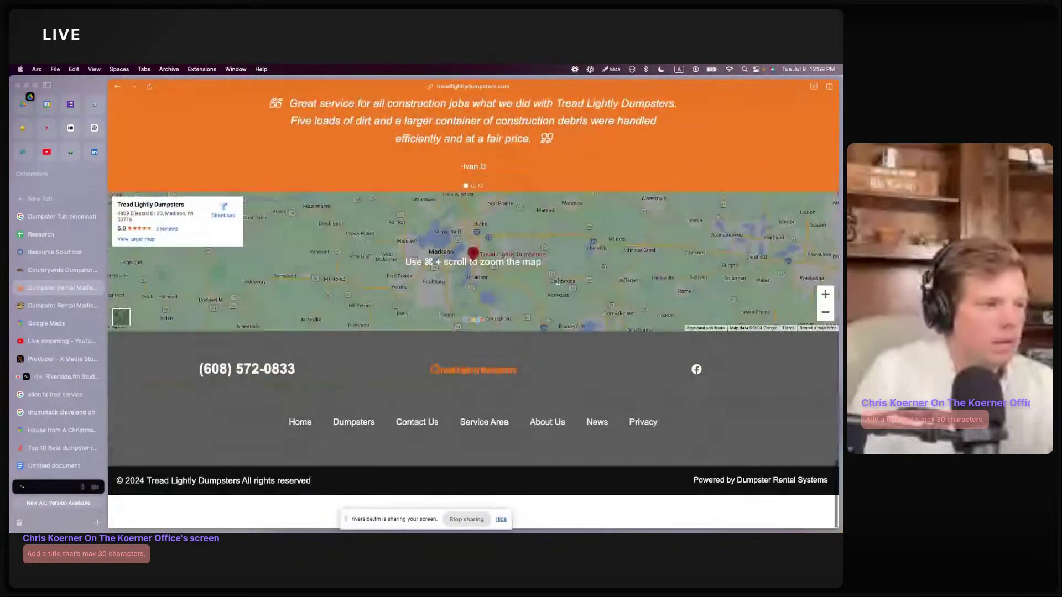
scroll(558, 283, up, 20)
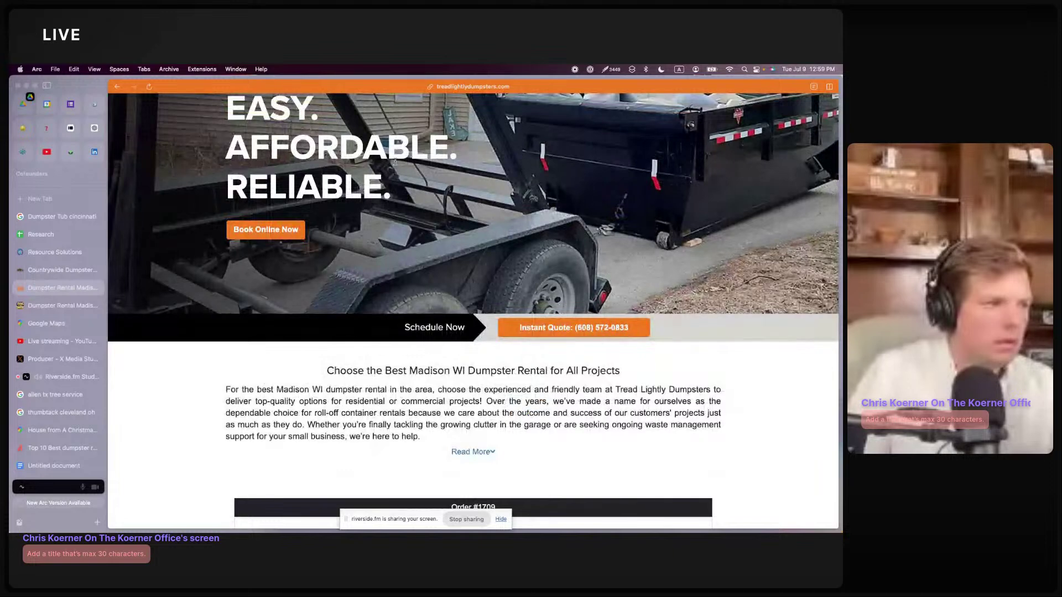
Step: Go back to the Kerns Dumpsters website, find the company's street address in its footer and search Google for it
click(48, 306)
scroll(450, 354, down, 15)
scroll(450, 354, up, 15)
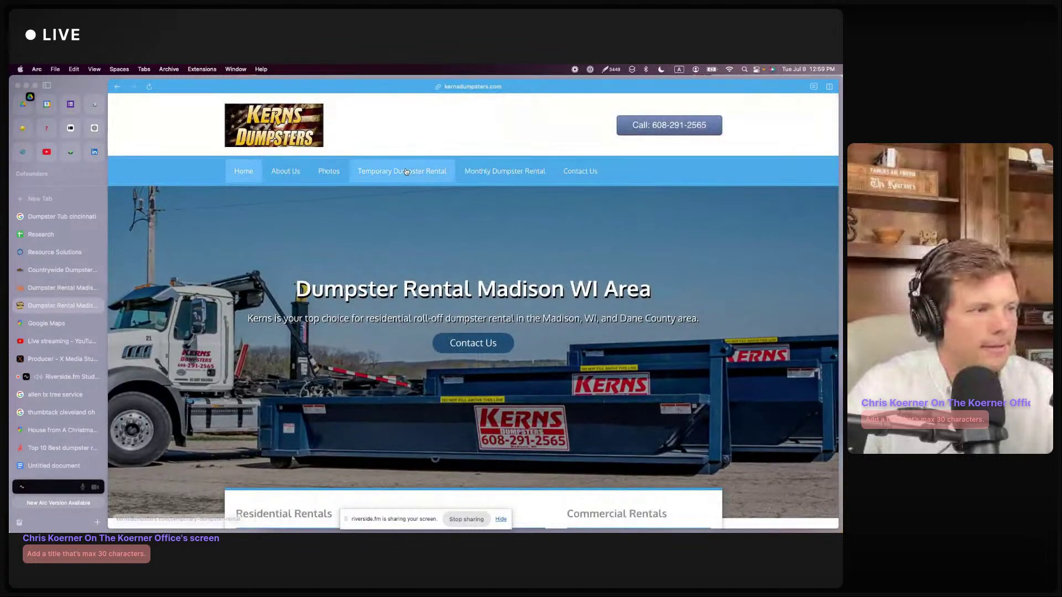
scroll(513, 354, down, 1)
scroll(514, 354, down, 5)
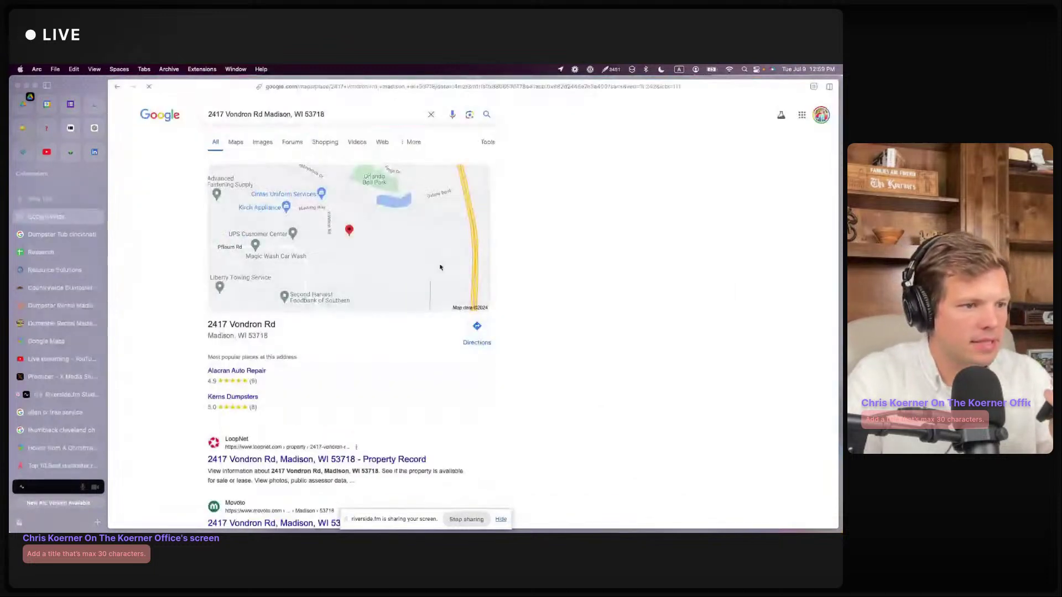
Step: Open the Kerns Dumpsters address in Google Maps and inspect the yard up close in satellite view
click(349, 232)
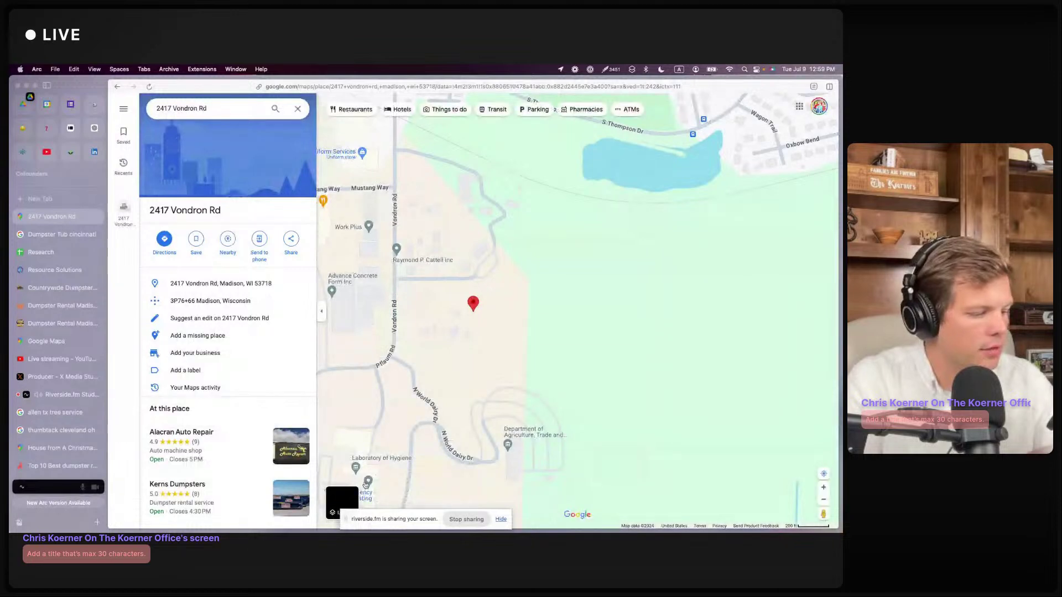
click(341, 506)
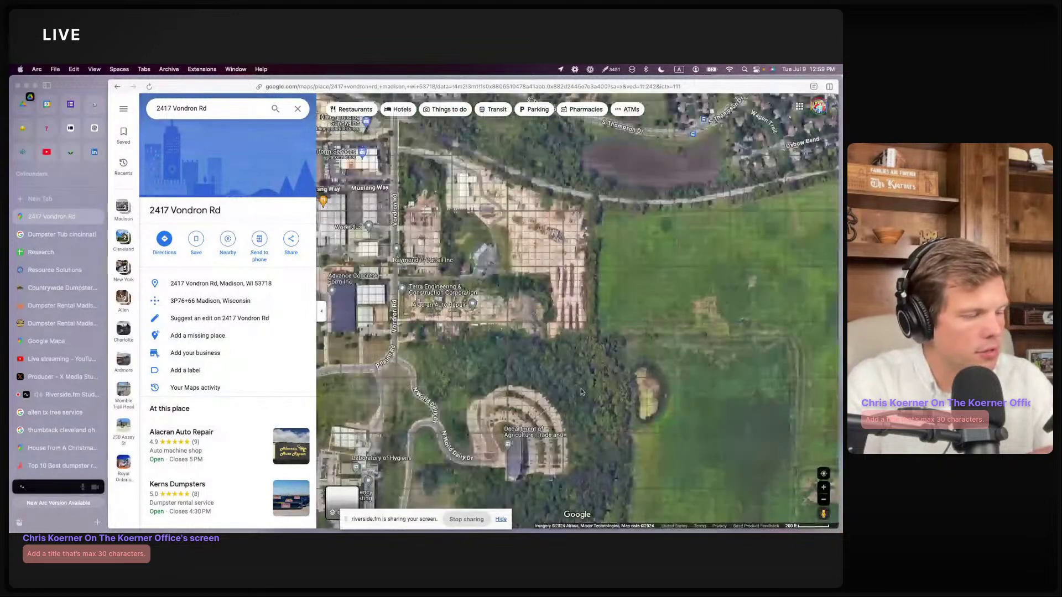
click(823, 487)
click(823, 487)
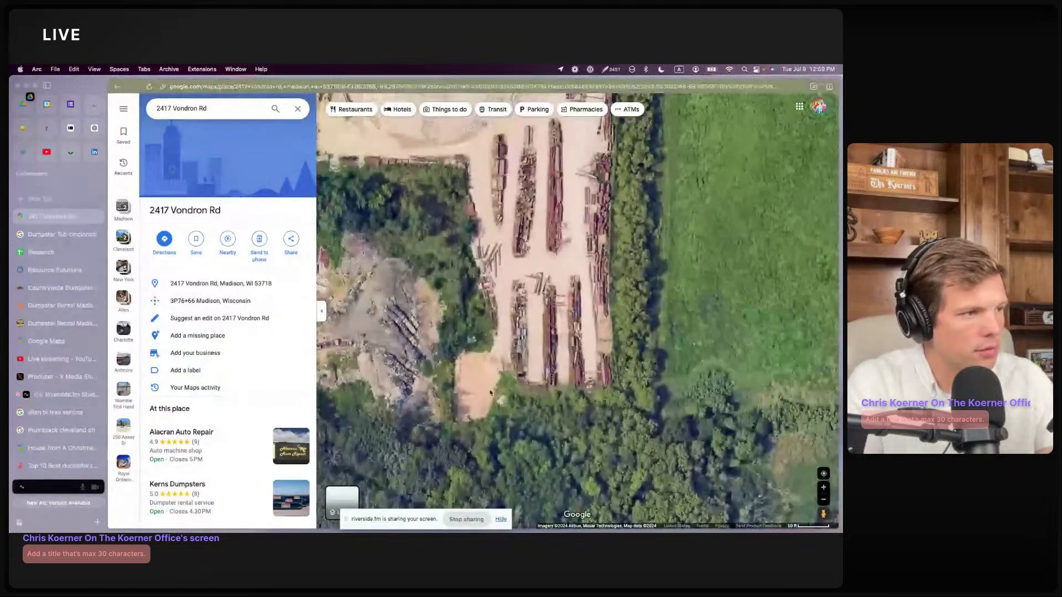
drag(490, 393, 737, 381)
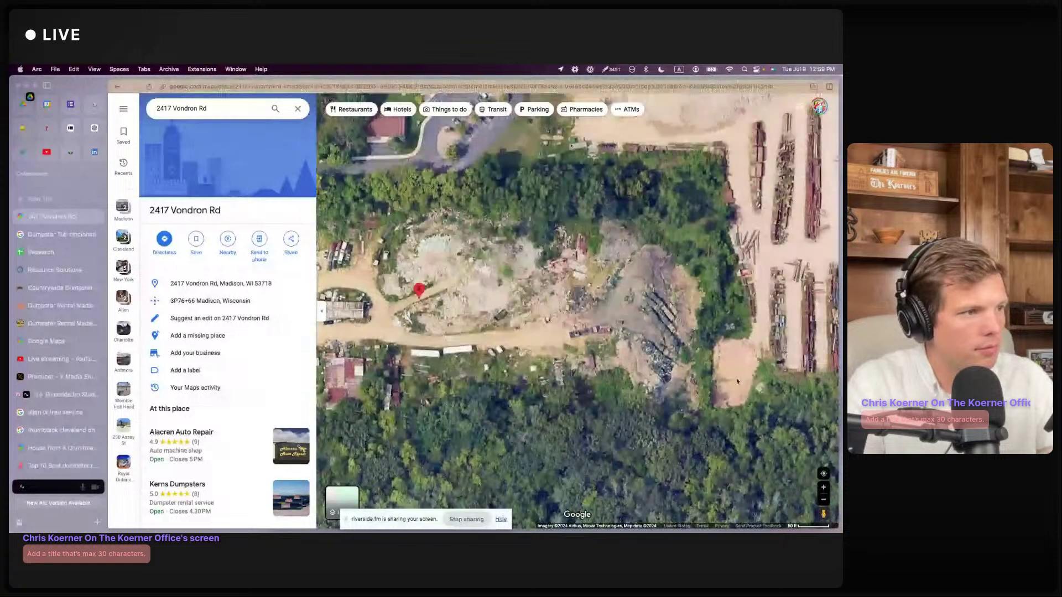
drag(322, 304, 536, 299)
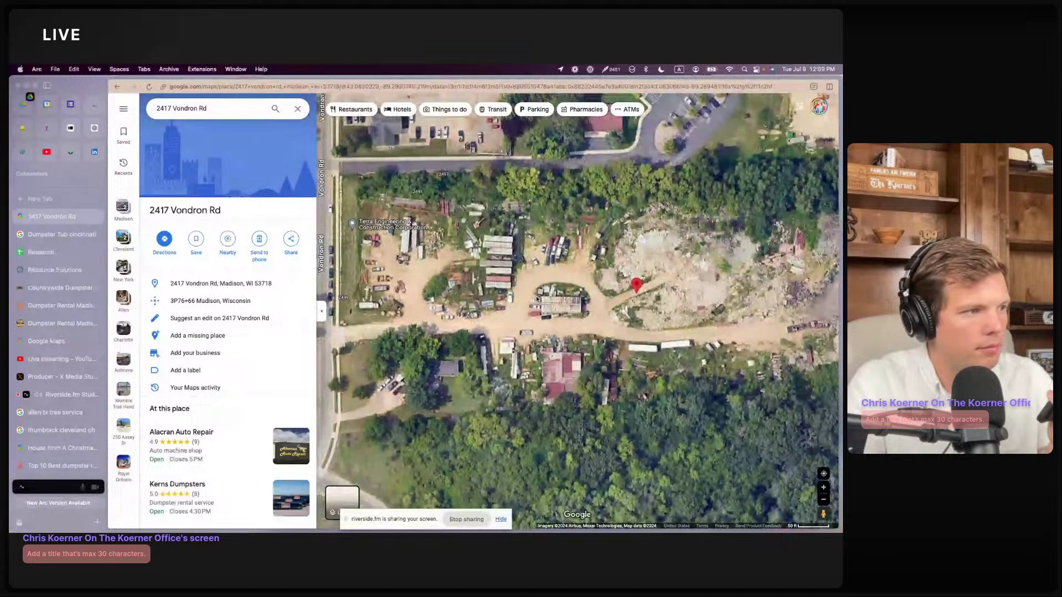
Step: Clear the address search, examine the yard's entrance on Vondron Rd in Street View, and return to the satellite map
click(297, 108)
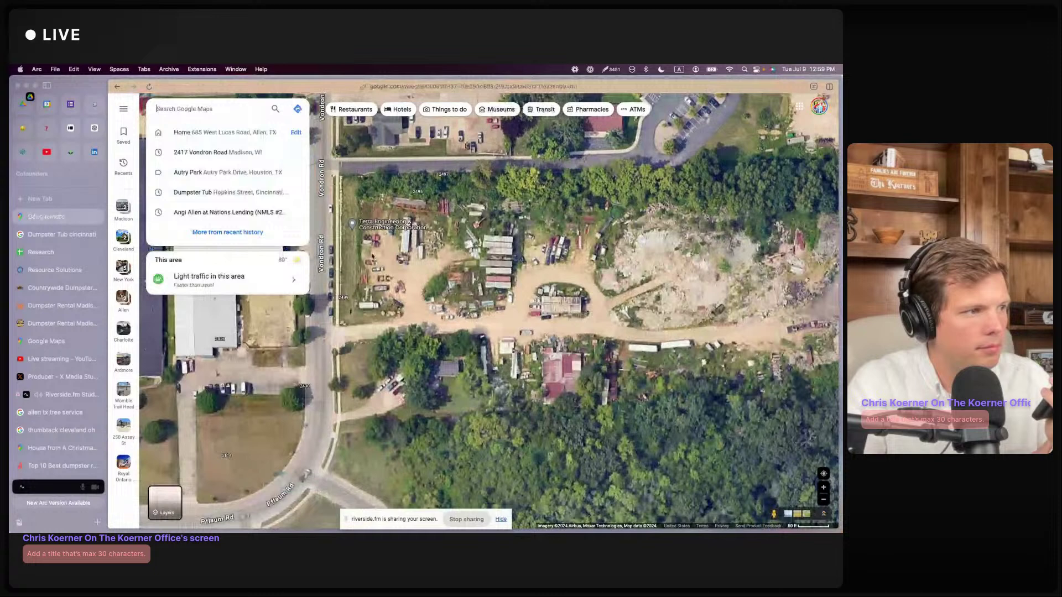
drag(372, 256, 463, 258)
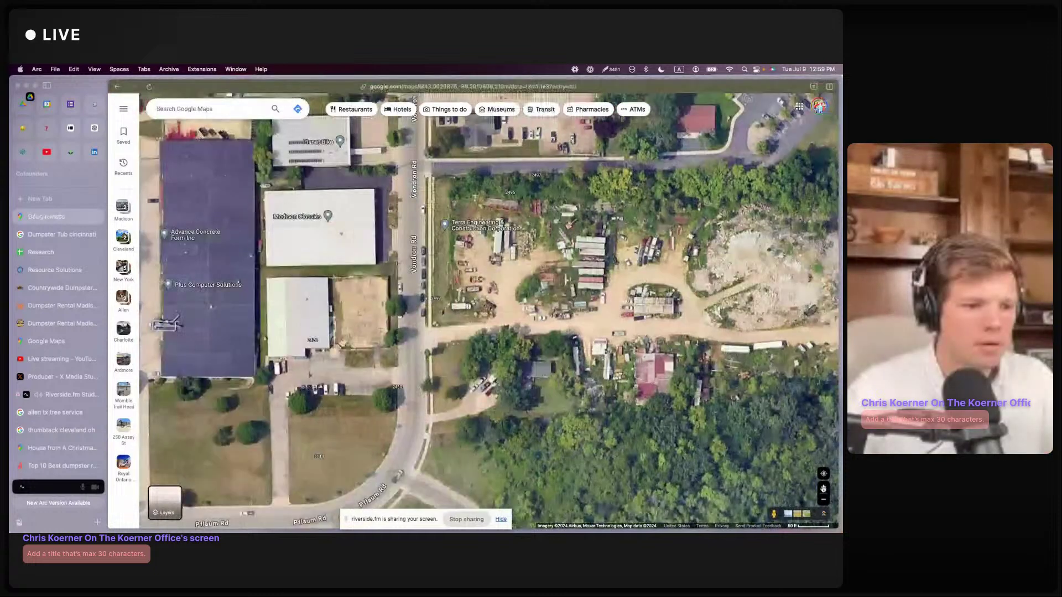
drag(773, 514, 420, 291)
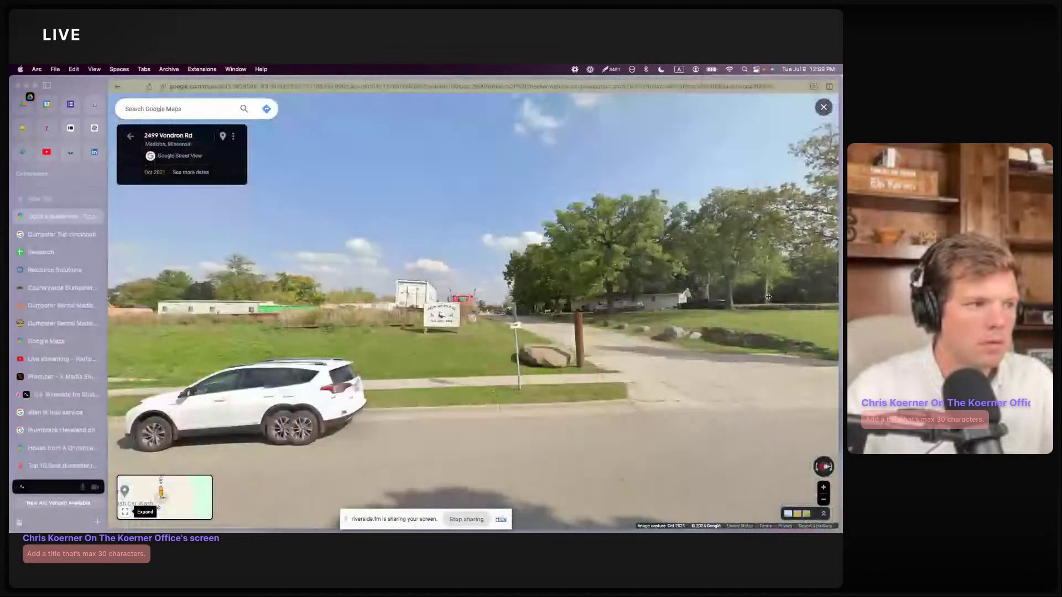
click(550, 349)
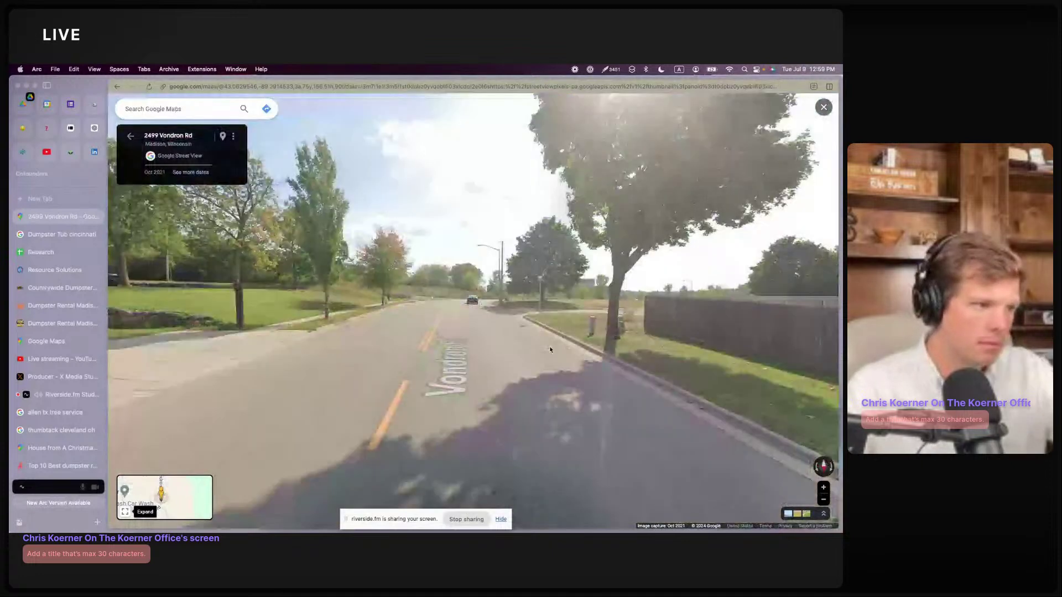
drag(550, 349, 545, 277)
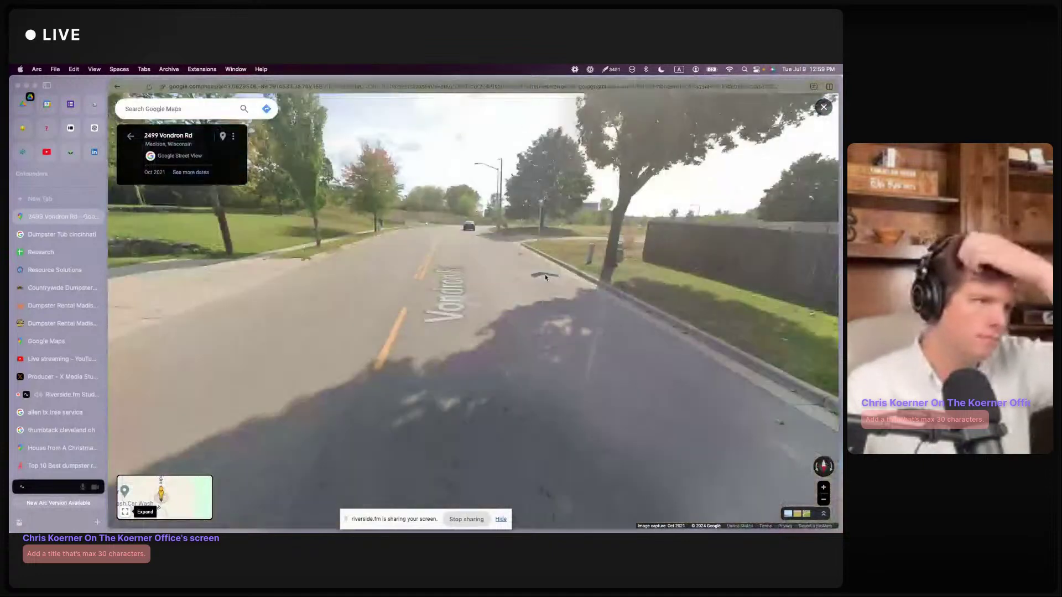
click(545, 277)
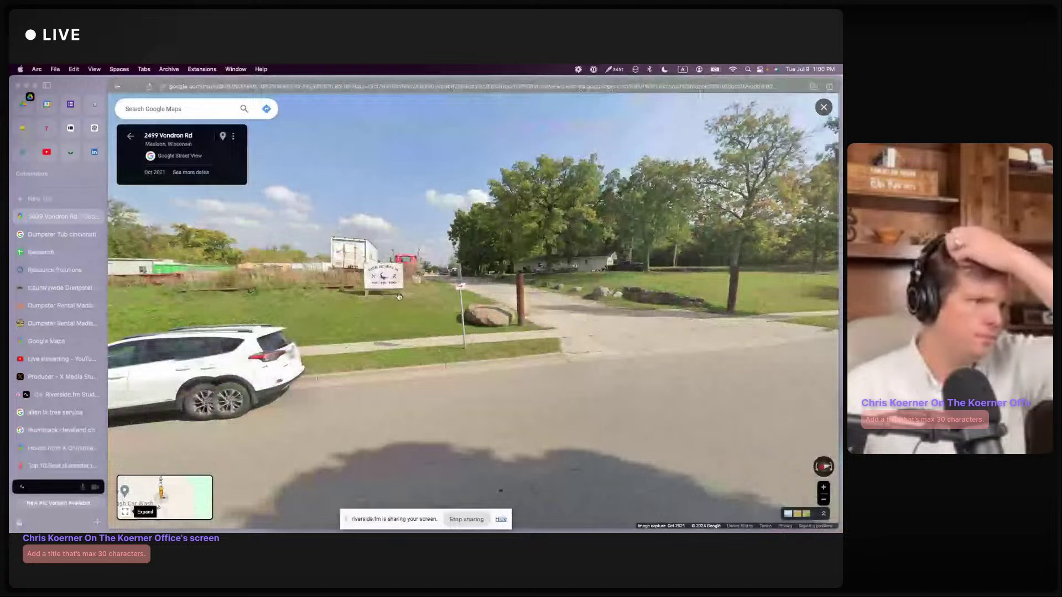
click(130, 136)
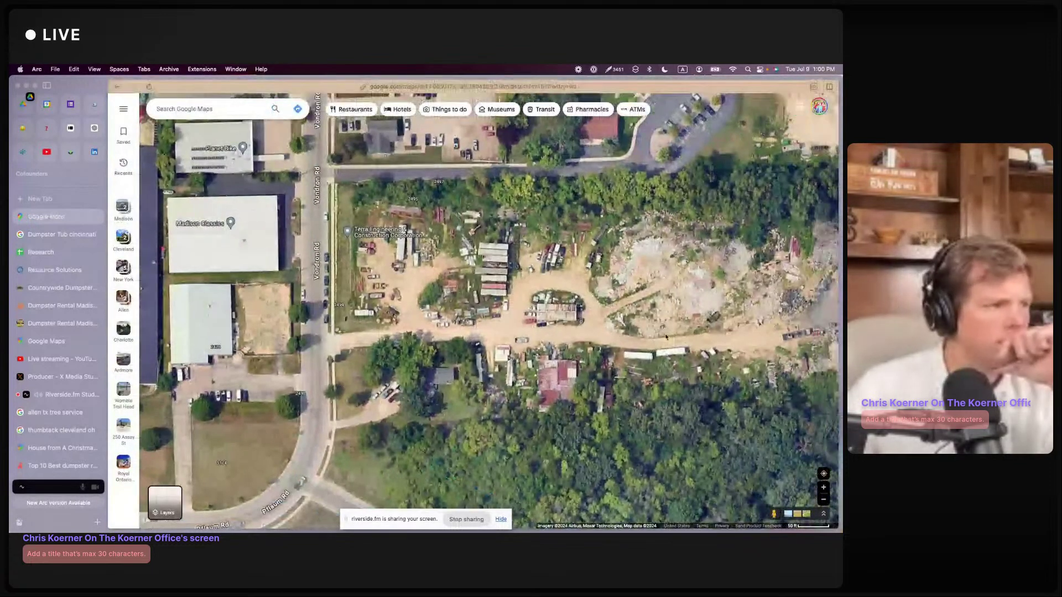
Step: Survey the satellite imagery of the Kerns yard and the neighbouring lots to the east and north
scroll(641, 330, right, 5)
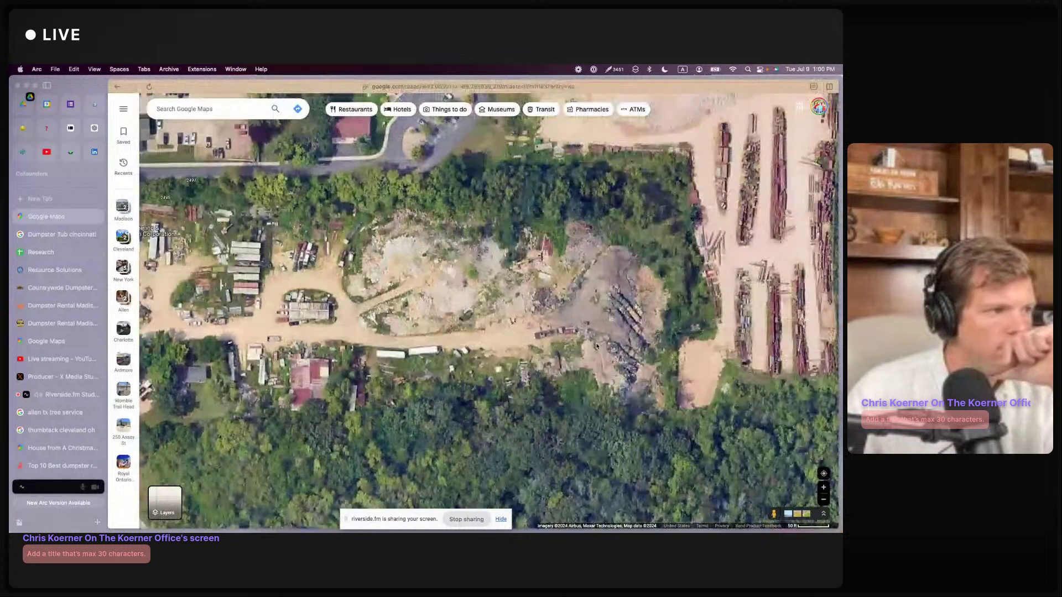
scroll(596, 346, right, 5)
scroll(596, 346, up, 2)
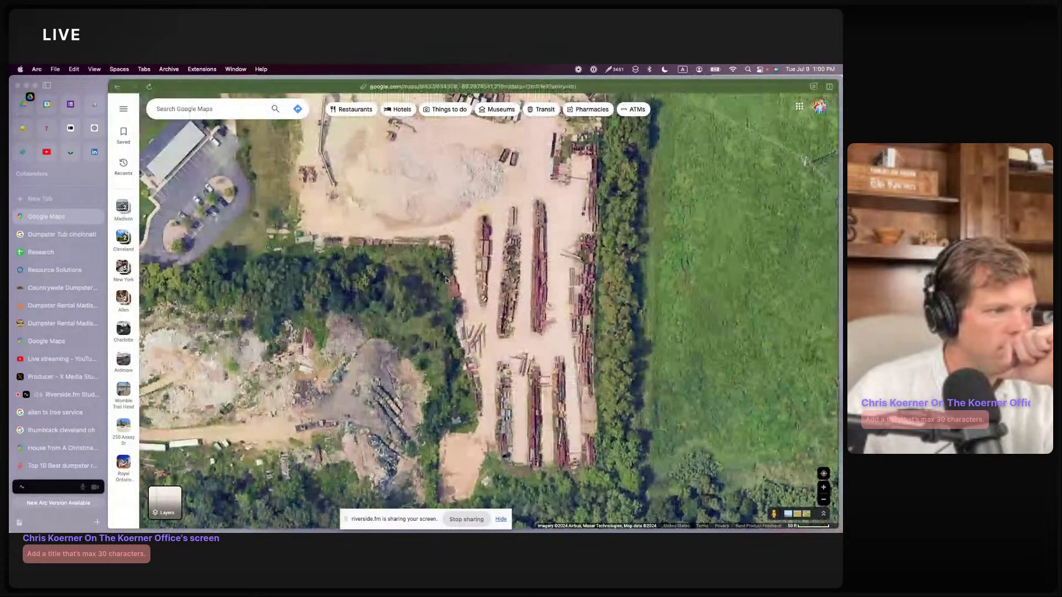
scroll(447, 281, left, 6)
scroll(447, 281, up, 1)
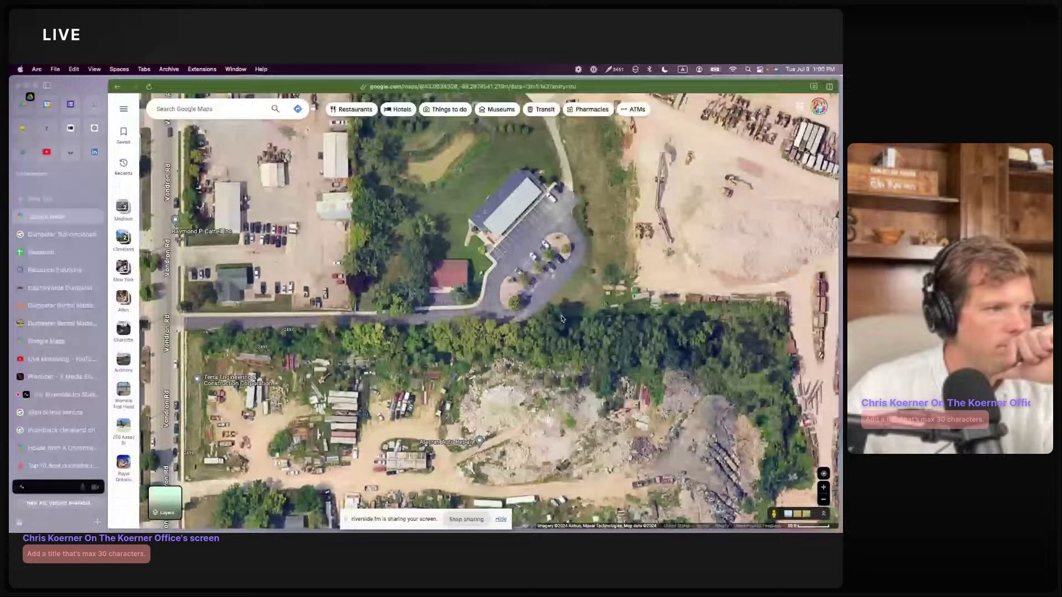
scroll(563, 319, down, 3)
scroll(562, 319, left, 3)
Step: Search the current map area for "dumpster rental"
click(202, 112)
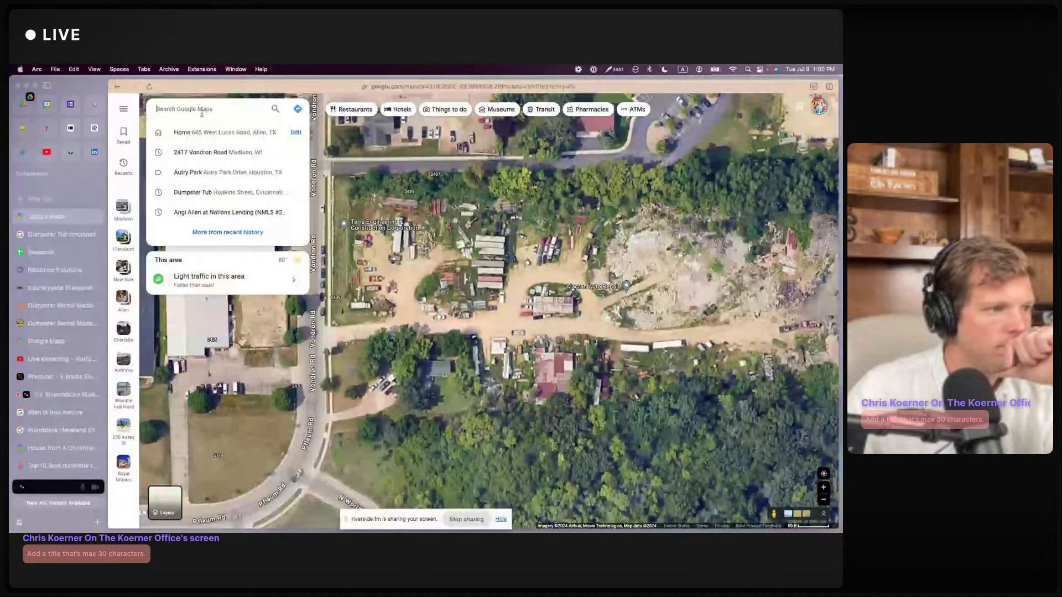
text(dumpster)
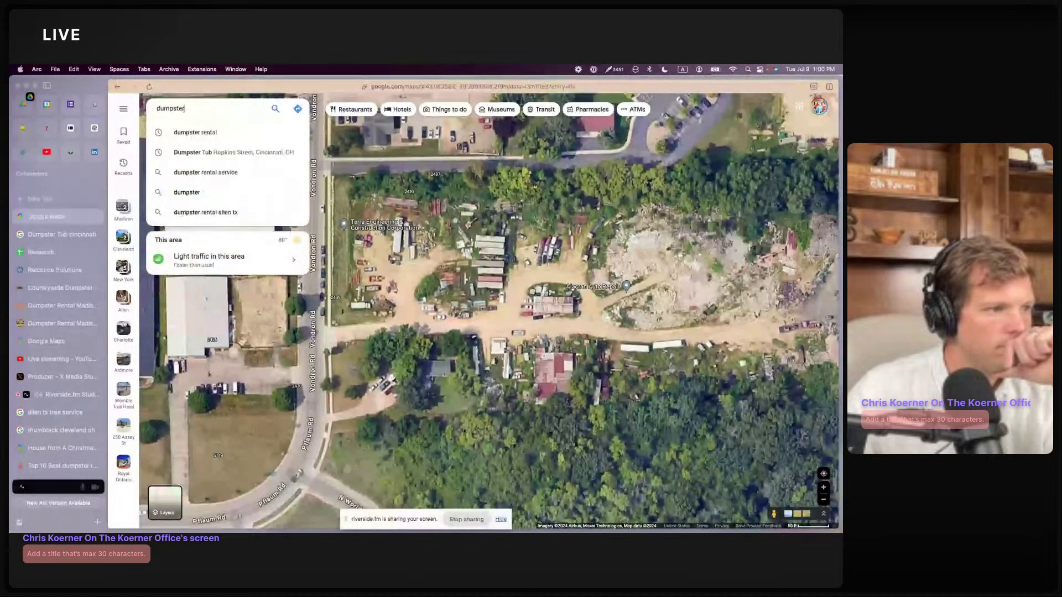
click(188, 140)
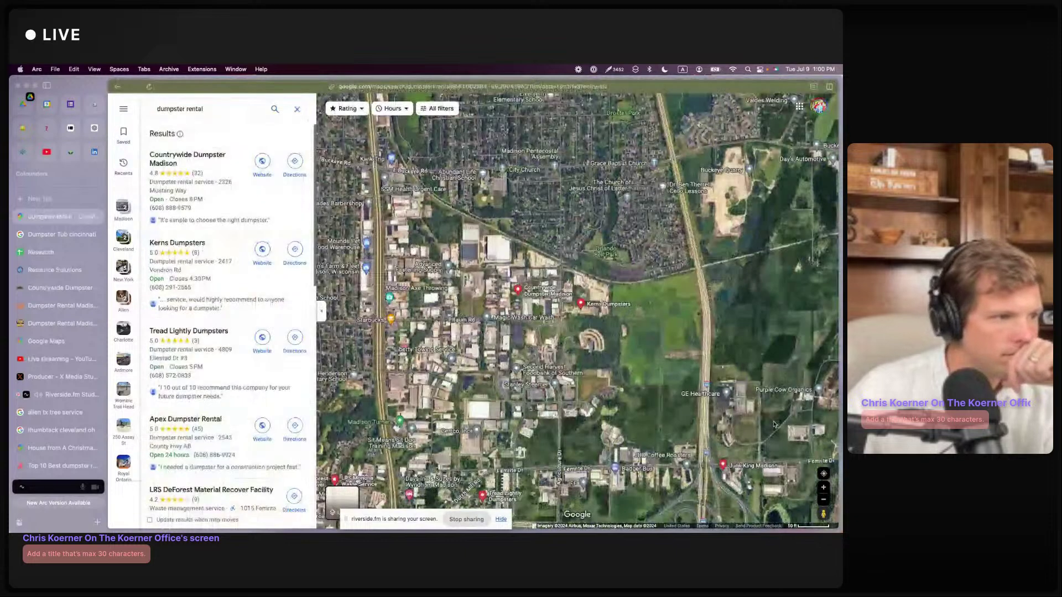
Step: Inspect the Kerns Dumpsters site and the surrounding blocks on the satellite map to locate the Countrywide Dumpster Madison marker
click(823, 487)
click(827, 488)
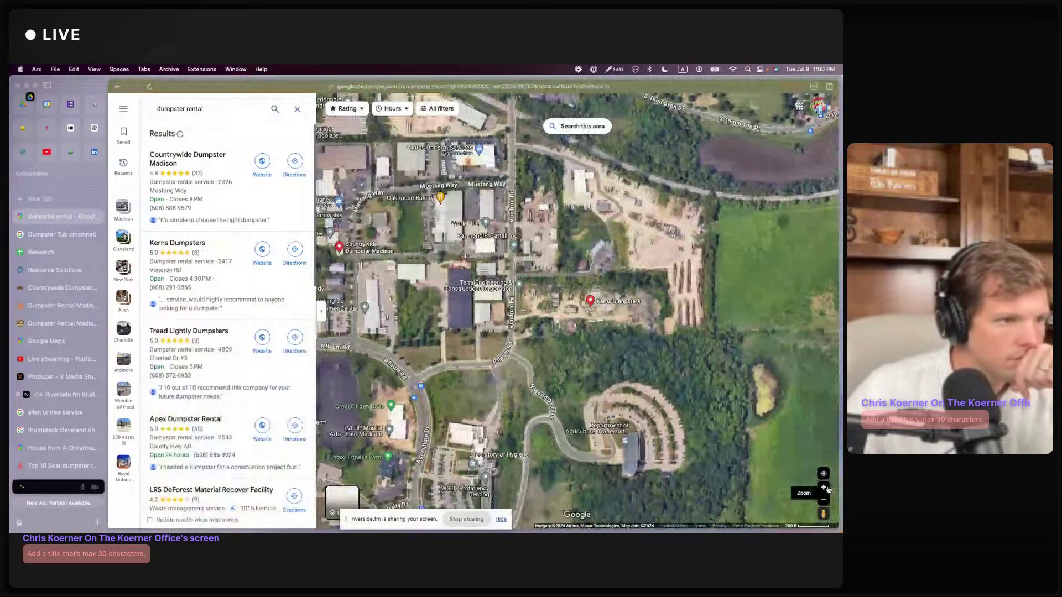
scroll(521, 309, up, 3)
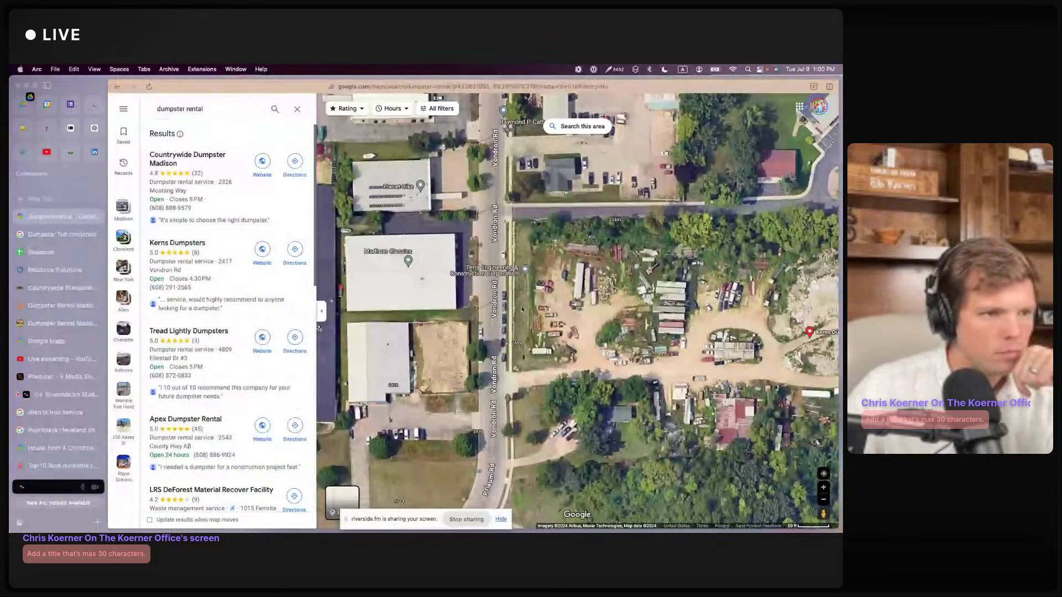
drag(522, 309, 799, 331)
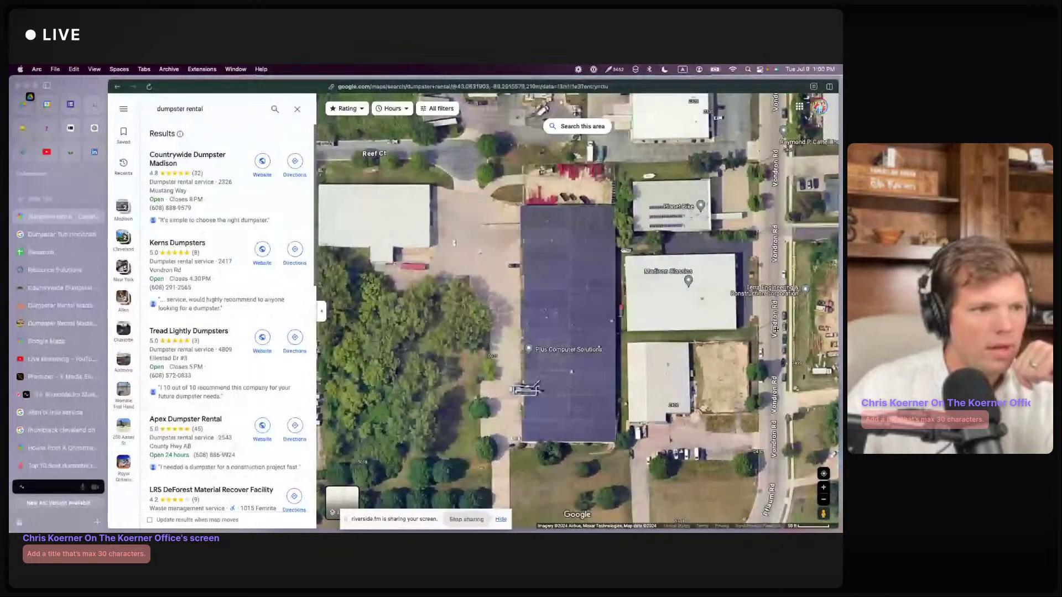
double_click(824, 496)
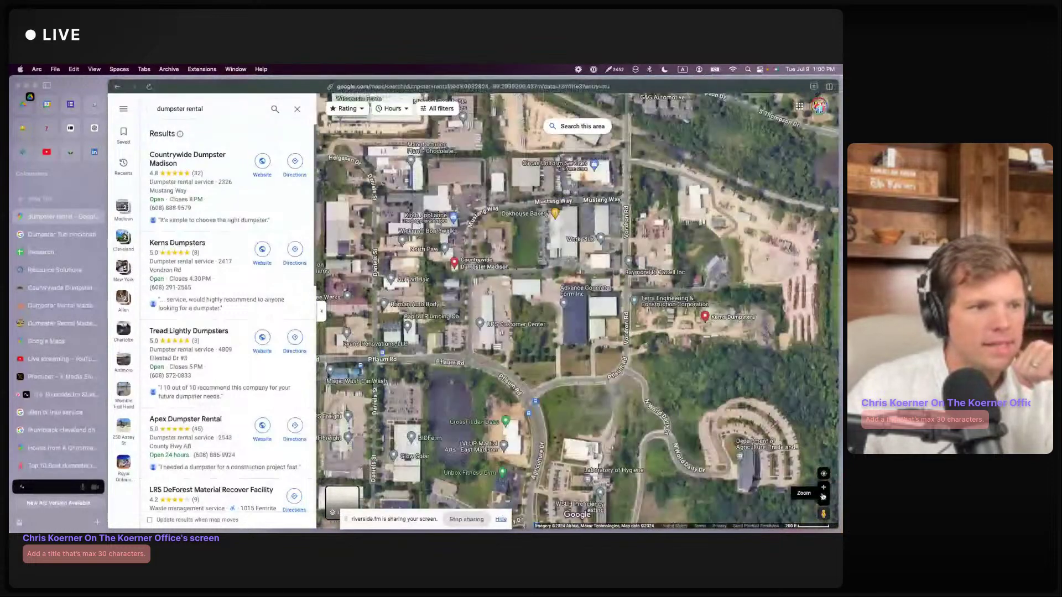
Step: Open the Countrywide Dumpster Madison listing and examine its building and lot on Mustang Way in Street View
click(488, 270)
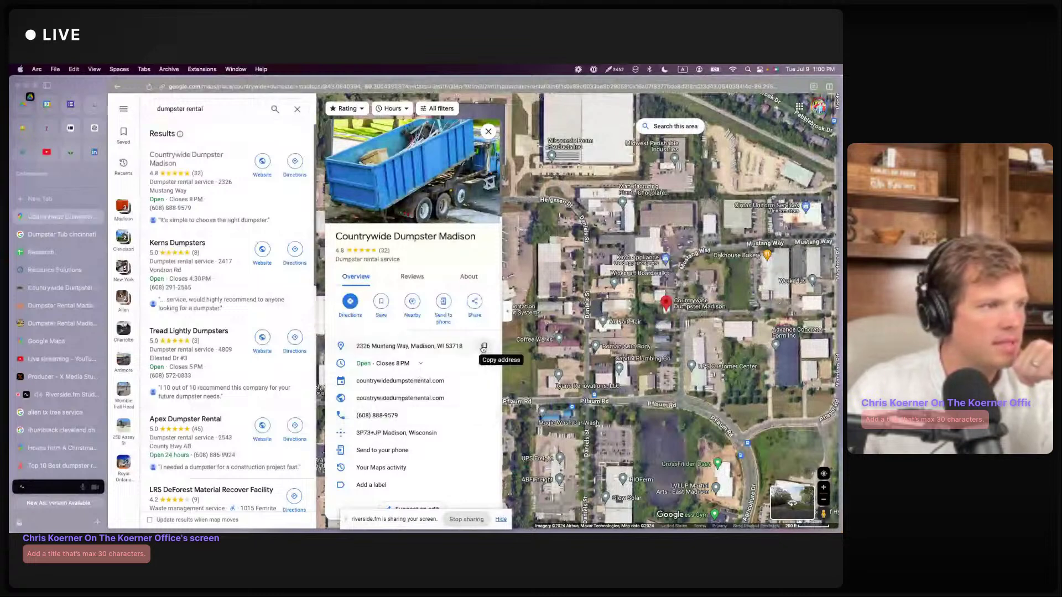
double_click(823, 488)
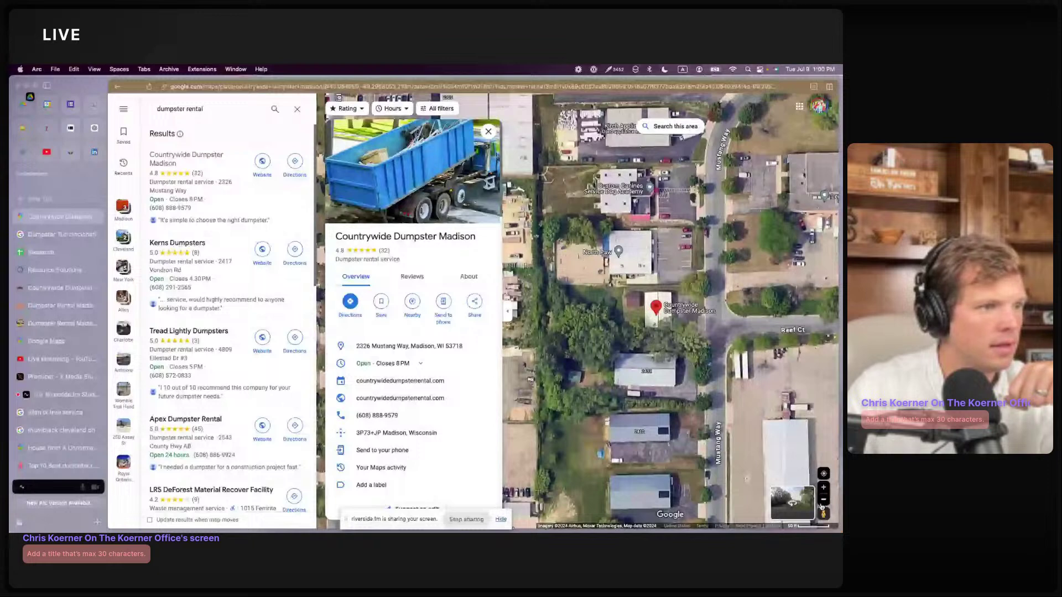
drag(822, 514, 597, 292)
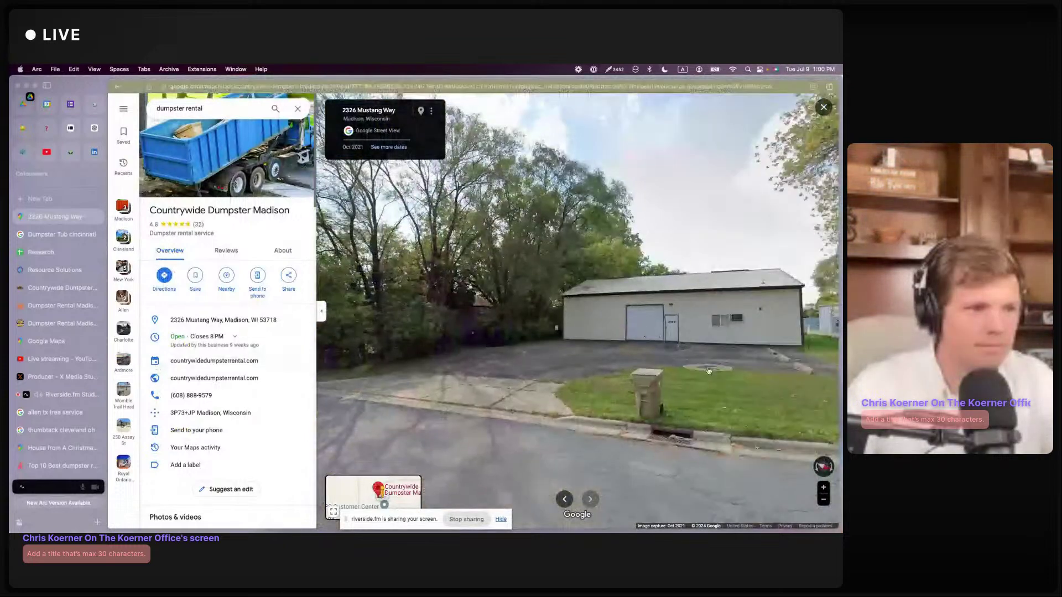
drag(708, 371, 478, 363)
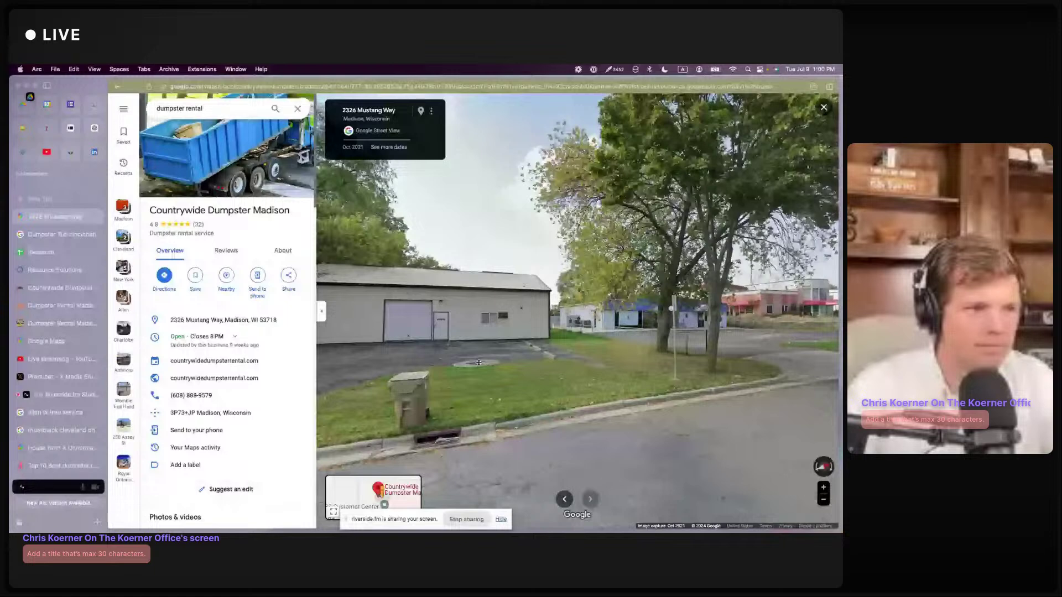
click(479, 362)
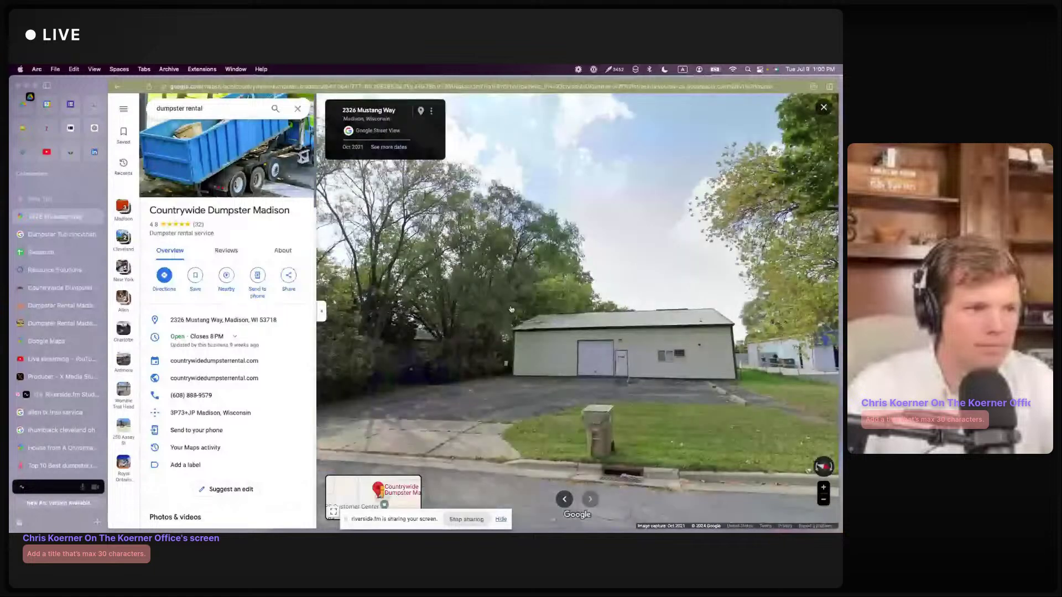
Step: Leave Street View and return to the Countrywide Dumpster Madison listing beside the dumpster rental results
click(117, 87)
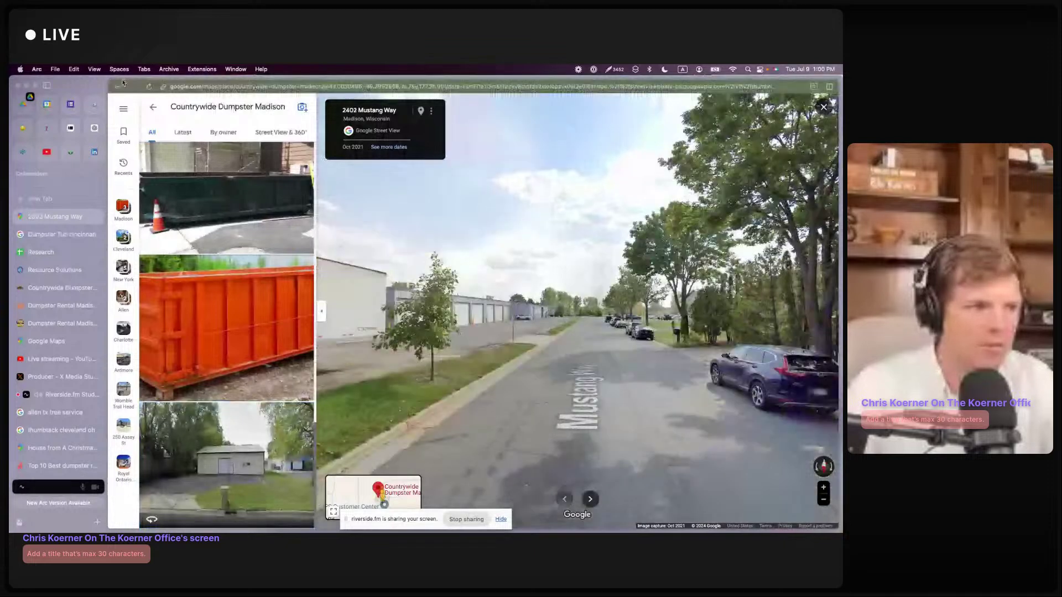
click(117, 86)
click(116, 87)
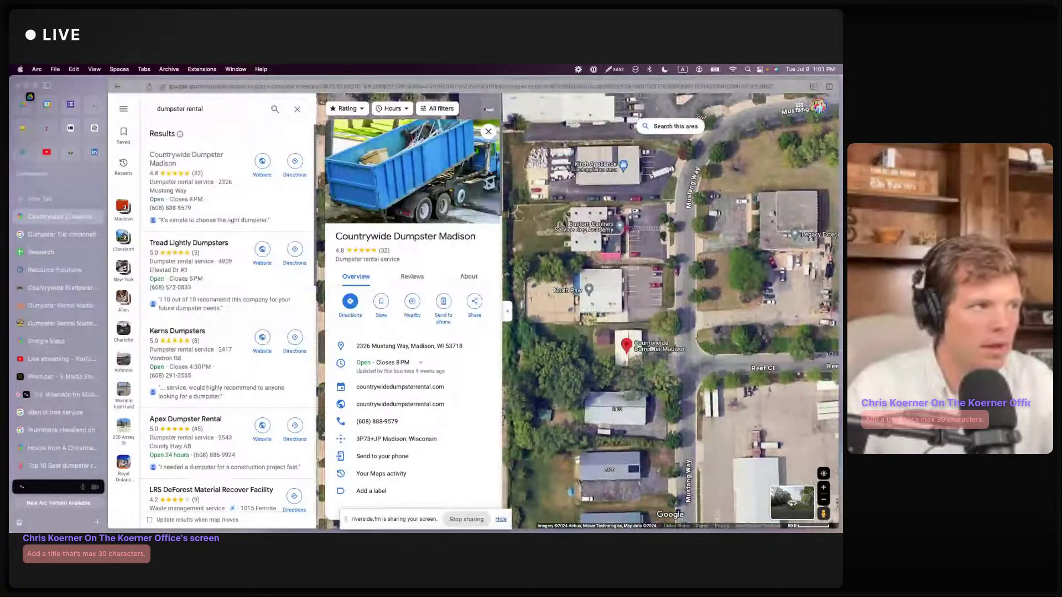
Step: Open the Countrywide Dumpster Madison reviews and read the newest ones in full, expanding the shortened texts
scroll(389, 327, down, 3)
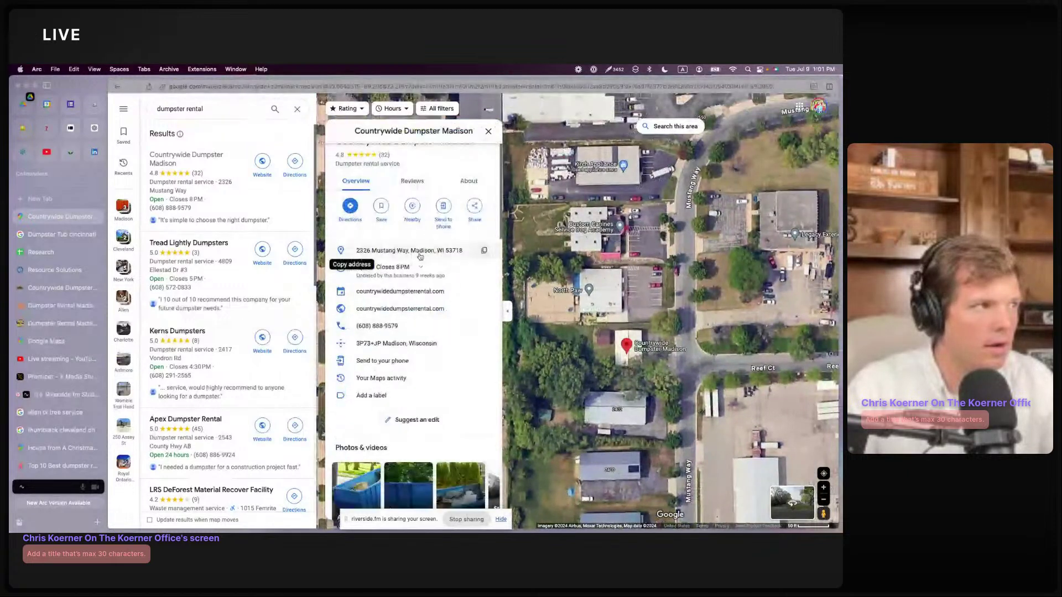
click(414, 182)
scroll(436, 288, down, 3)
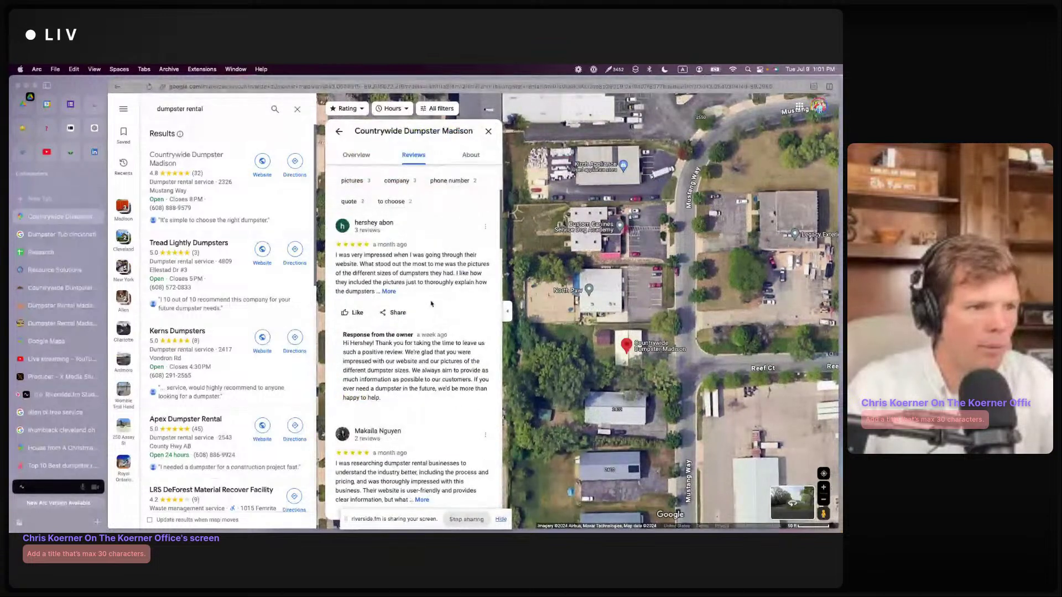
scroll(431, 304, down, 3)
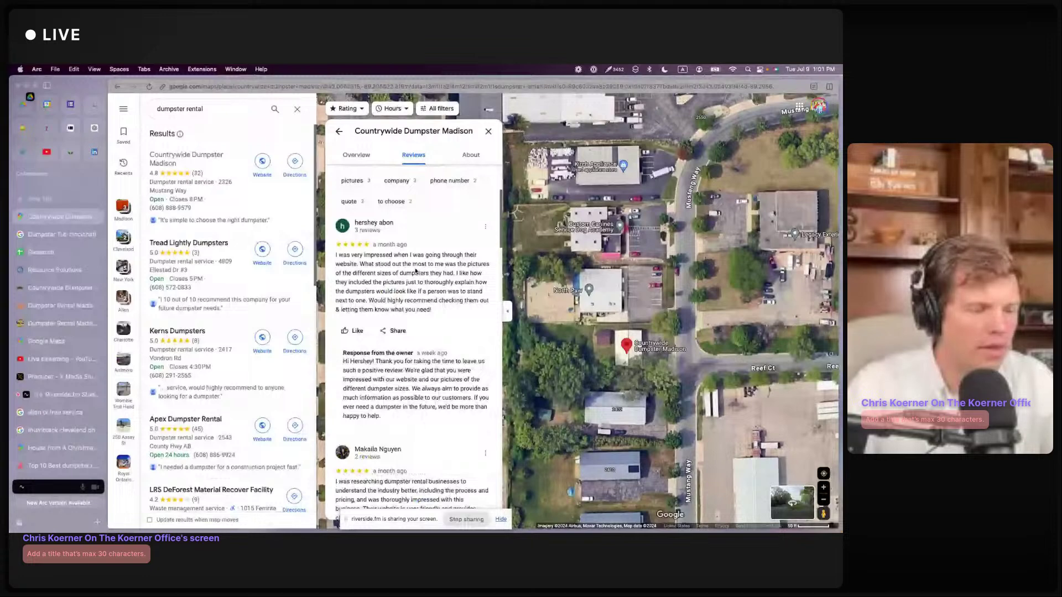
click(422, 353)
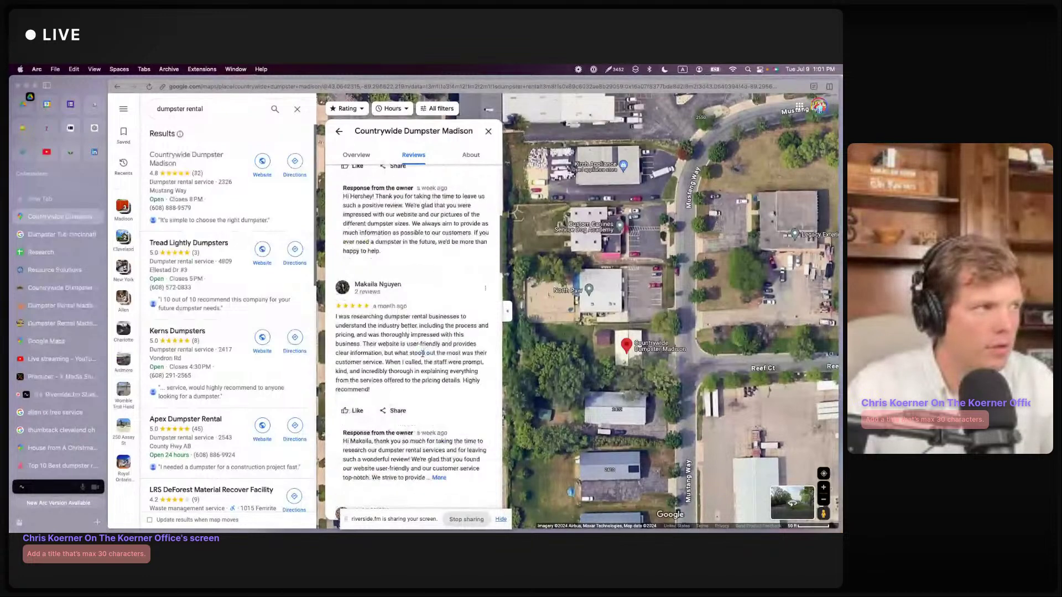
scroll(439, 303, down, 3)
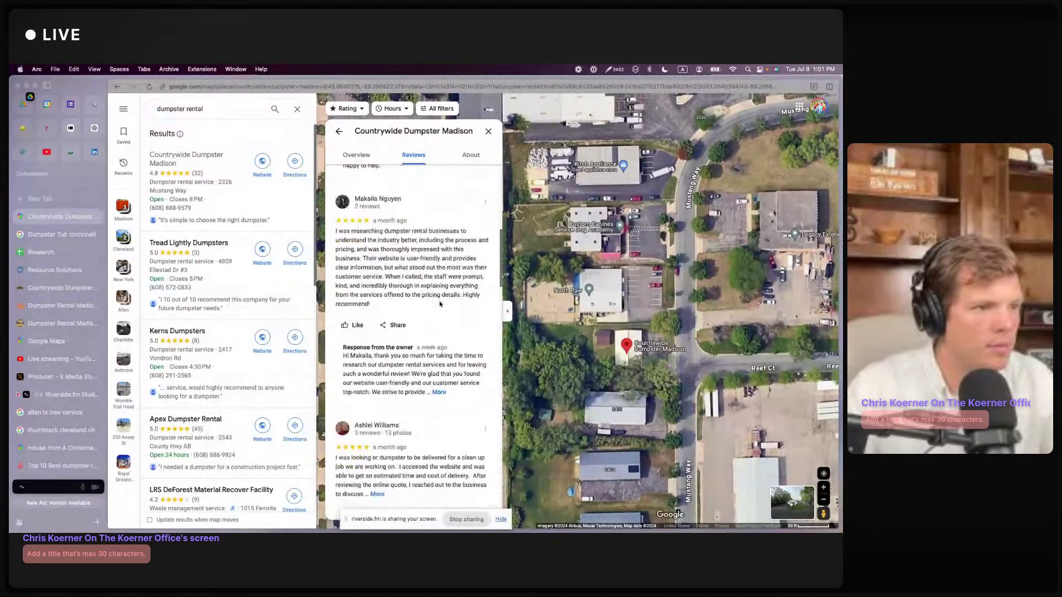
scroll(440, 304, down, 3)
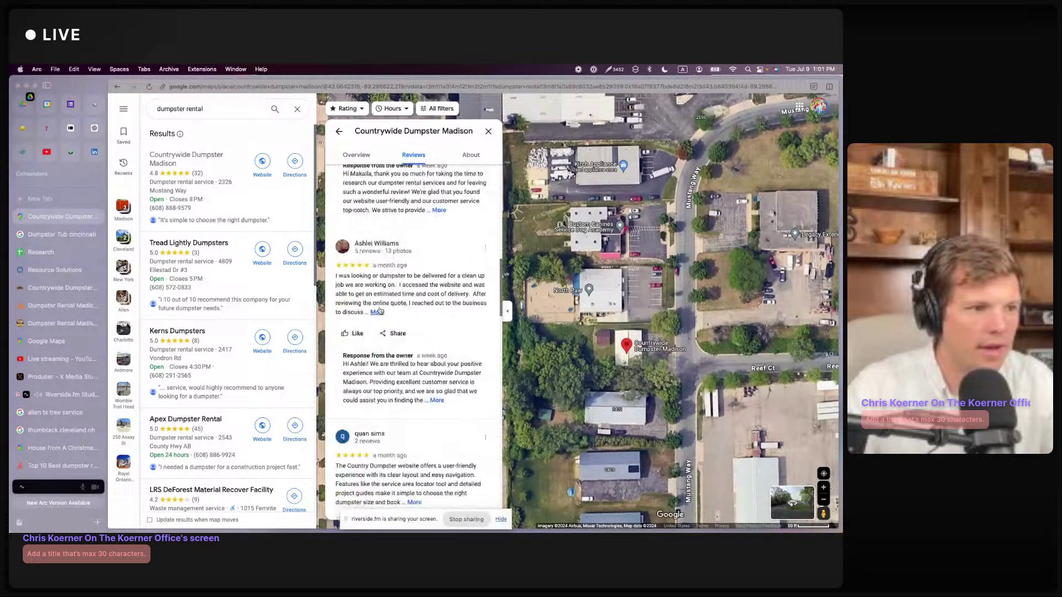
click(380, 311)
scroll(423, 301, down, 3)
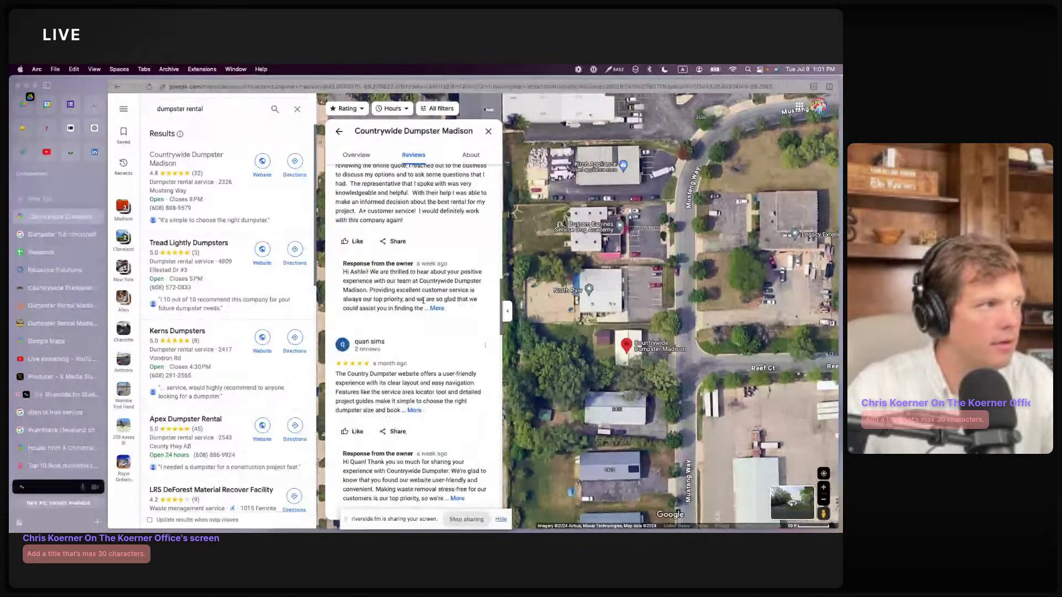
click(415, 411)
scroll(416, 386, up, 2)
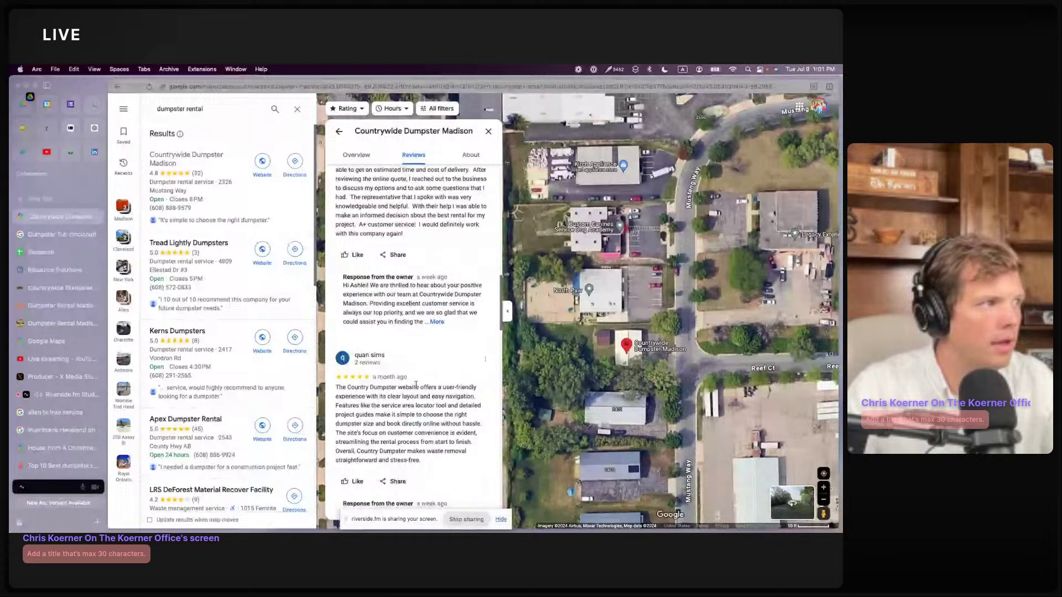
Step: Reread the first Countrywide Dumpster Madison reviews and owner responses, comparing their wording about the website and quoting process
scroll(416, 384, up, 5)
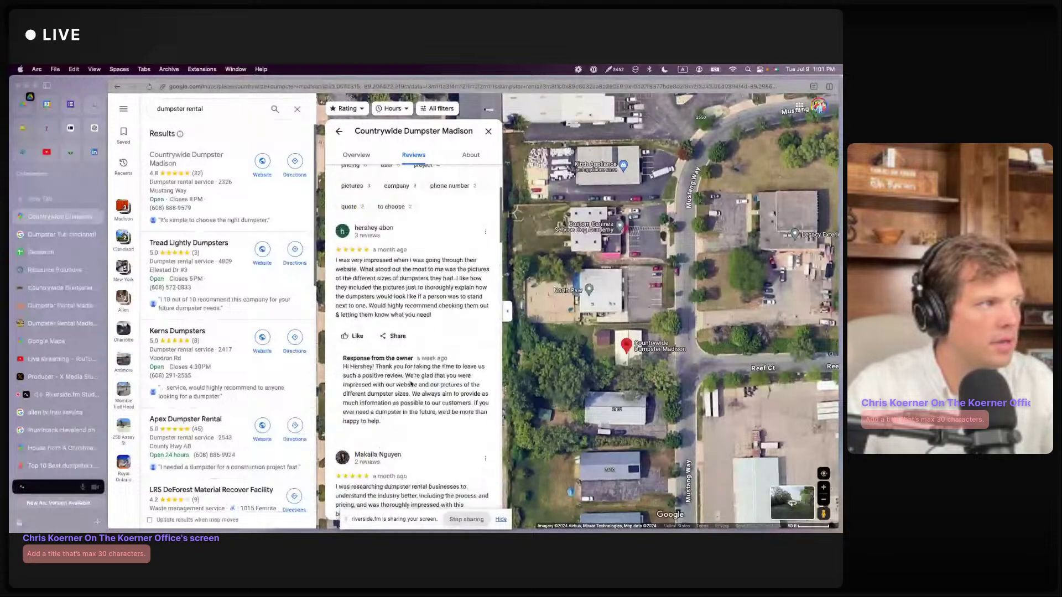
scroll(411, 384, down, 1)
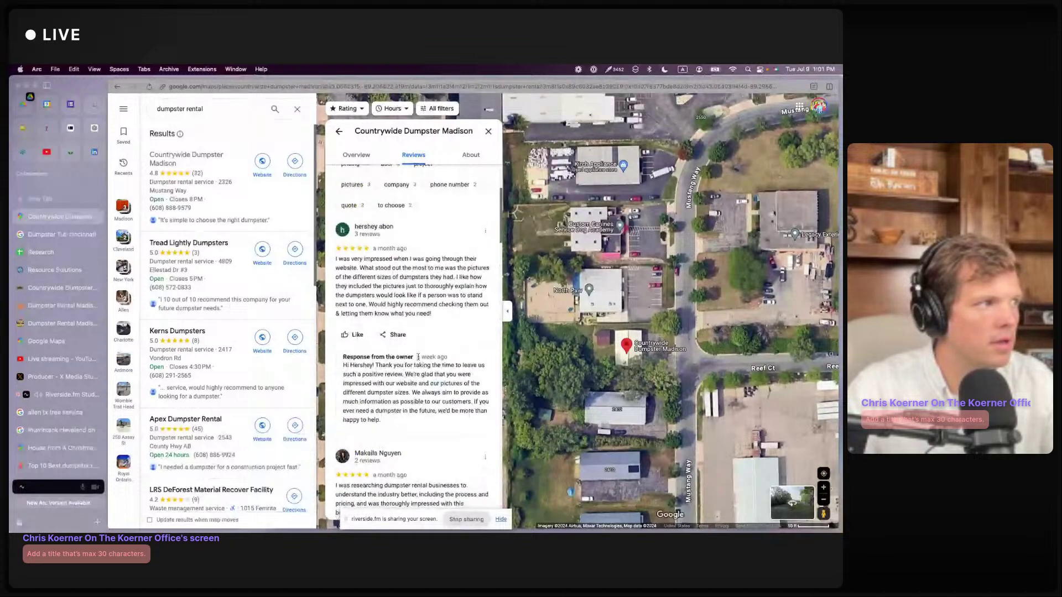
scroll(418, 357, down, 5)
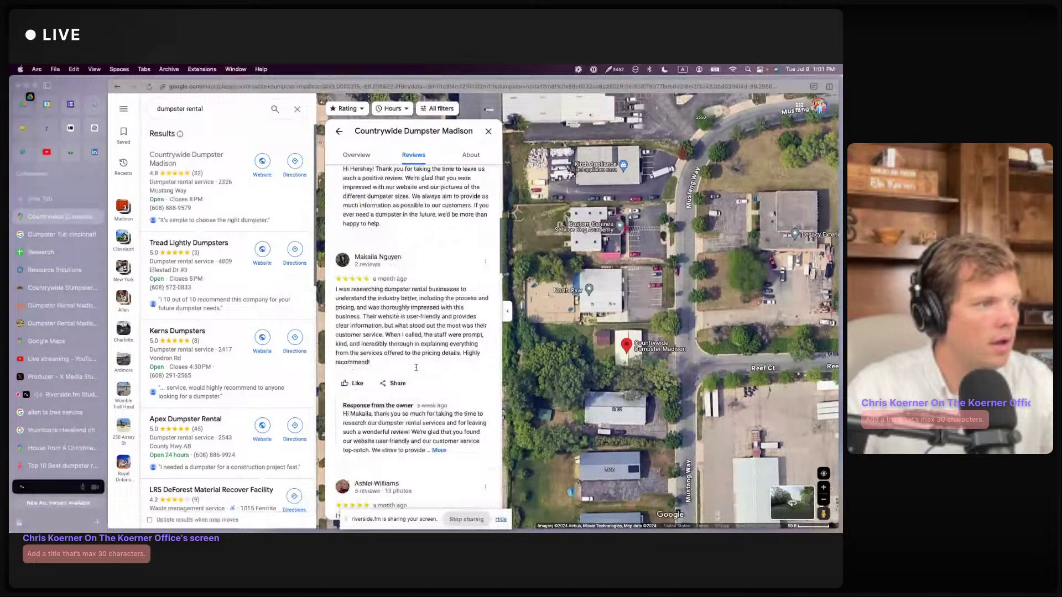
scroll(417, 371, down, 5)
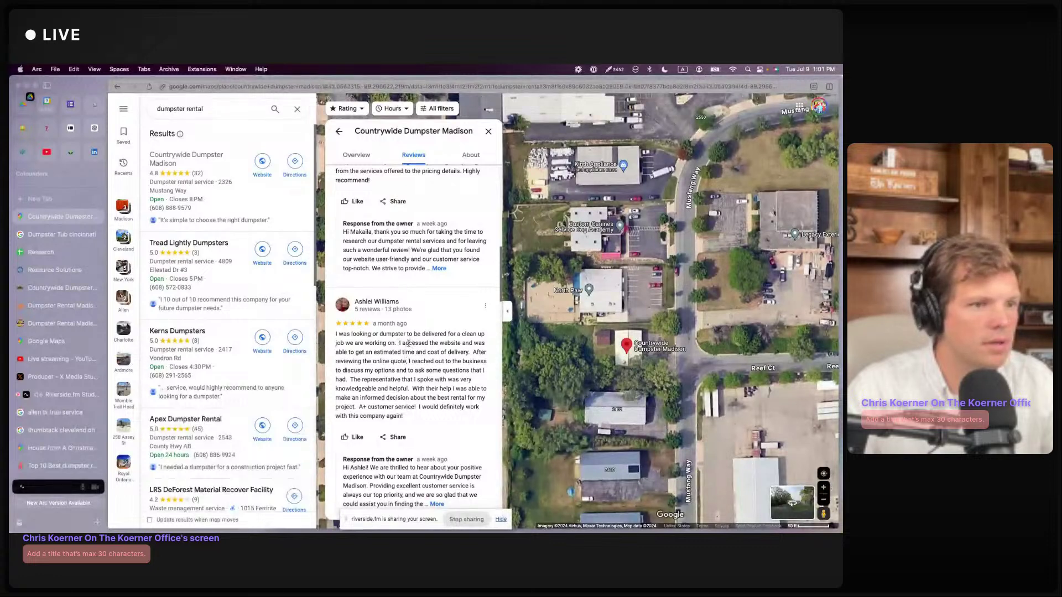
scroll(422, 382, down, 3)
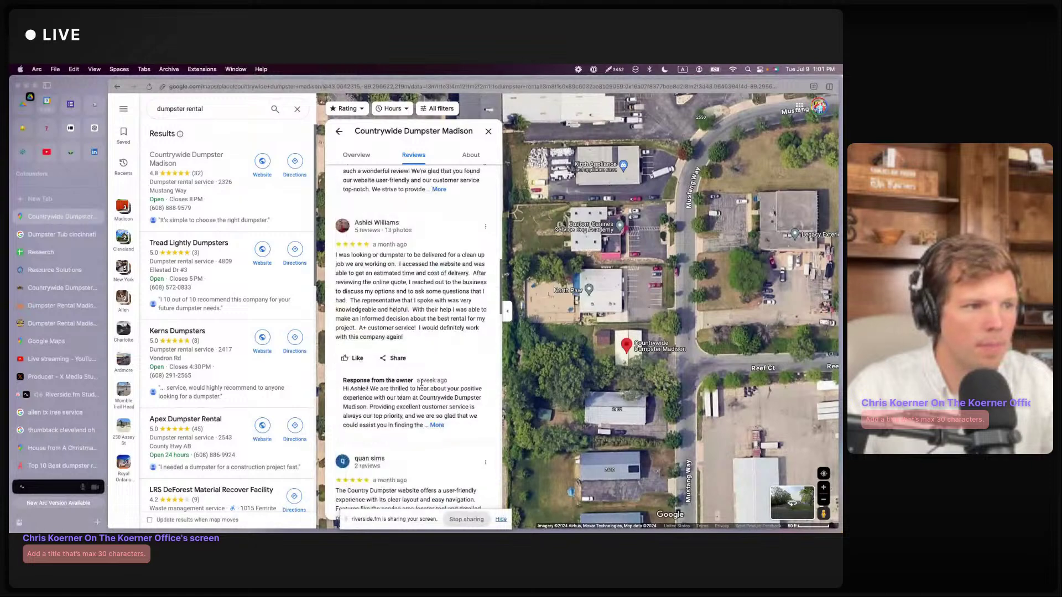
scroll(421, 382, down, 3)
scroll(421, 382, up, 4)
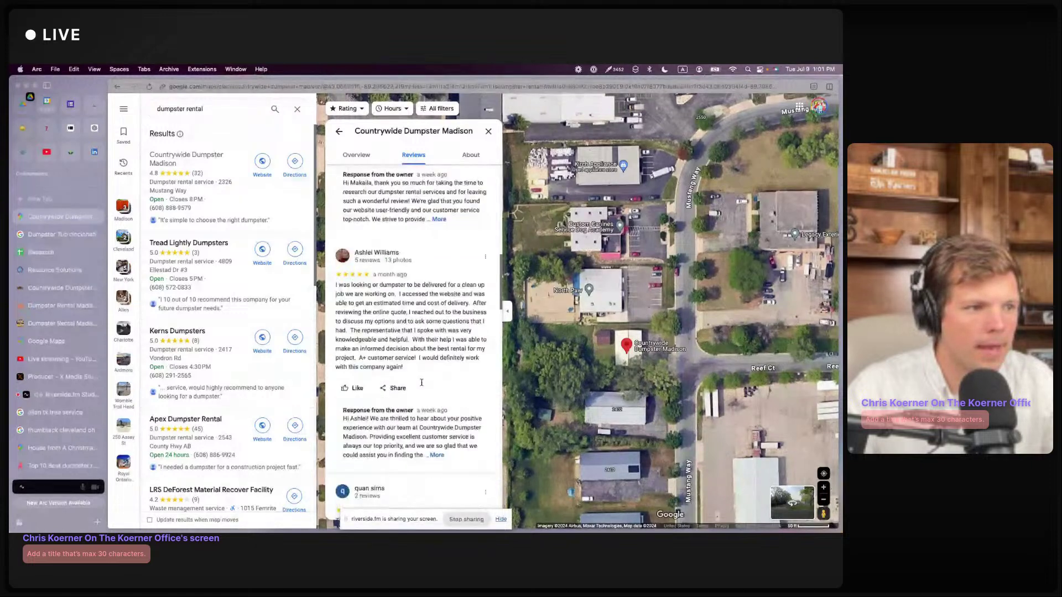
drag(409, 369, 366, 306)
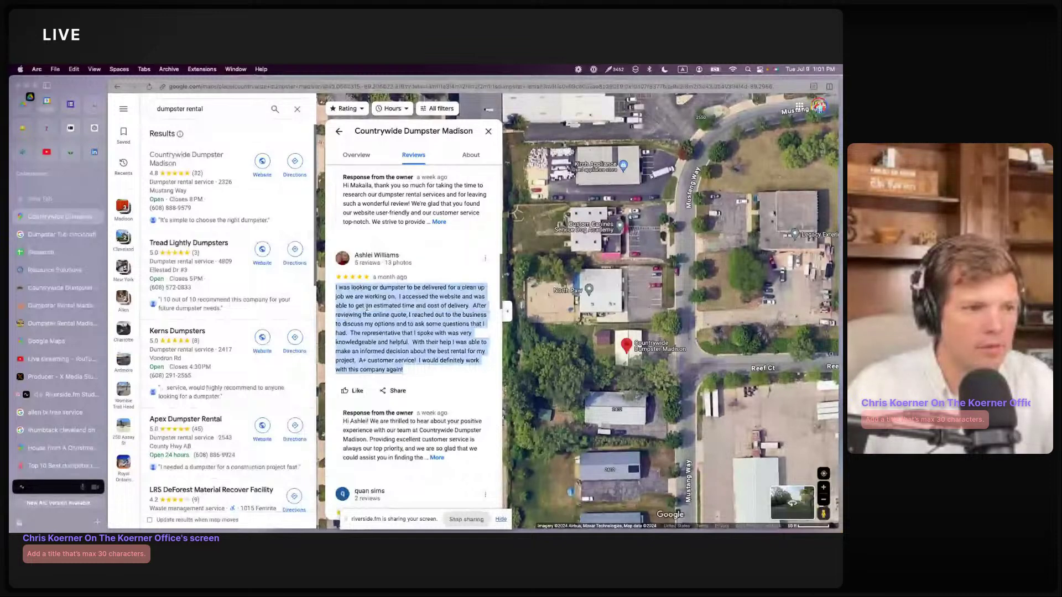
click(411, 299)
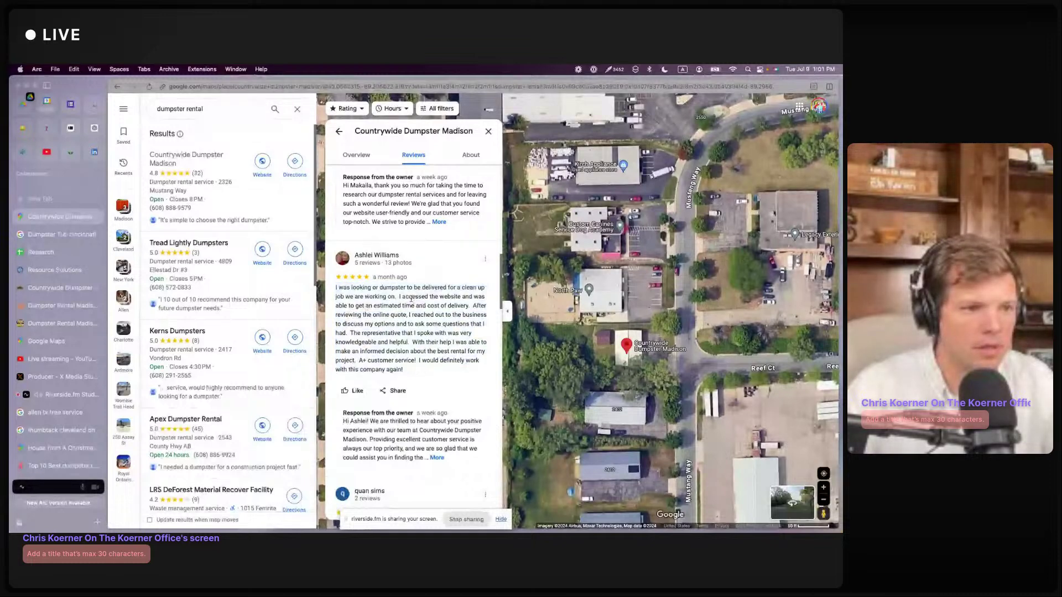
scroll(411, 299, down, 4)
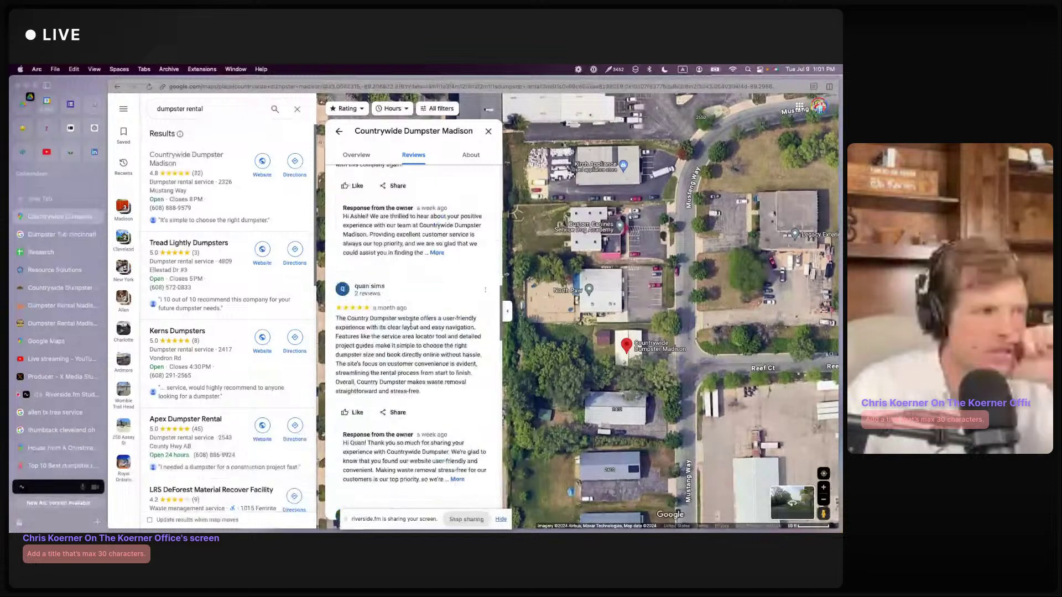
Step: Skim the remaining Countrywide Dumpster Madison reviews and their owner responses, then close the listing to view the surrounding map
scroll(411, 325, down, 5)
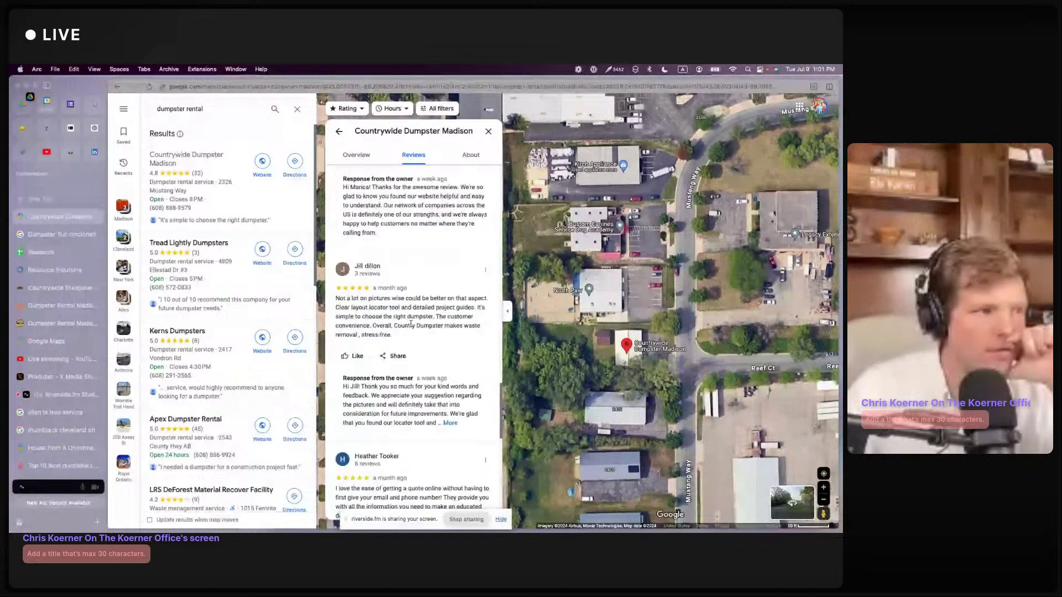
scroll(411, 324, down, 5)
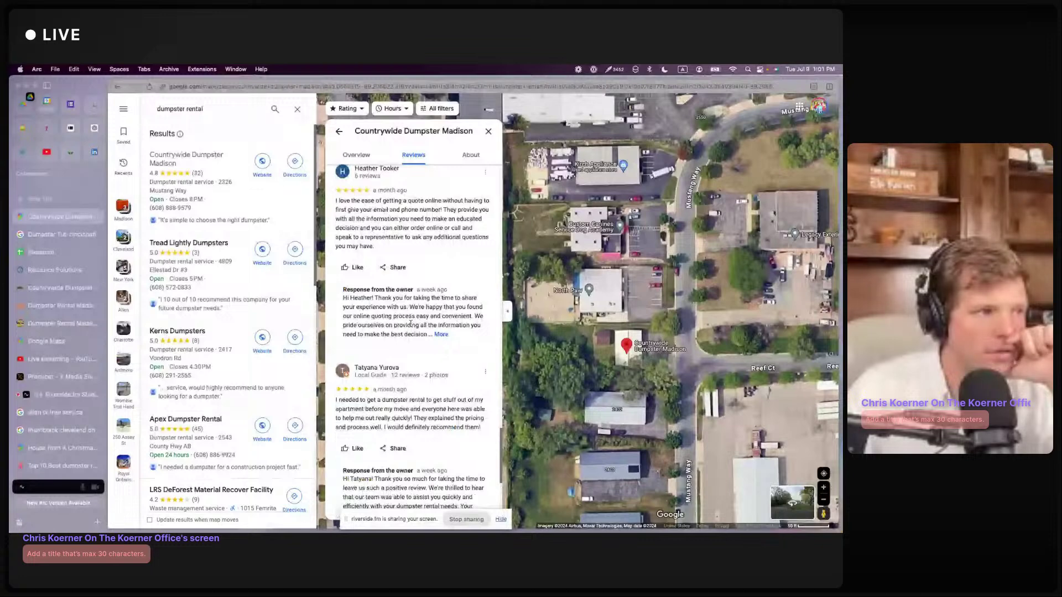
scroll(411, 324, down, 1)
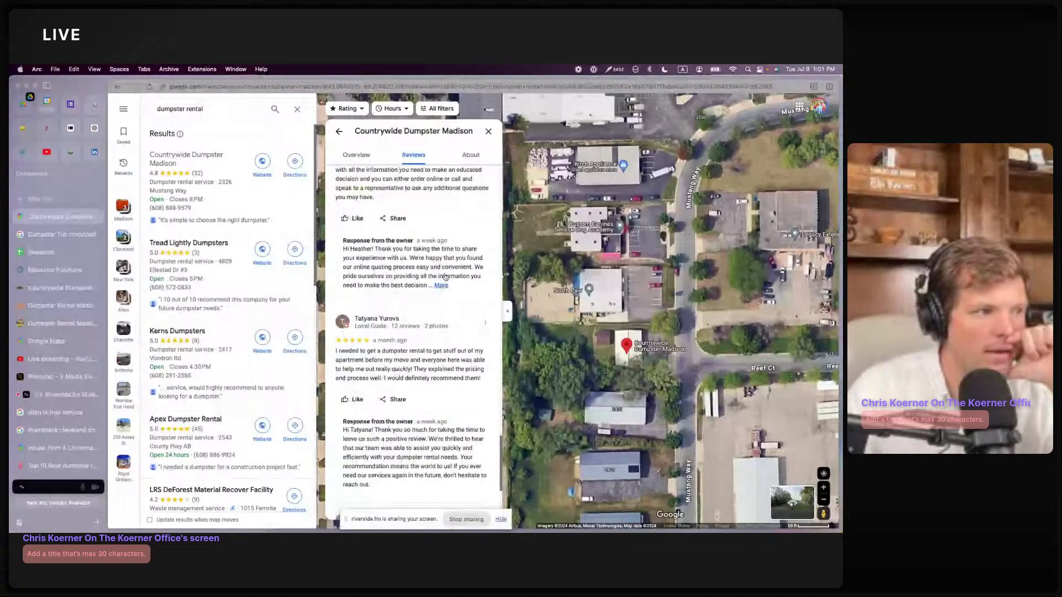
scroll(411, 371, down, 3)
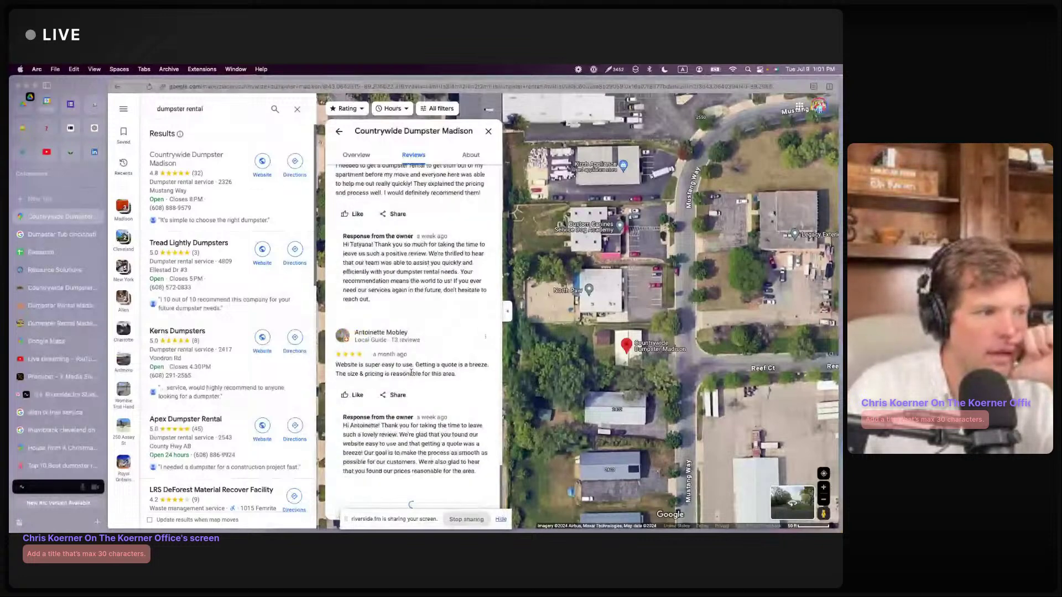
scroll(410, 372, down, 5)
scroll(427, 444, down, 10)
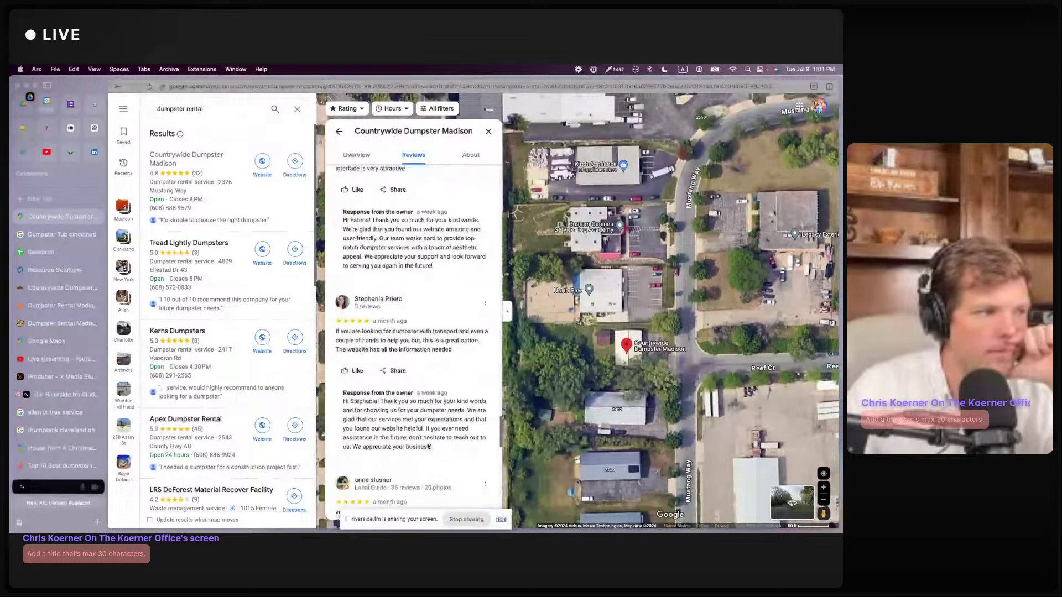
click(488, 131)
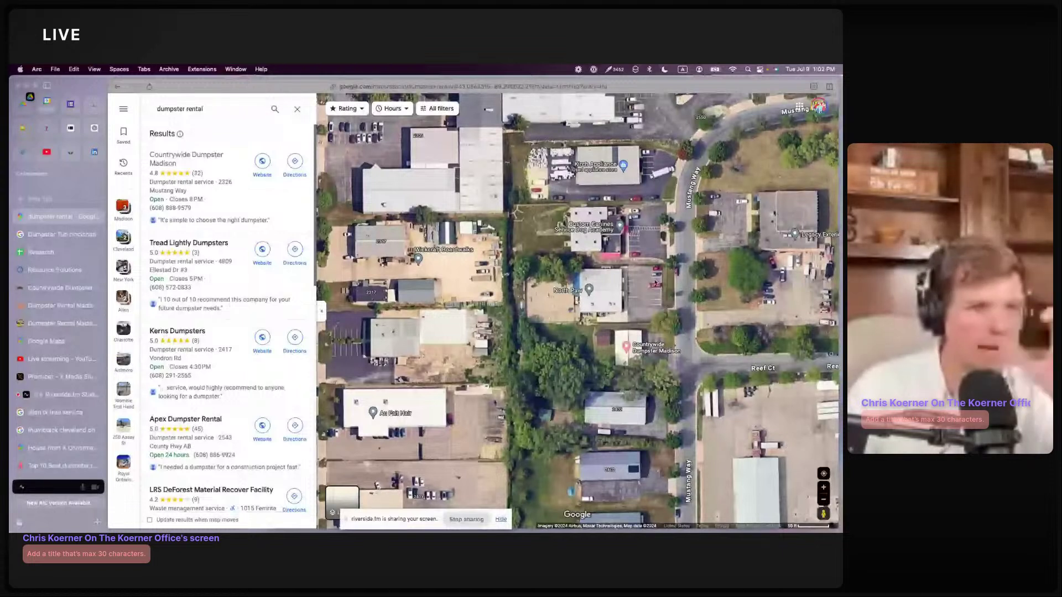
mouse_move(579, 293)
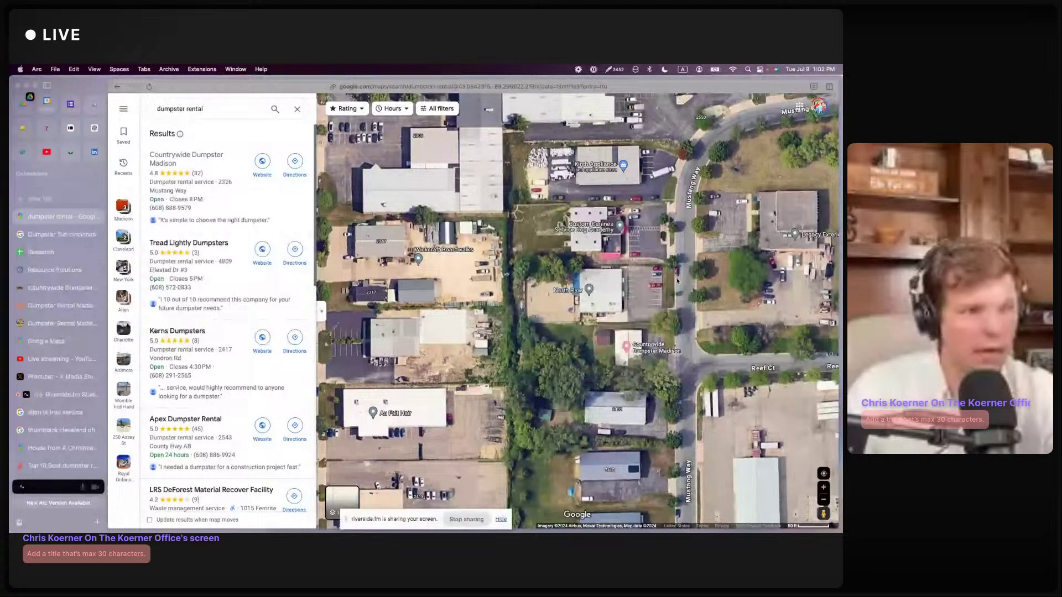
drag(677, 280, 641, 282)
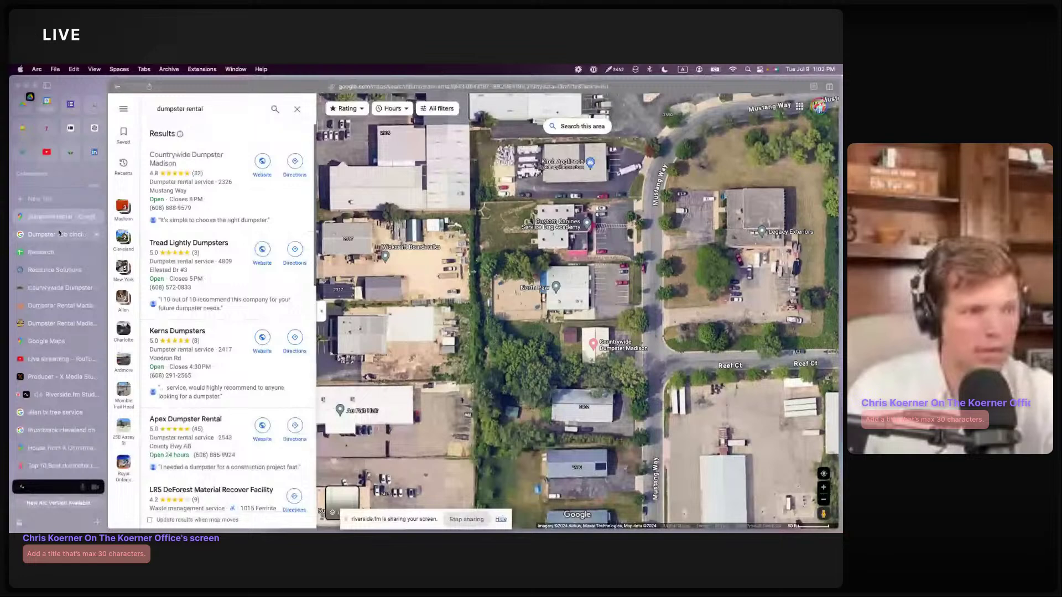
Step: Switch to the Research spreadsheet and copy the entire phone column on Sheet2
click(42, 251)
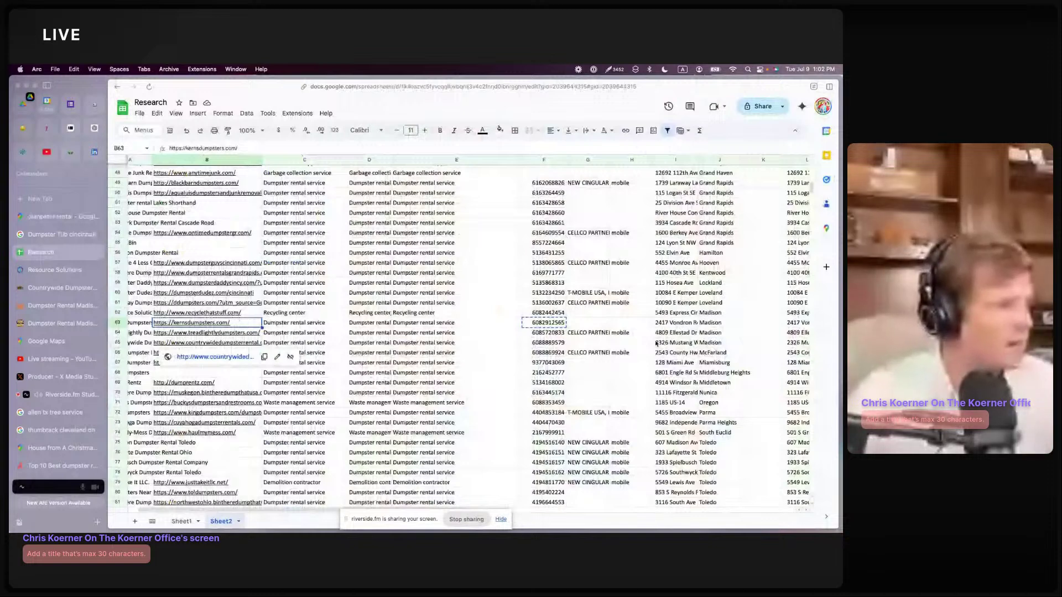
scroll(522, 181, up, 15)
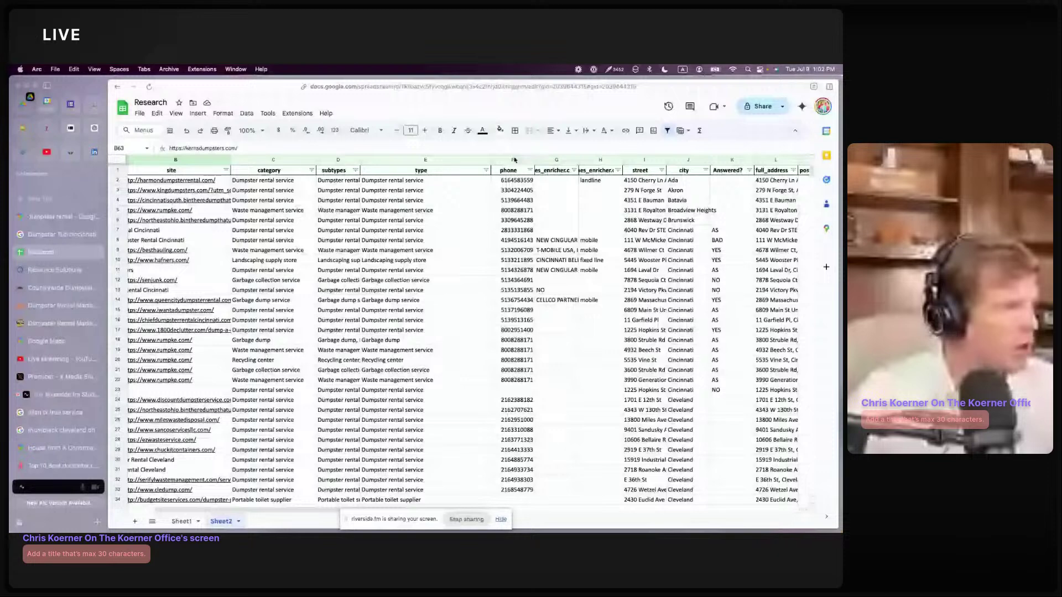
click(513, 159)
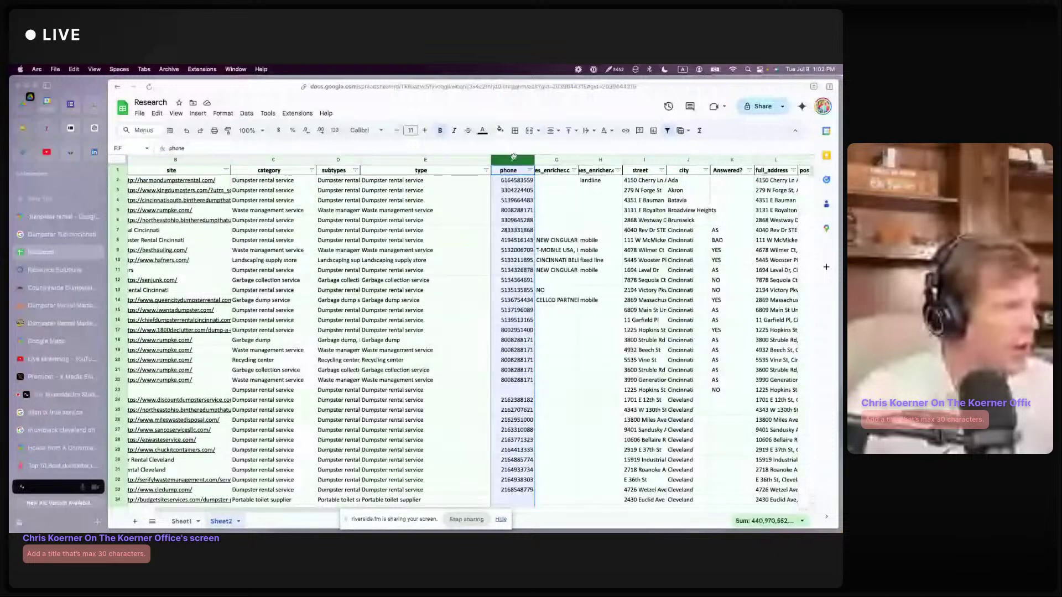
Step: Switch to Microsoft Excel and clear the open Dumpster Rental Service Tasks workbooks off the screen
click(570, 517)
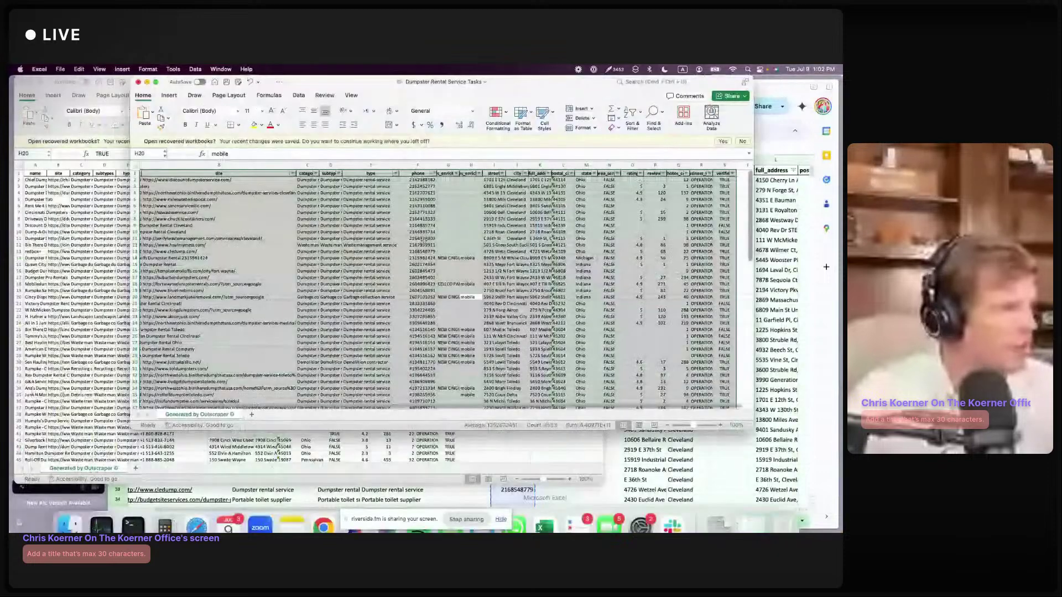
click(138, 83)
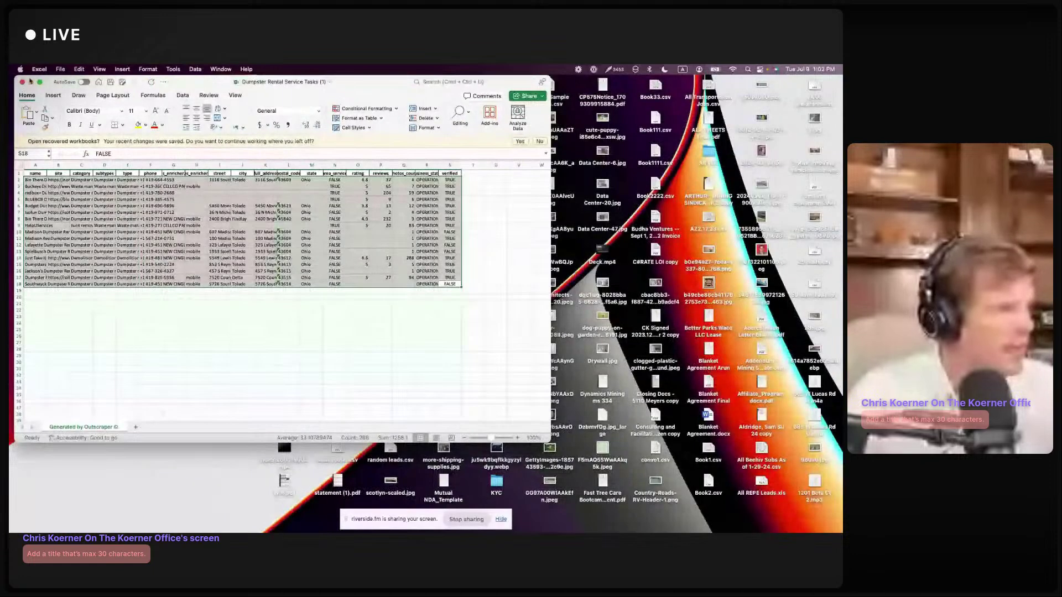
click(31, 82)
click(30, 81)
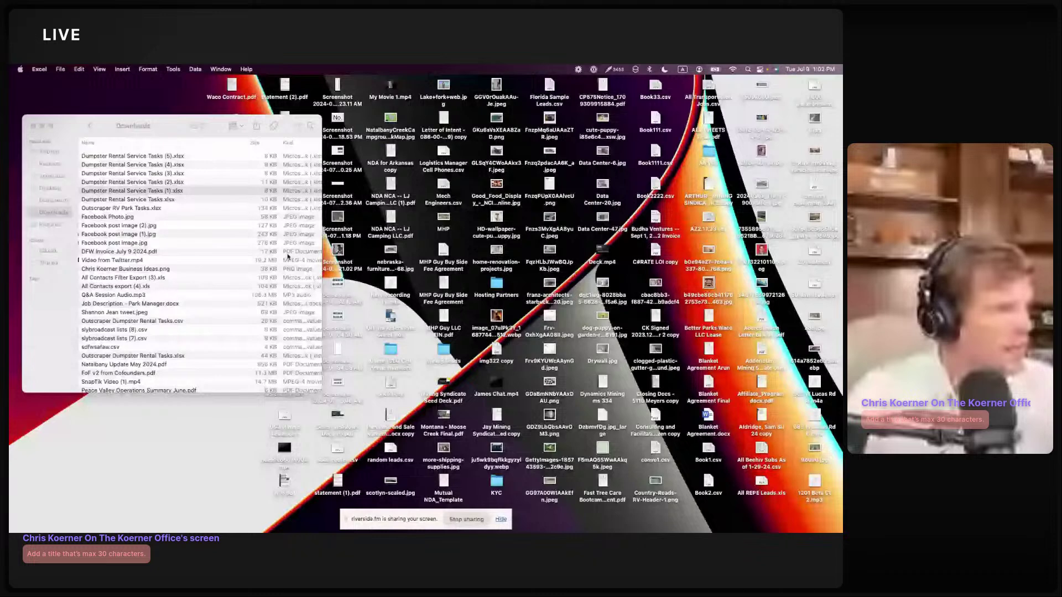
key(ctrl+Right)
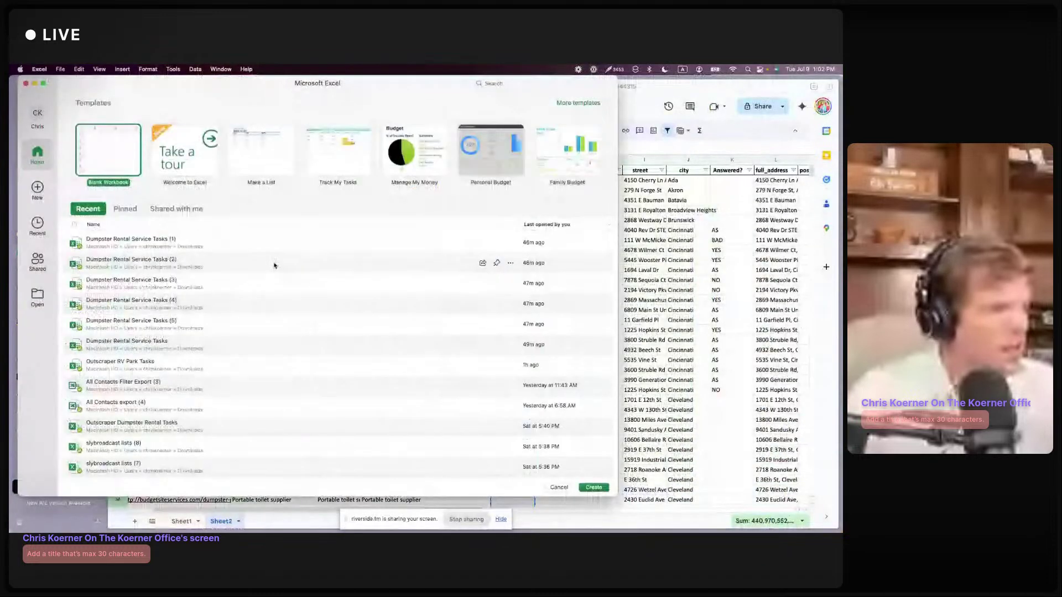
Step: Create a blank workbook, paste the copied phone column into column A and select the header row
click(590, 488)
key(super+v)
click(86, 211)
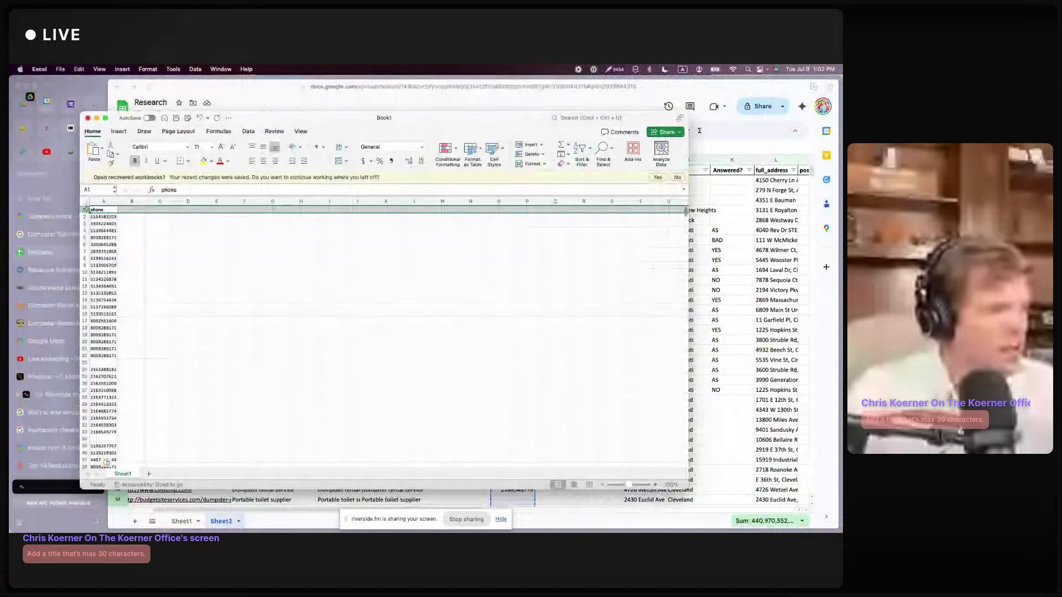
Step: Delete the phone header row and remove duplicate numbers from column A, treating the list as having no headers
right_click(86, 210)
click(111, 266)
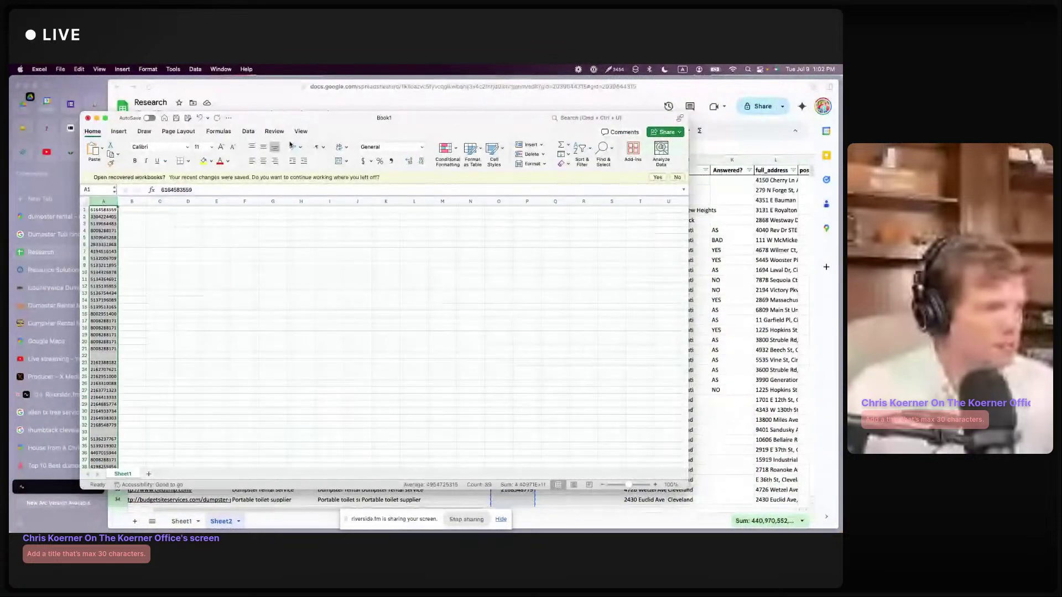
click(249, 131)
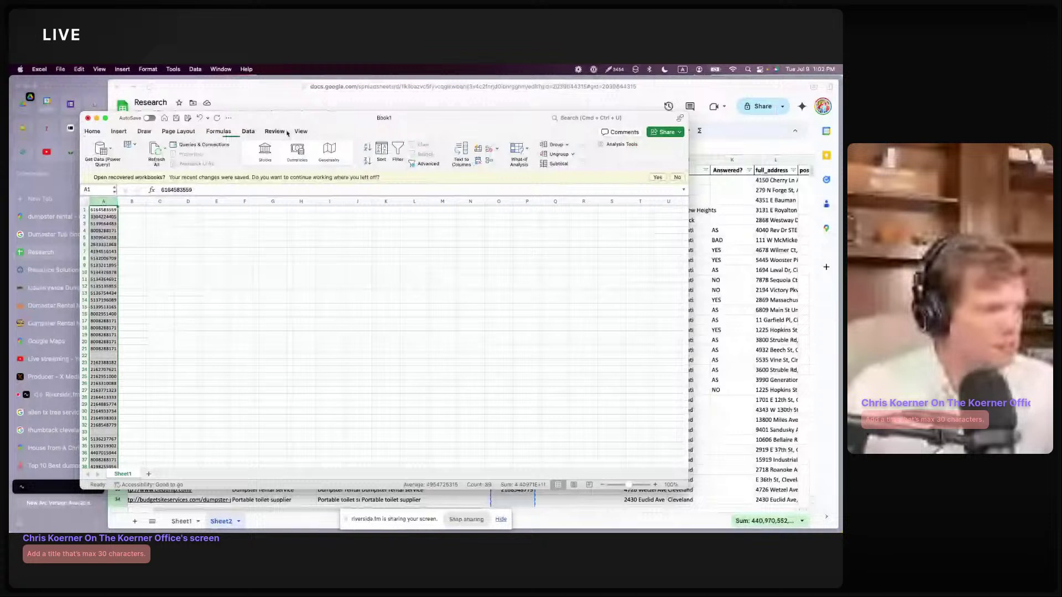
click(478, 160)
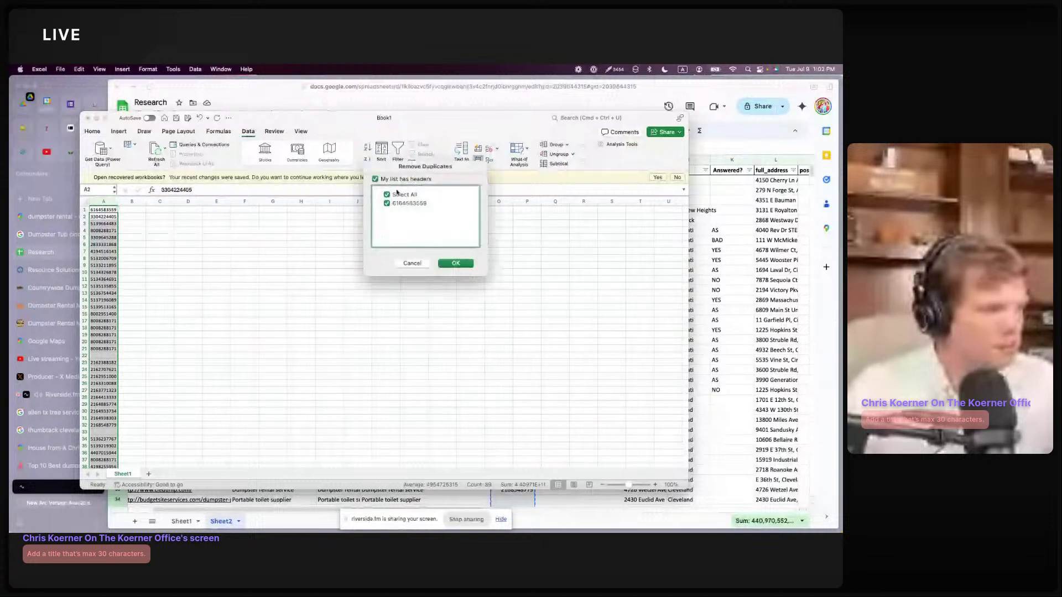
click(387, 194)
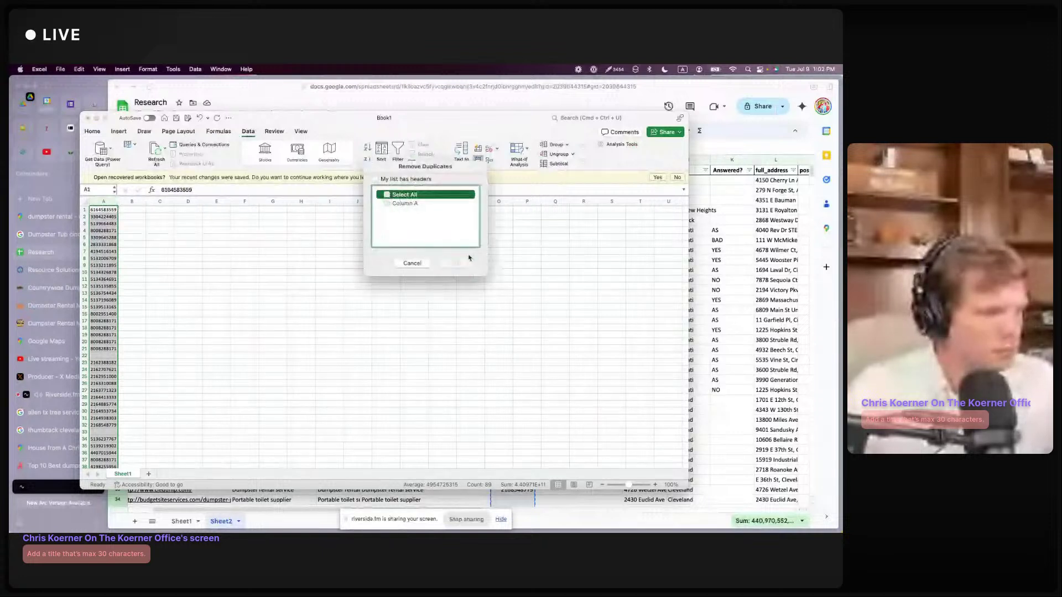
click(404, 198)
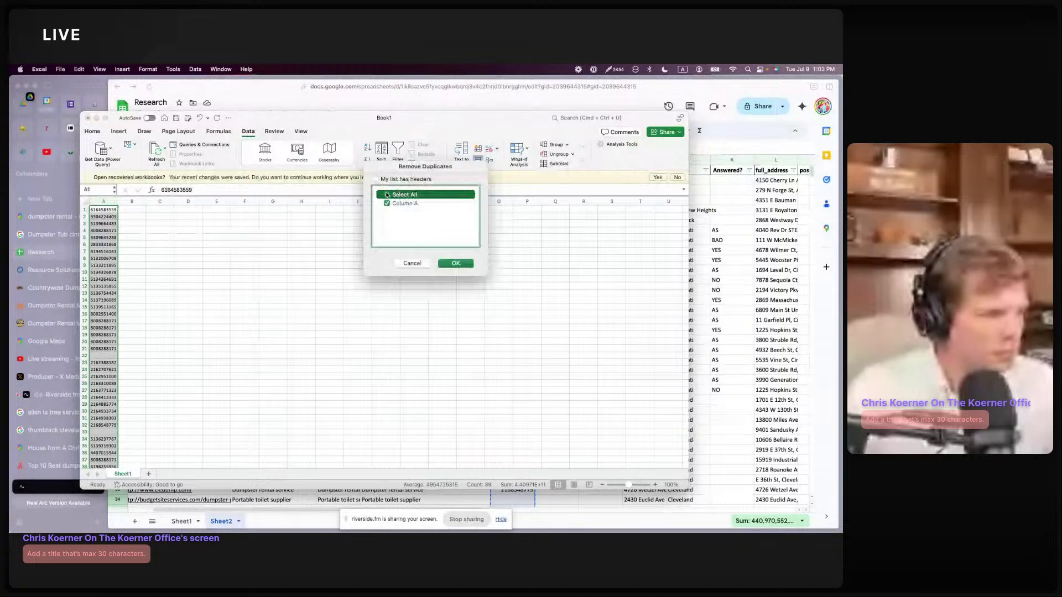
click(454, 263)
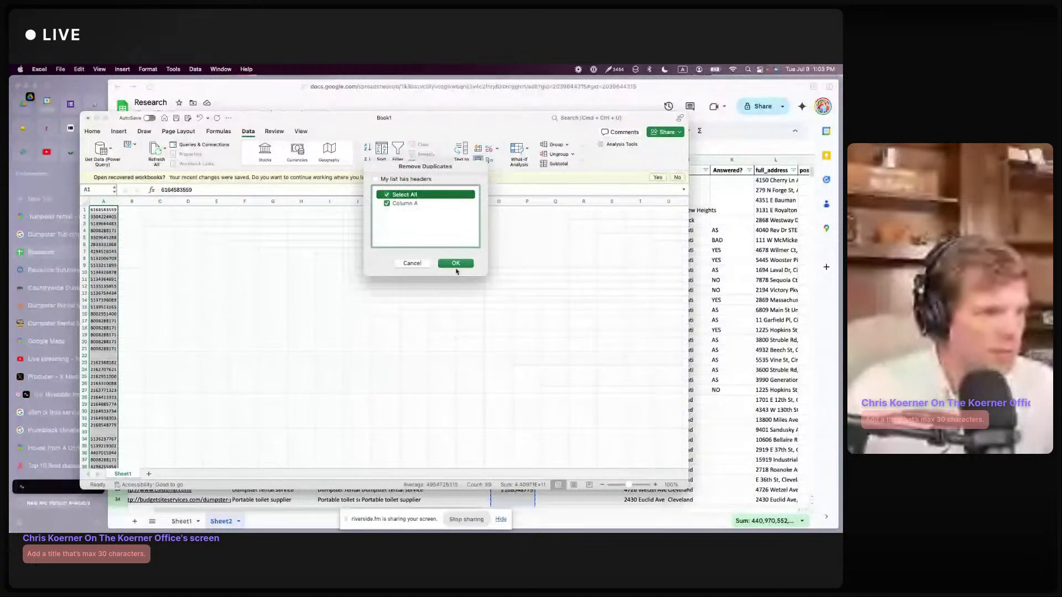
click(448, 257)
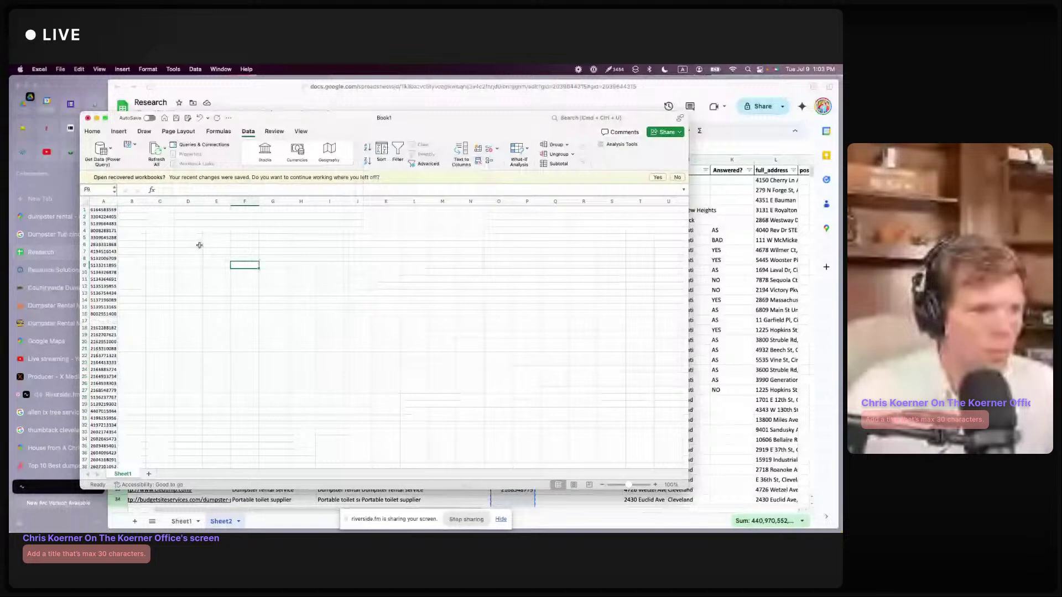
Step: Delete the empty row left among the phone numbers and check the rest of the list for gaps
right_click(106, 214)
click(85, 228)
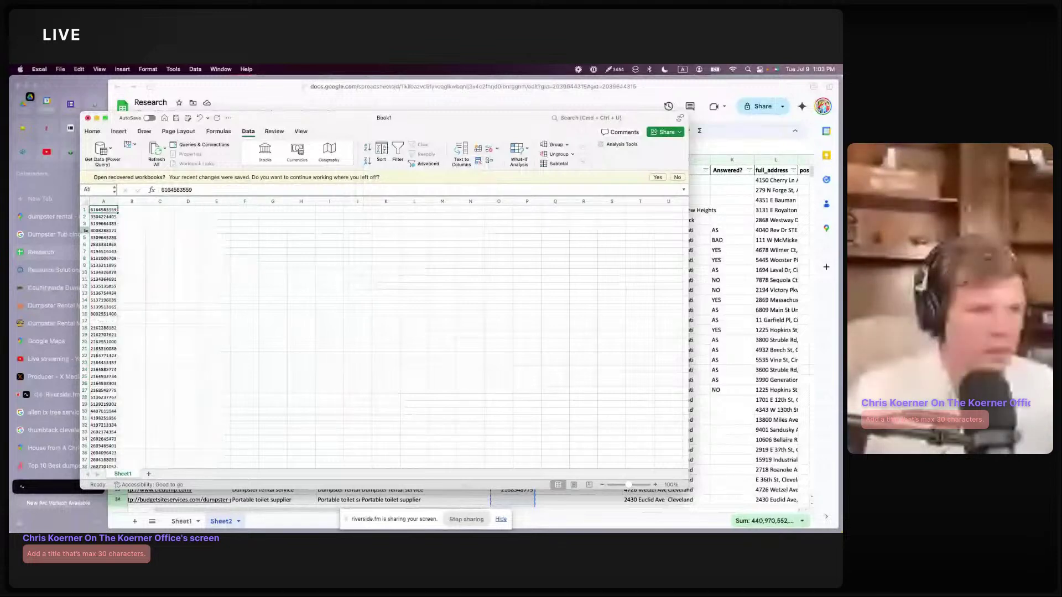
click(83, 320)
right_click(83, 319)
click(106, 377)
click(199, 371)
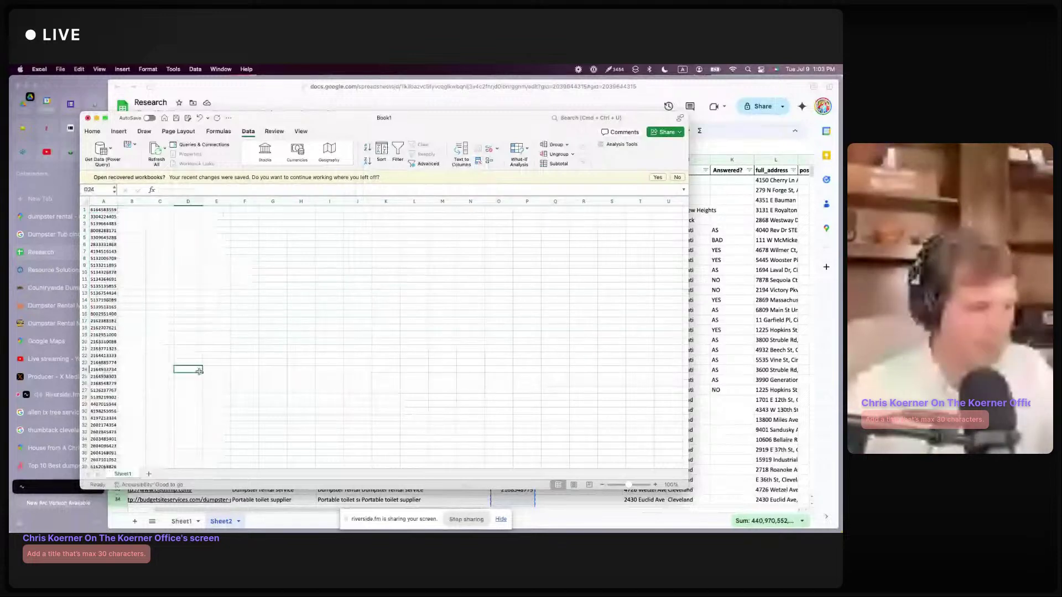
scroll(199, 371, down, 10)
scroll(199, 371, up, 5)
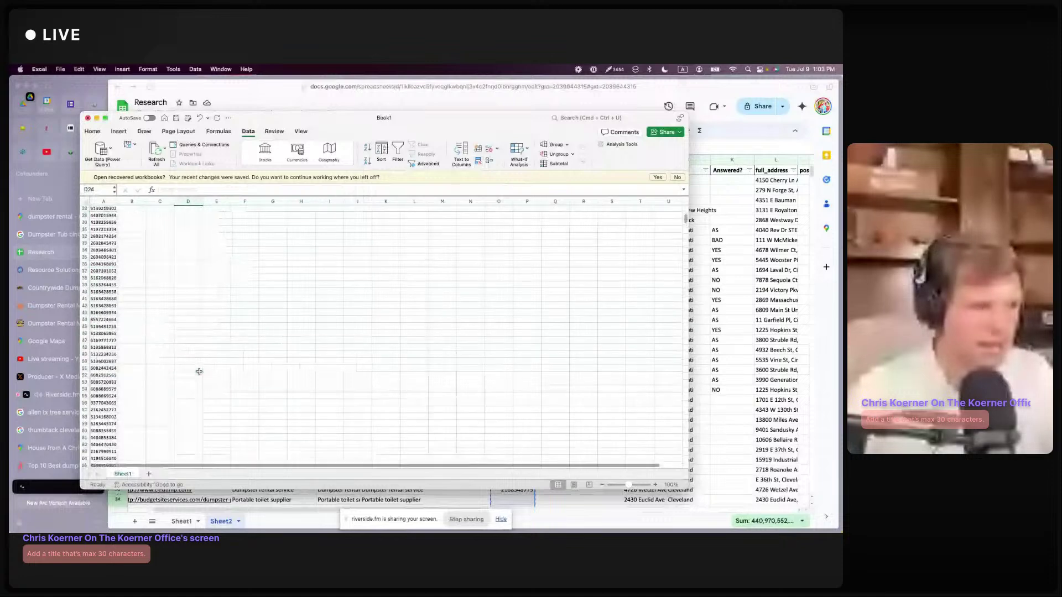
scroll(191, 332, up, 9)
key(Down)
key(Down)
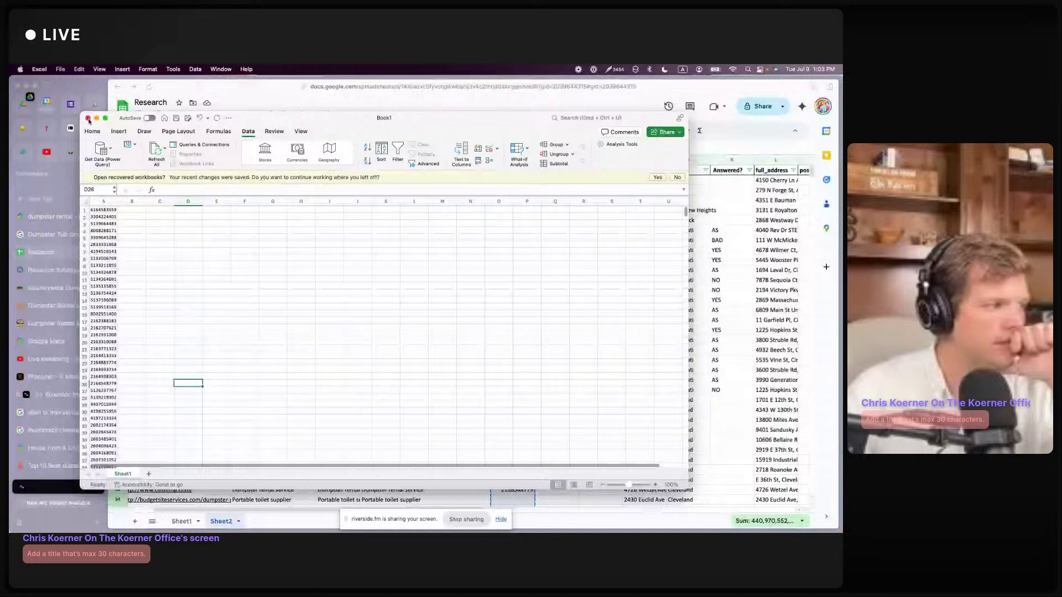
Step: Save the workbook to Downloads as rthsgfj in CSV UTF-8 format and close it
click(88, 118)
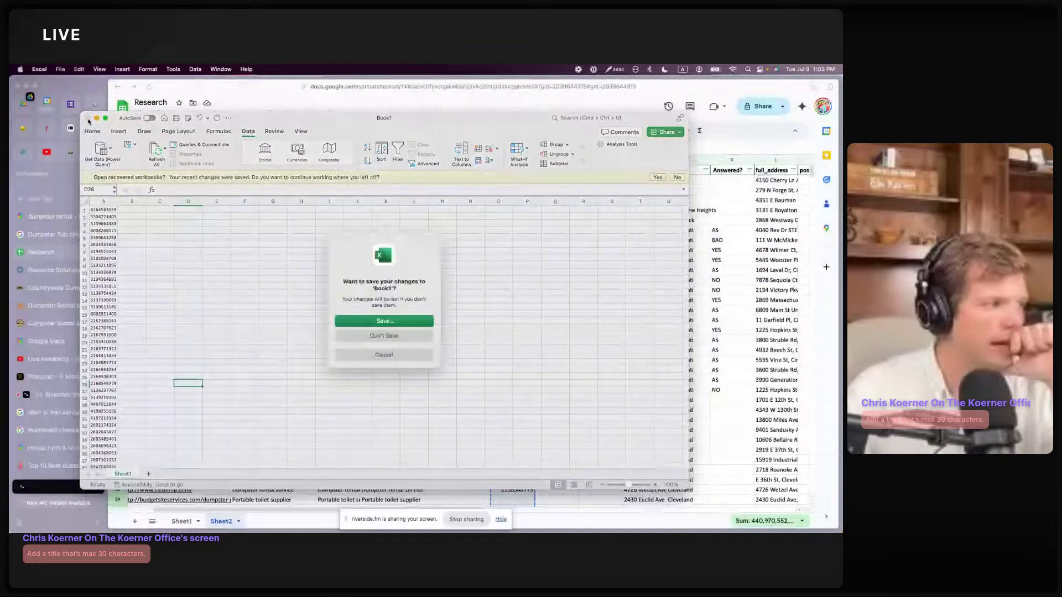
click(384, 355)
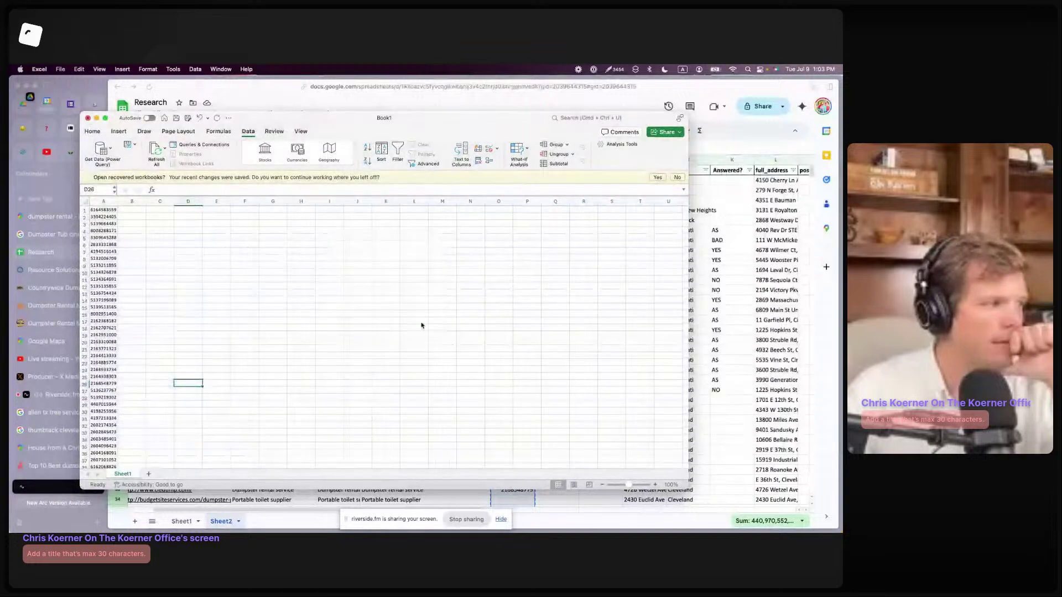
key(super+s)
click(422, 340)
click(422, 360)
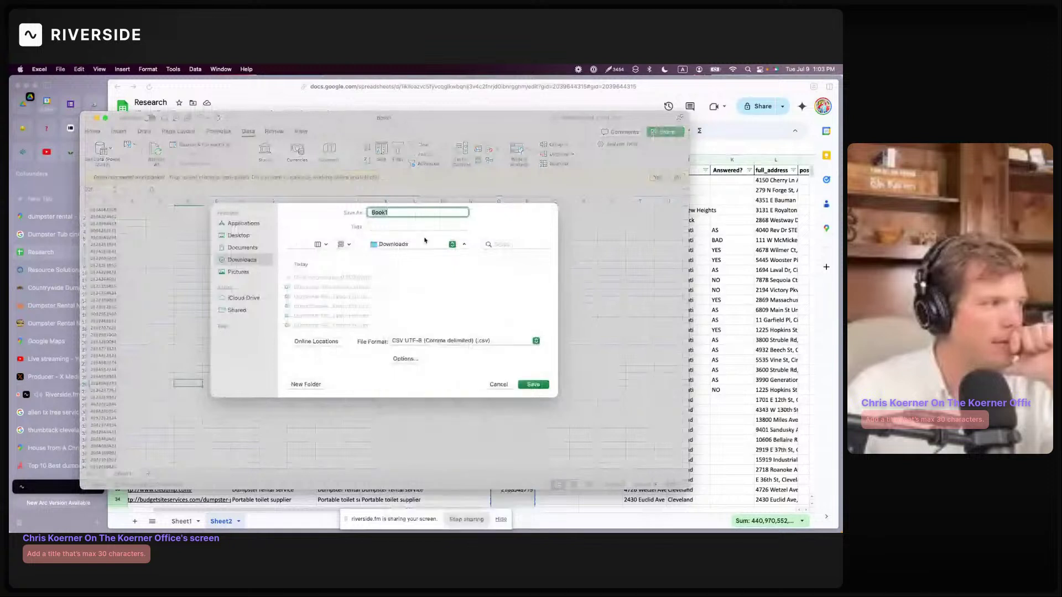
text(rthsgfj)
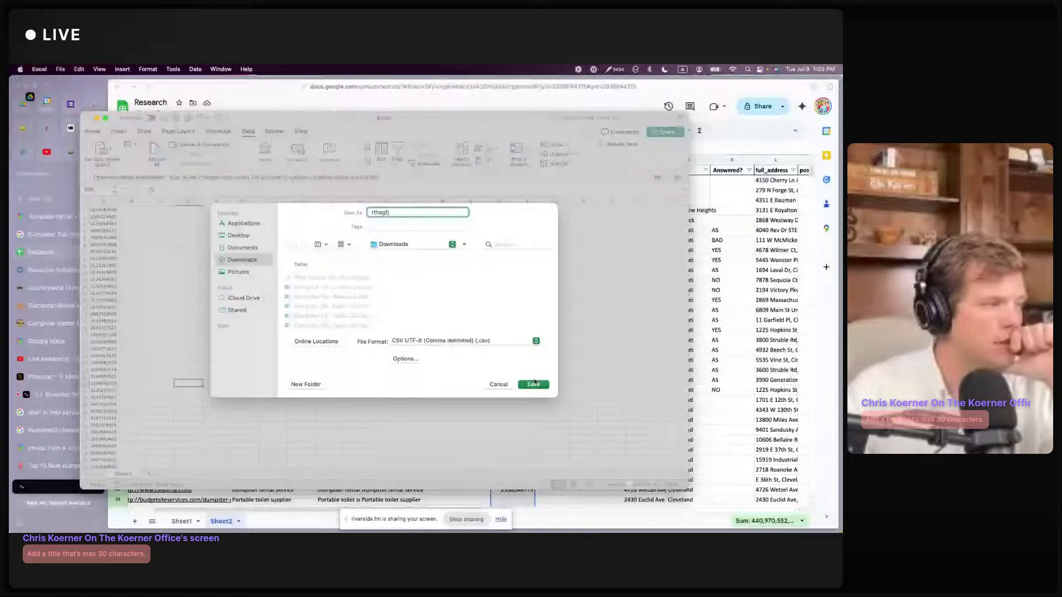
click(533, 384)
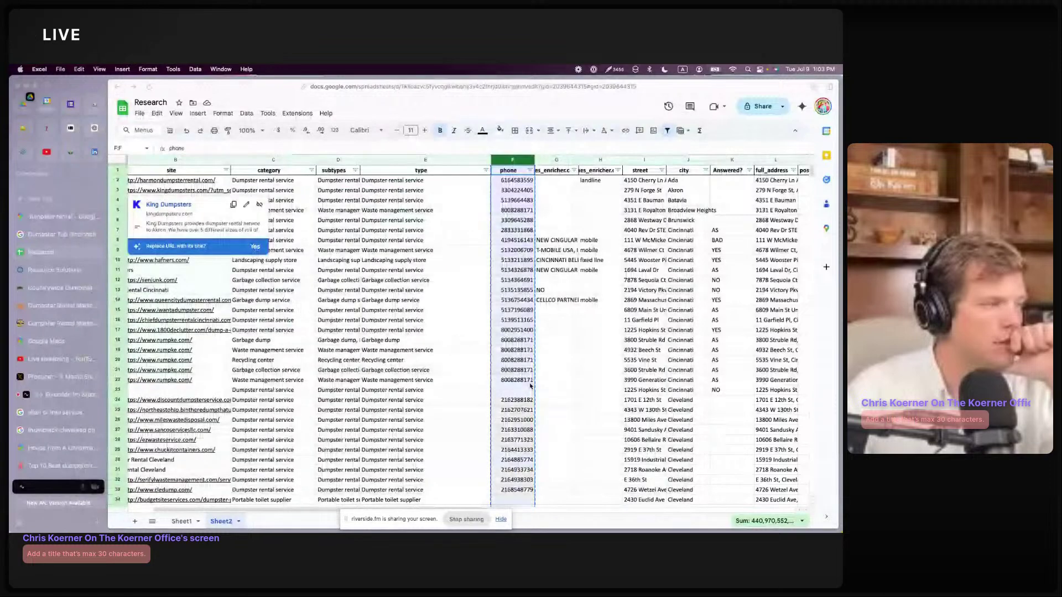
Step: Switch to the Arc browser, open slybroadcast.com in a new tab and log in to the account
click(69, 204)
text(slybroadcast.com)
key(Return)
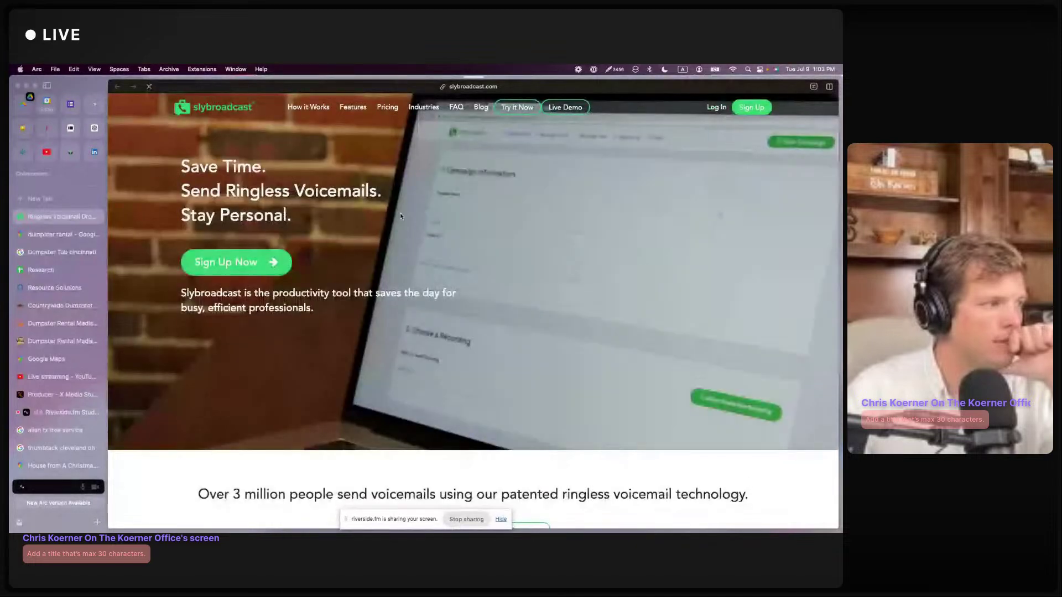
click(517, 106)
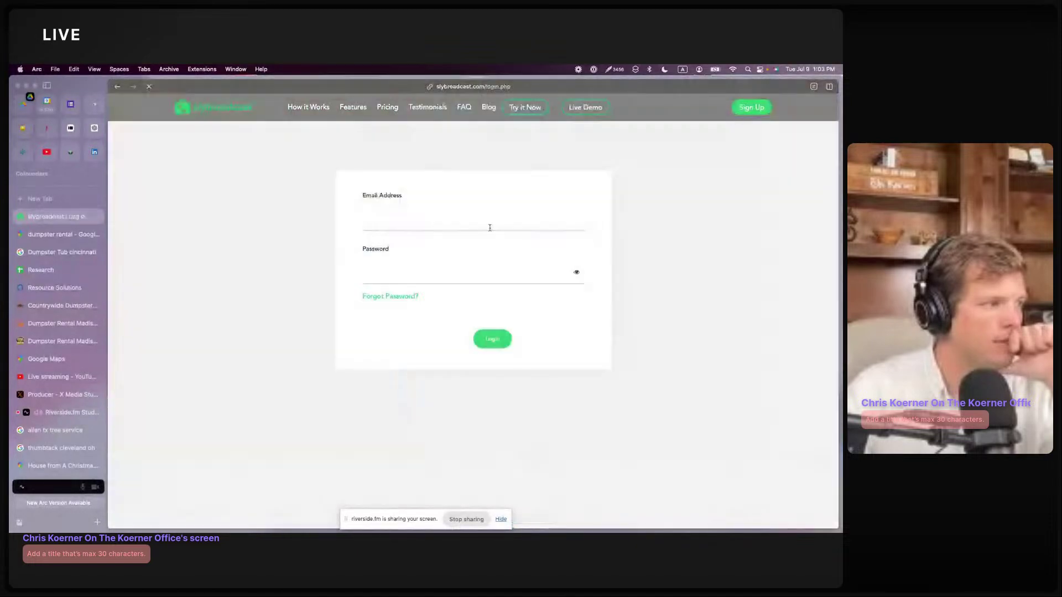
click(492, 339)
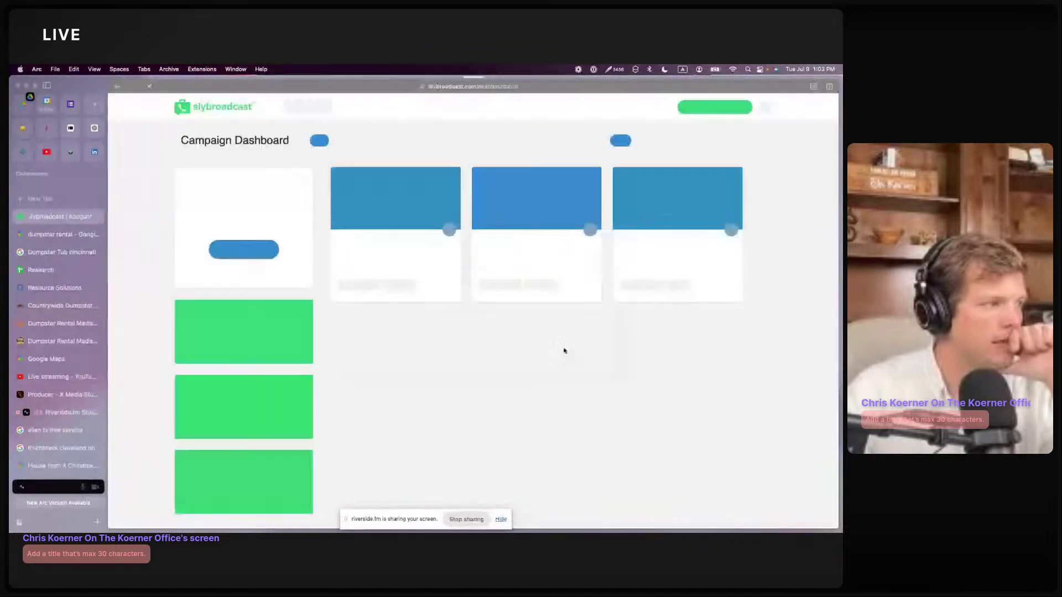
Step: Start a new recipient list in slybroadcast and name it adfasgf
click(435, 107)
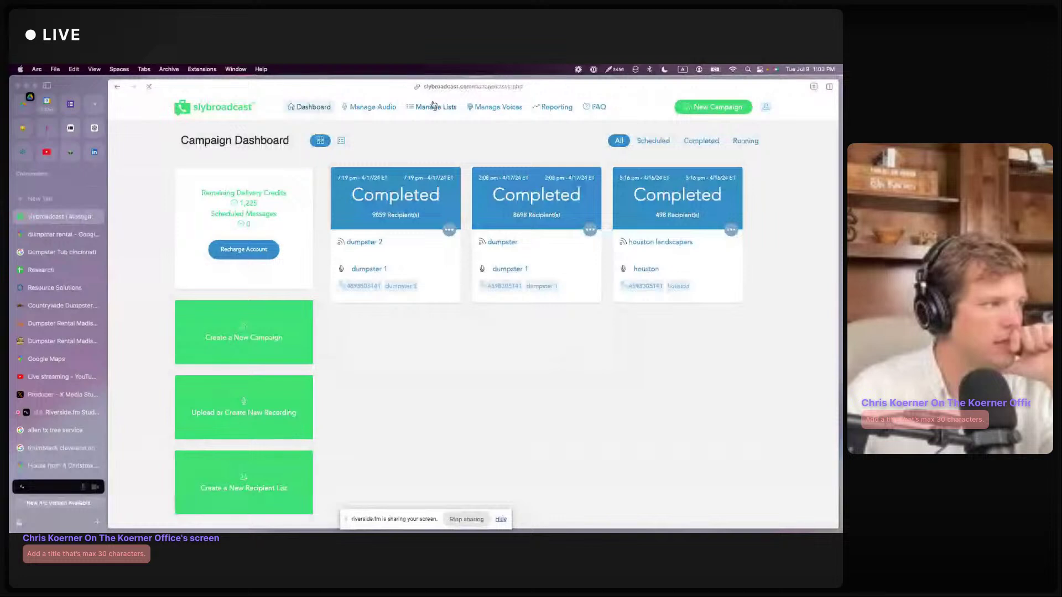
click(264, 202)
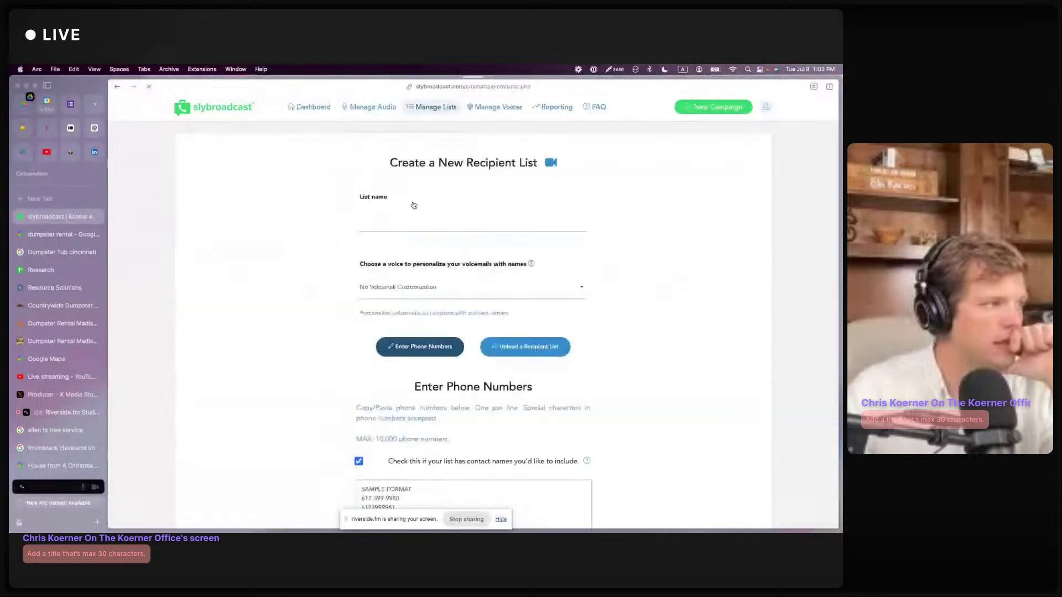
click(393, 220)
text(adfasgf)
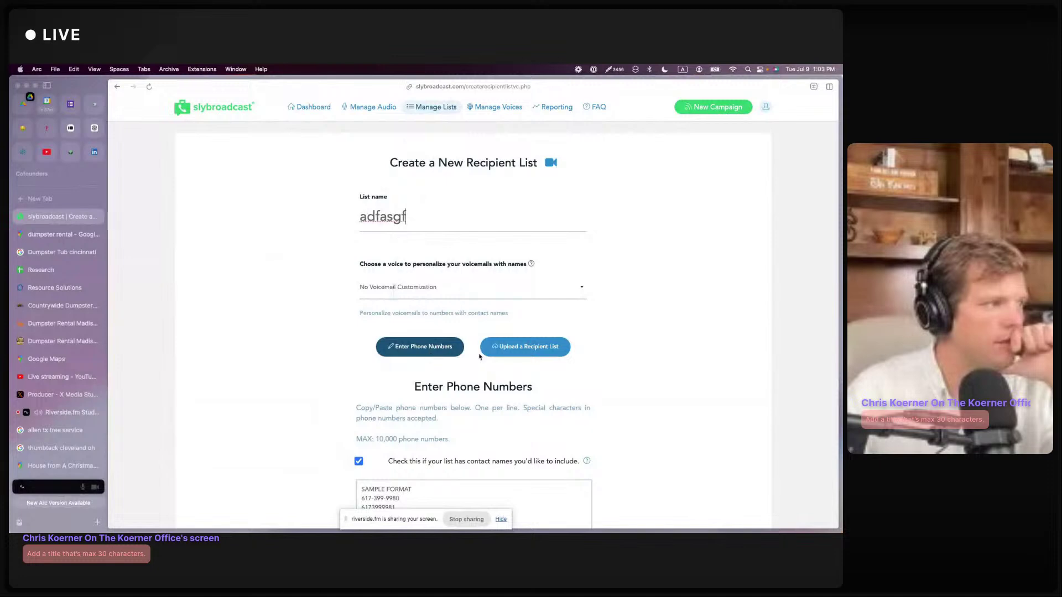
Step: Set the recipient list to file upload without contact names and choose rthsgfj.csv from Downloads
click(518, 346)
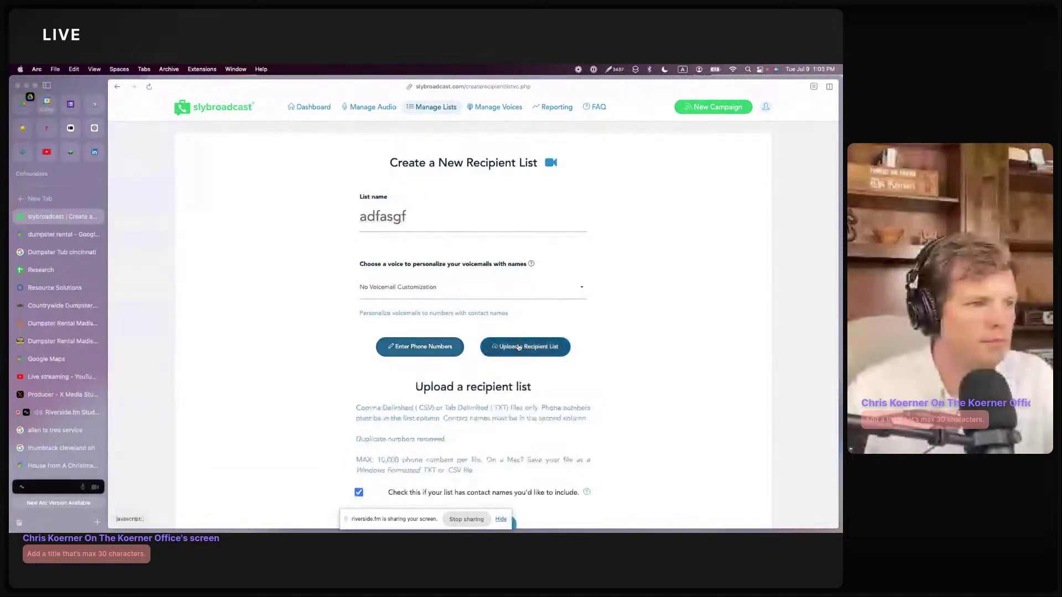
scroll(403, 419, down, 3)
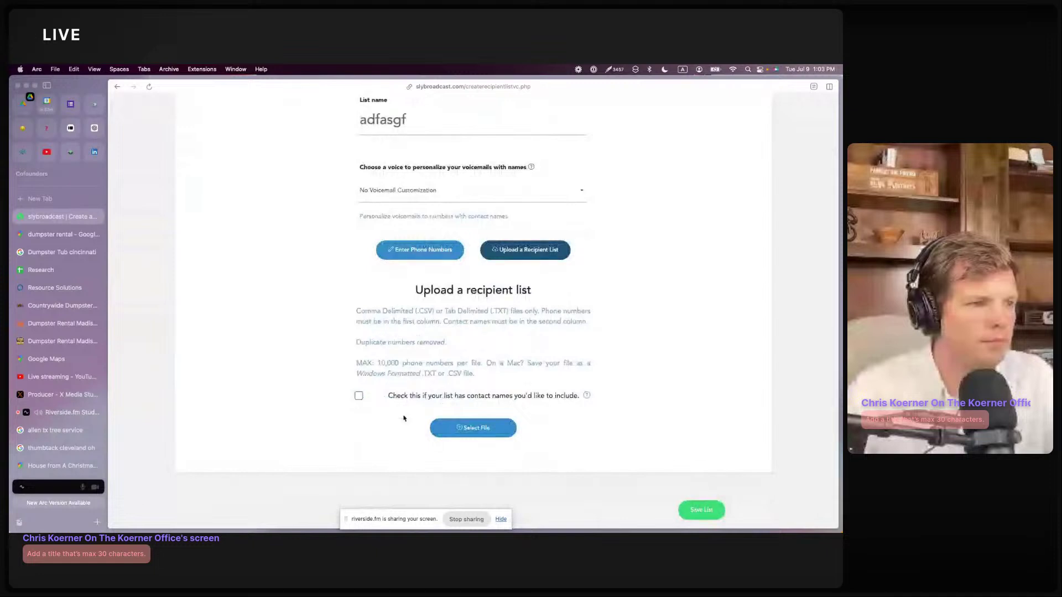
click(481, 435)
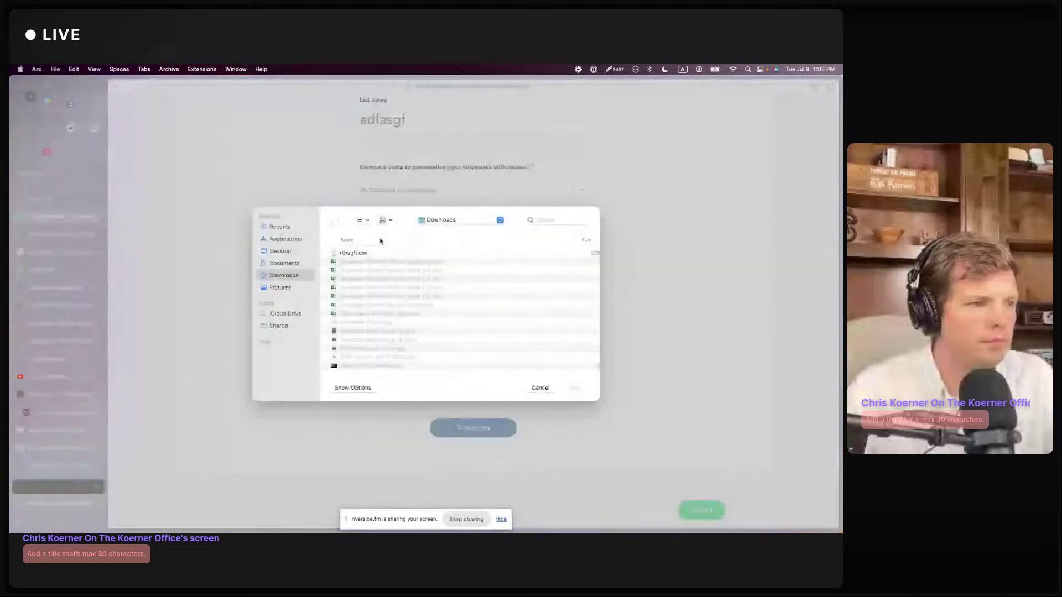
double_click(382, 250)
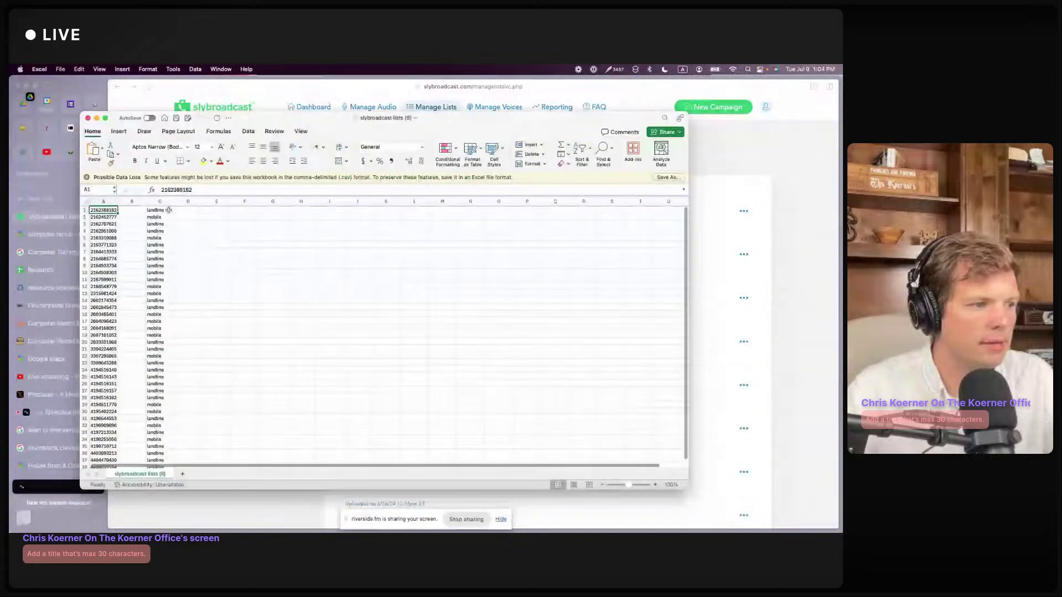
Step: In the exported slybroadcast lists workbook, insert a blank row above the numbers and delete the empty column B
right_click(87, 210)
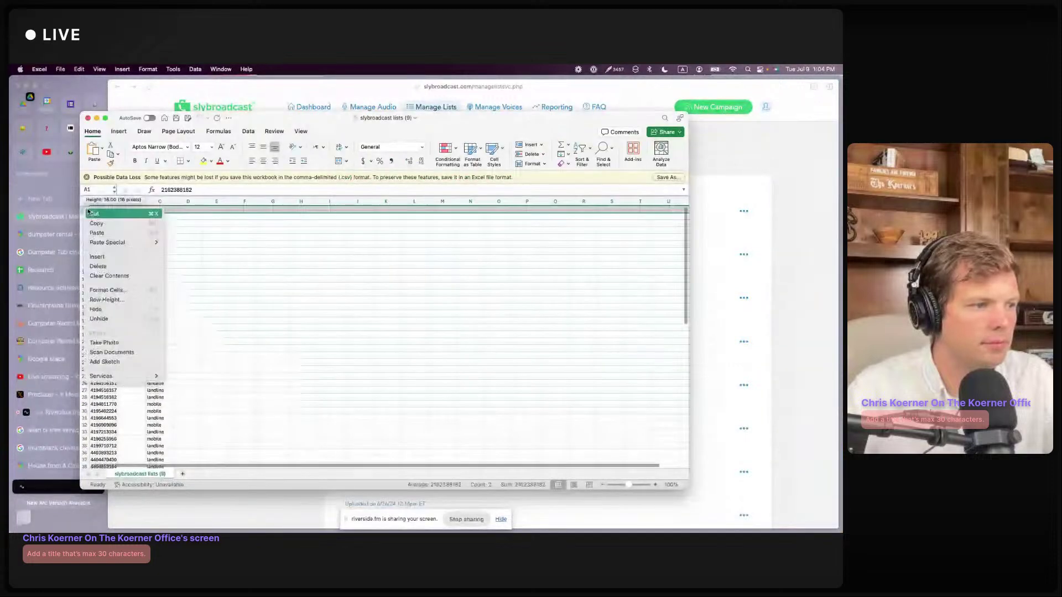
click(97, 256)
right_click(85, 211)
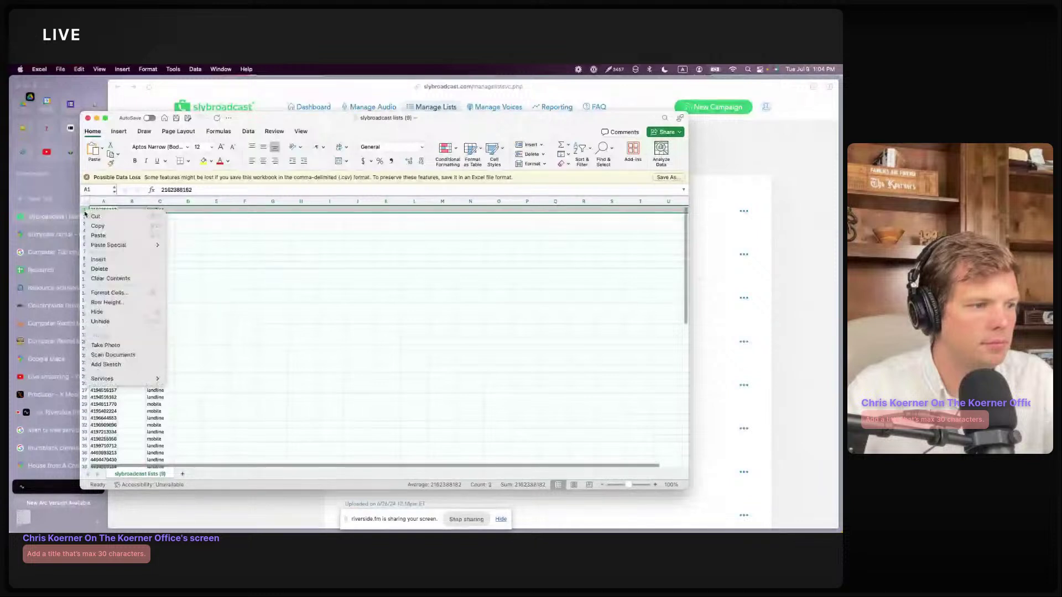
click(99, 259)
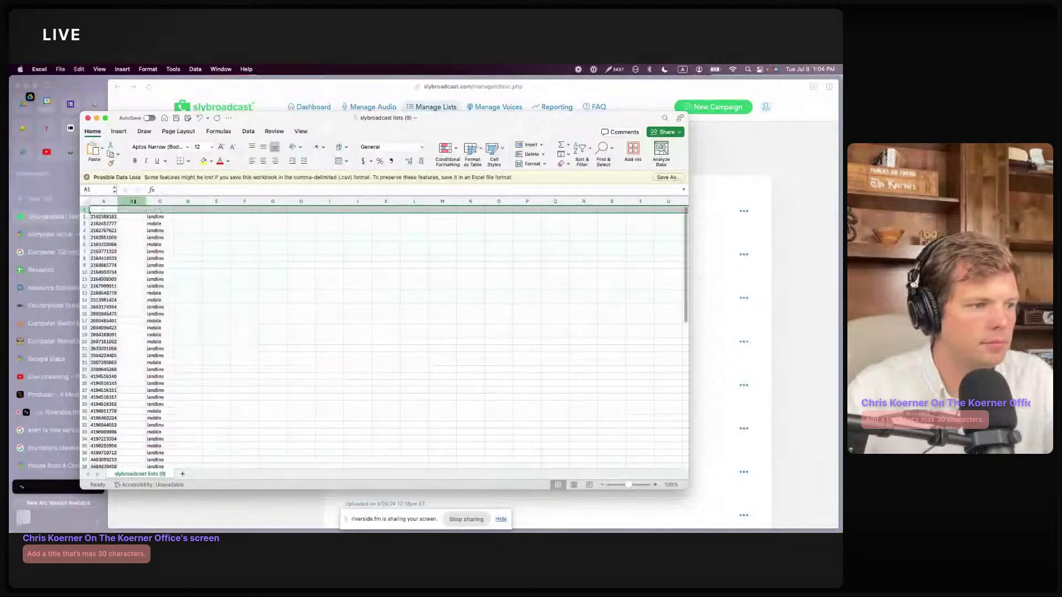
key(ctrl+minus)
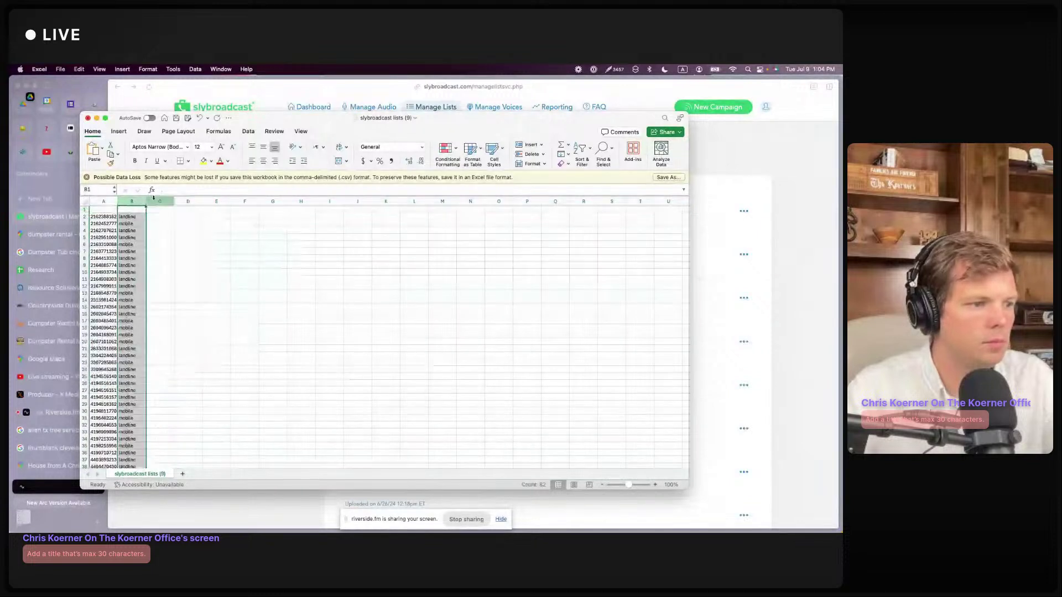
Step: Add filters to columns A and B and sort the rows by line type in ascending order
drag(134, 202, 103, 203)
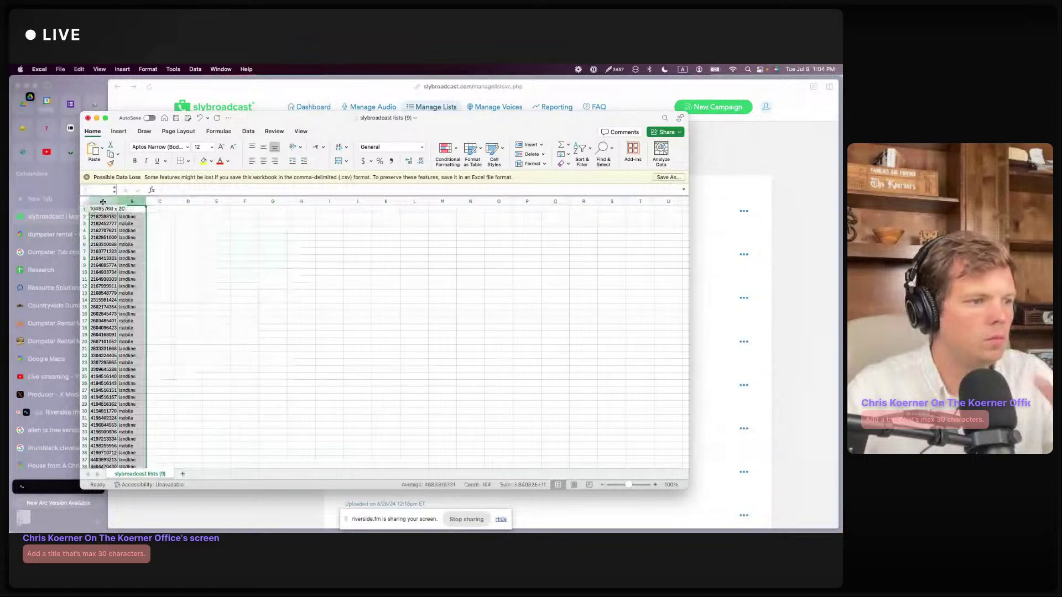
click(581, 161)
click(593, 210)
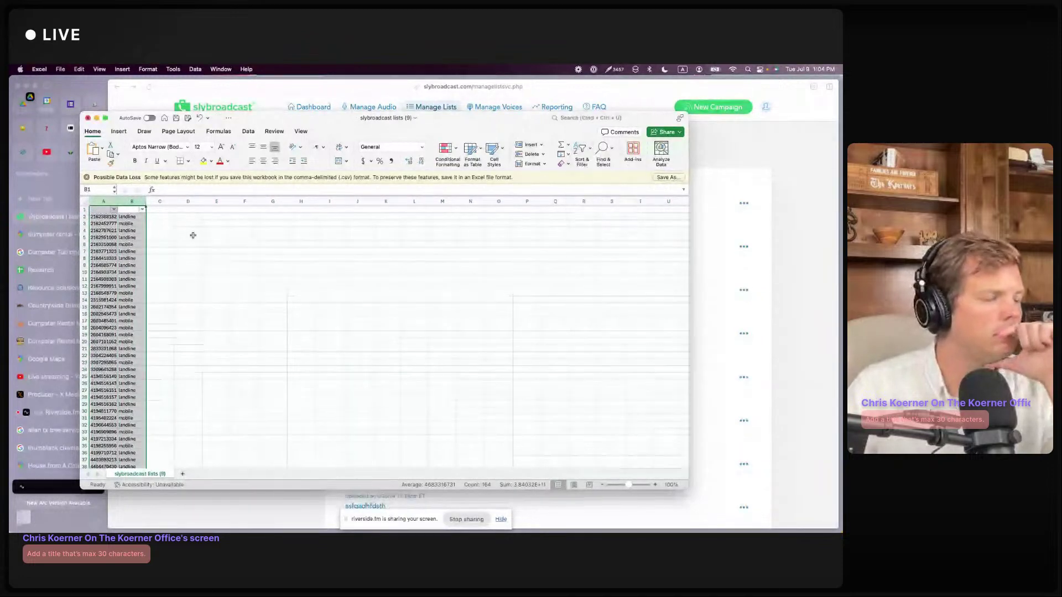
click(141, 209)
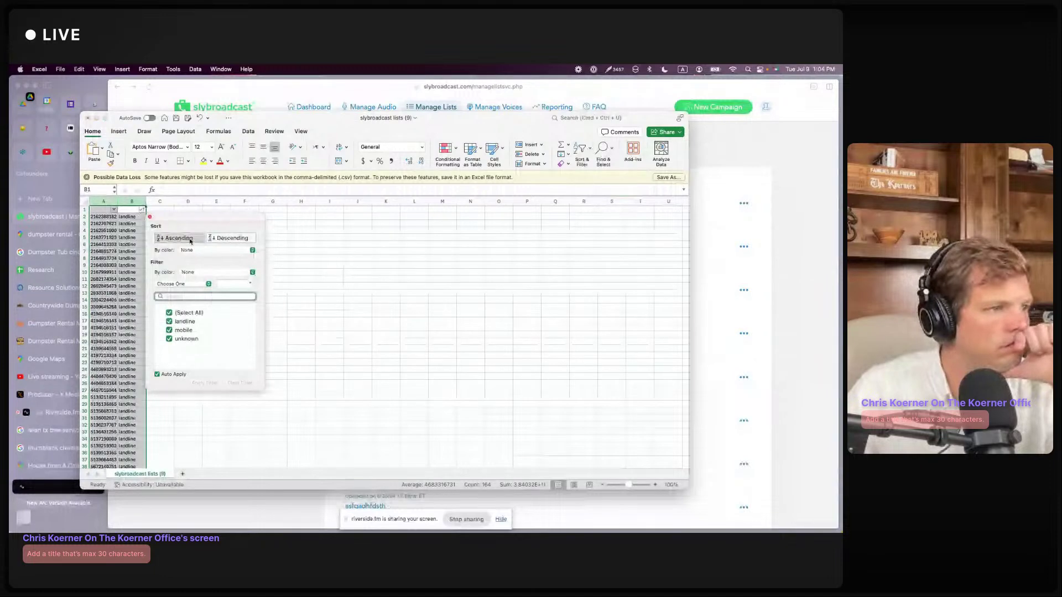
click(171, 238)
click(195, 272)
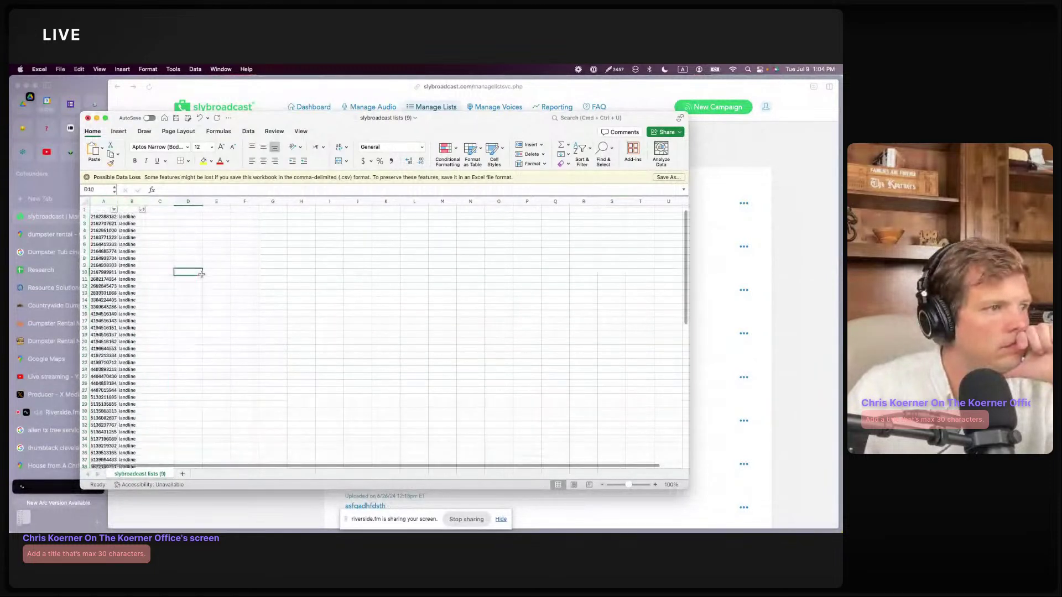
Step: Delete the rows marked landline and the rows marked unknown, keeping only the mobile numbers in the list
drag(88, 220, 83, 306)
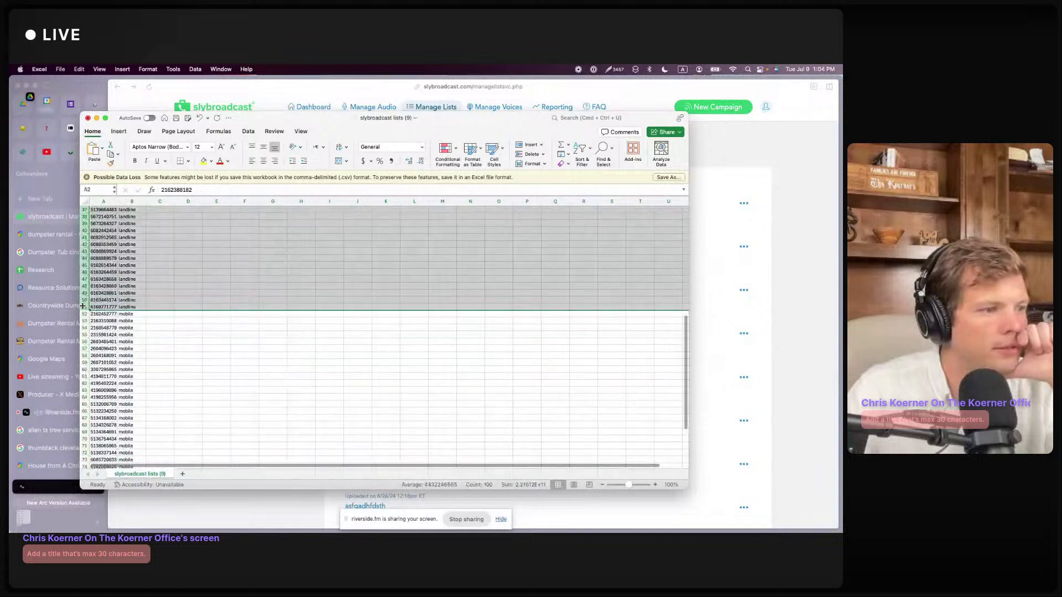
scroll(338, 260, up, 10)
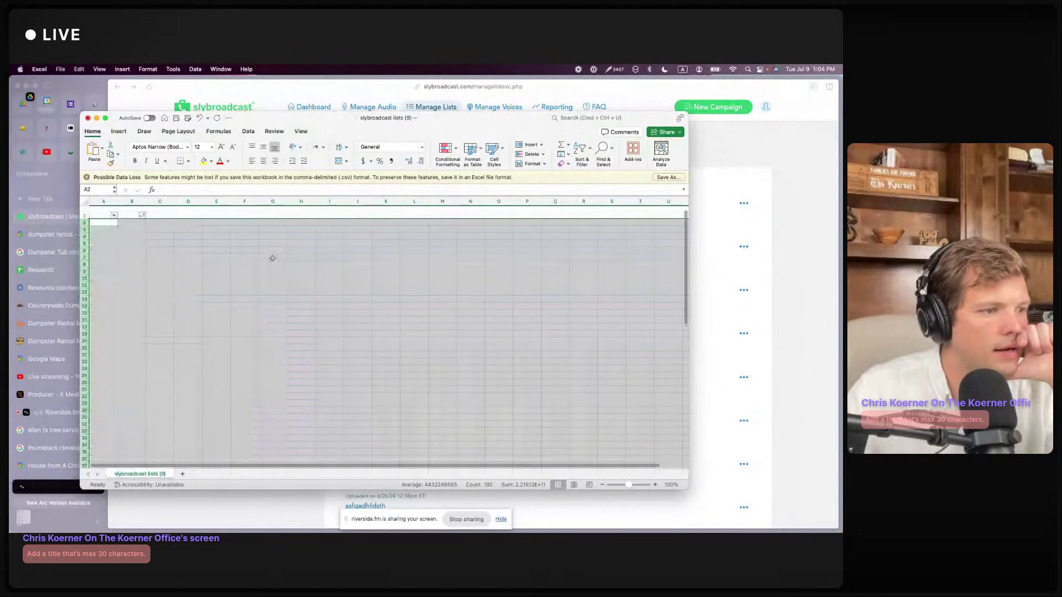
right_click(245, 269)
click(259, 325)
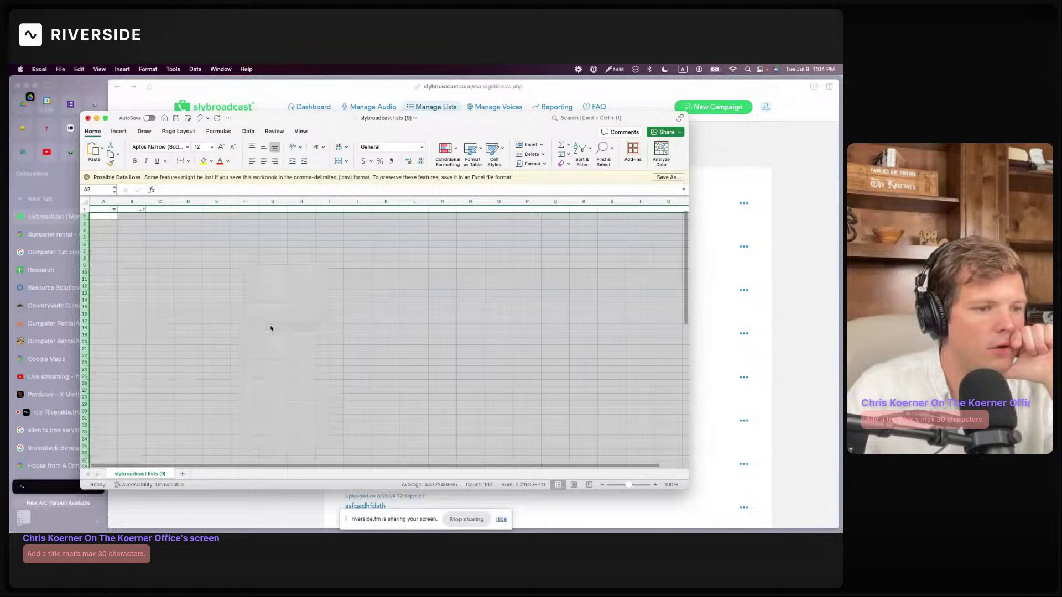
click(189, 265)
drag(84, 404, 158, 443)
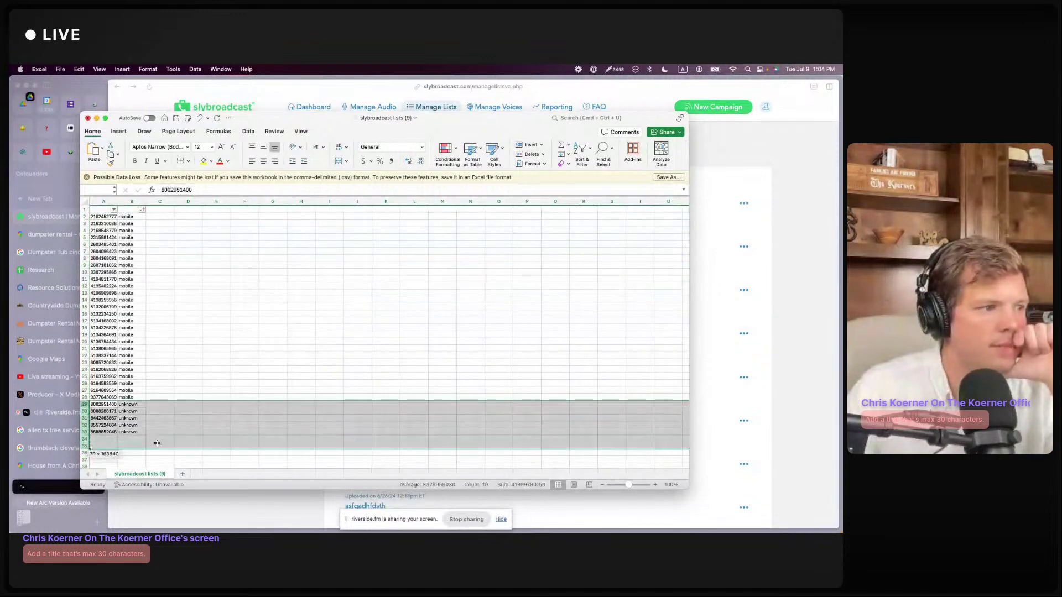
click(160, 355)
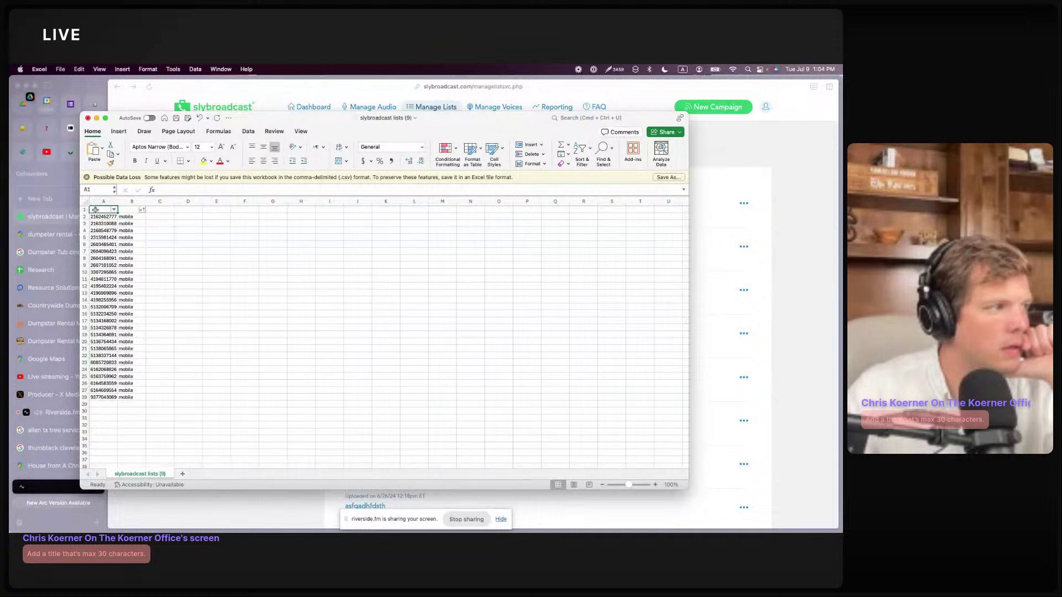
Step: Enter the header phone in cell A1 and delete the line type column B
text(phone)
click(131, 200)
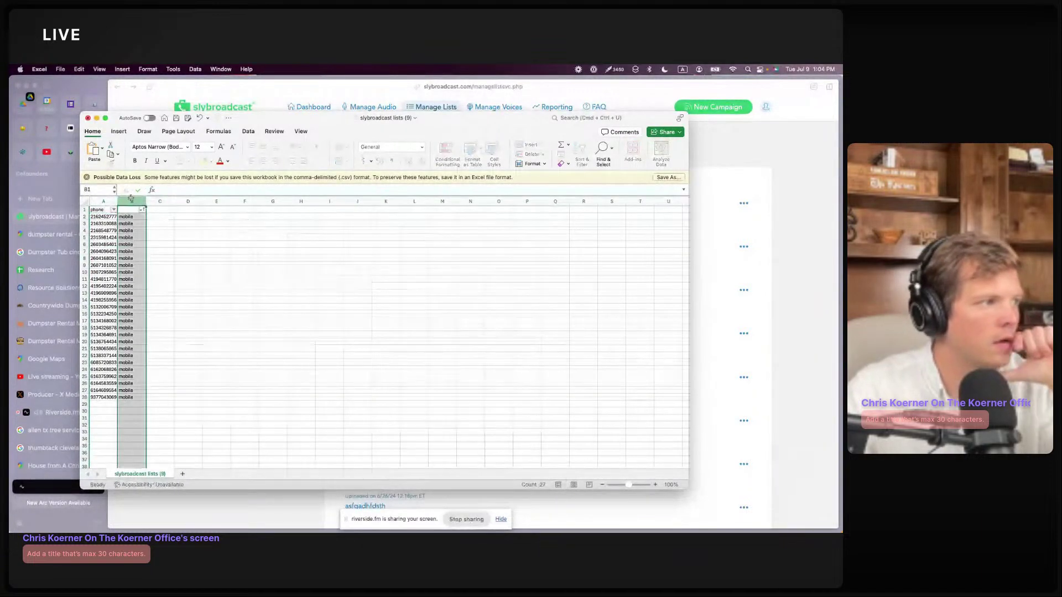
right_click(131, 199)
click(166, 256)
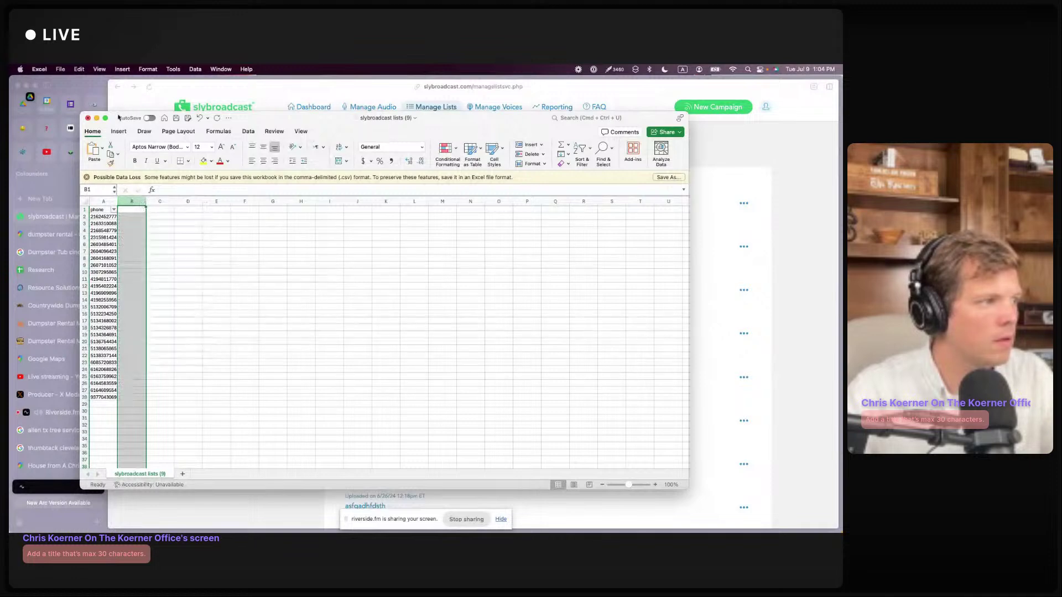
Step: Switch to the Research spreadsheet in the browser and search Sheet2 for madison
drag(117, 117, 319, 138)
click(70, 273)
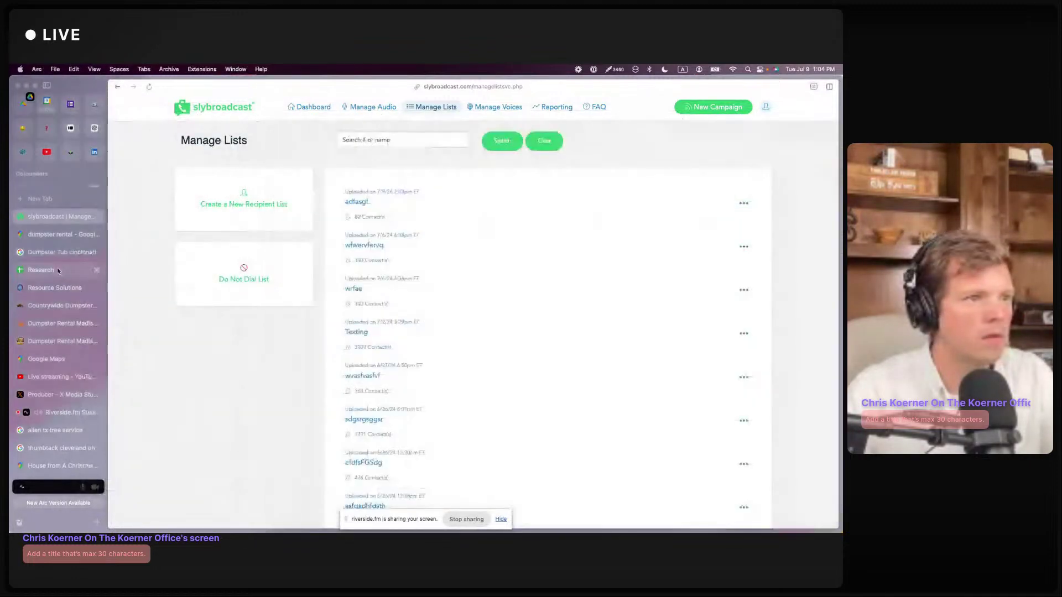
click(57, 268)
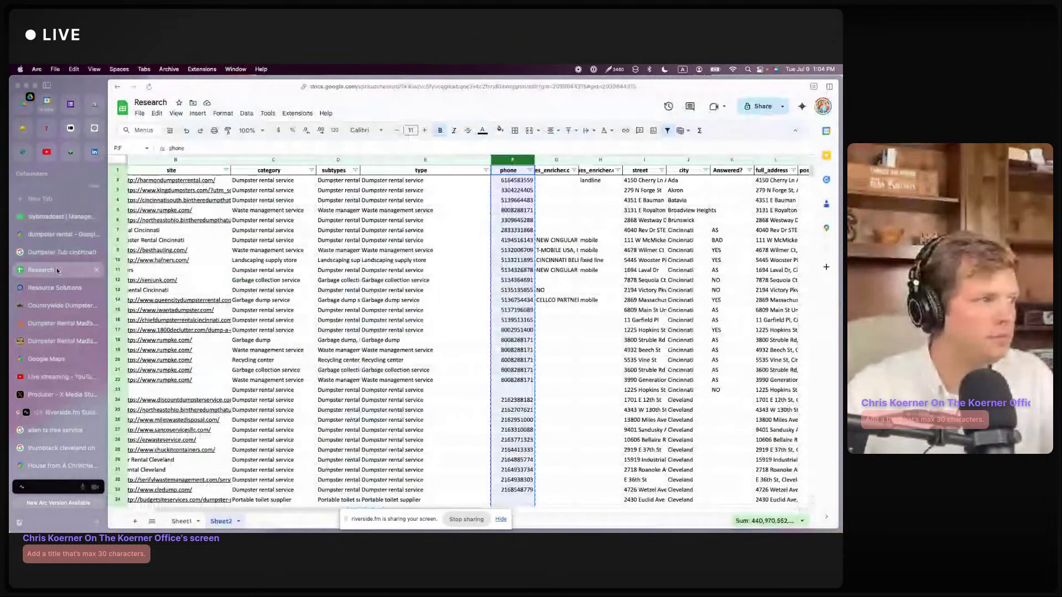
scroll(550, 369, down, 2)
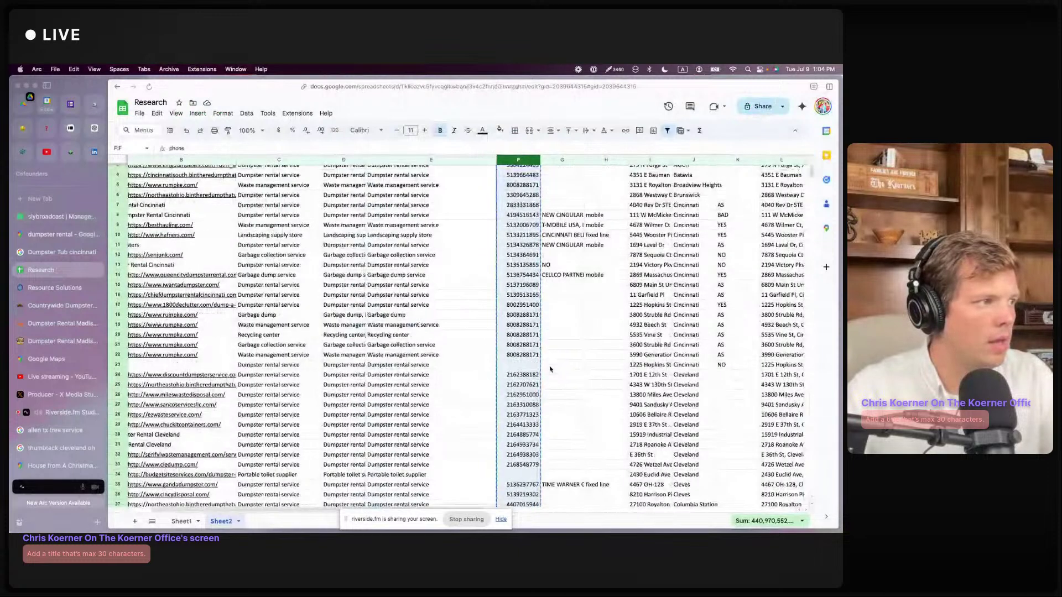
scroll(550, 370, down, 5)
click(572, 370)
scroll(582, 376, down, 1)
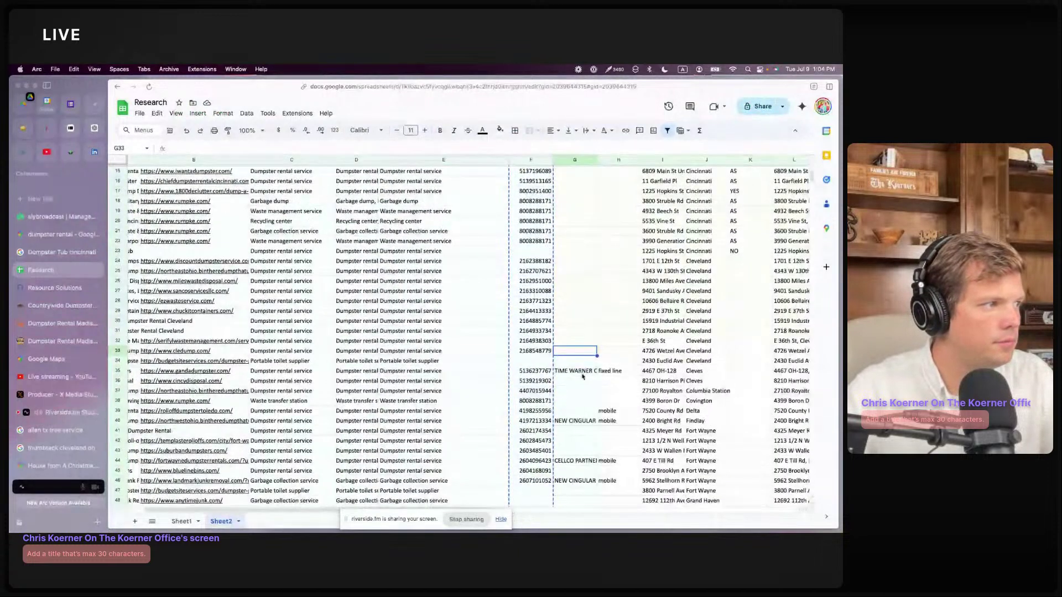
key(ctrl+f)
text(madison)
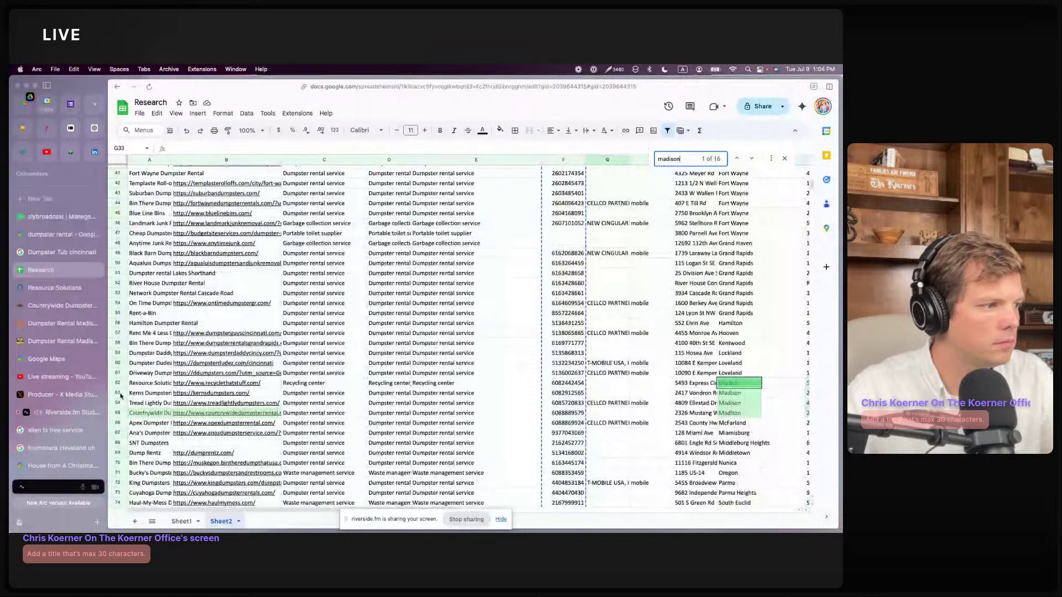
Step: Select the Kerns Dumpsters row in Madison and open the company's website from its link
click(118, 394)
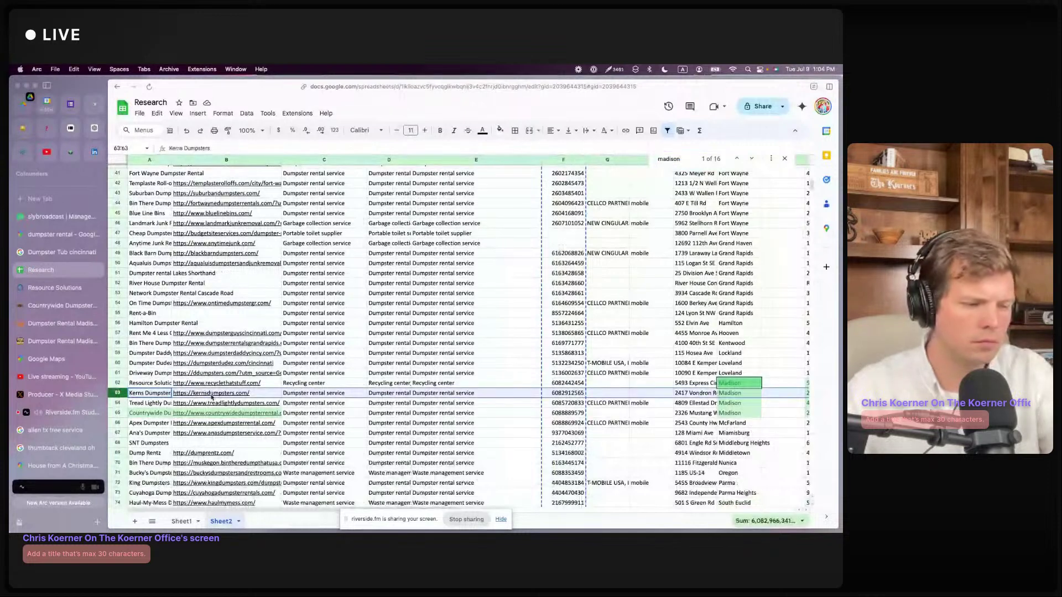
mouse_move(215, 395)
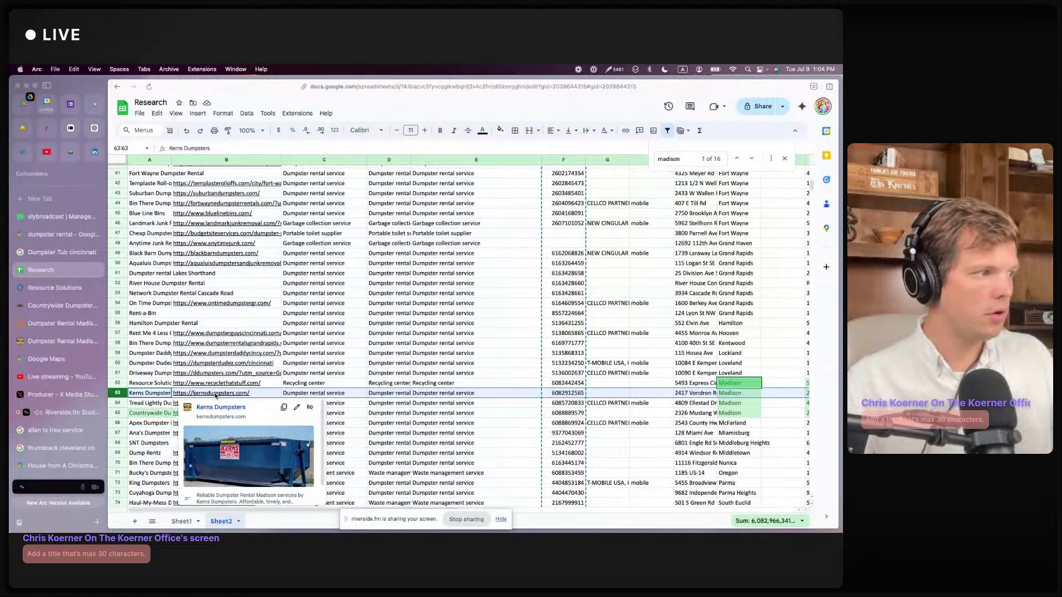
click(219, 407)
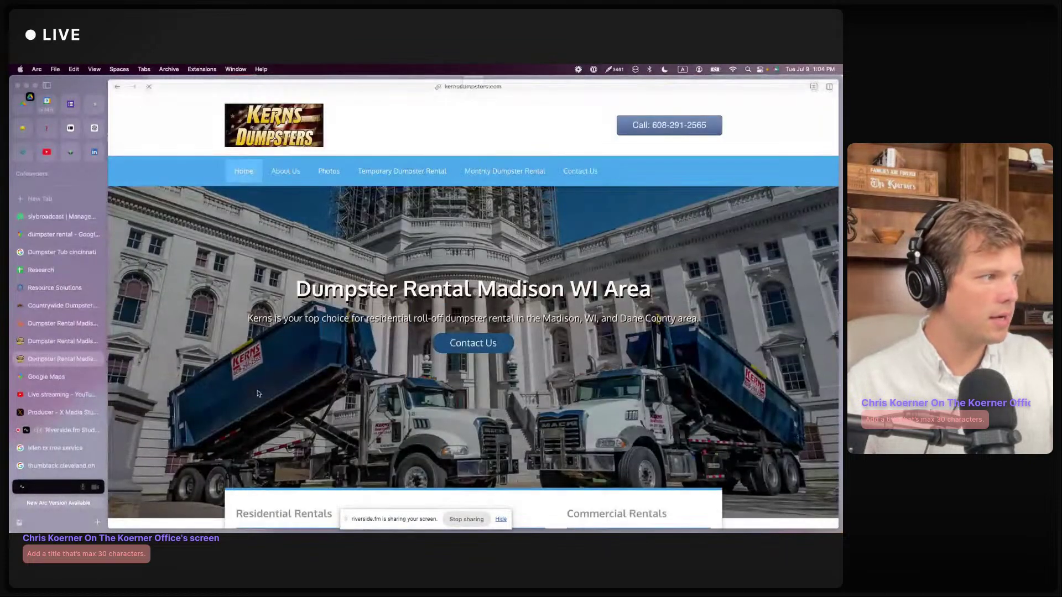
Step: Switch to Excel and search the mobile number list for the last four digits of the Kerns Dumpsters phone number
click(545, 512)
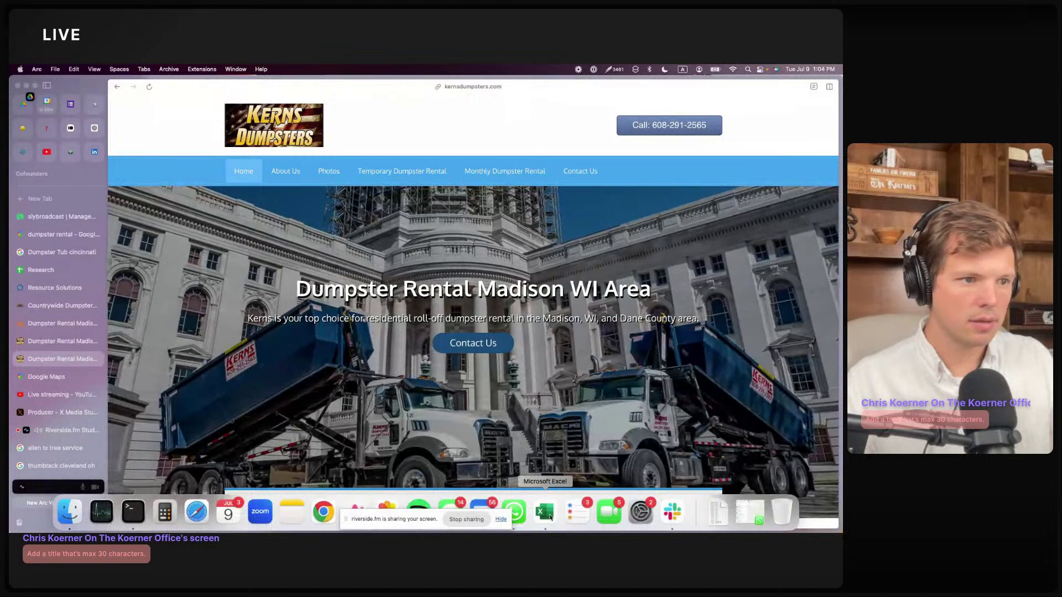
key(super+f)
text(2565)
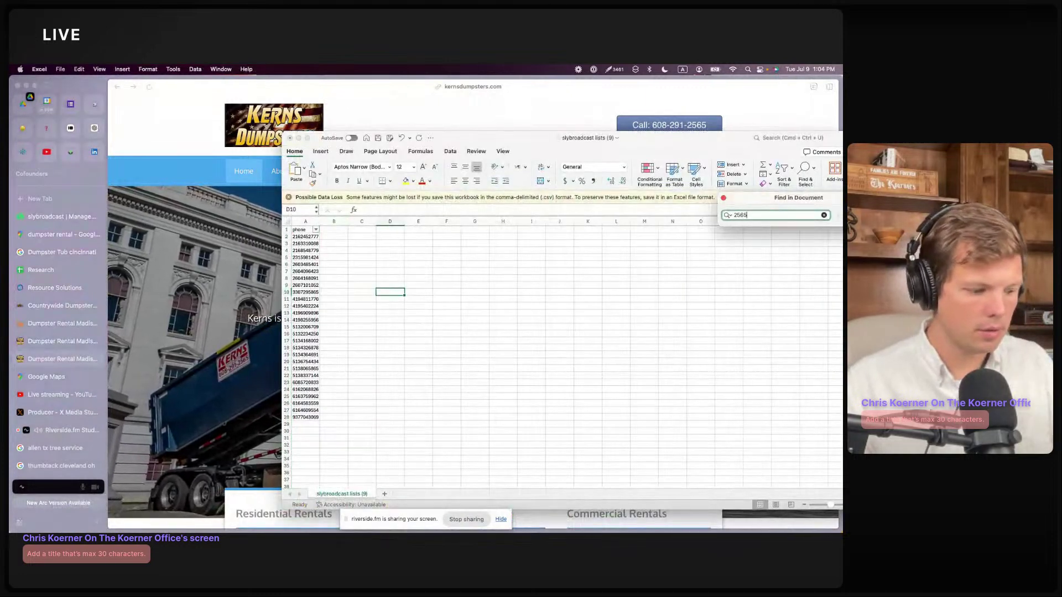
key(Return)
key(Return)
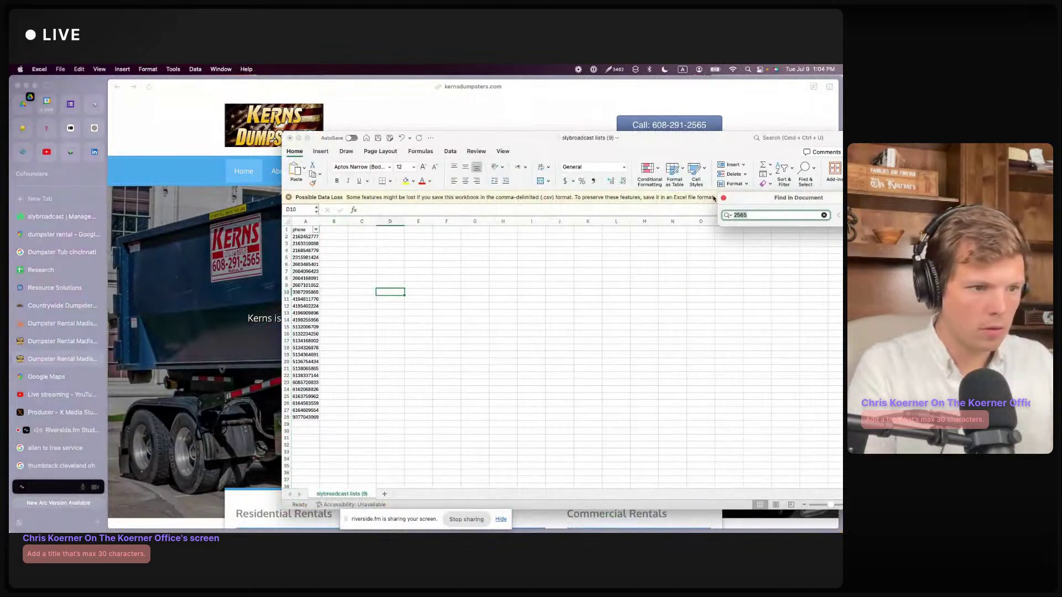
click(723, 198)
Step: Close the slybroadcast lists (9).csv workbook and save its changes
click(362, 327)
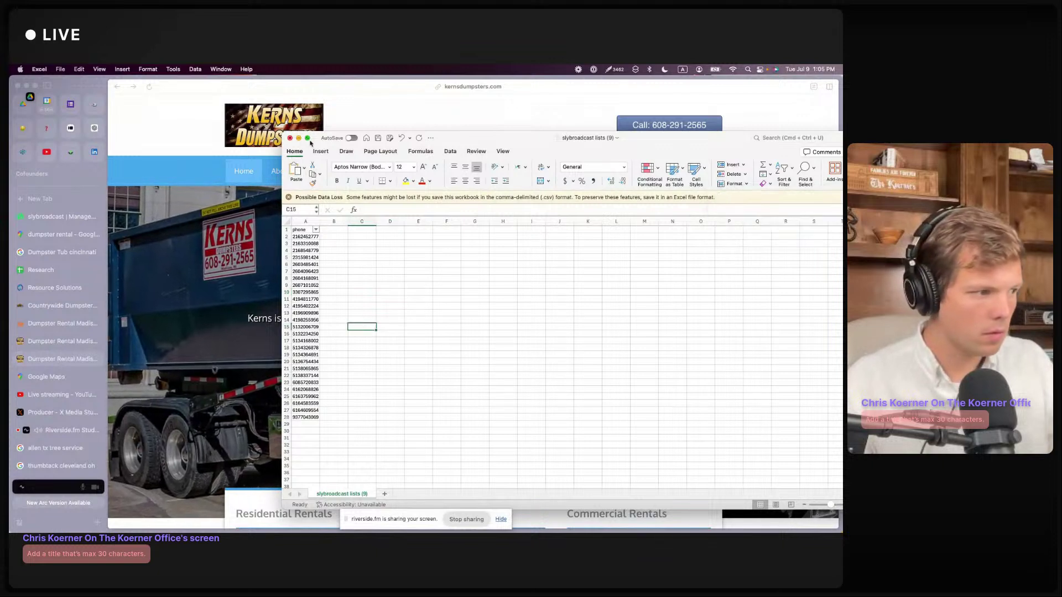
click(289, 138)
click(585, 341)
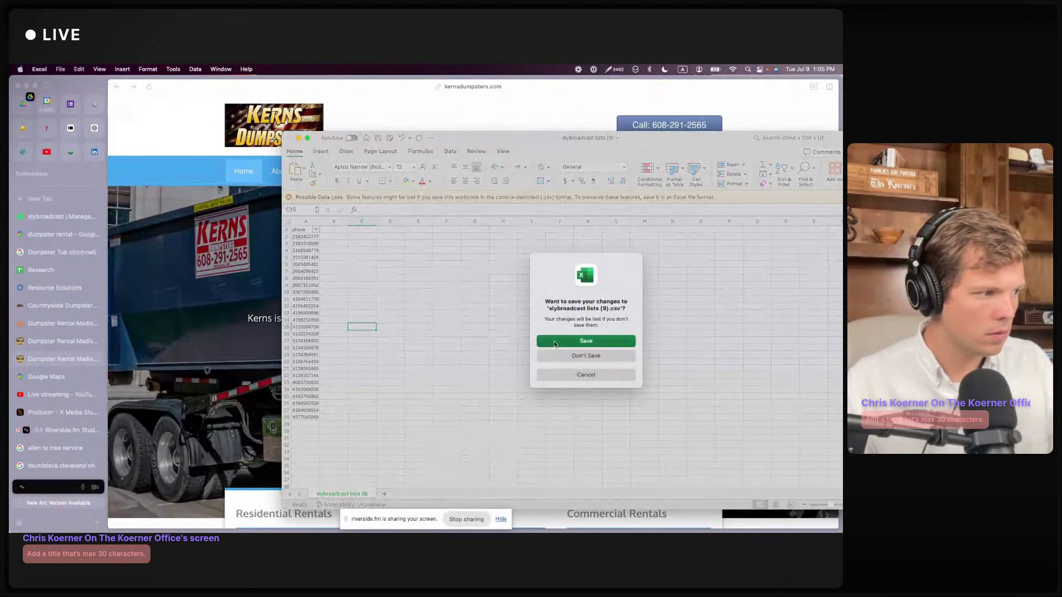
Step: Switch to Sinch MessageMedia in the browser and create a contact list named Dumpsters12
scroll(58, 371, down, 8)
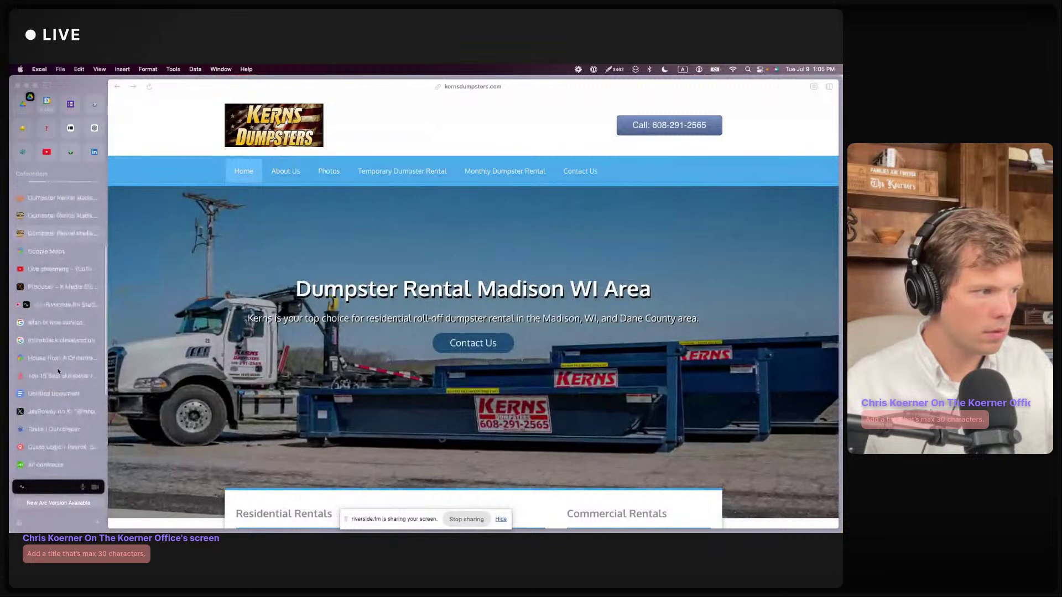
scroll(58, 371, down, 3)
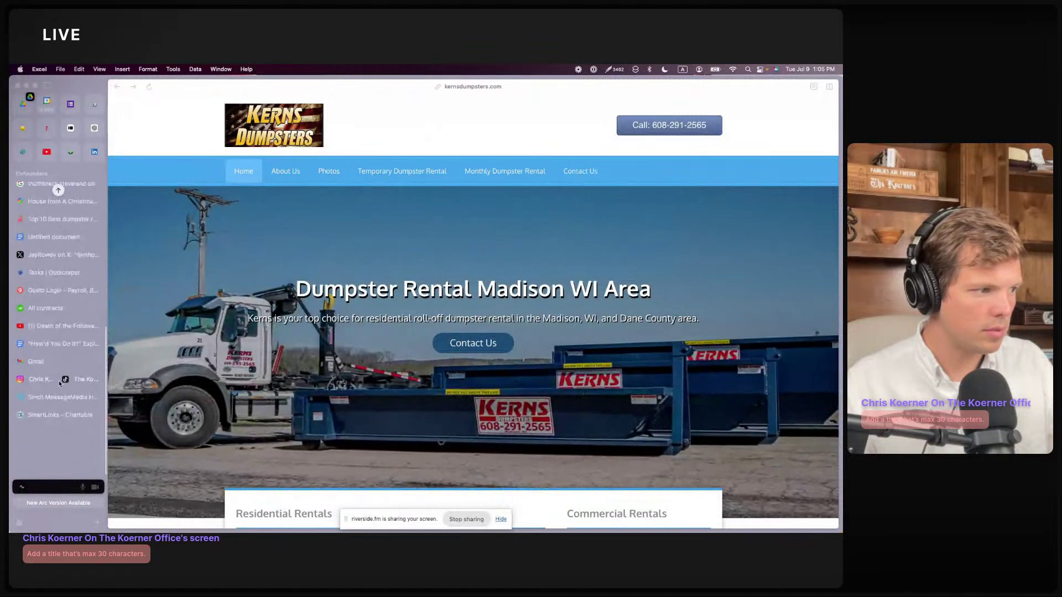
click(40, 398)
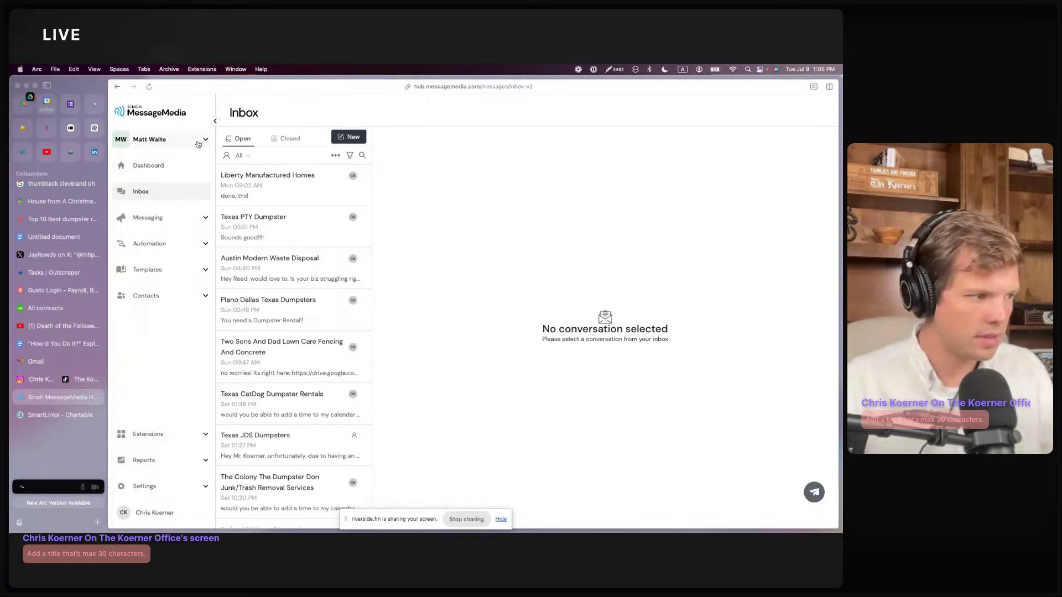
click(158, 296)
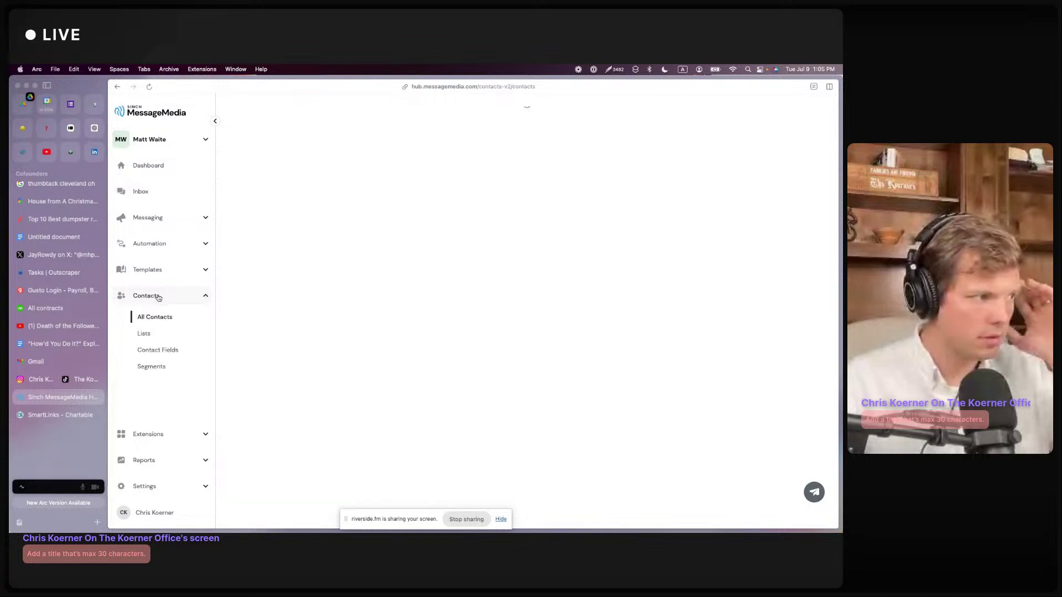
click(147, 333)
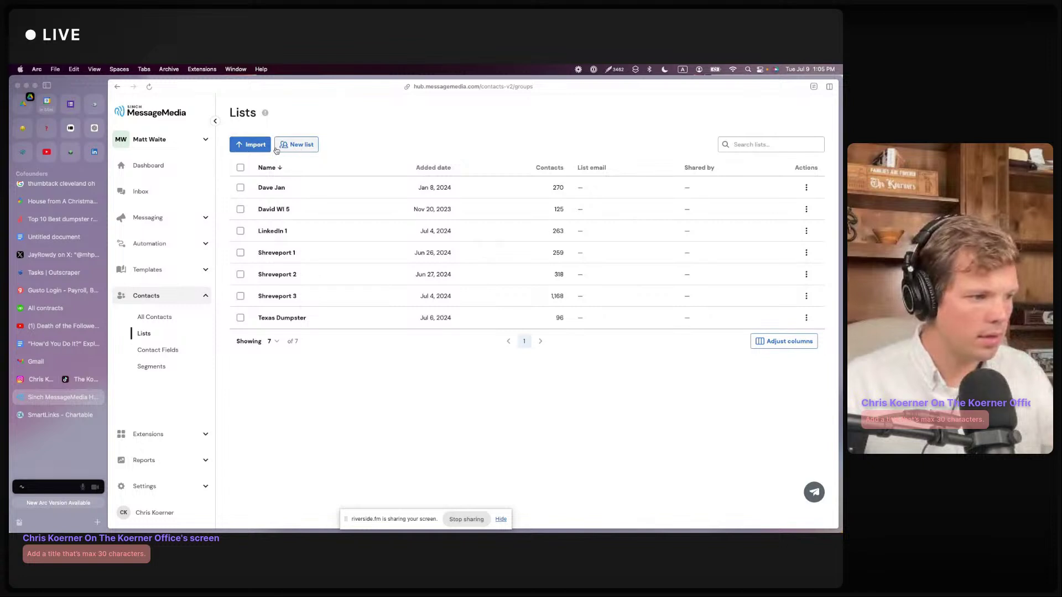
click(295, 147)
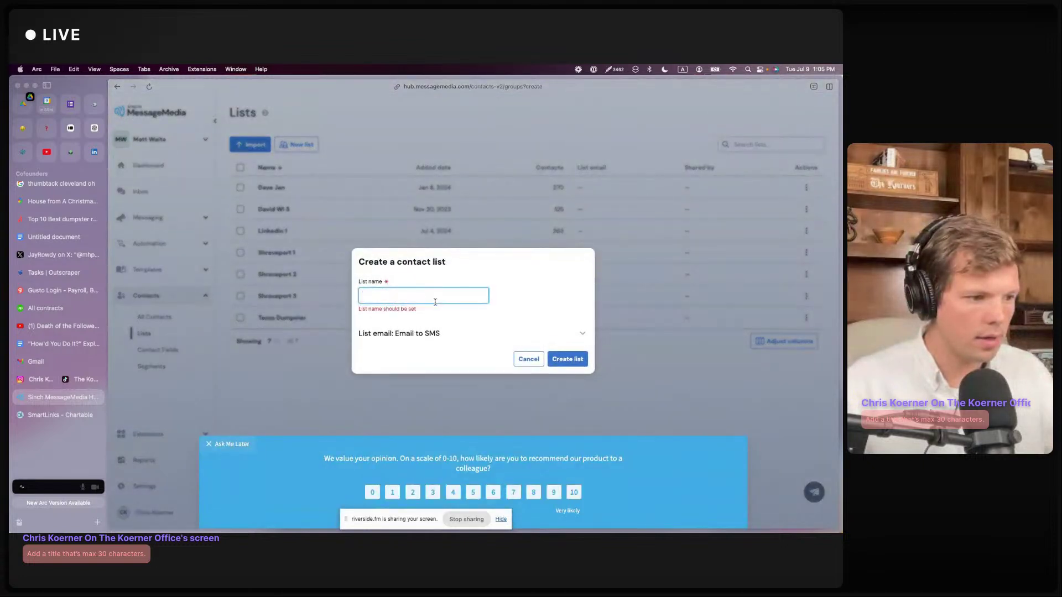
text(Dumpster)
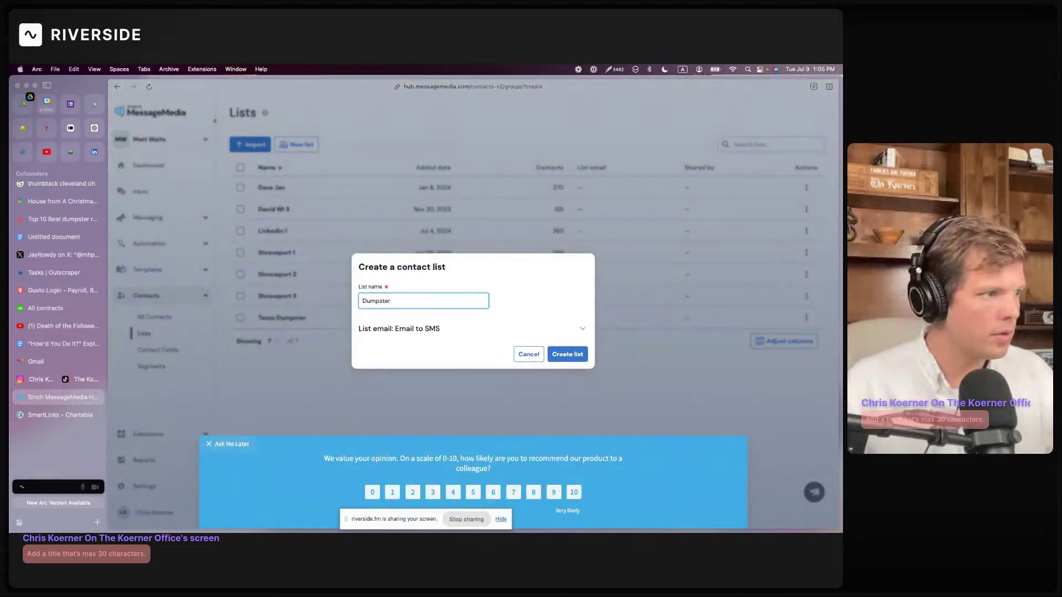
text(s12)
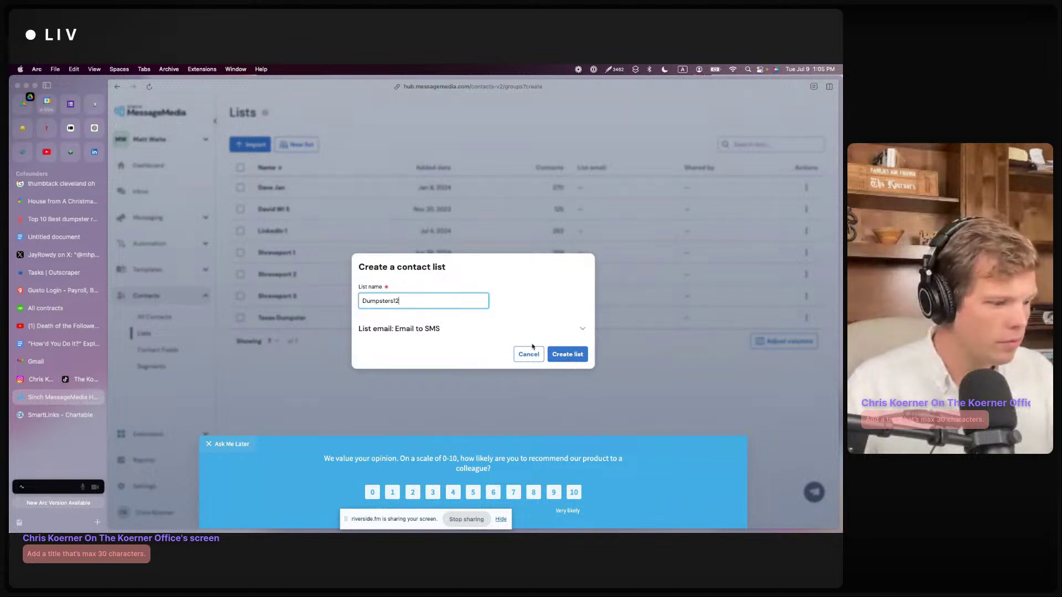
click(565, 354)
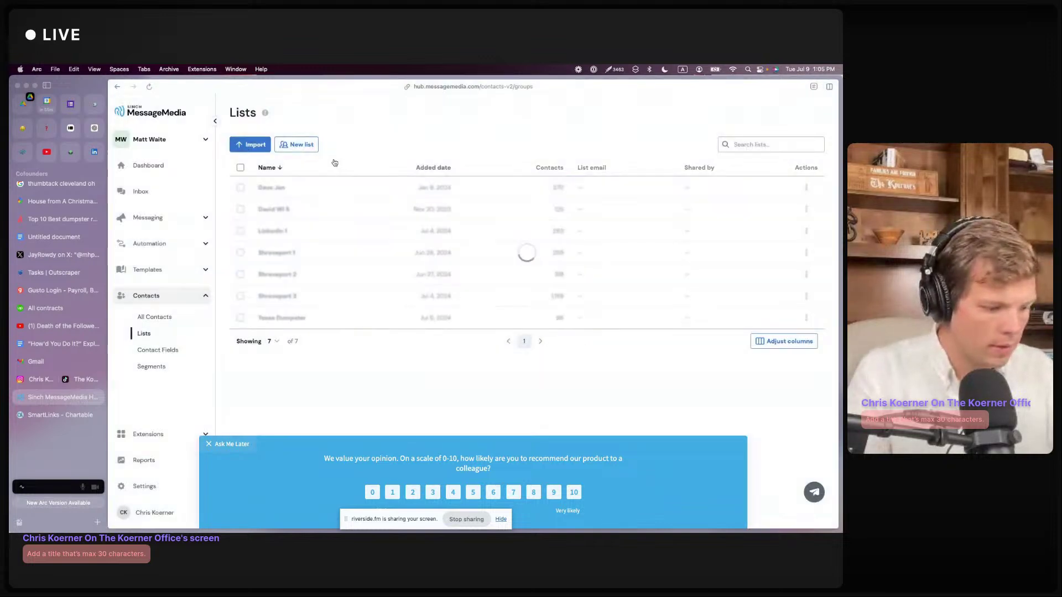
Step: Start a contact import and upload slybroadcast lists (9).csv from the Downloads folder
click(259, 146)
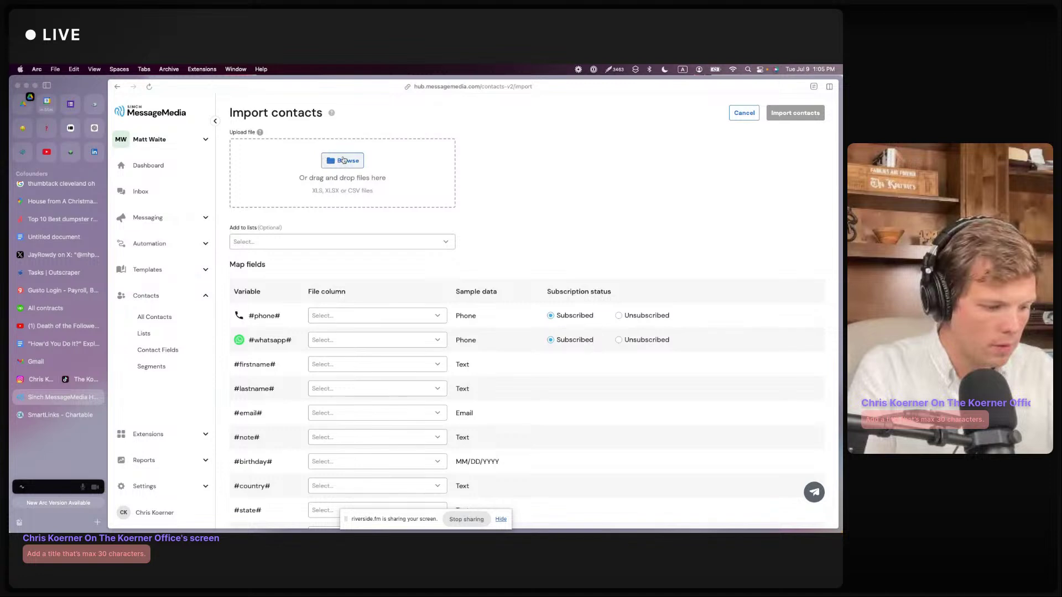
click(343, 160)
double_click(365, 256)
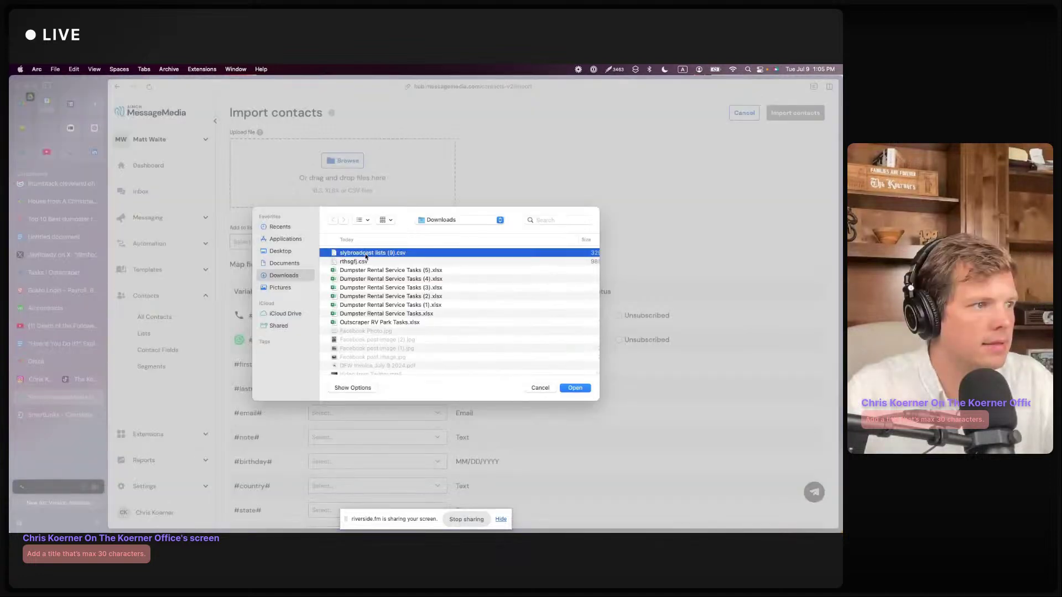
Step: Assign the uploaded contacts to the Dumpsters12 list, check the field mapping and import them
click(312, 257)
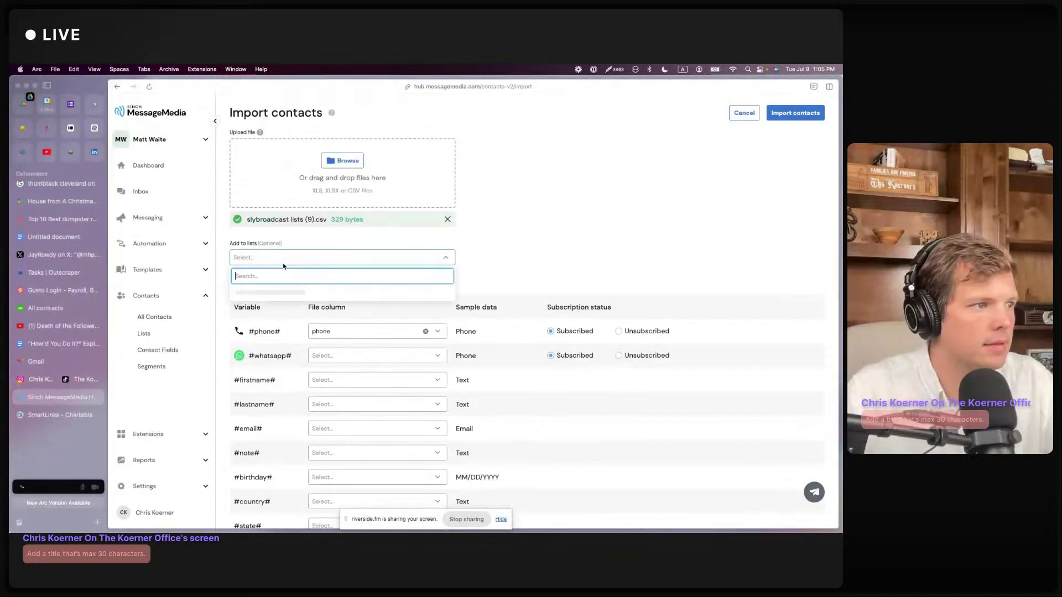
click(263, 321)
click(535, 266)
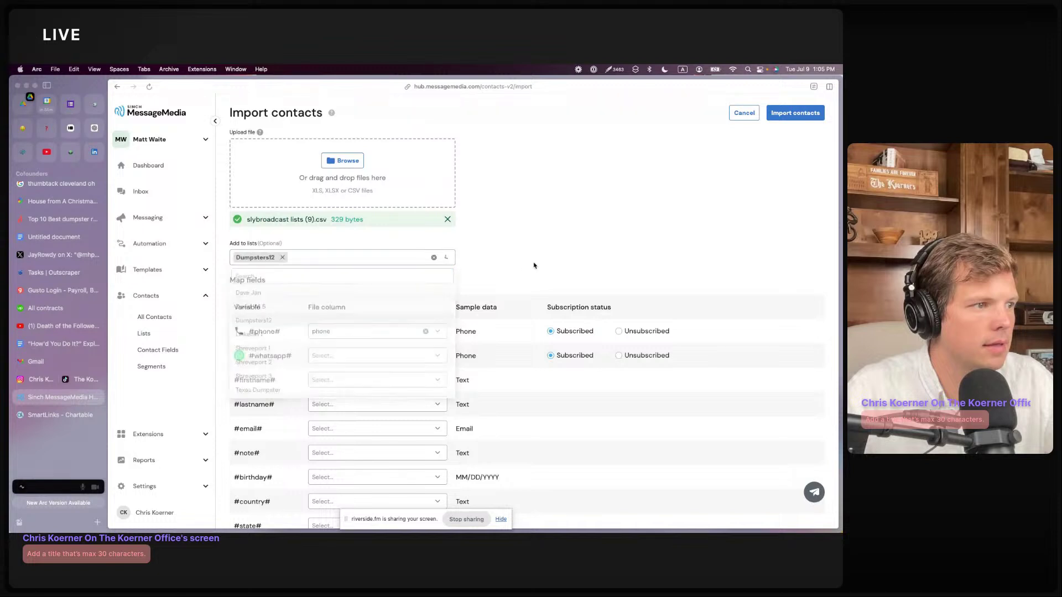
scroll(425, 293, down, 1)
scroll(388, 325, down, 4)
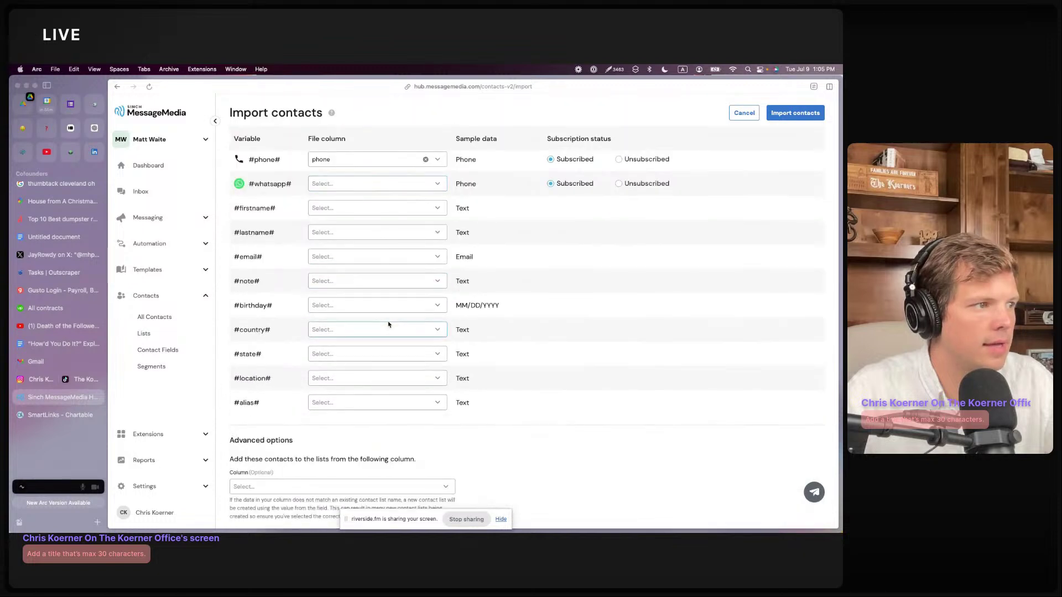
scroll(389, 325, up, 5)
click(791, 114)
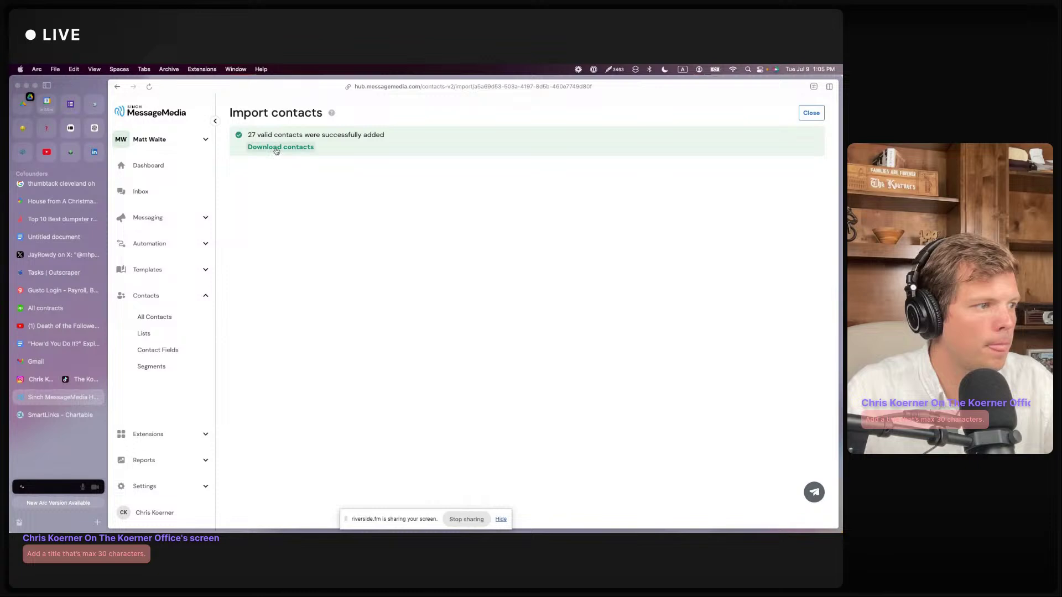
Step: Start a new message and add the Dumpsters12 contact list as its recipients
click(160, 217)
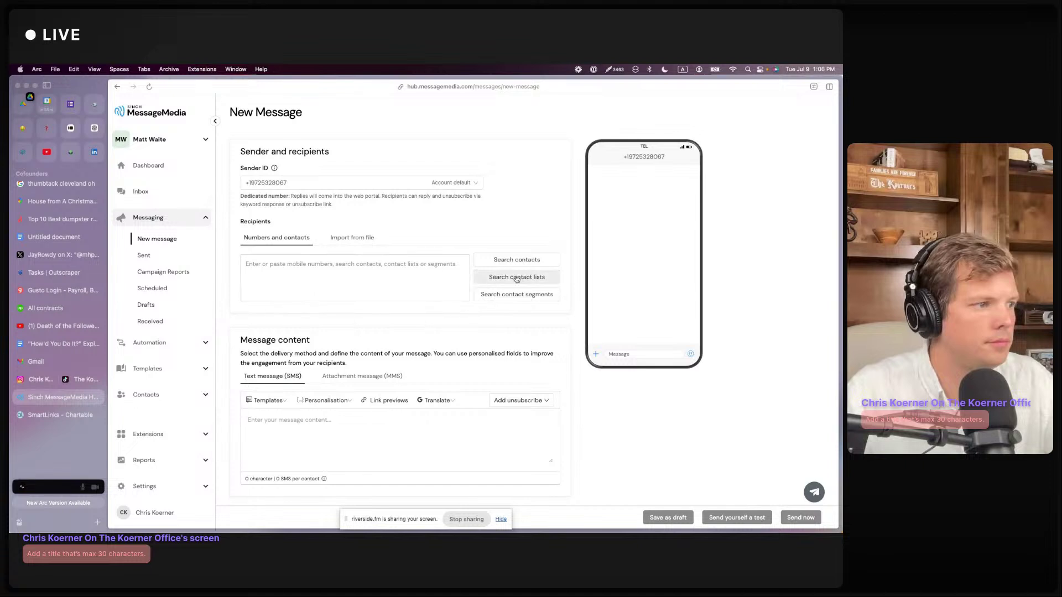
click(536, 279)
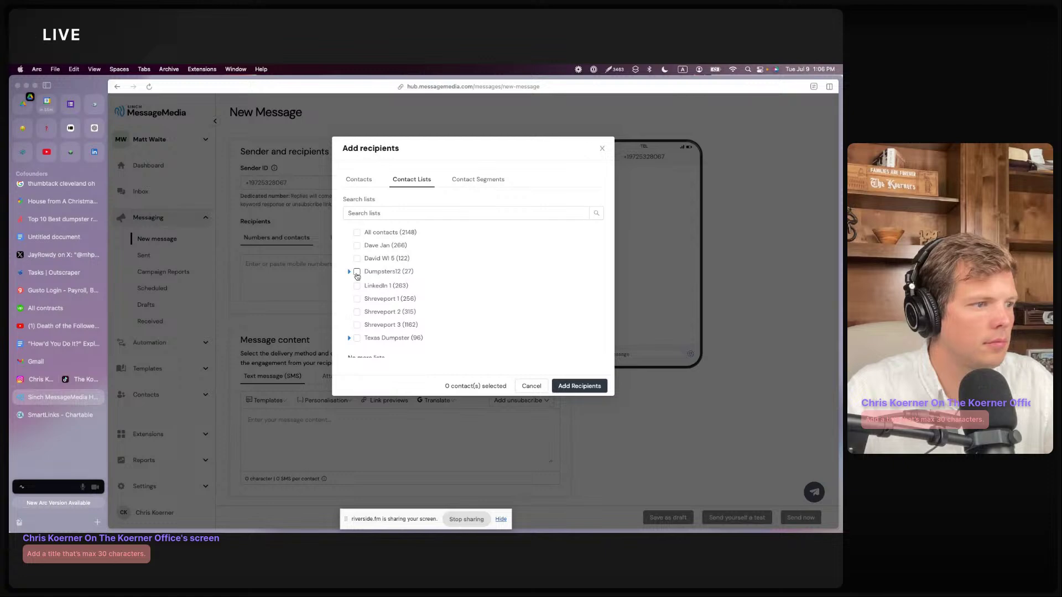
click(585, 386)
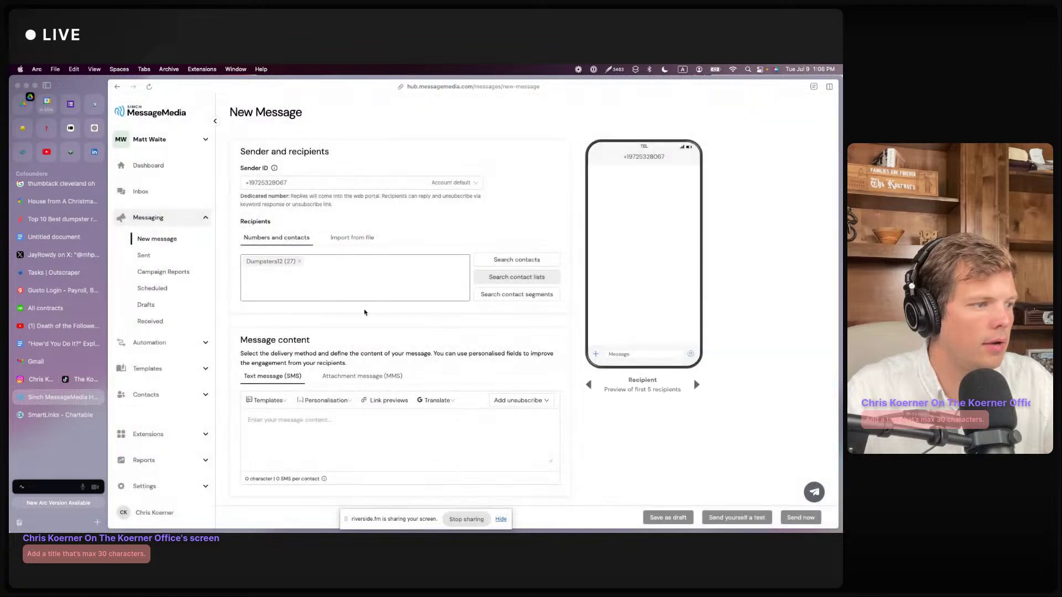
Step: Write the SMS text "Looking to rent 2 dumpsters tomorrow. Do you have availability?" and review the message form
scroll(342, 321, down, 3)
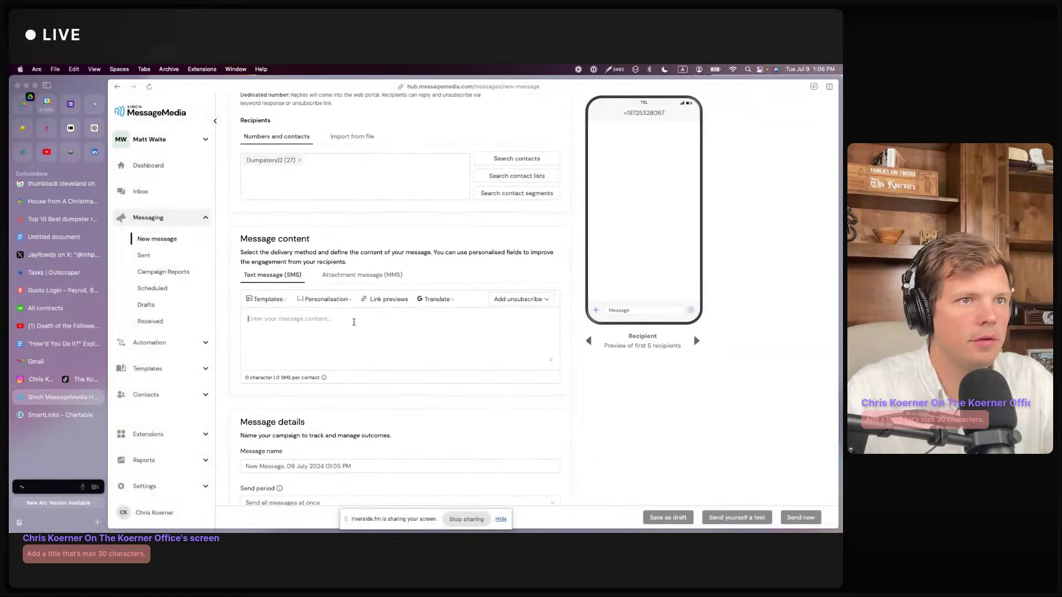
click(354, 322)
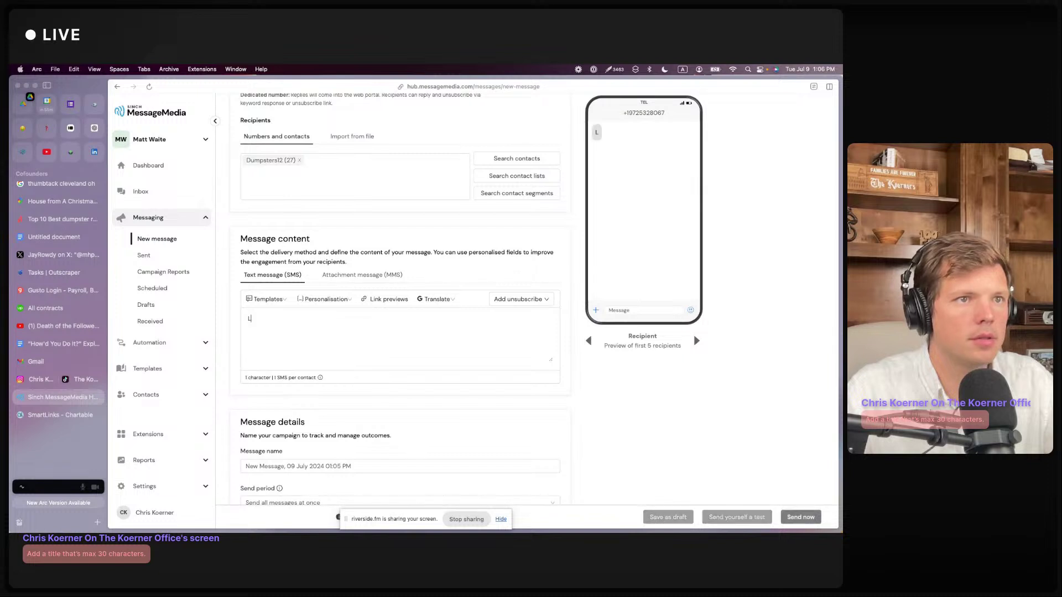
text(Looking to rent)
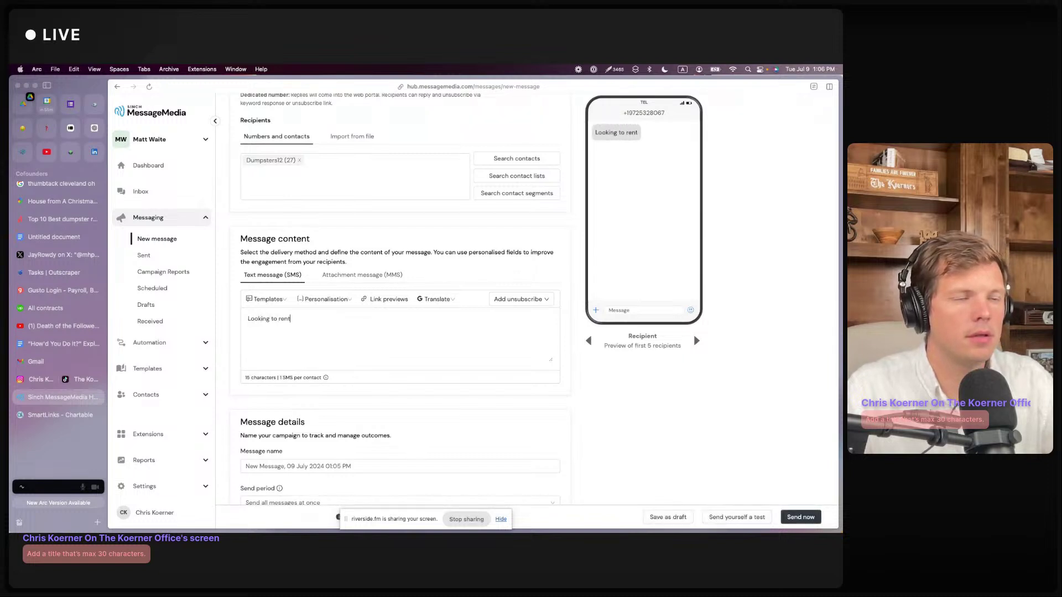
text( 2 dumpst)
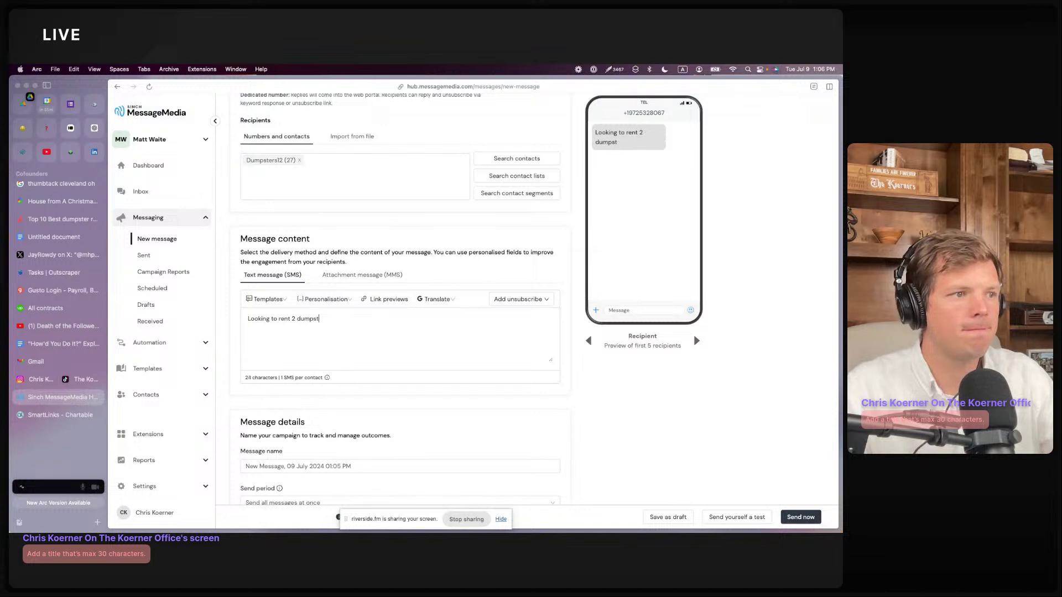
text(ers tomorrow. Do you have availabil)
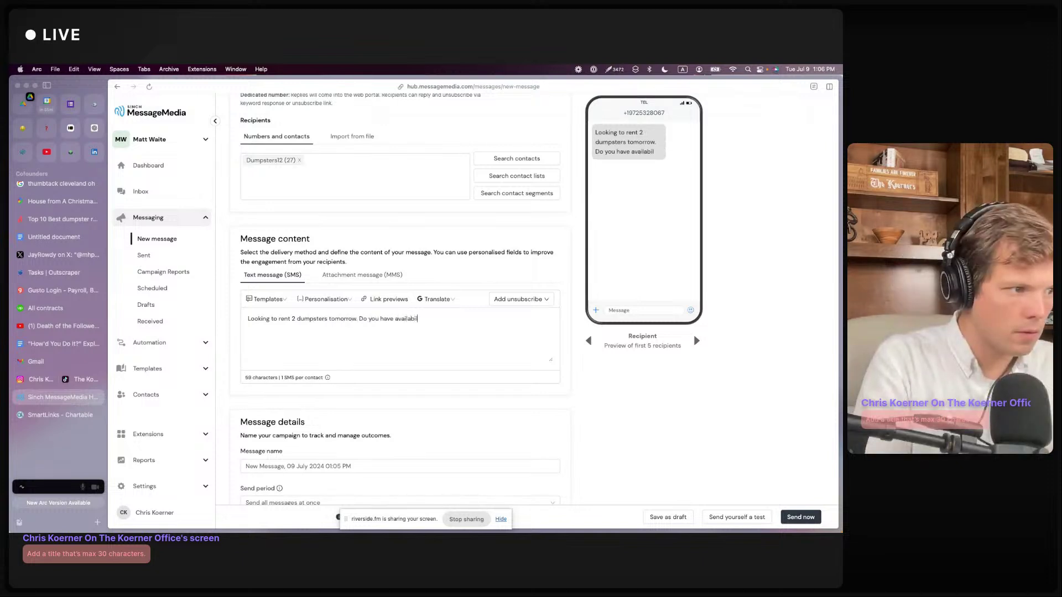
text(ity?)
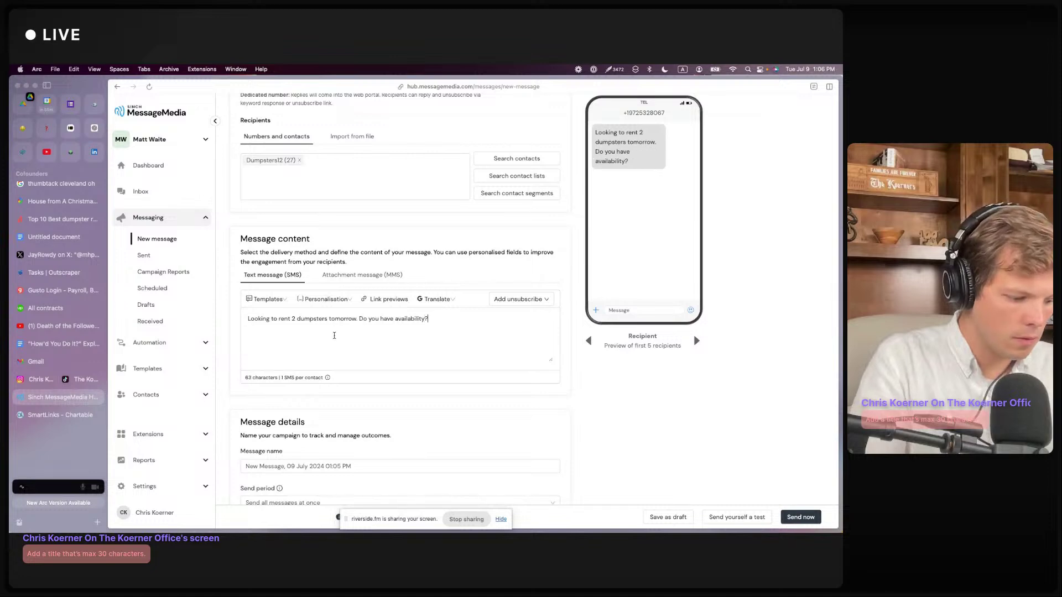
scroll(337, 343, up, 4)
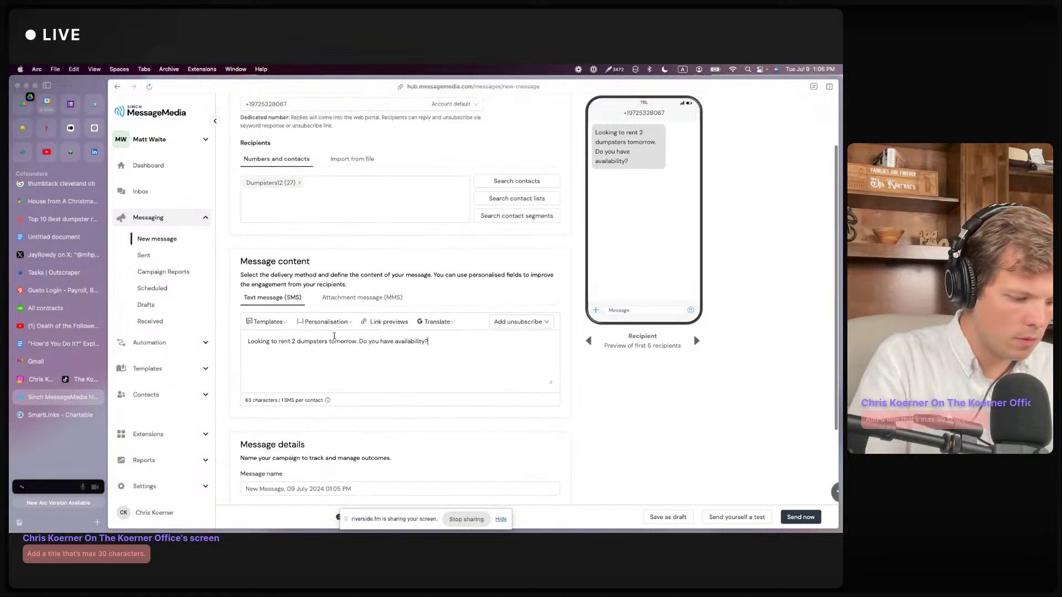
scroll(339, 351, down, 6)
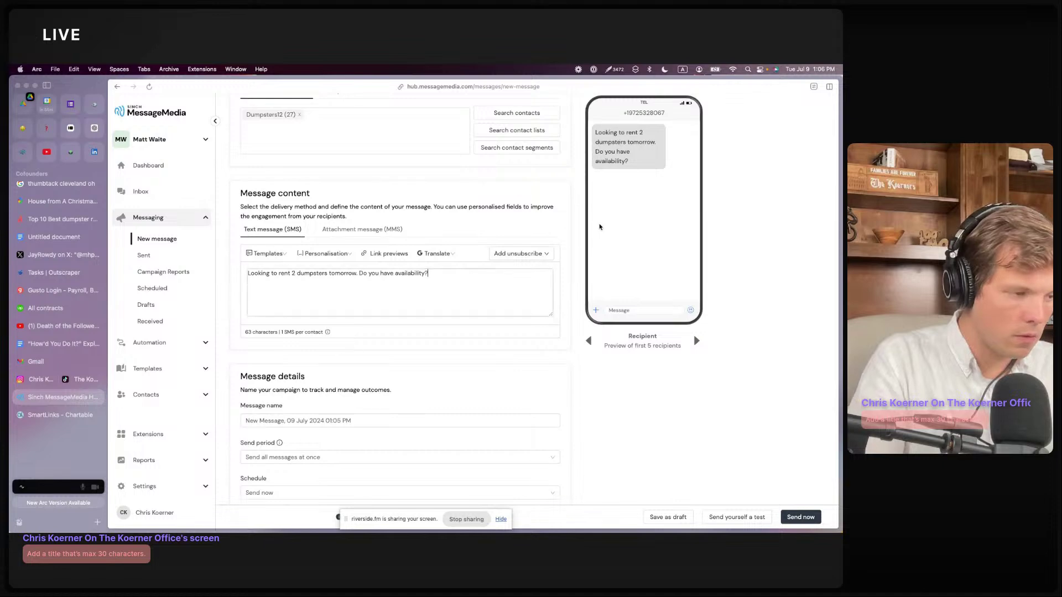
scroll(437, 269, up, 5)
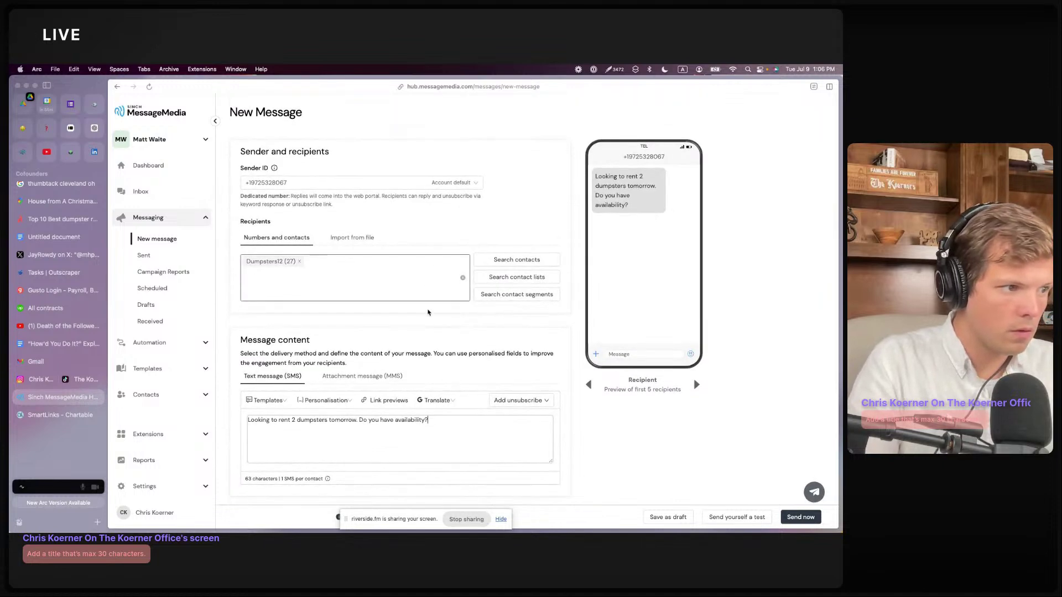
scroll(427, 324, down, 3)
scroll(427, 324, down, 1)
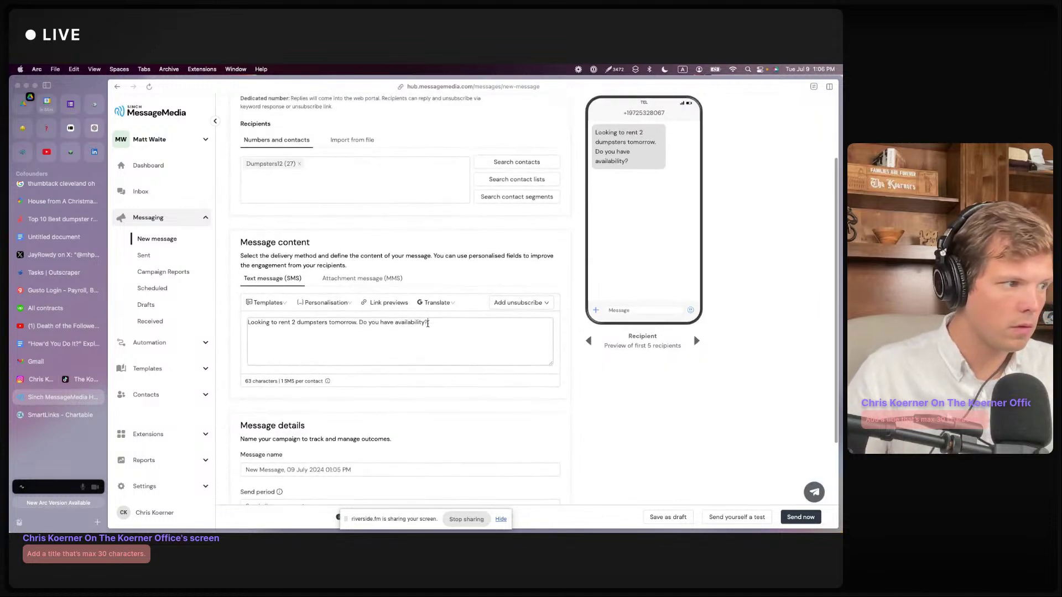
scroll(427, 324, up, 1)
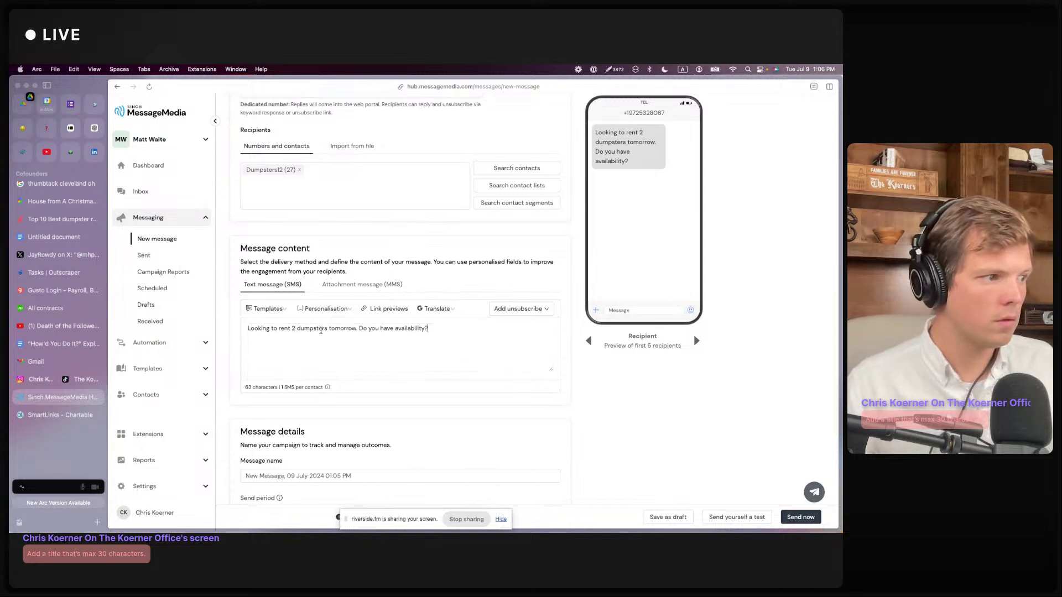
Step: Insert "10-20 yard" before "dumpsters" in the SMS text and send the message immediately
click(297, 328)
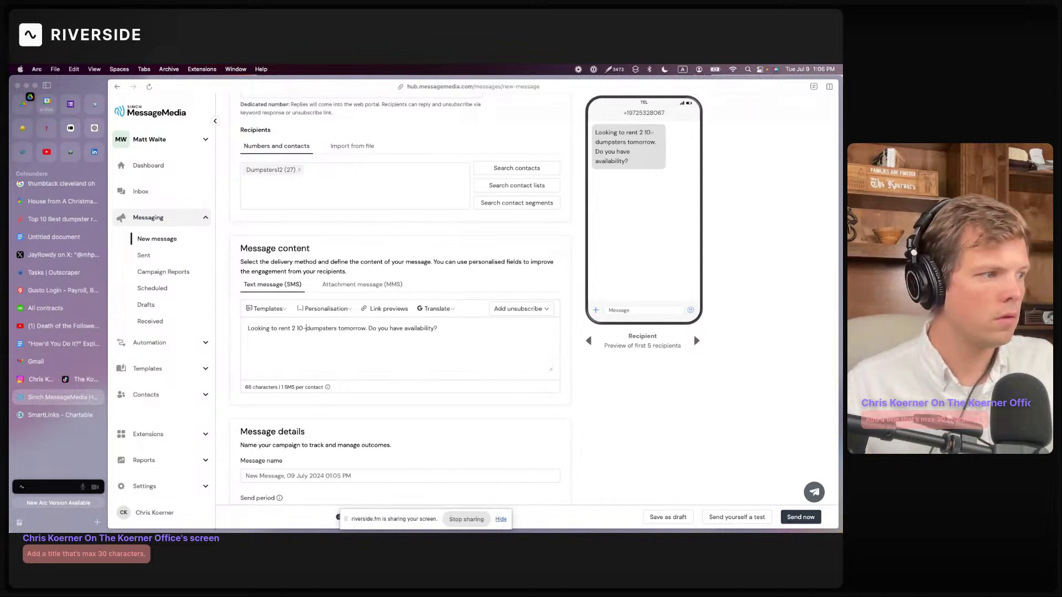
text(10-20 yard)
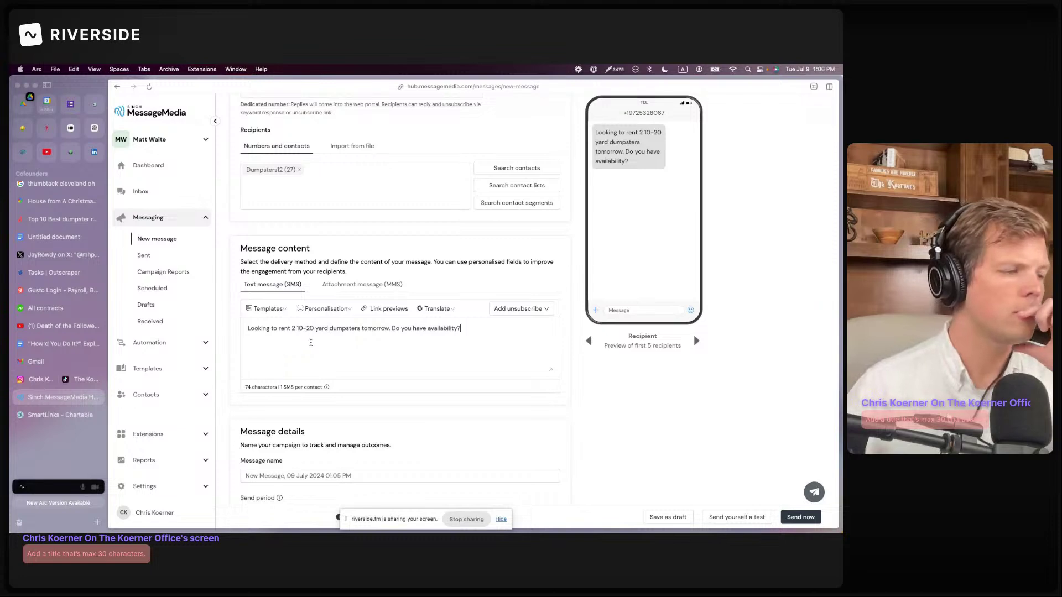
click(343, 344)
scroll(356, 337, down, 3)
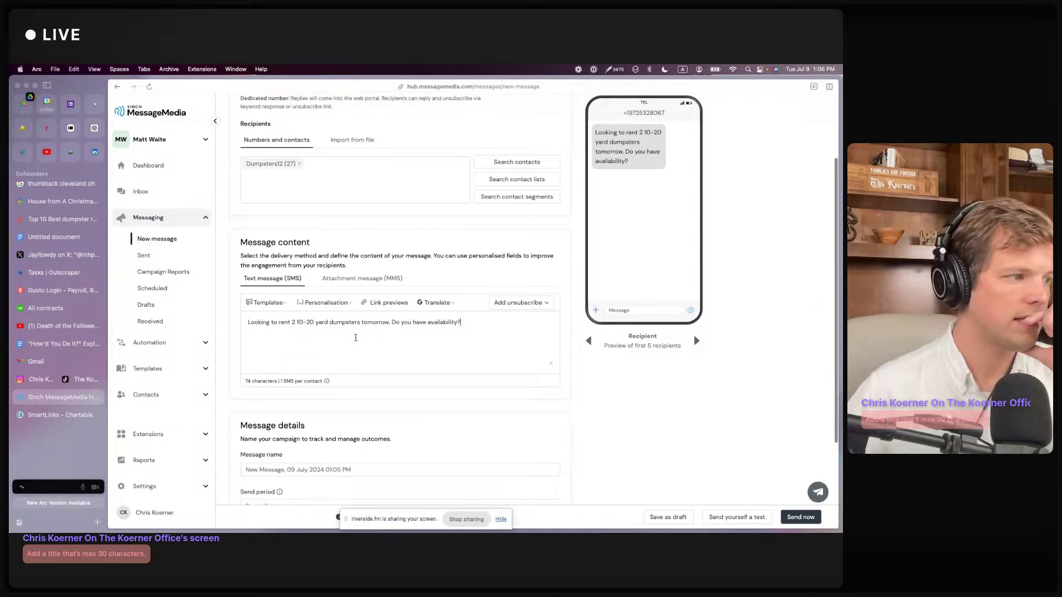
scroll(556, 334, up, 5)
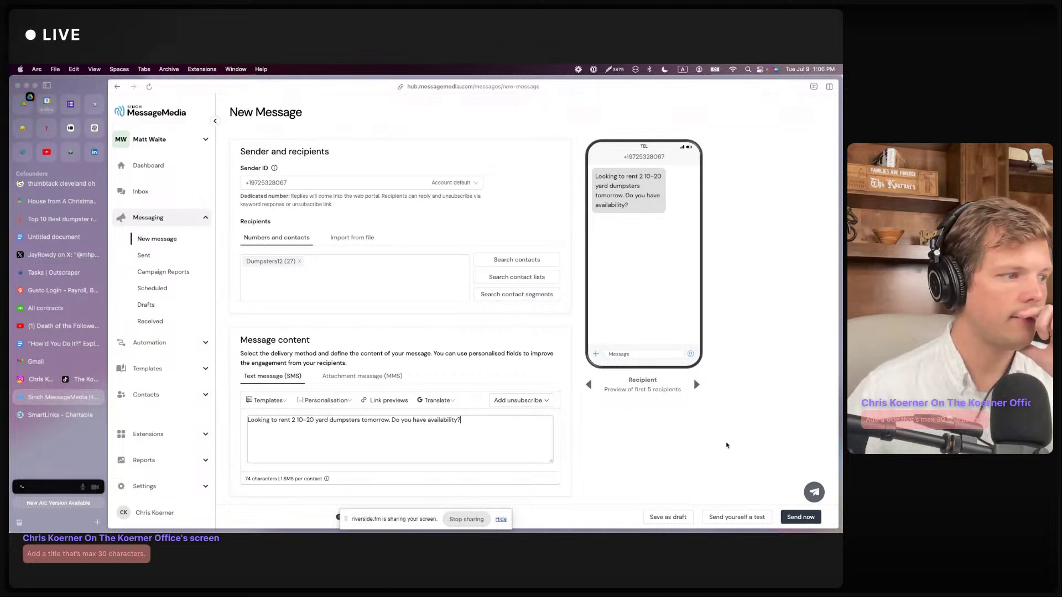
click(798, 518)
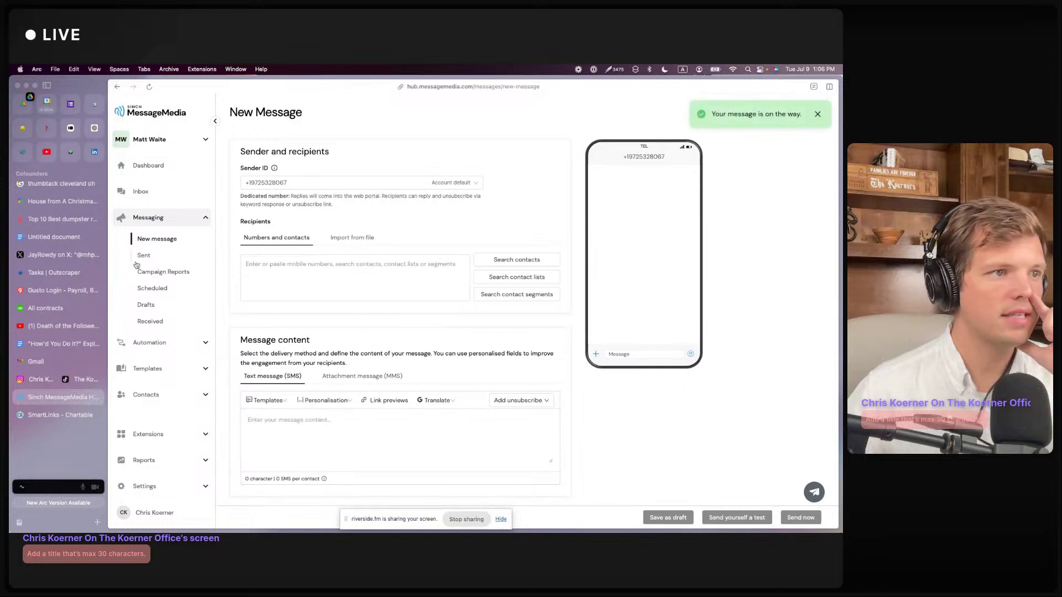
Step: Switch to the YouTube Studio live streaming page and check the viewer analytics and live chat
scroll(79, 285, up, 5)
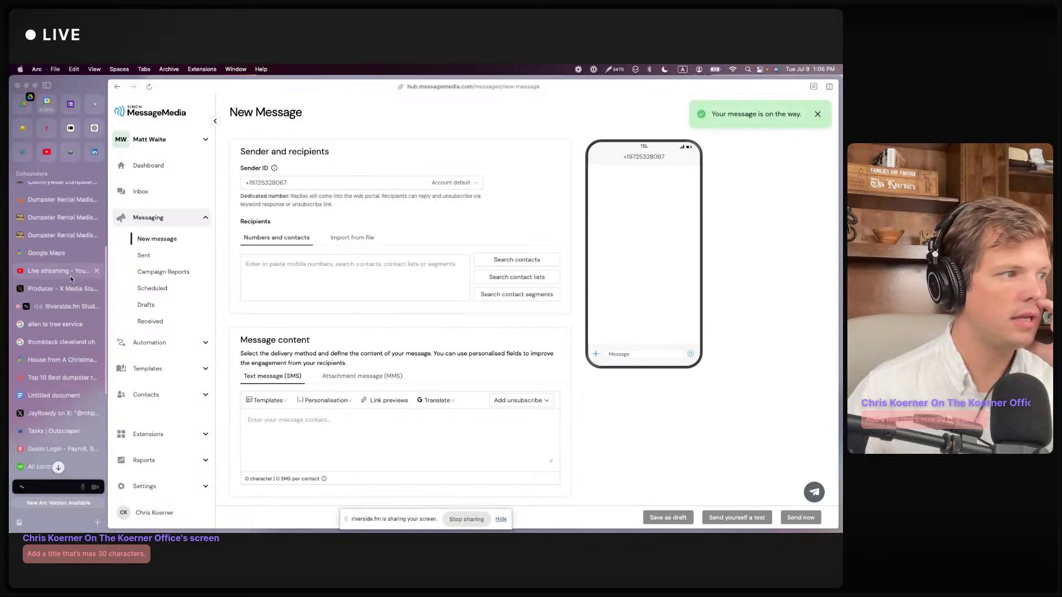
click(70, 275)
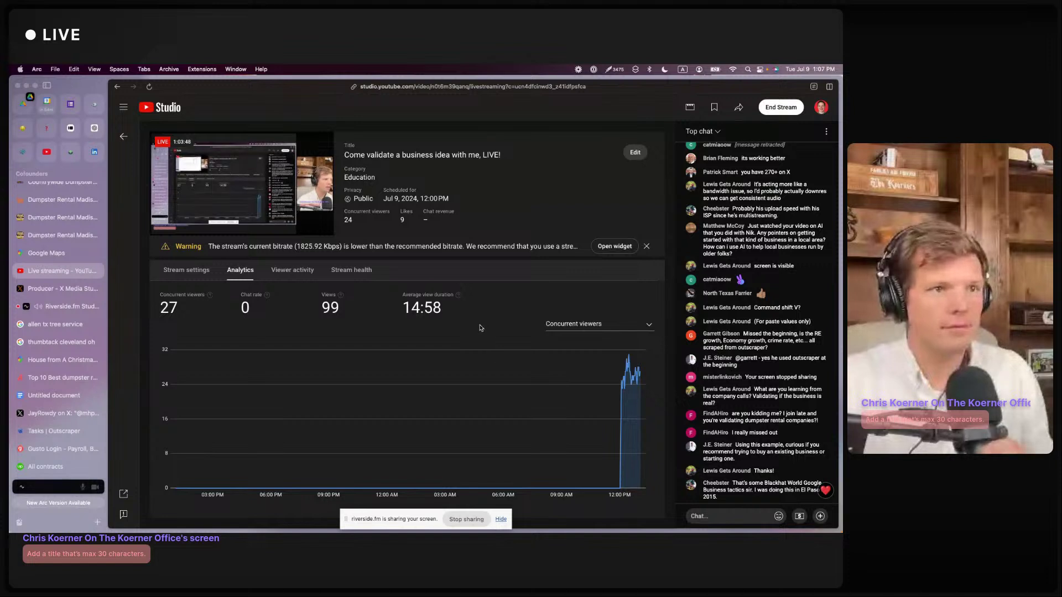
Step: Close the three Dumpster Rental Madison tabs, the Google Maps tab and the Countrywide Dumpster tab
scroll(82, 237, up, 2)
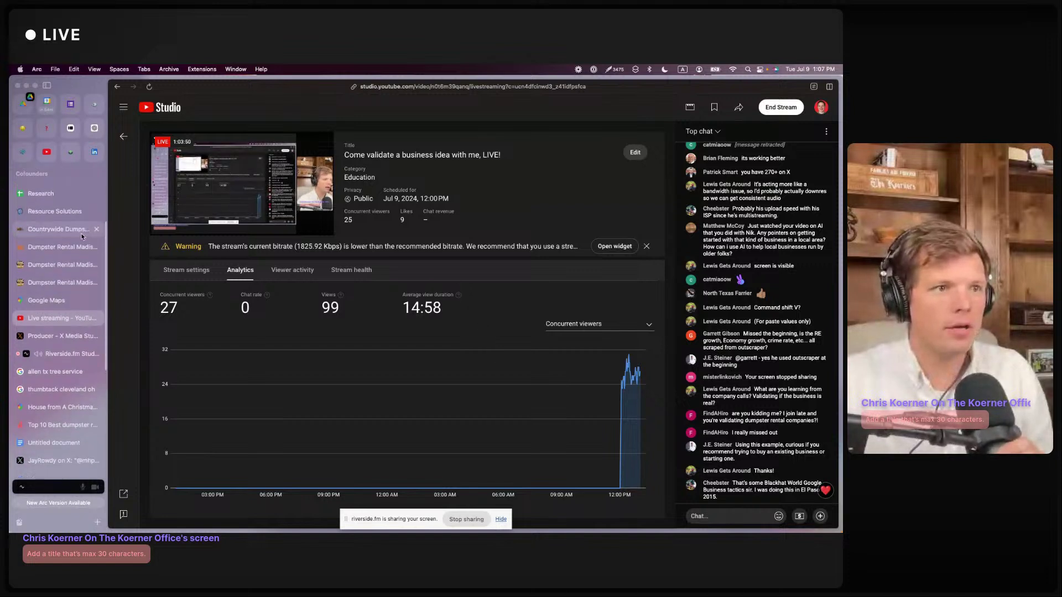
click(98, 248)
click(98, 249)
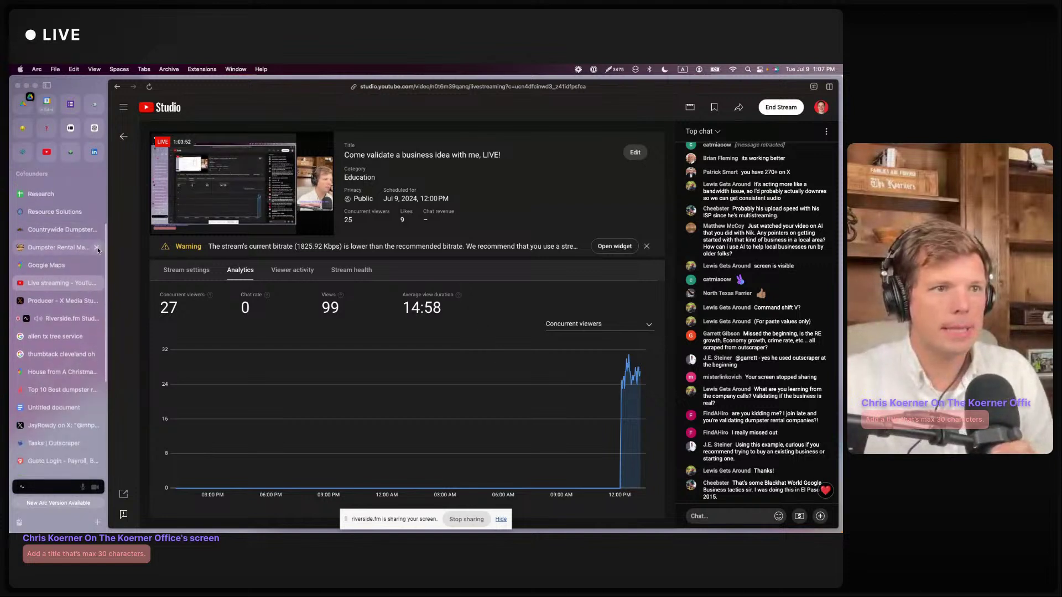
click(97, 249)
click(86, 250)
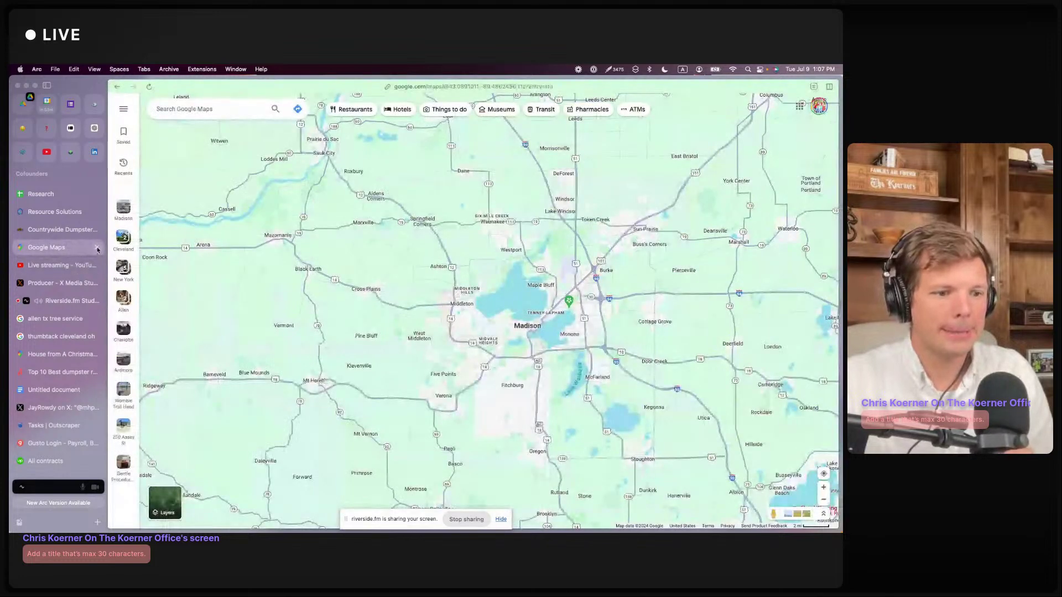
click(97, 250)
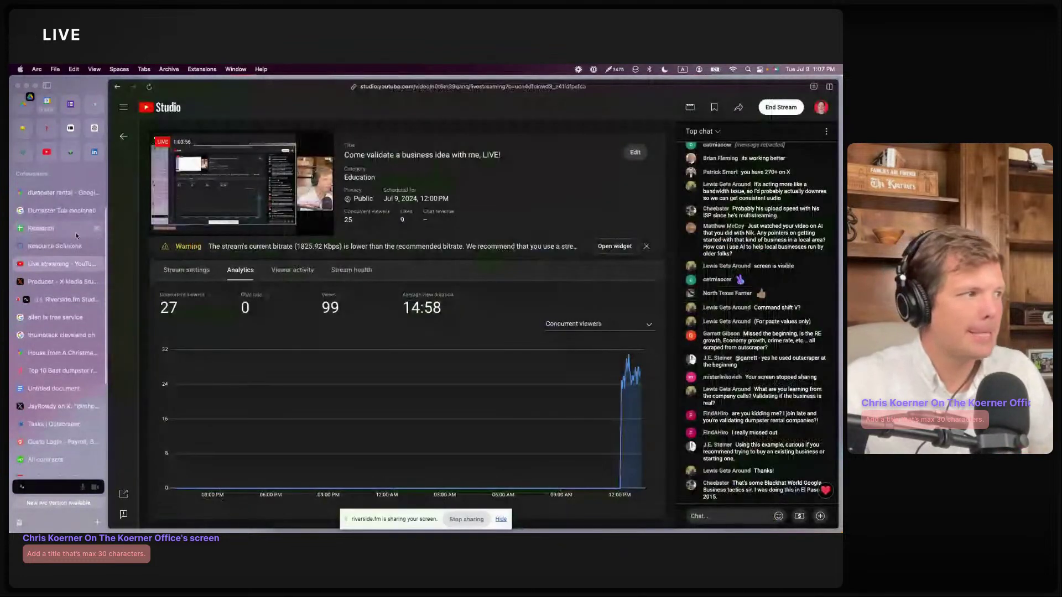
Step: Close the Resource Solutions, Dumpster Tub cincinnati and dumpster rental tabs, and return to the Research spreadsheet
click(70, 247)
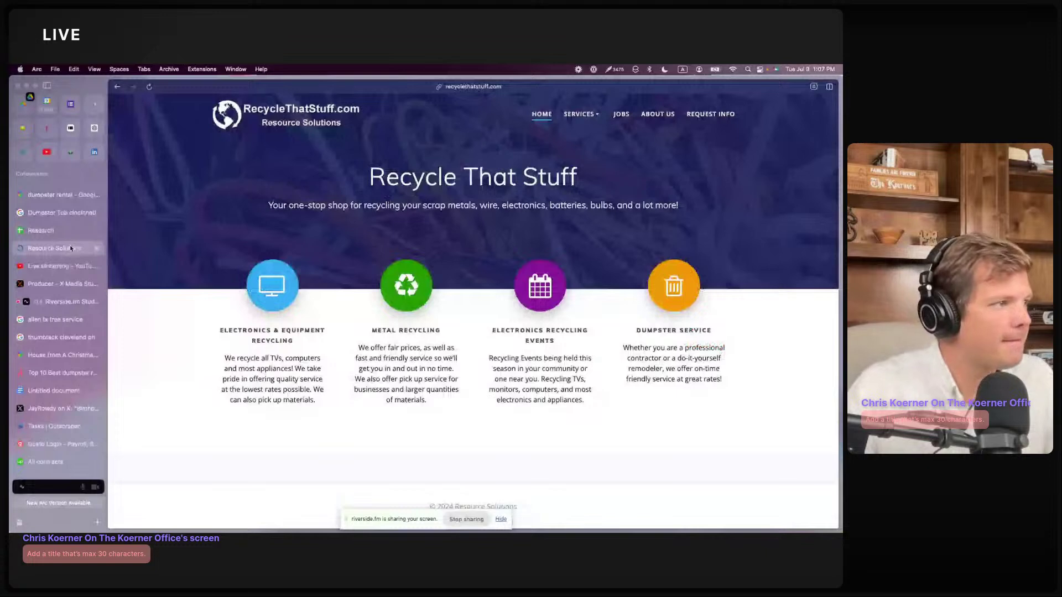
click(97, 248)
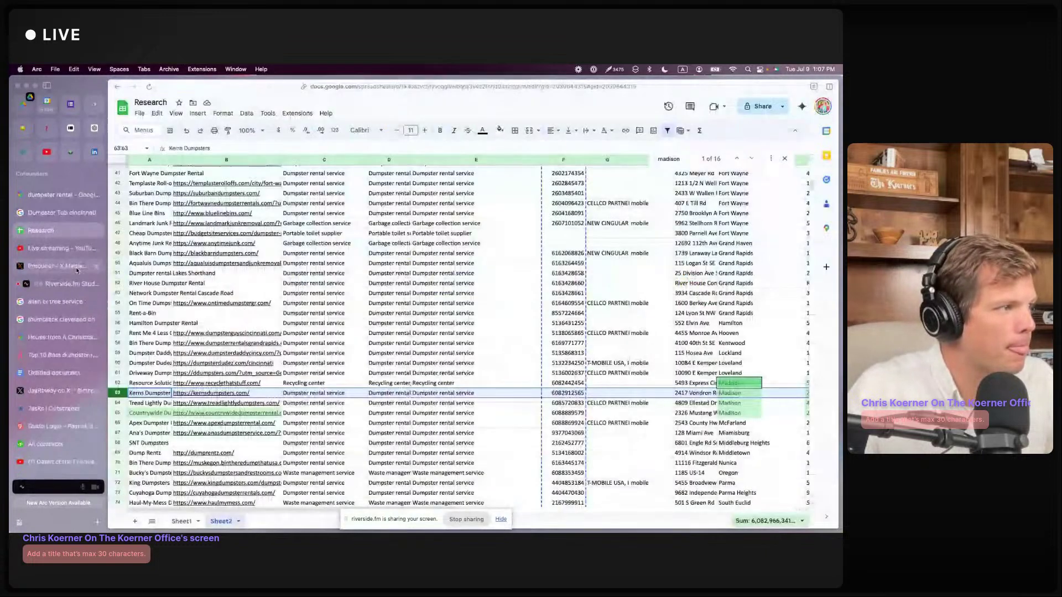
click(97, 217)
click(98, 217)
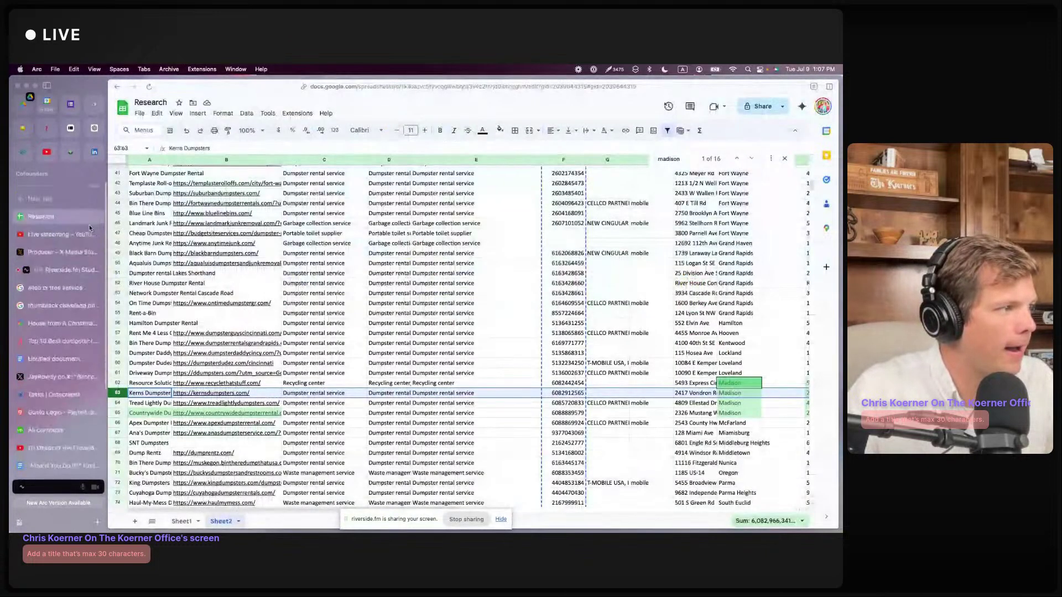
click(70, 251)
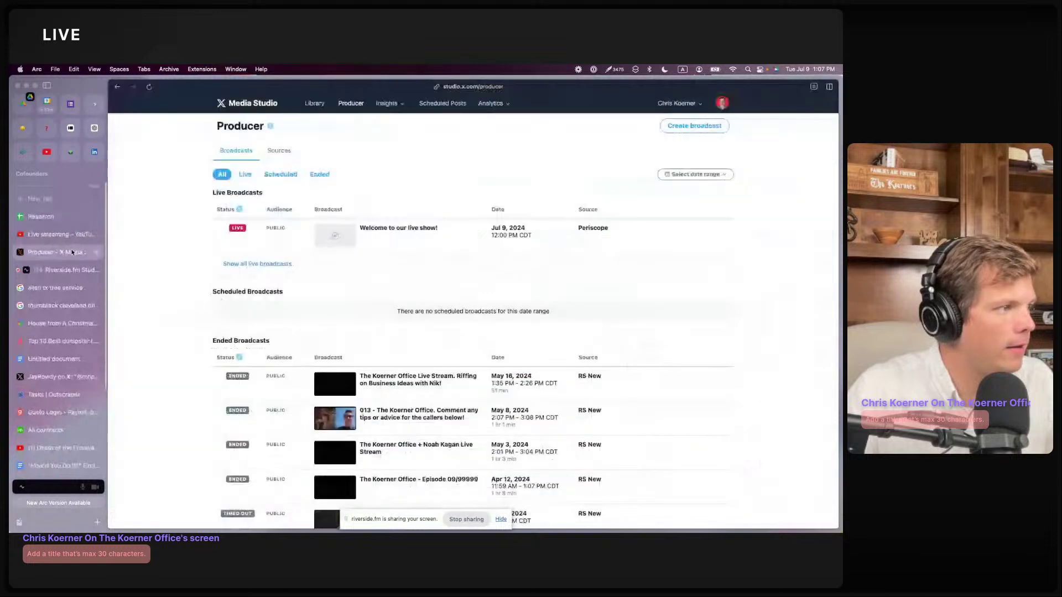
click(60, 219)
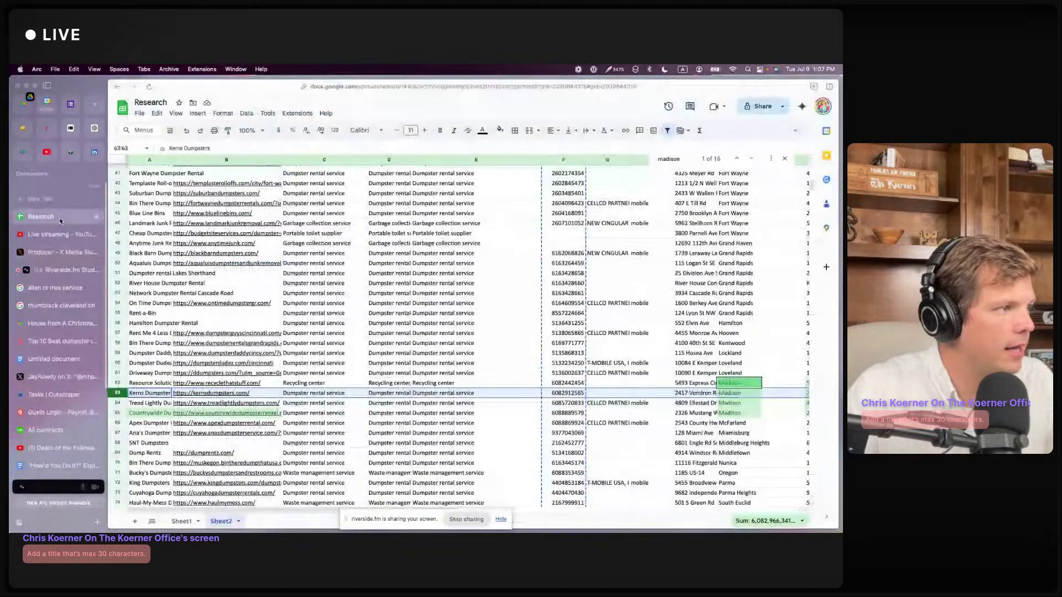
Step: Close the allen tx tree service, thumbtack cleveland oh, House from A Christmas and Top 10 Best dumpster tabs
click(99, 289)
click(99, 289)
click(99, 288)
click(99, 288)
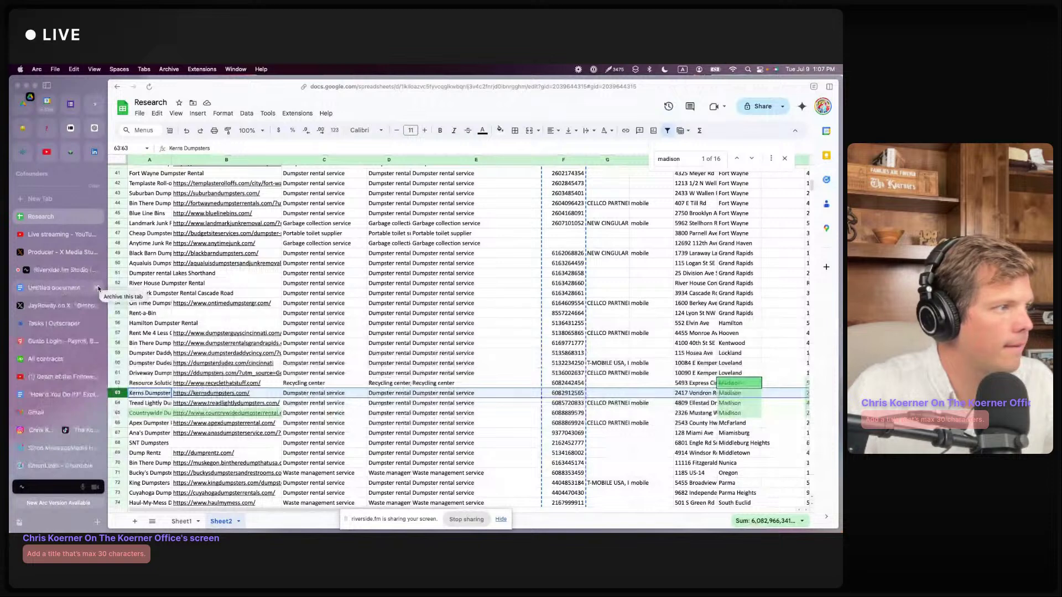
key(super+w)
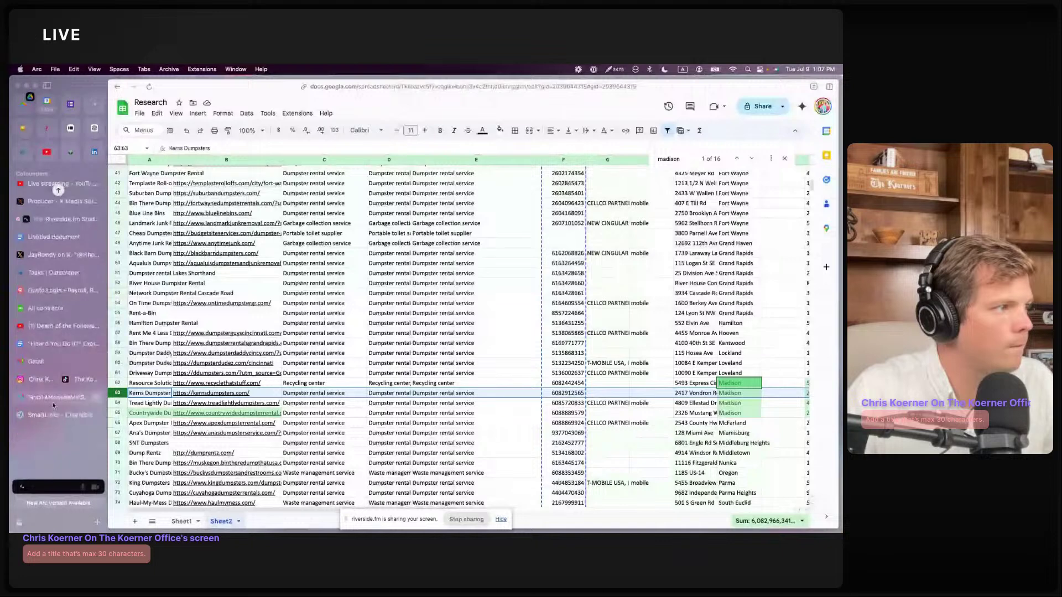
Step: Switch to Sinch MessageMedia, open the newest inbox conversation and read the dumpster company's reply on pricing and terms
click(145, 191)
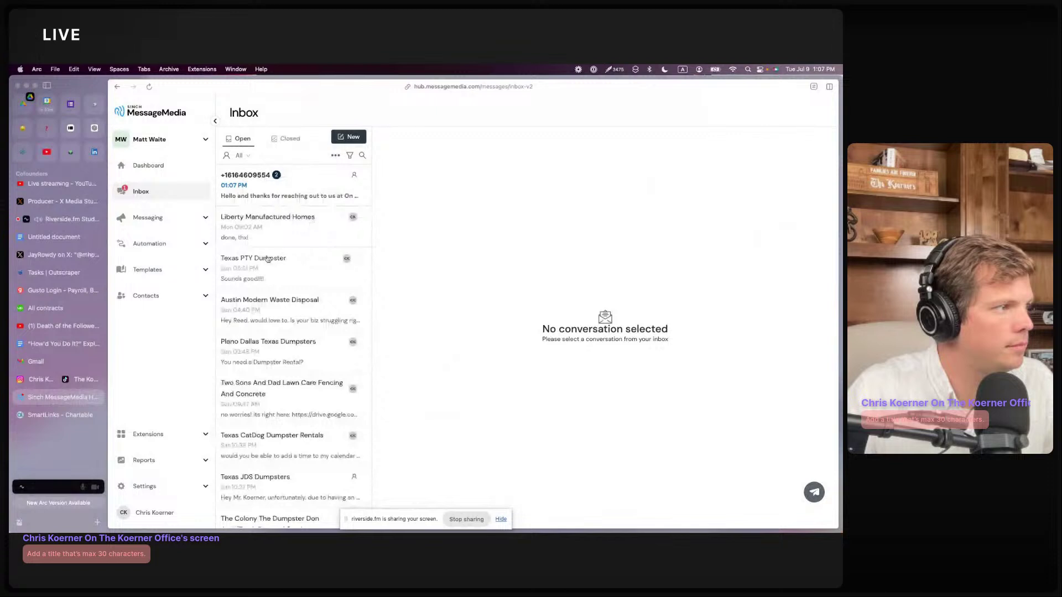
click(297, 194)
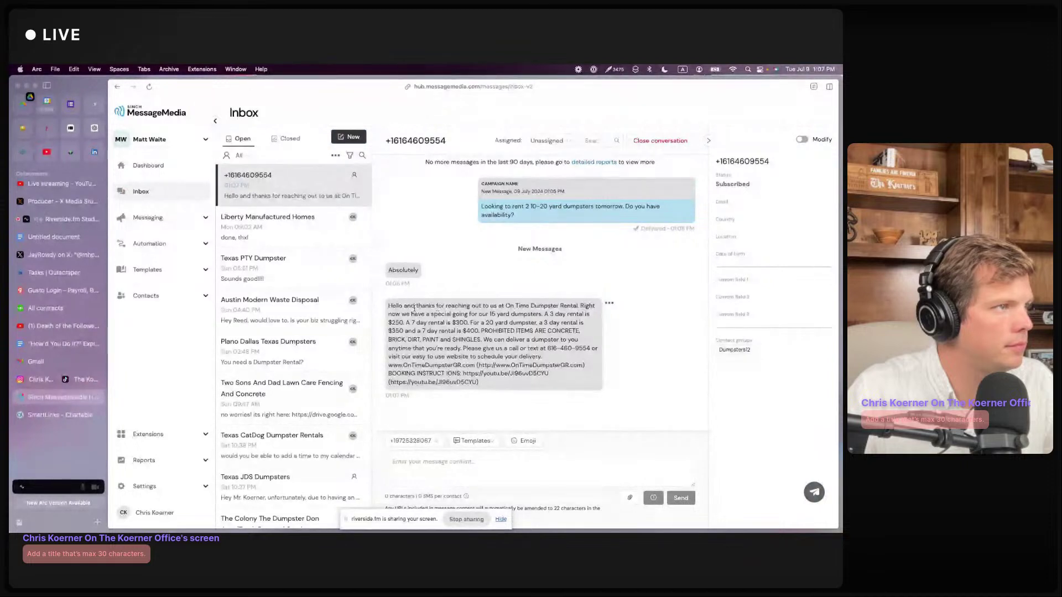
drag(411, 307, 495, 355)
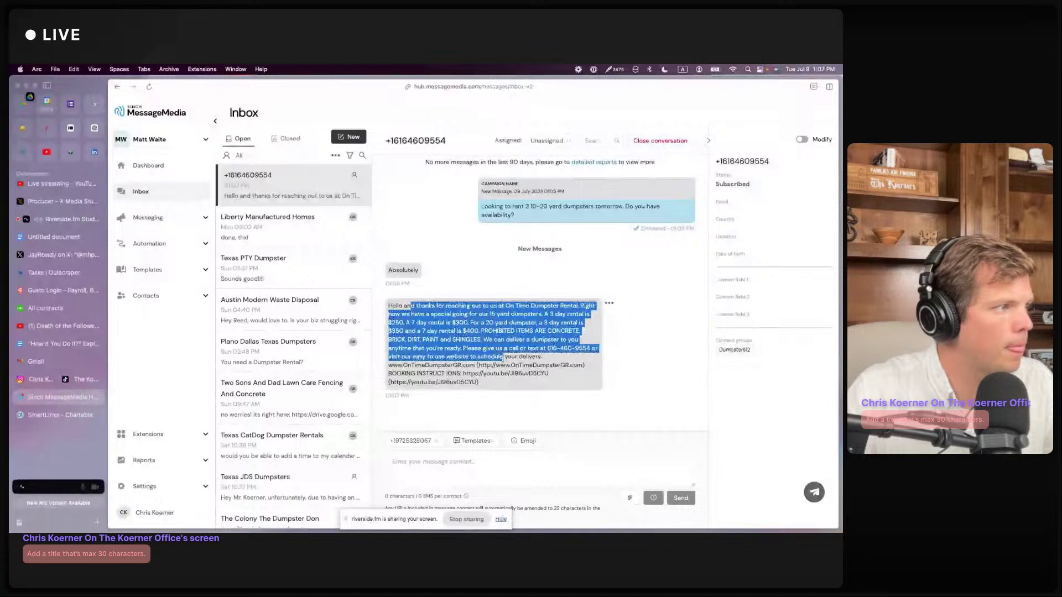
Step: Reload the MessageMedia inbox and switch to the YouTube Studio live stream to check its analytics and chat
click(503, 358)
key(super+r)
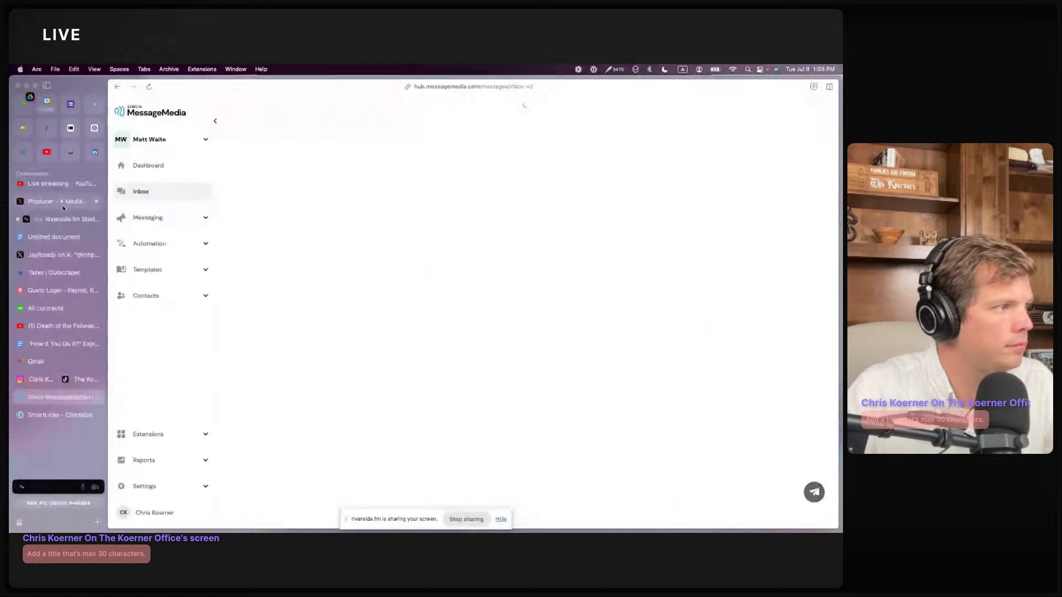
click(67, 184)
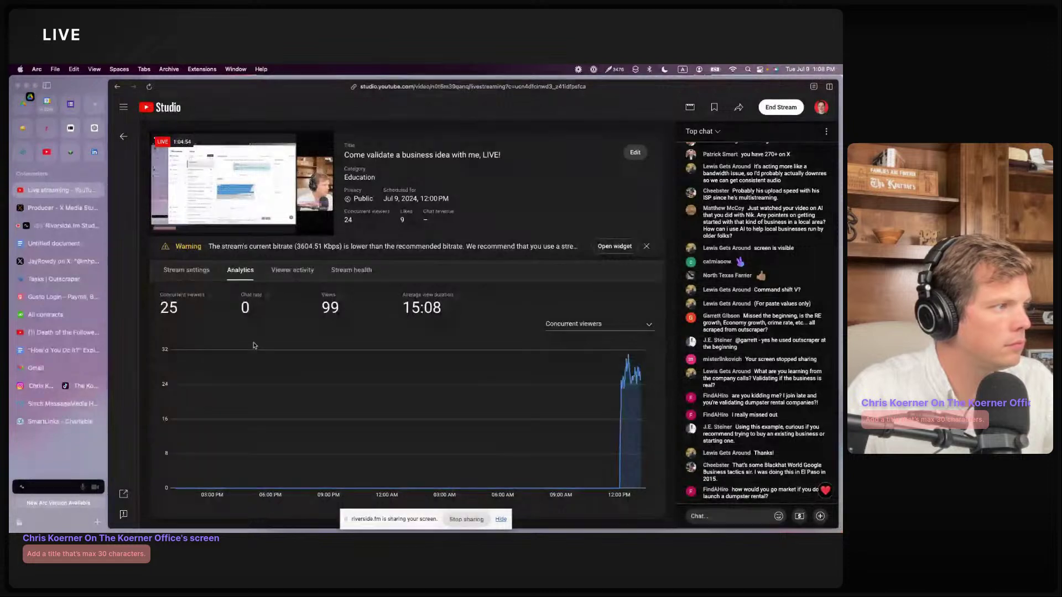
Step: Switch past the Riverside studio to the JayRowdy post on X and close its tab
click(53, 215)
click(52, 229)
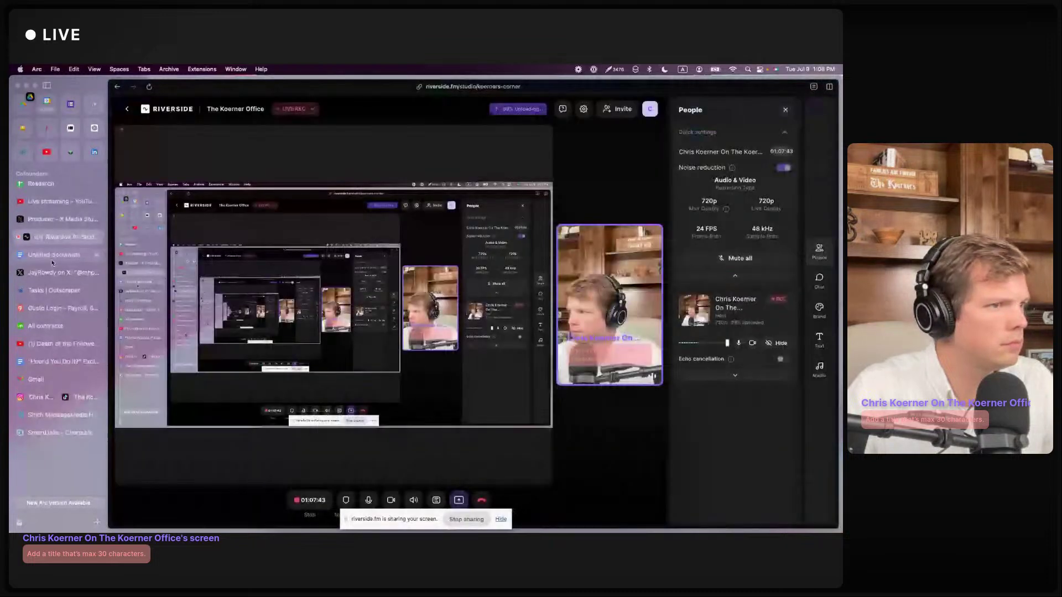
click(53, 271)
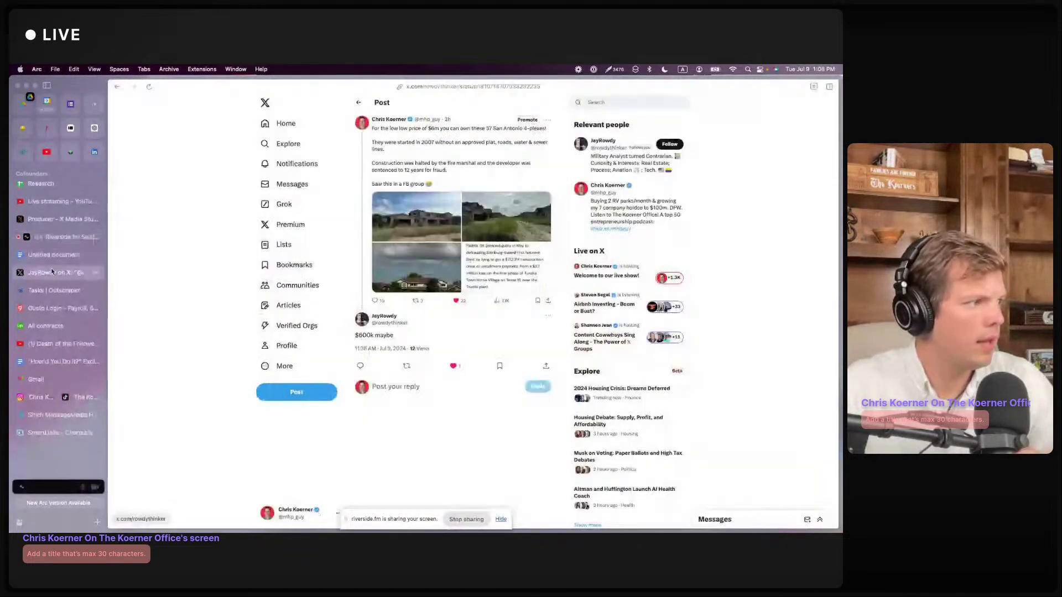
key(super+w)
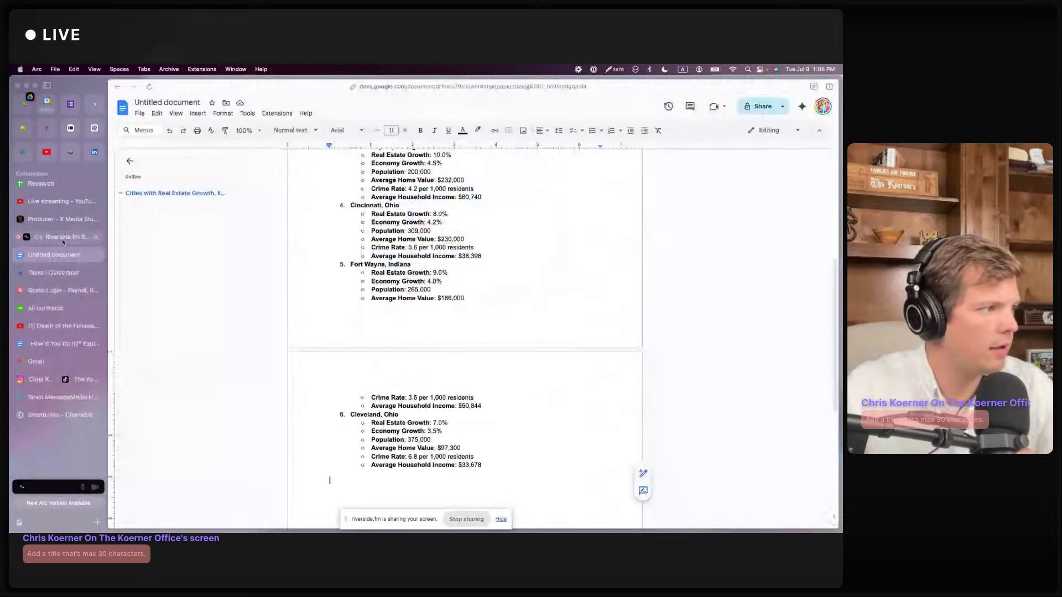
Step: Return to the MessageMedia inbox and read the new reply asking for a phone call
click(61, 397)
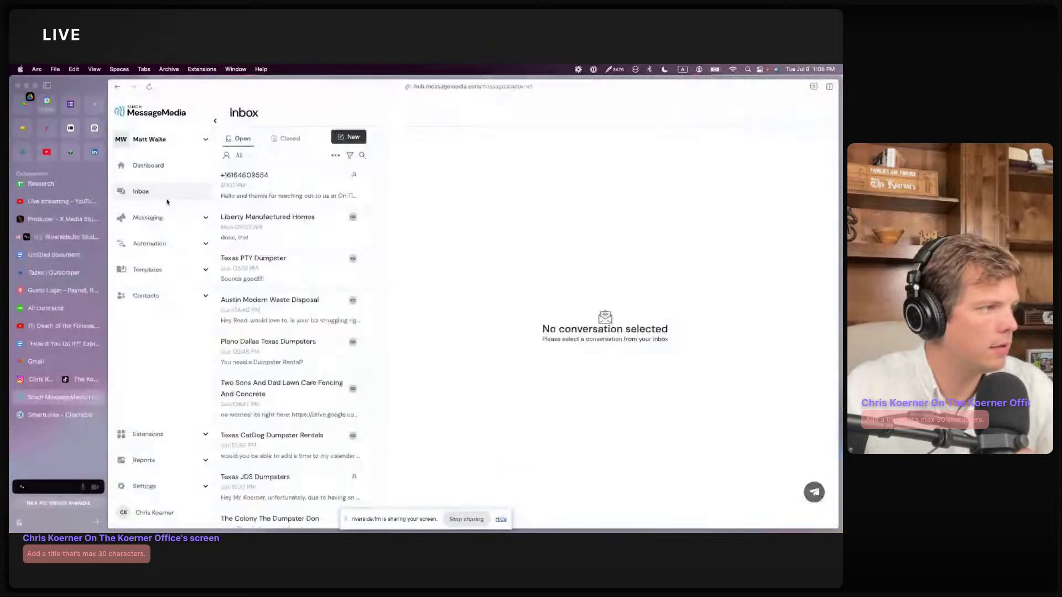
click(261, 195)
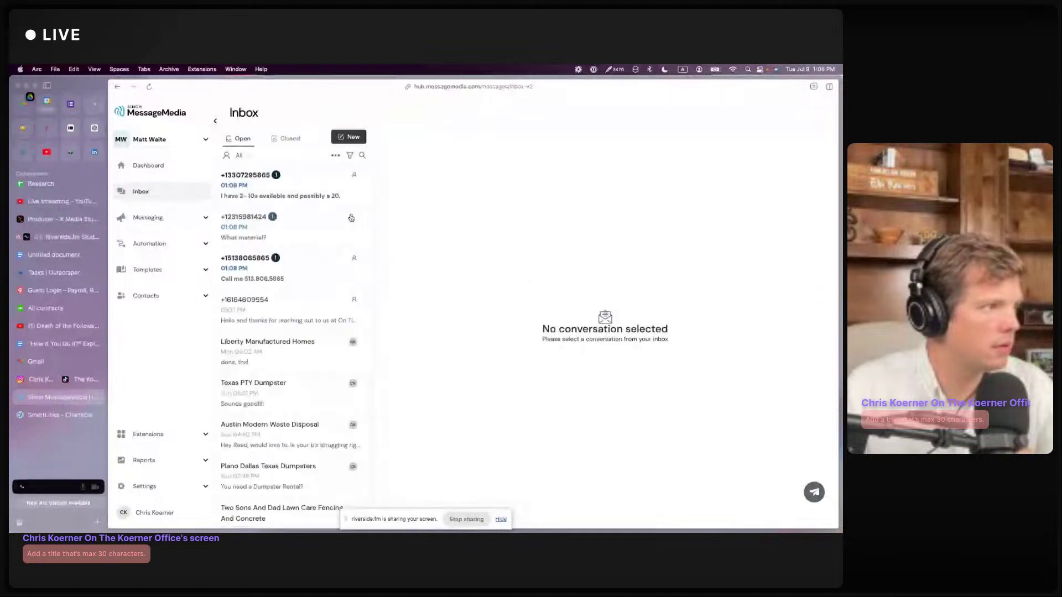
click(302, 272)
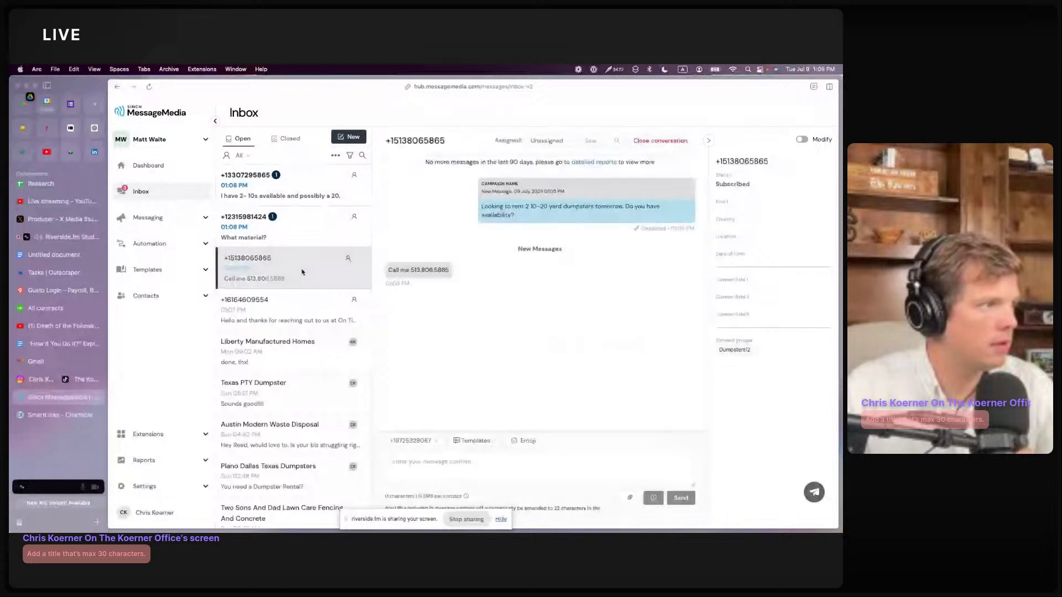
Step: Open the conversation asking "What material?" and send the reply "branches"
click(287, 236)
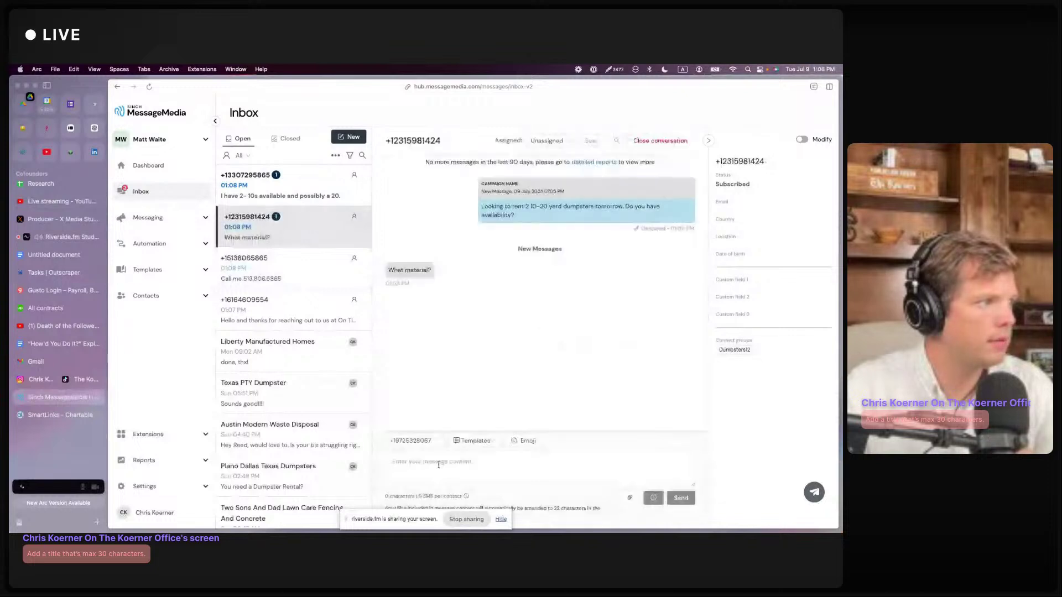
click(438, 465)
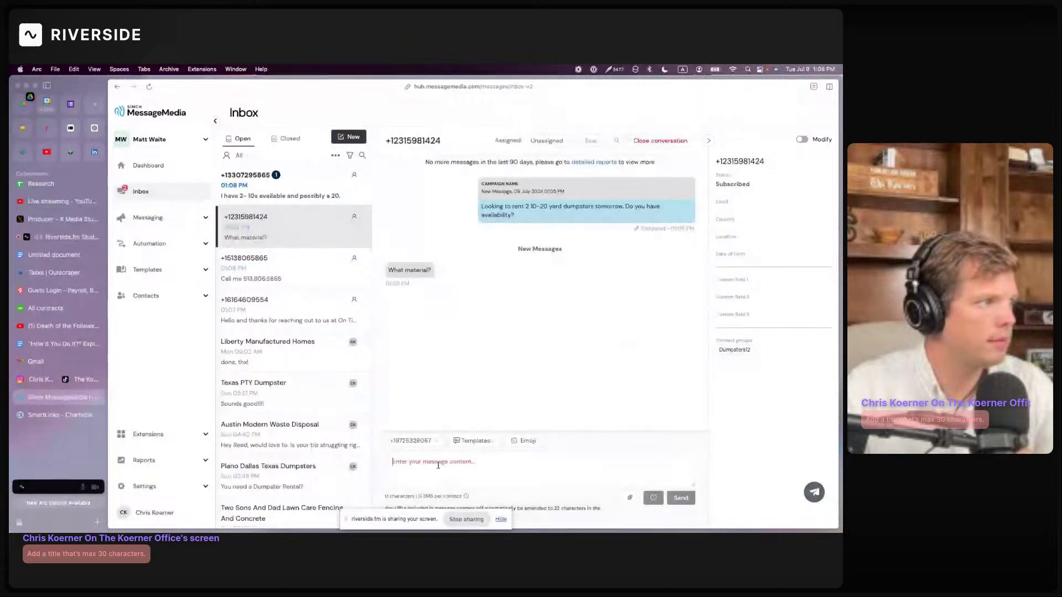
text(branches)
click(686, 499)
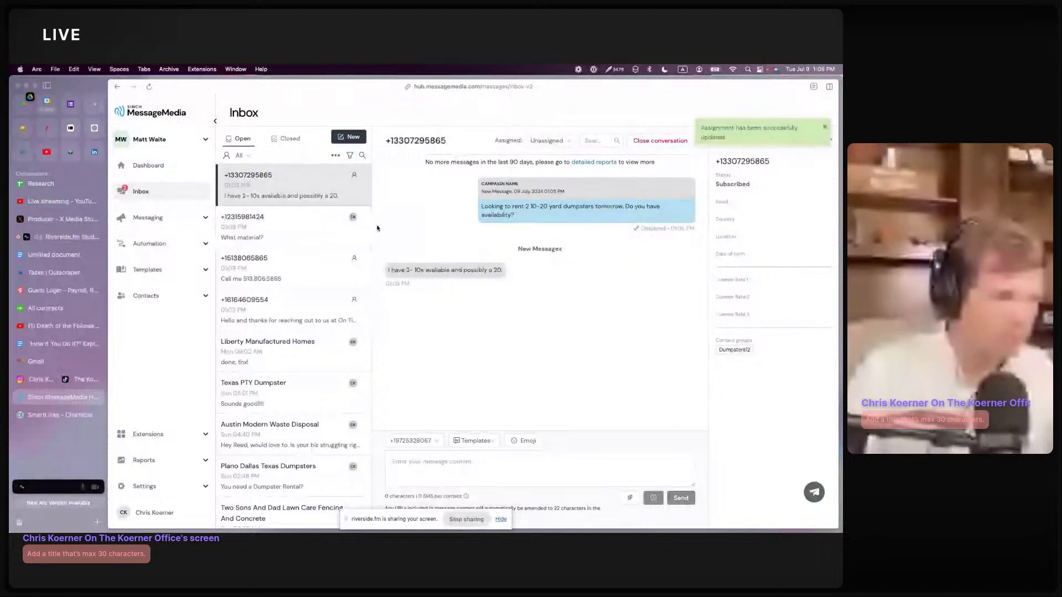
Step: Open the newest inbox reply and locate that company's row in the Research spreadsheet by its phone number's last four digits
click(310, 194)
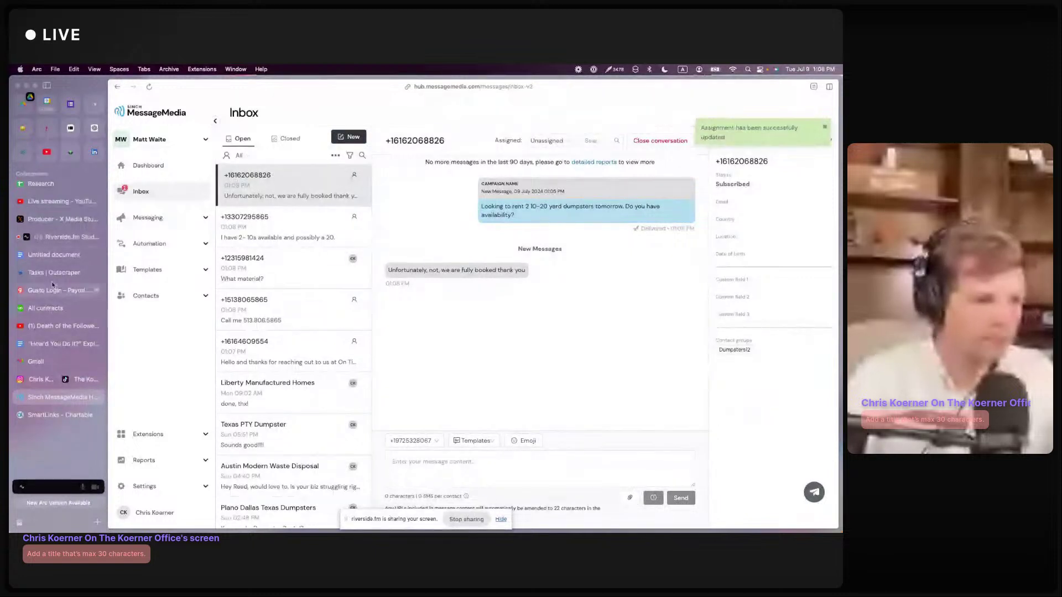
scroll(68, 212, up, 1)
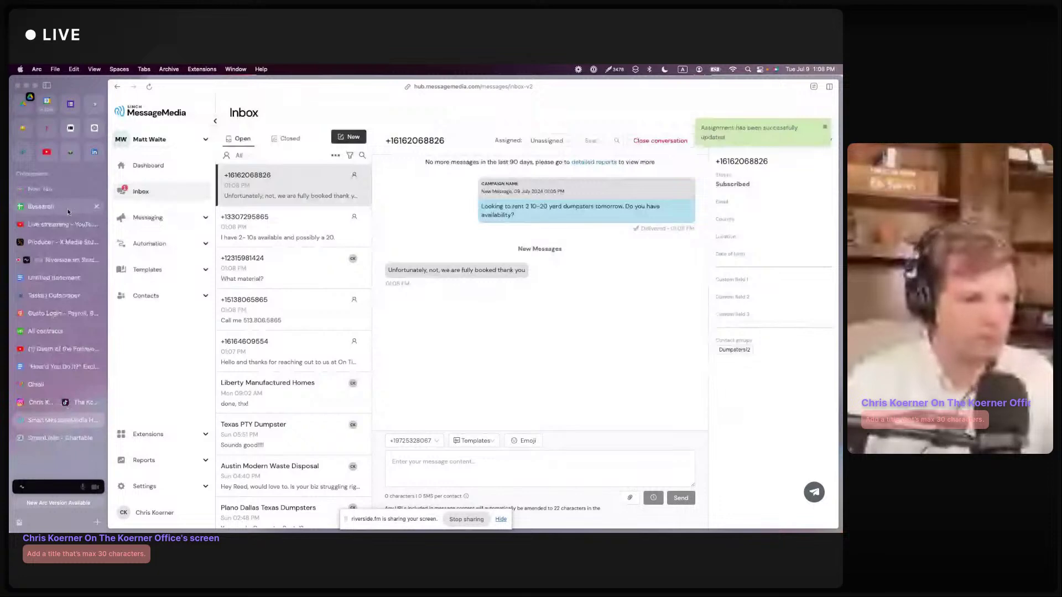
click(68, 211)
key(ctrl+f)
text(8826)
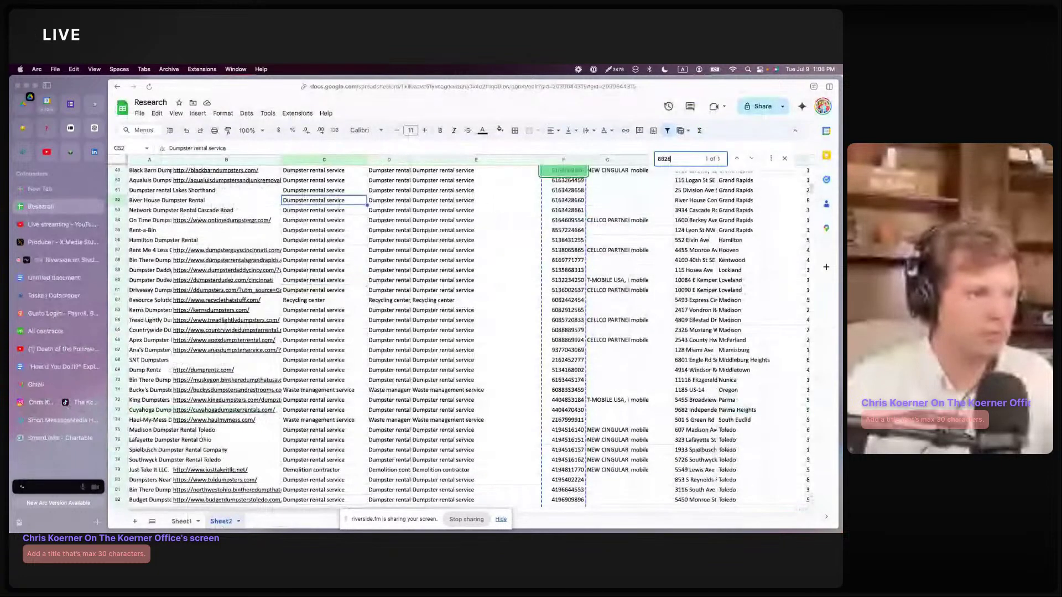
scroll(466, 302, up, 2)
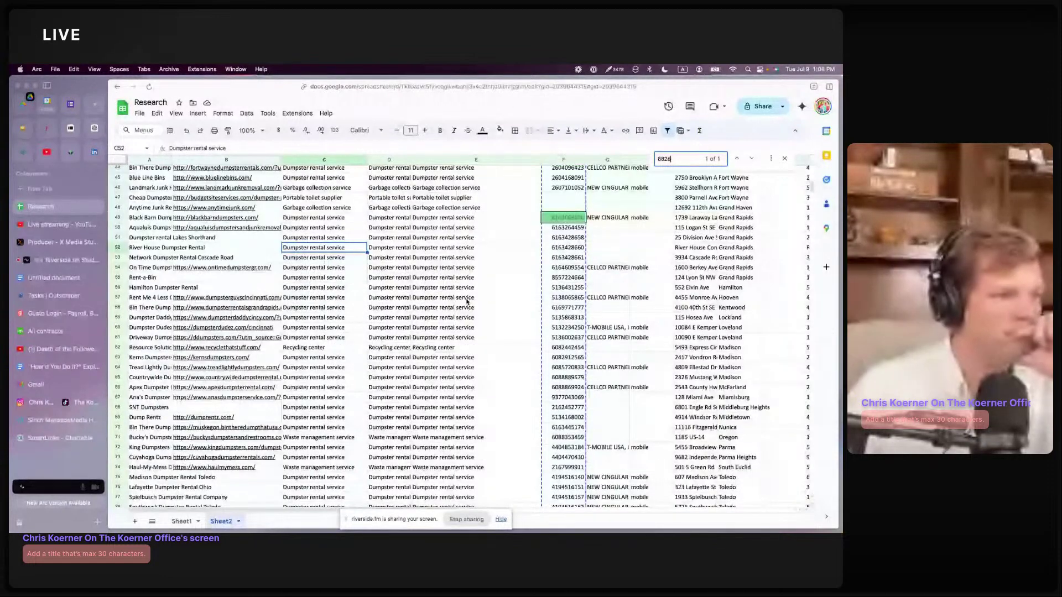
click(125, 218)
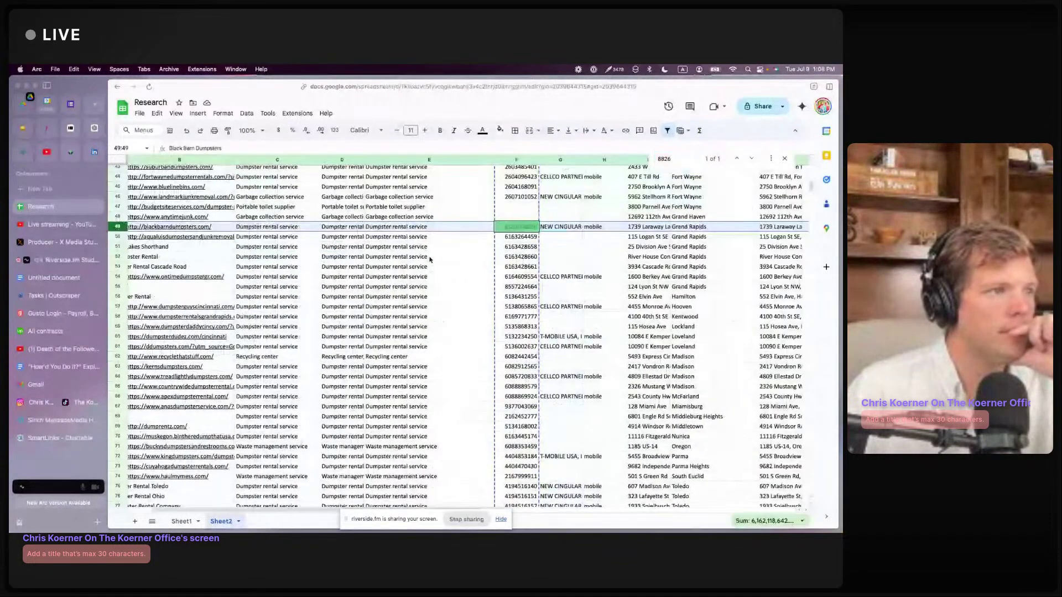
scroll(430, 260, right, 1)
scroll(430, 259, up, 1)
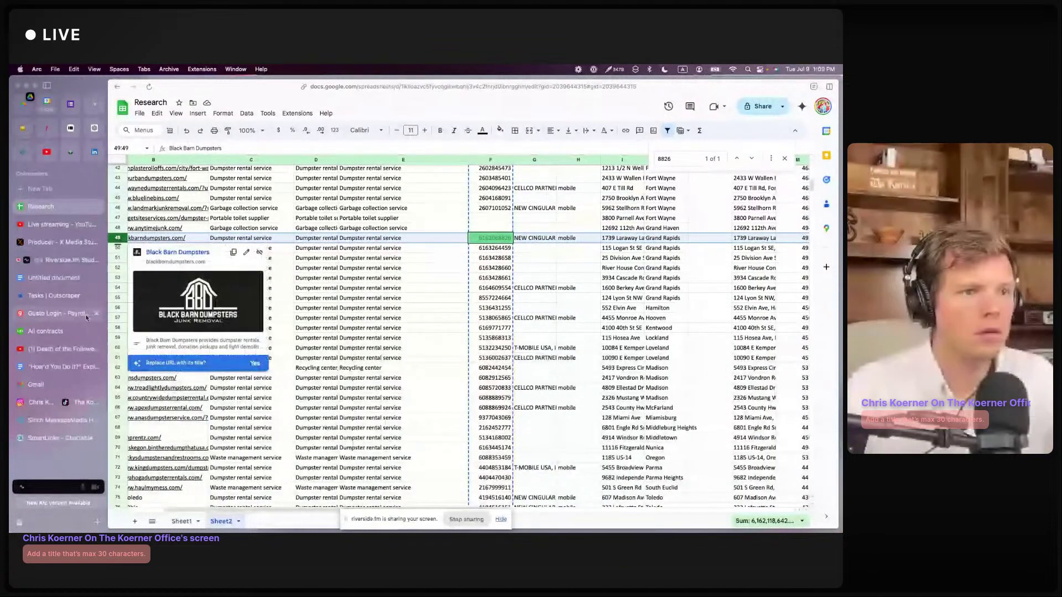
Step: Open the reply offering 10-yard dumpsters and search the Research spreadsheet for the last four digits of its phone number
click(57, 421)
click(276, 227)
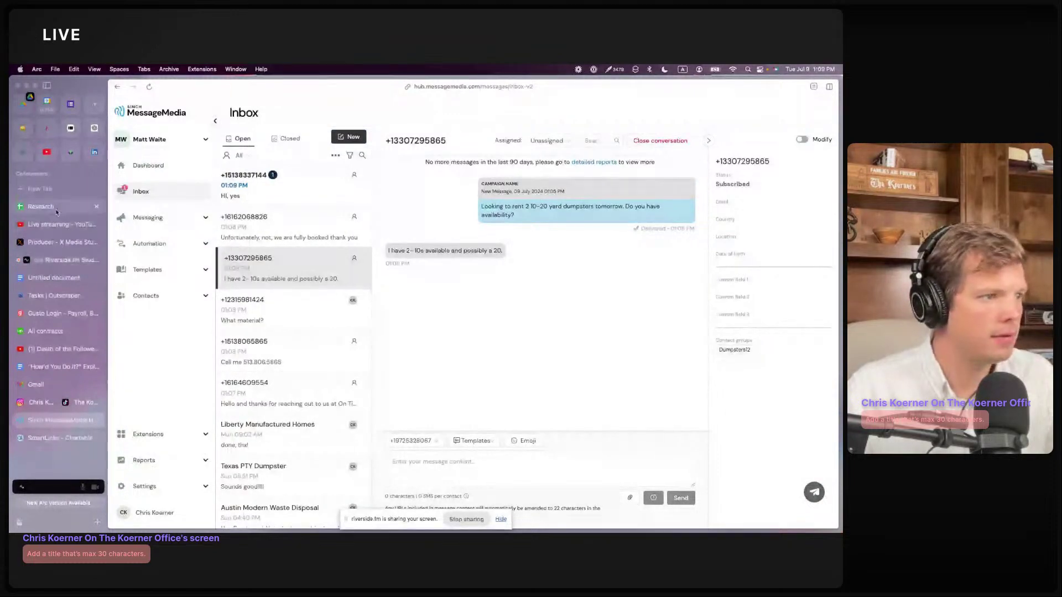
click(55, 211)
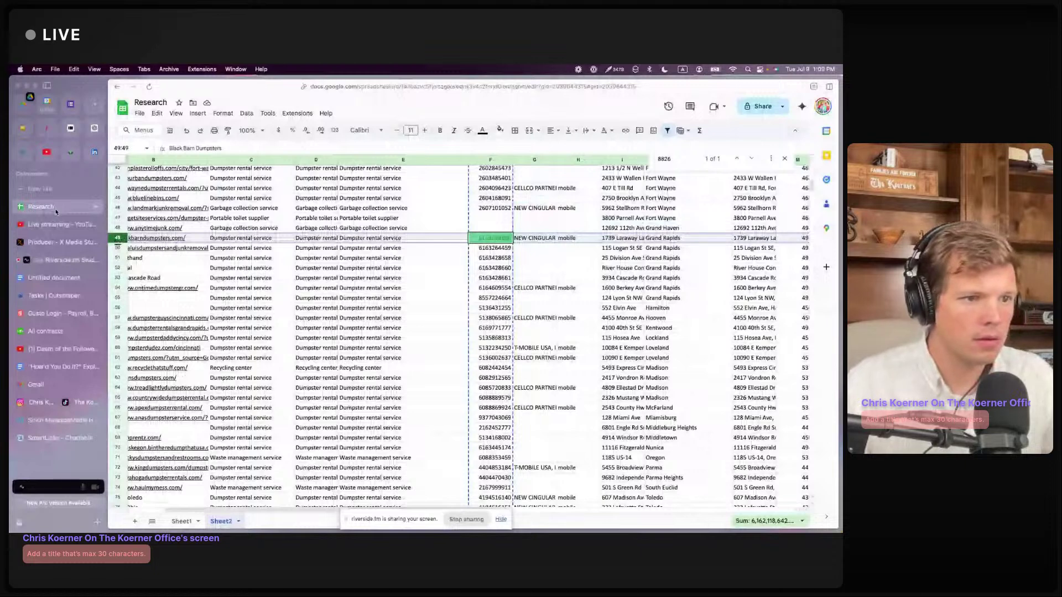
key(super+f)
text(5865)
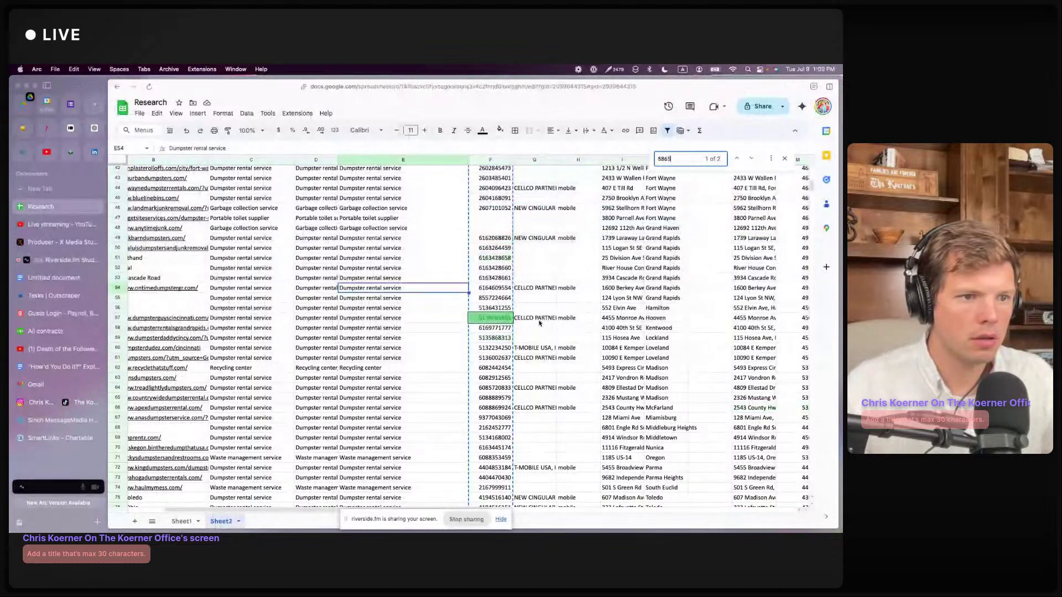
scroll(539, 323, right, 2)
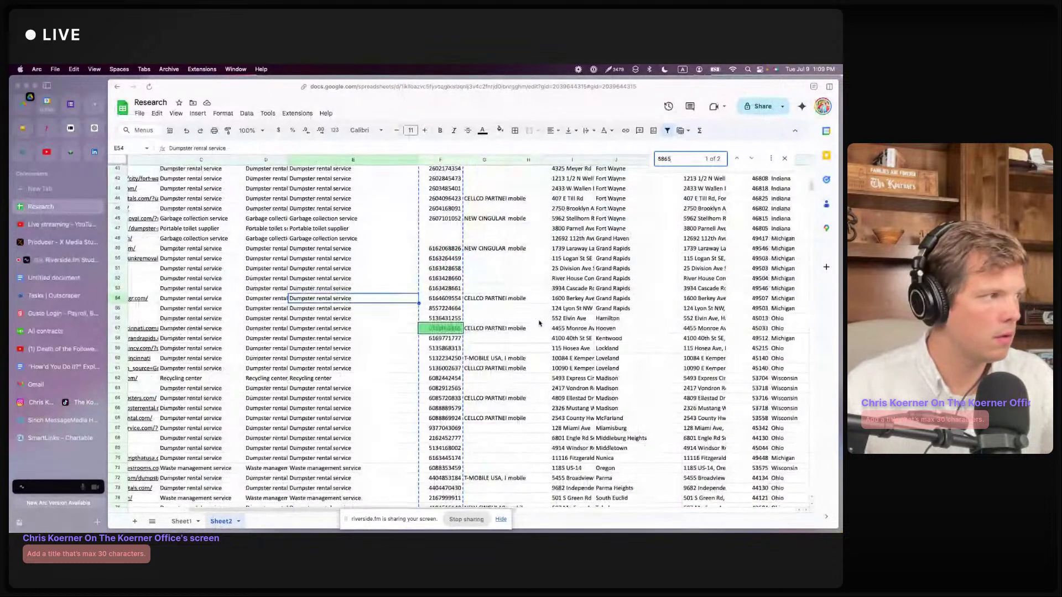
Step: Search Google for the matched company's street address from the spreadsheet and view its surrounding region in Google Maps
click(553, 330)
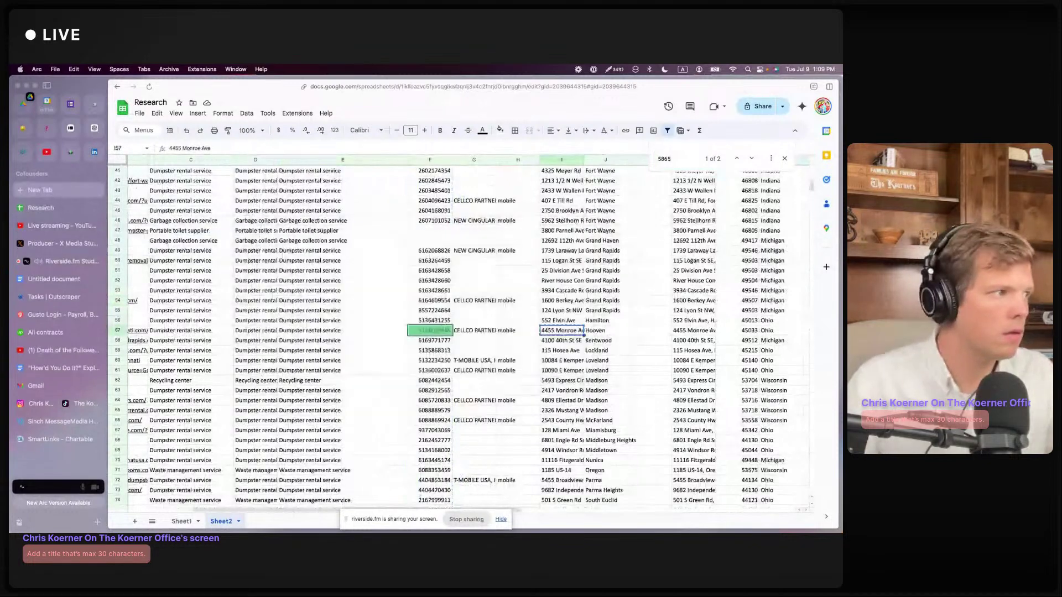
key(super+c)
key(super+t)
key(super+v)
key(Return)
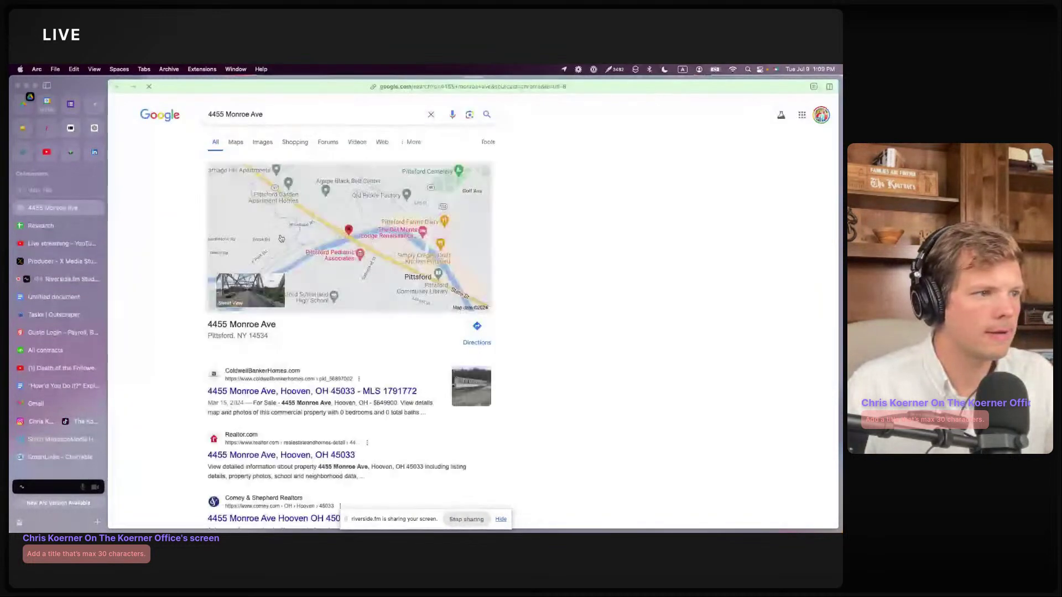
click(281, 238)
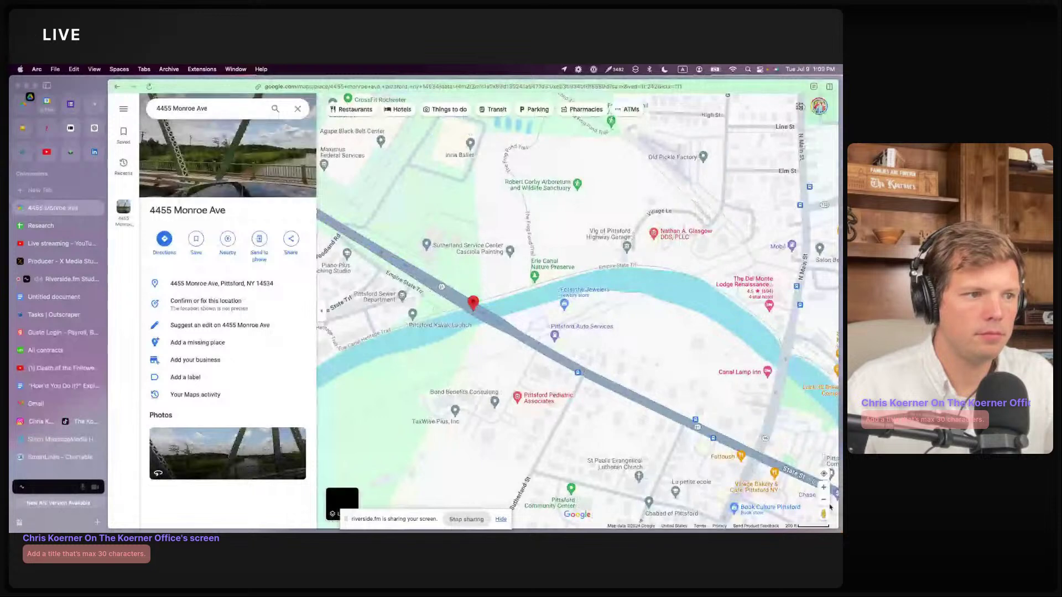
click(823, 500)
click(824, 501)
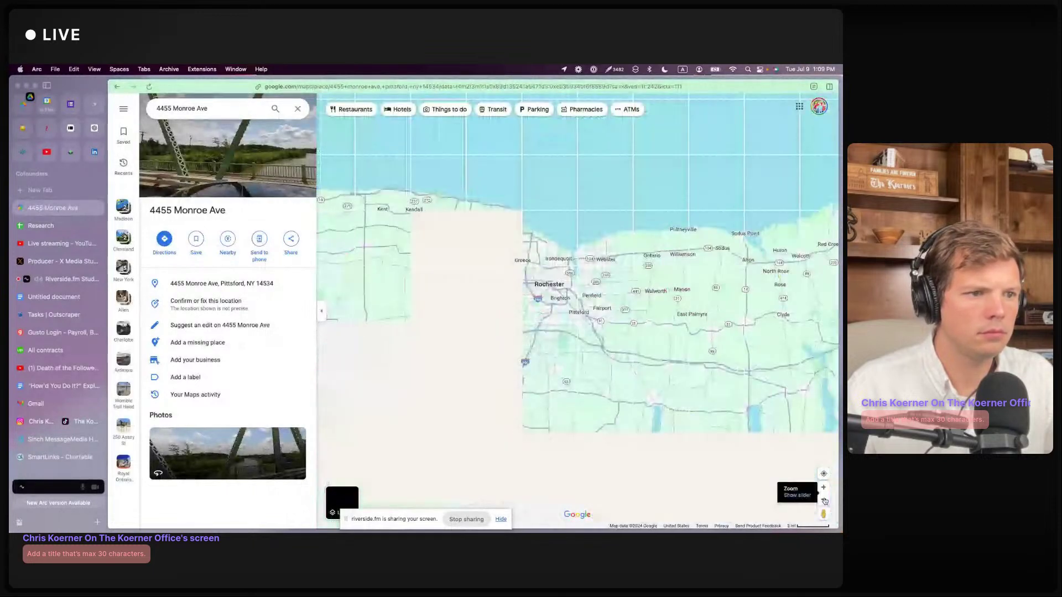
click(824, 500)
click(824, 500)
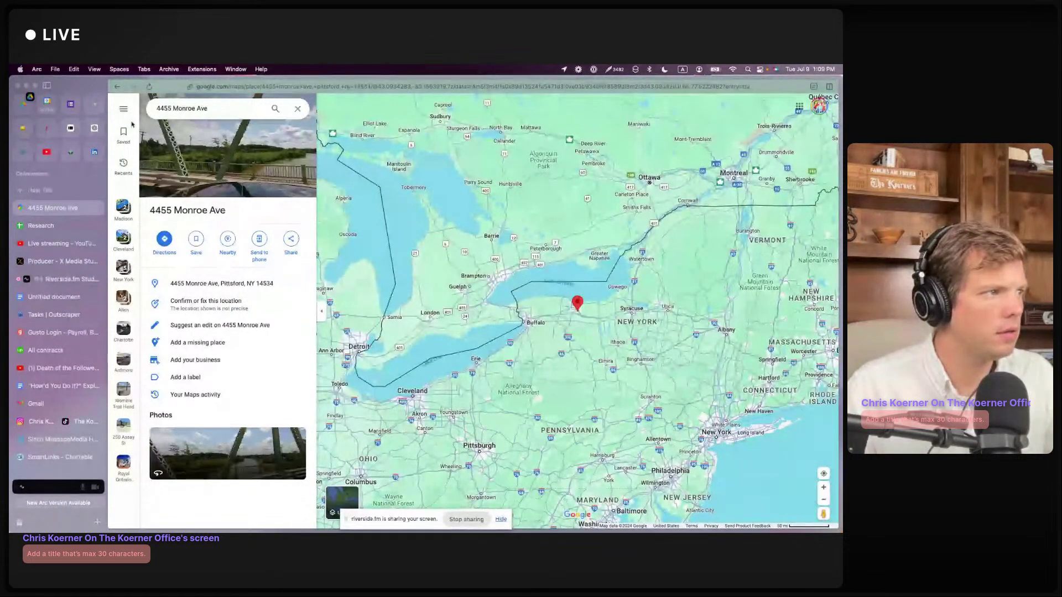
Step: Refine the Maps search by adding "hooven", select the Hooven, OH match and examine which major city is nearby
click(232, 108)
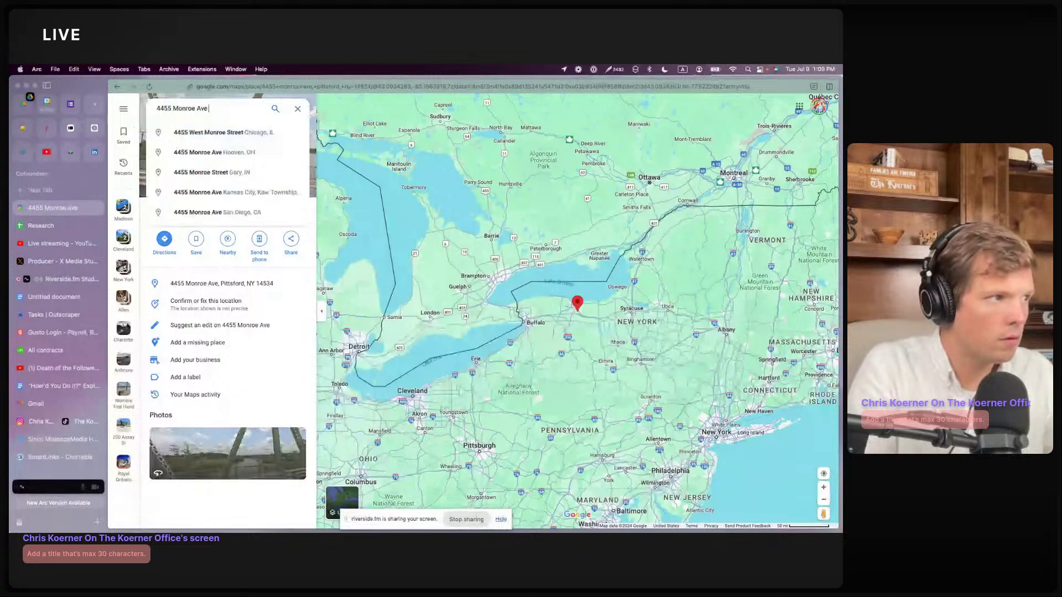
text(hooven)
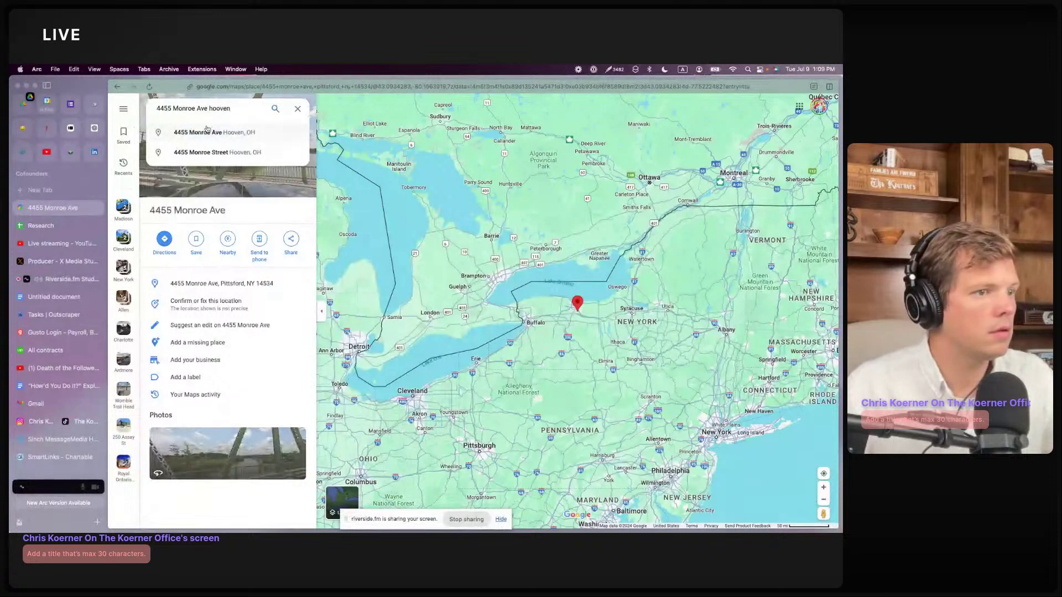
click(207, 131)
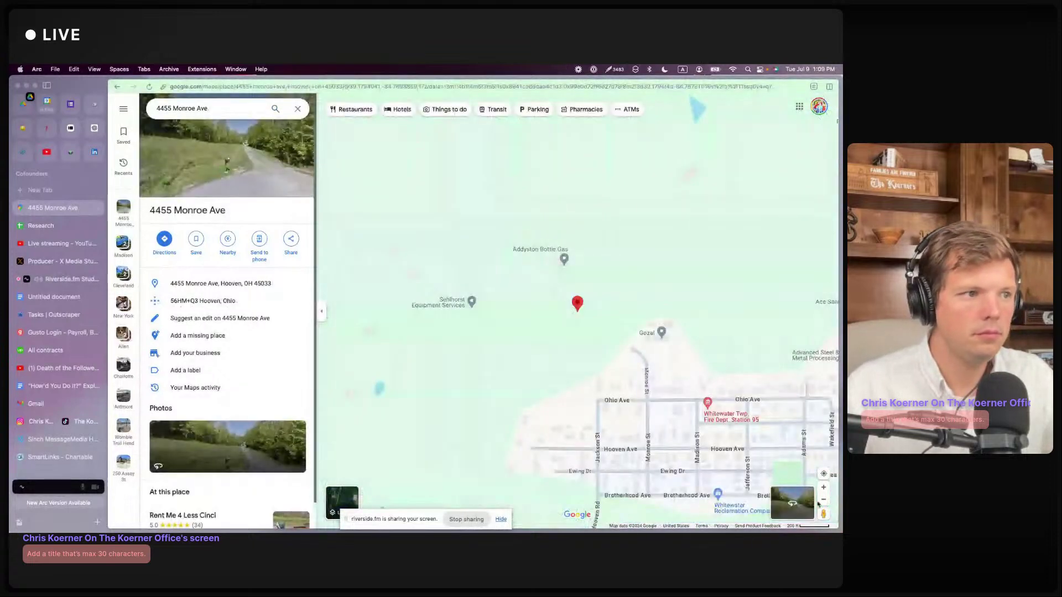
click(823, 501)
click(823, 502)
click(824, 502)
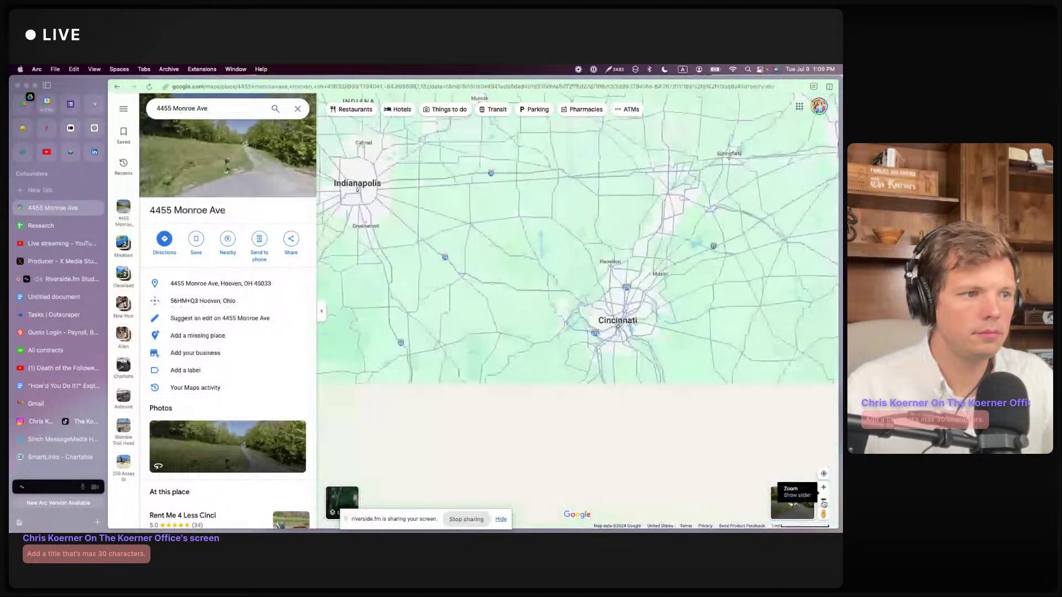
Step: Return to the MessageMedia inbox by way of the Research spreadsheet and read Silverback Haulers' reply on its 2024 fees
click(81, 226)
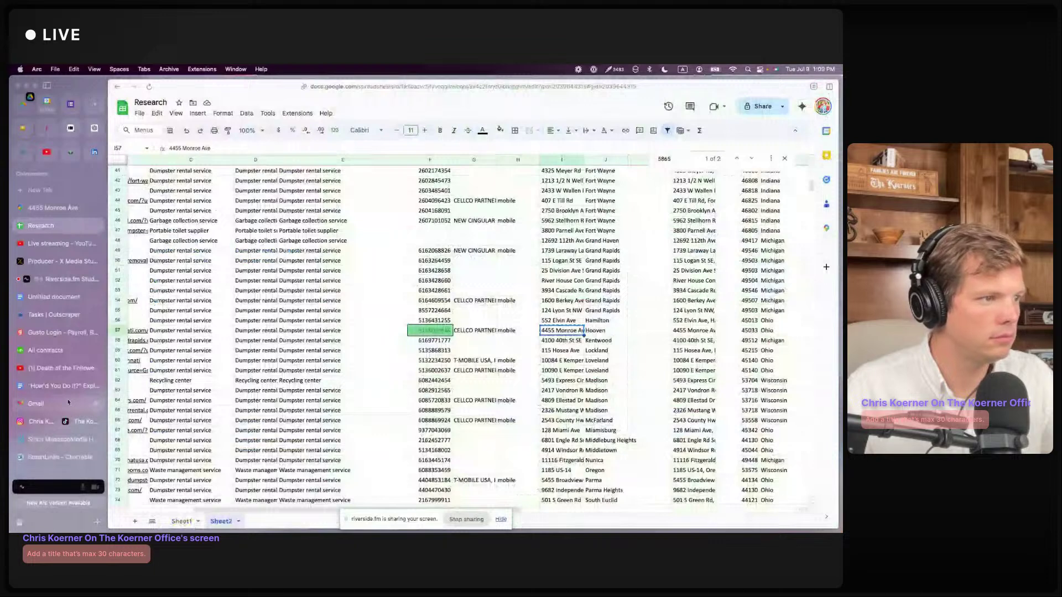
click(75, 454)
click(78, 445)
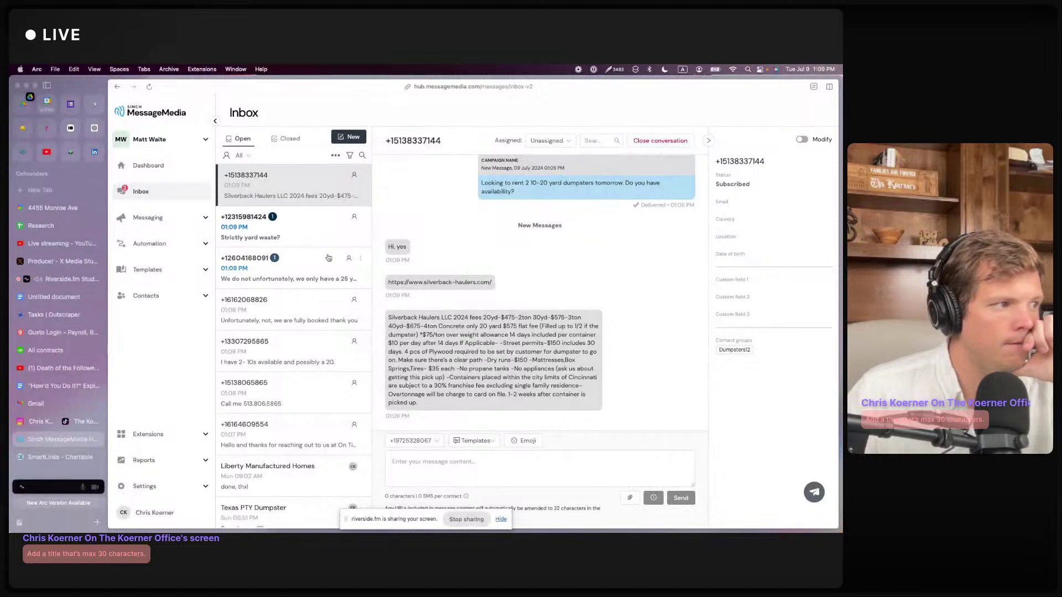
Step: Send "yes" to the company asking "Strictly yard waste?" and open the remaining unread reply
click(303, 229)
text(yes)
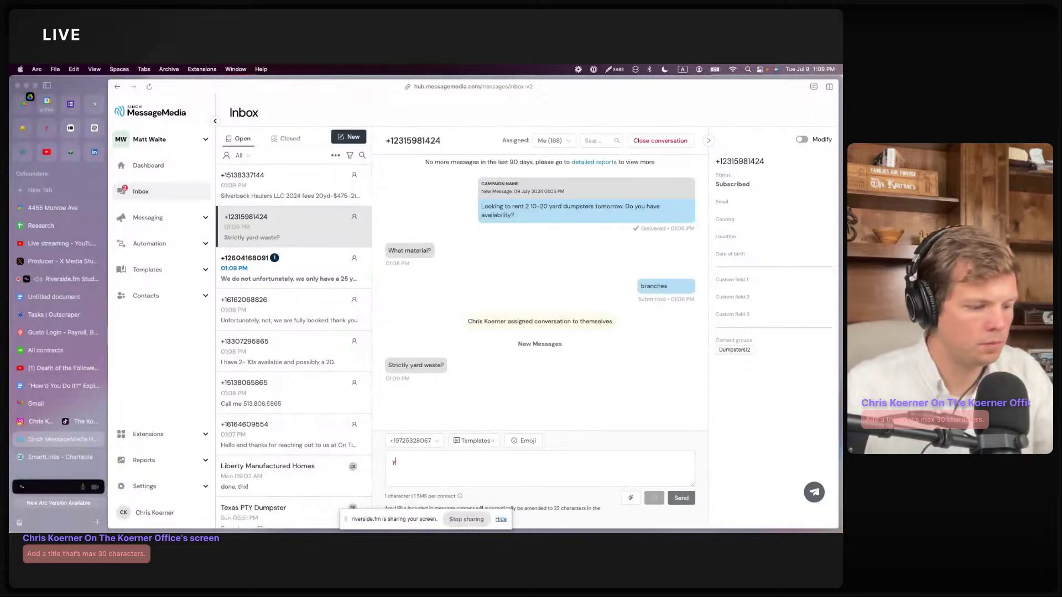
click(681, 498)
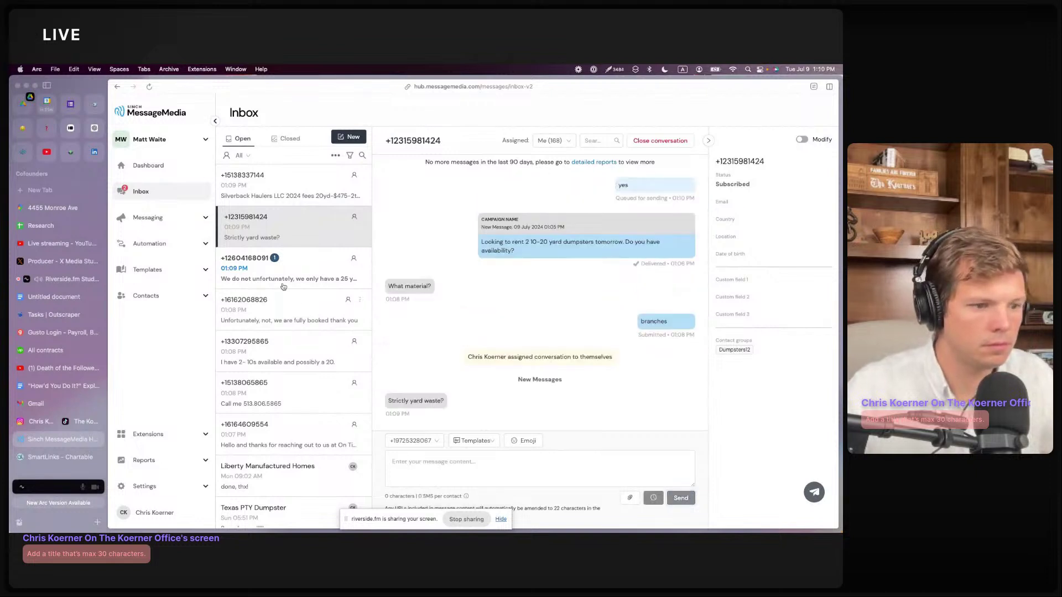
click(310, 268)
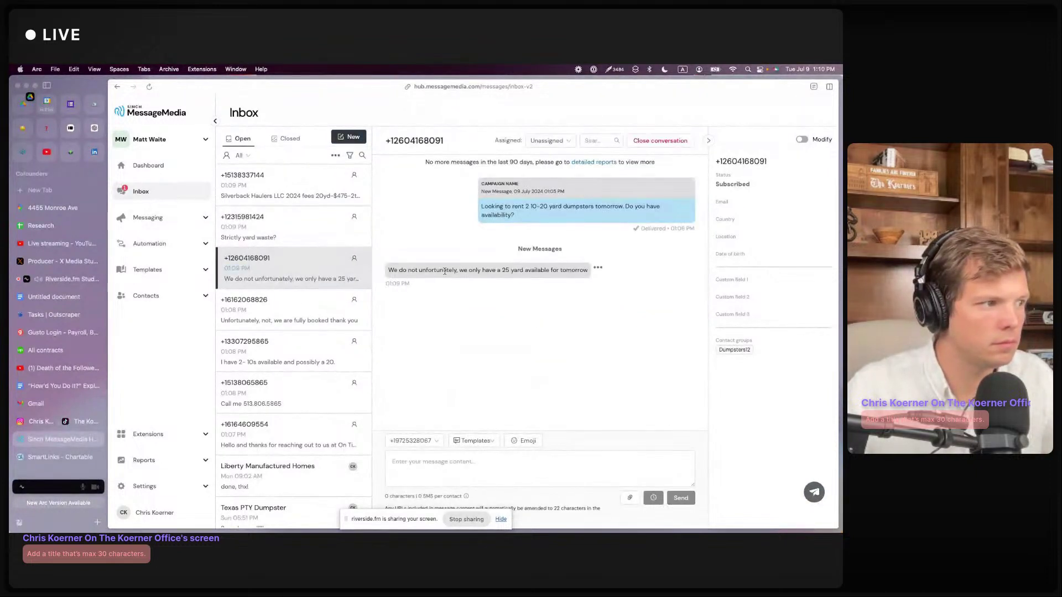
Step: Find the replying company in the Research spreadsheet by the last digits of its phone number and view its website
click(46, 227)
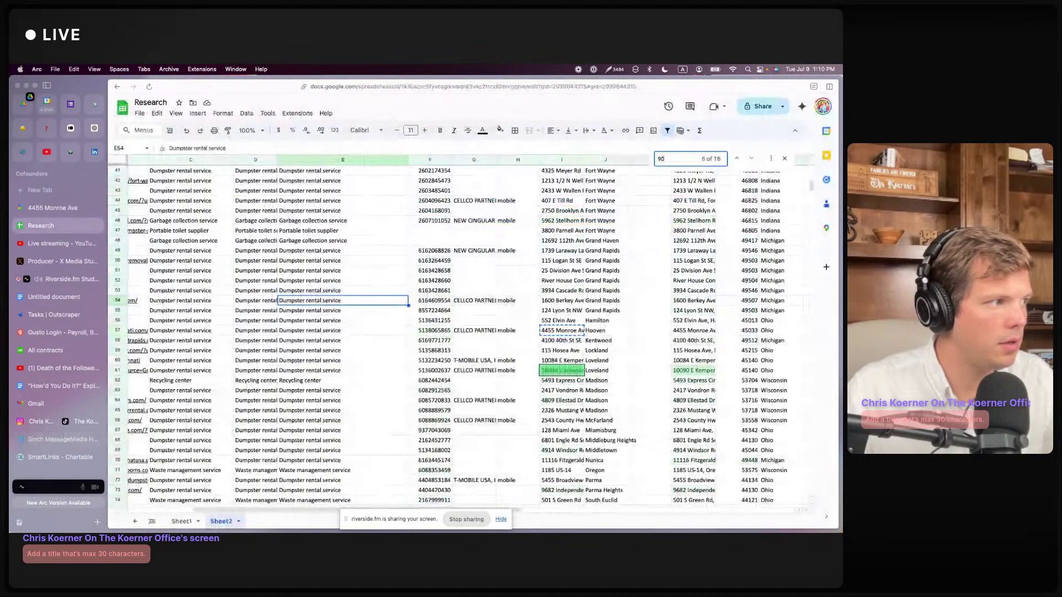
text(8091)
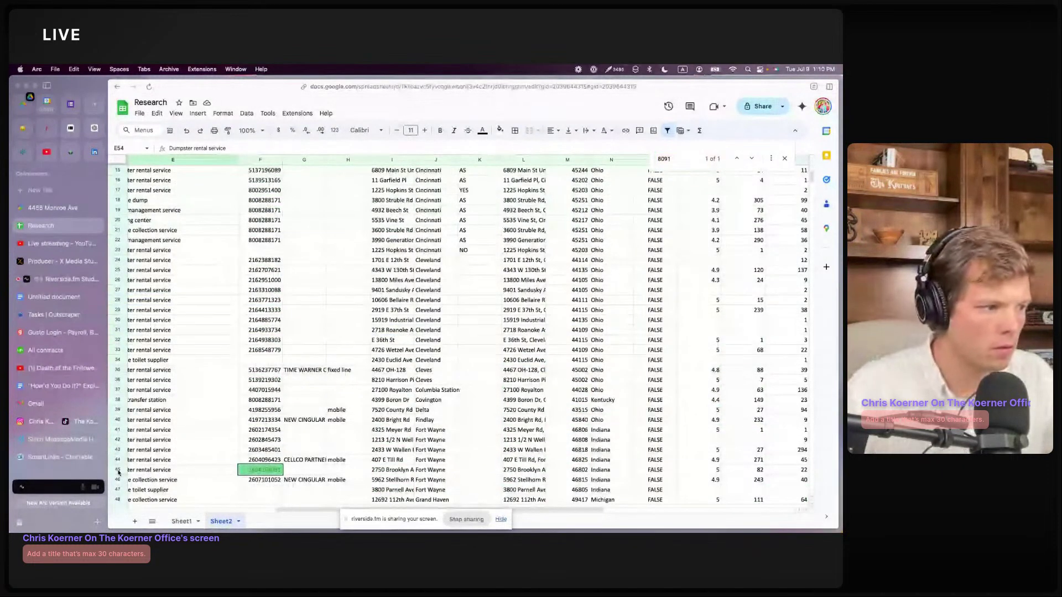
click(118, 470)
scroll(493, 450, right, 3)
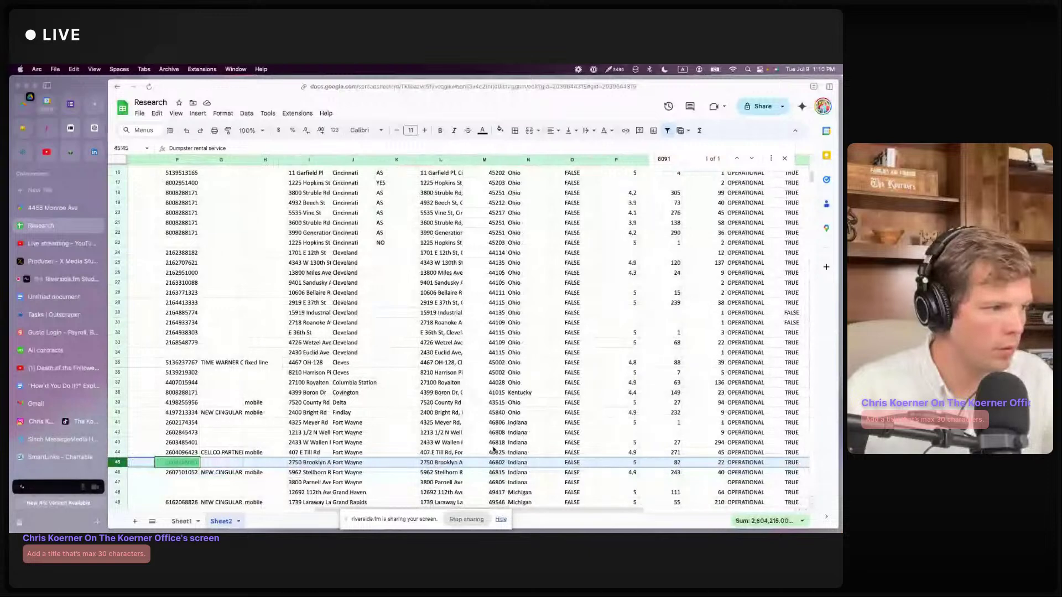
scroll(494, 450, left, 5)
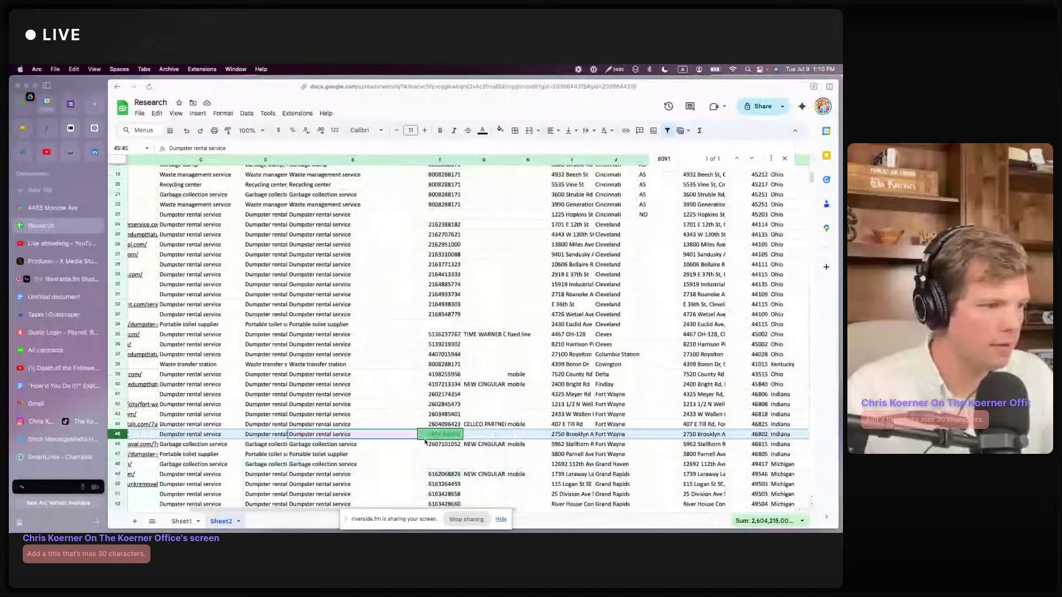
scroll(425, 442, left, 5)
click(182, 437)
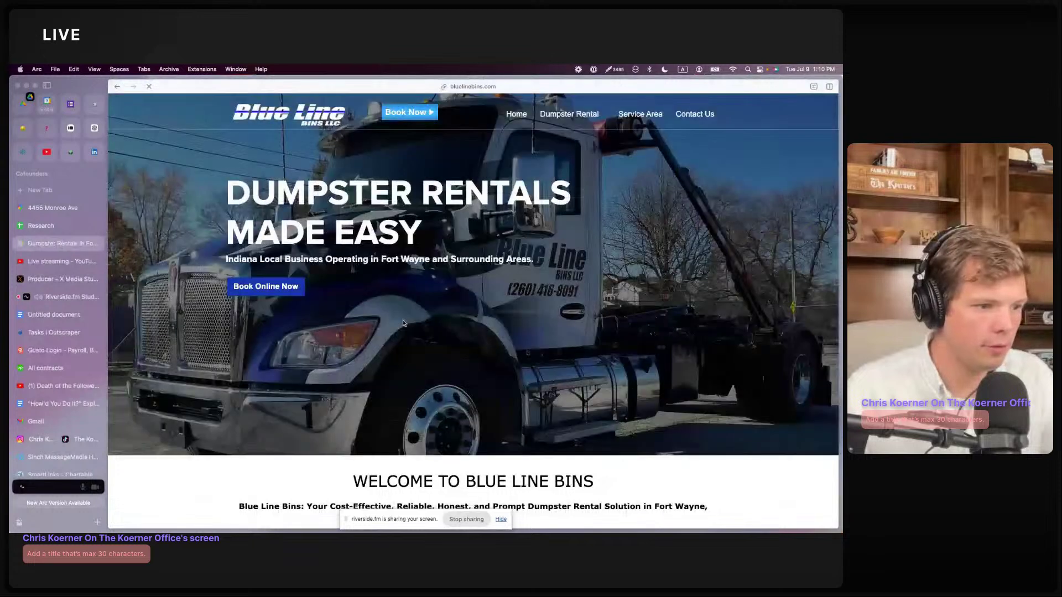
click(98, 245)
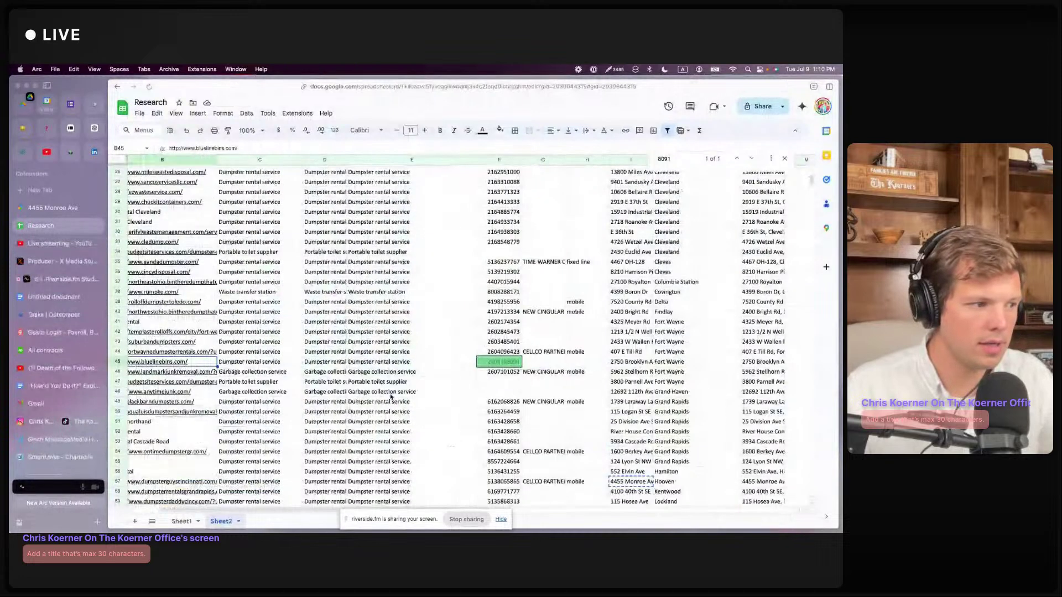
Step: Check the MessageMedia inbox for new replies and read the latest viewer questions in the YouTube Studio live chat
click(58, 439)
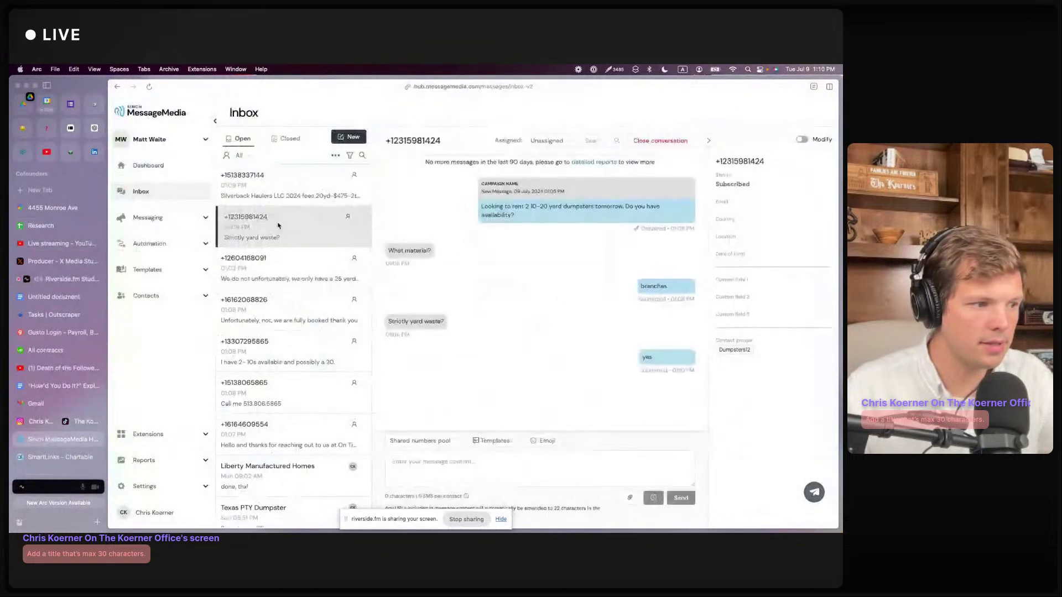
click(53, 245)
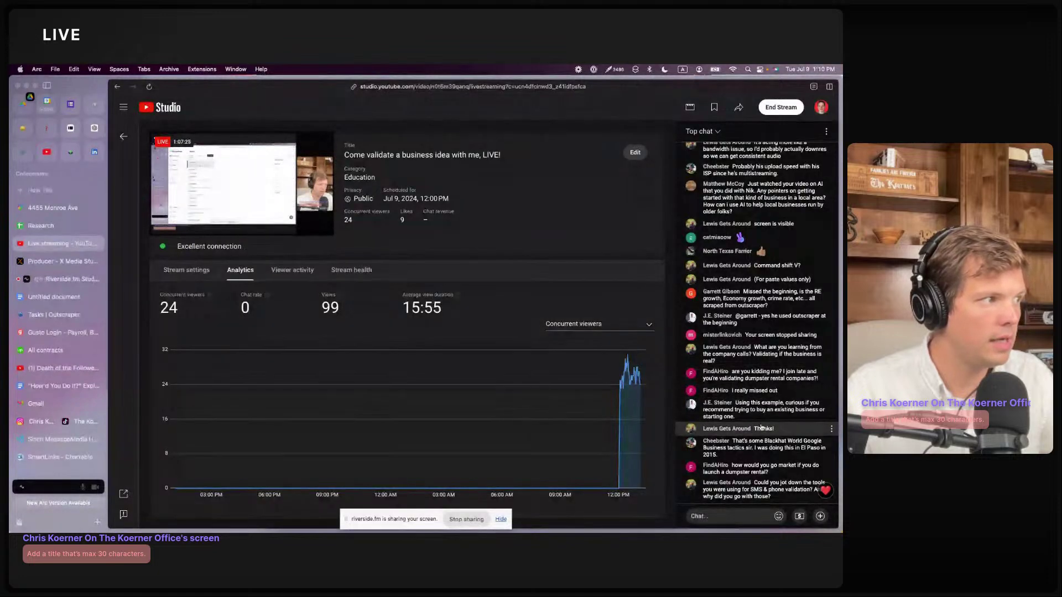
scroll(761, 428, up, 1)
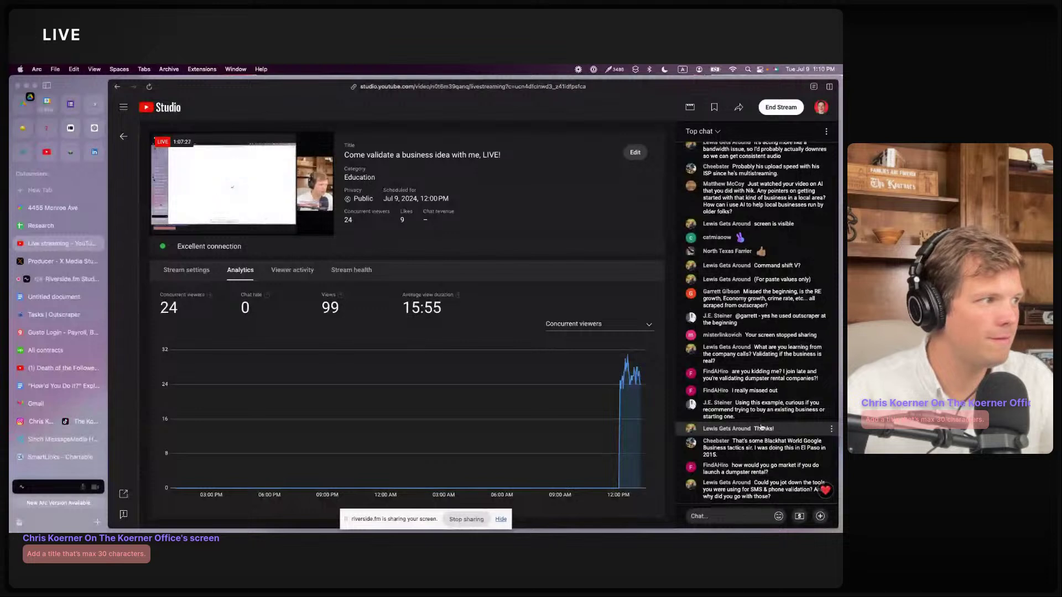
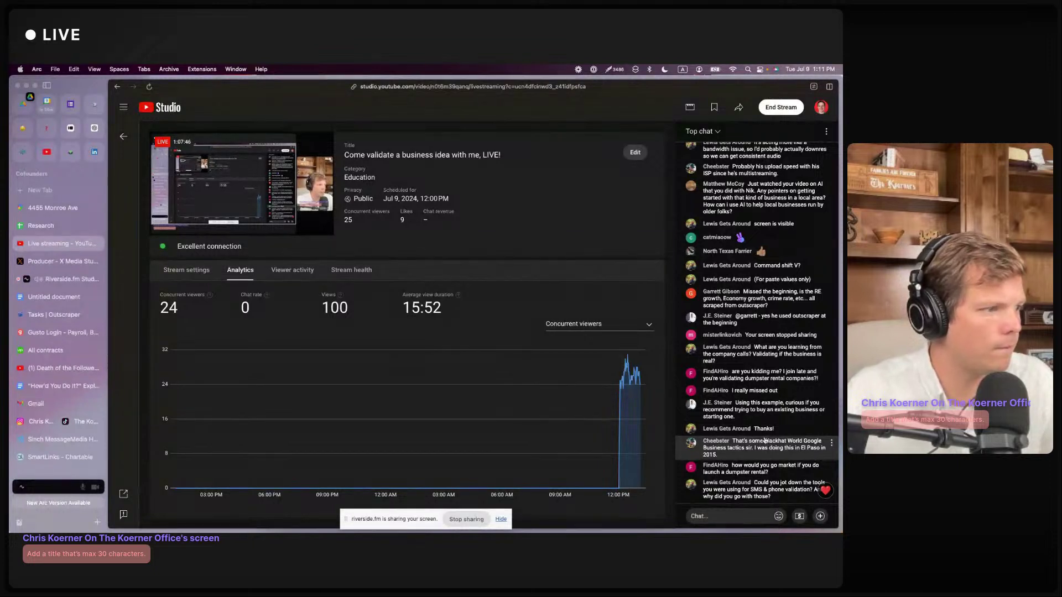
Step: View the Outscraper task list and return to the MessageMedia inbox
click(44, 213)
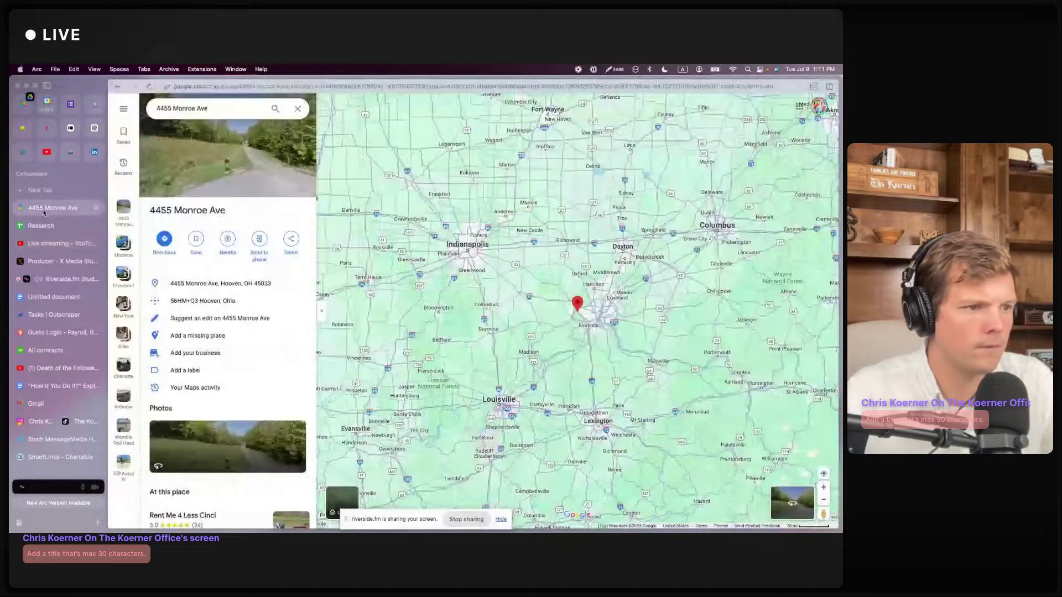
click(41, 225)
click(56, 261)
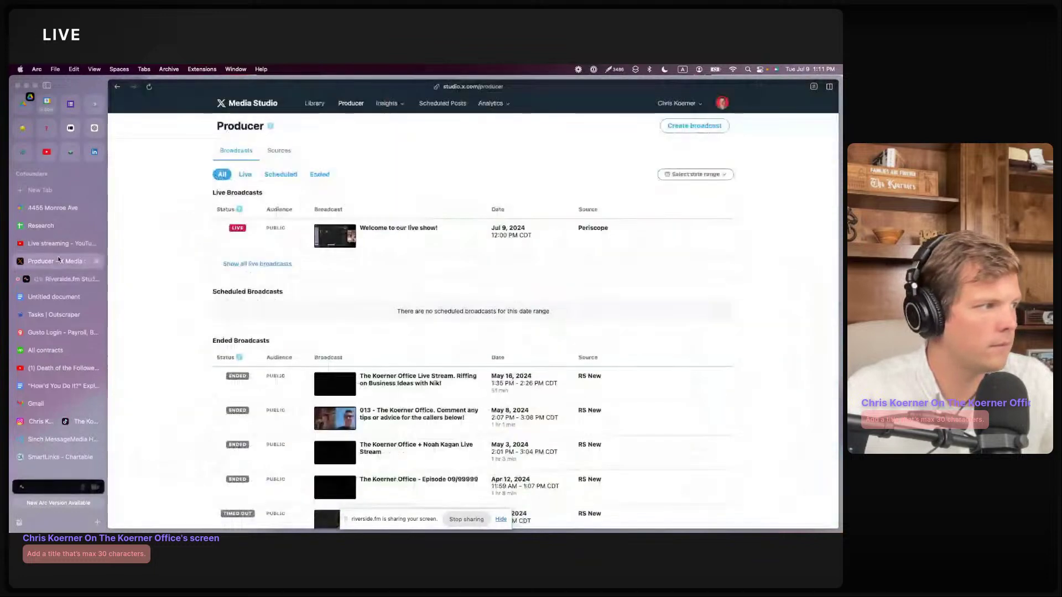
click(52, 244)
click(55, 315)
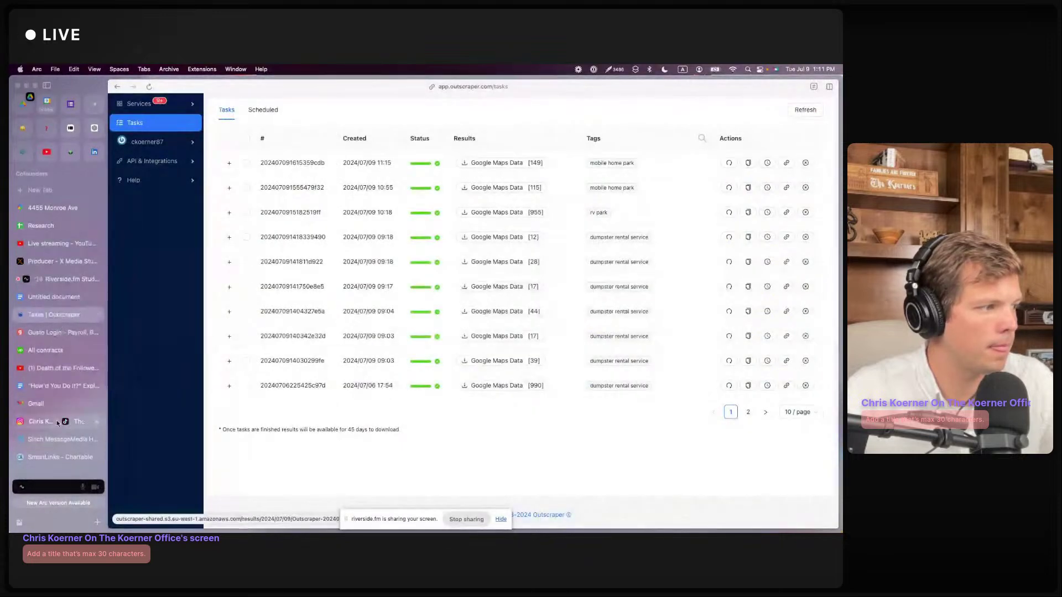
click(51, 441)
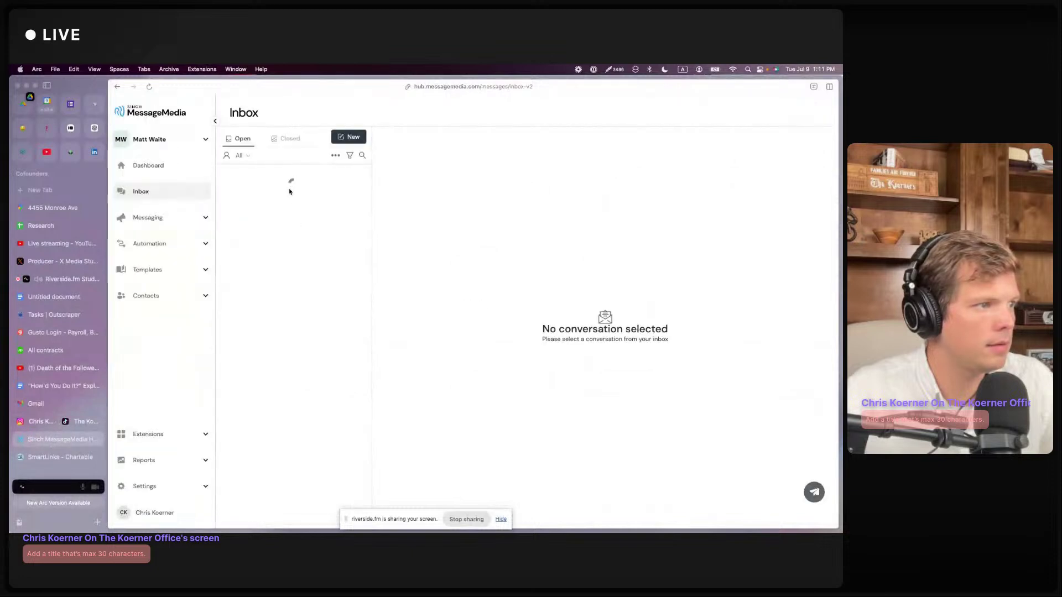
Step: Open the competitors' conversations one after another down to On Time Dumpster Rental's reply and read its rental rates
click(313, 198)
click(296, 227)
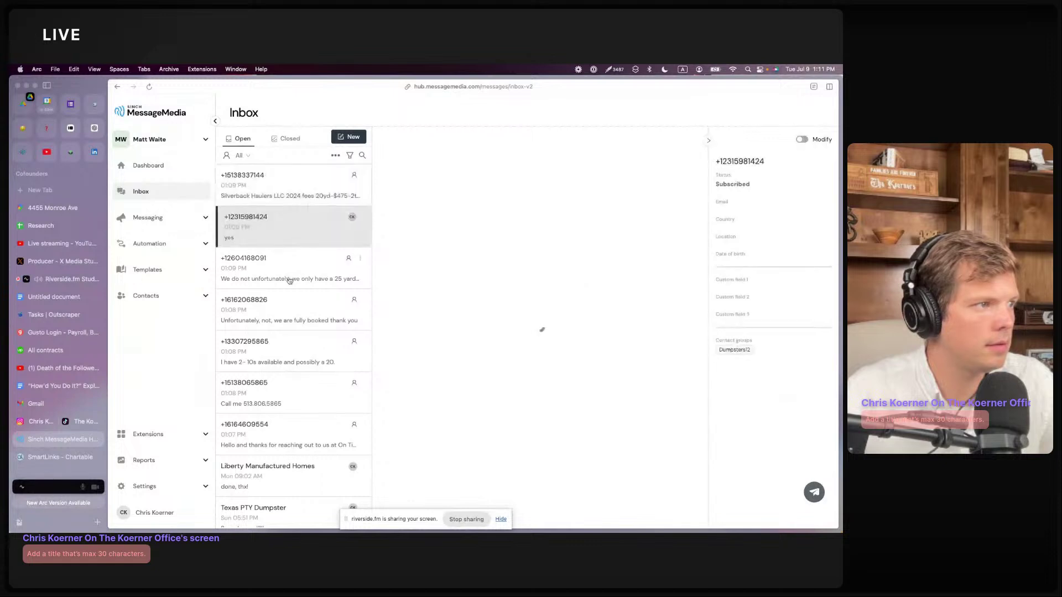
click(299, 271)
click(284, 309)
click(276, 390)
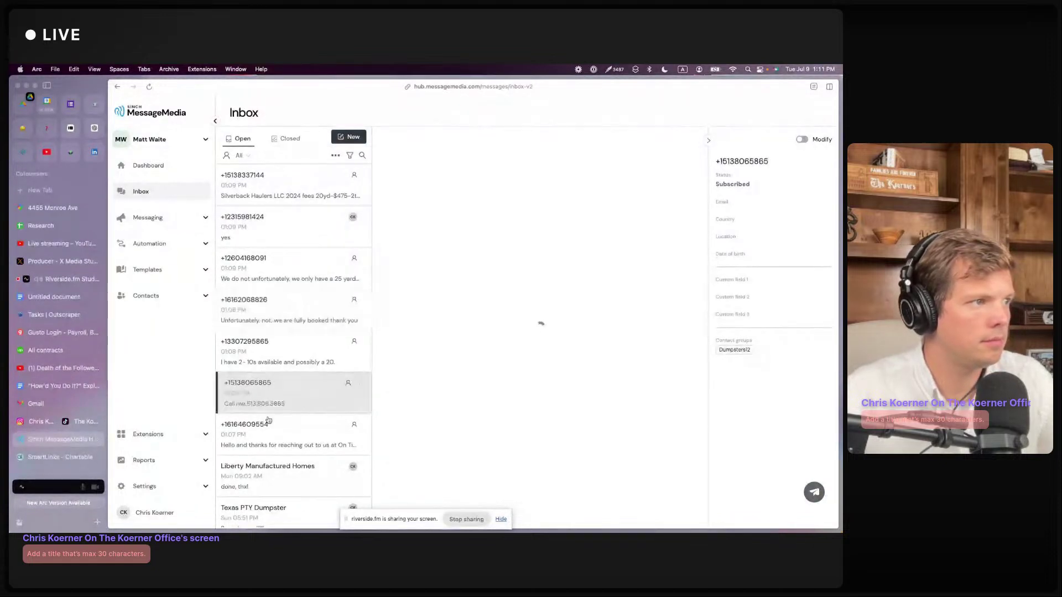
click(267, 438)
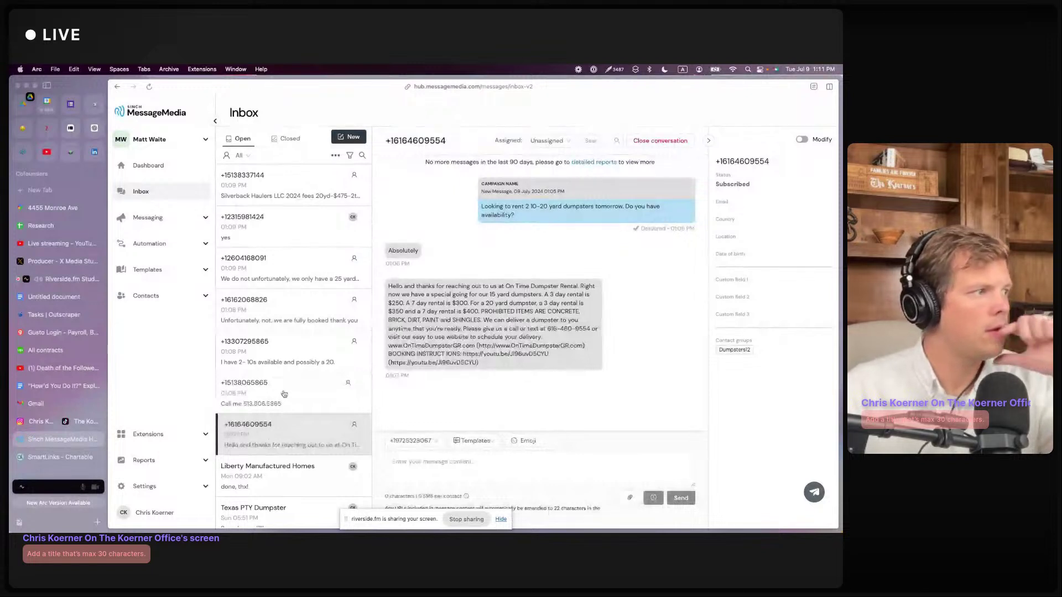
Step: Go through the newest conversations again from Silverback Haulers and reopen the reply offering only a 25 yard dumpster
click(298, 186)
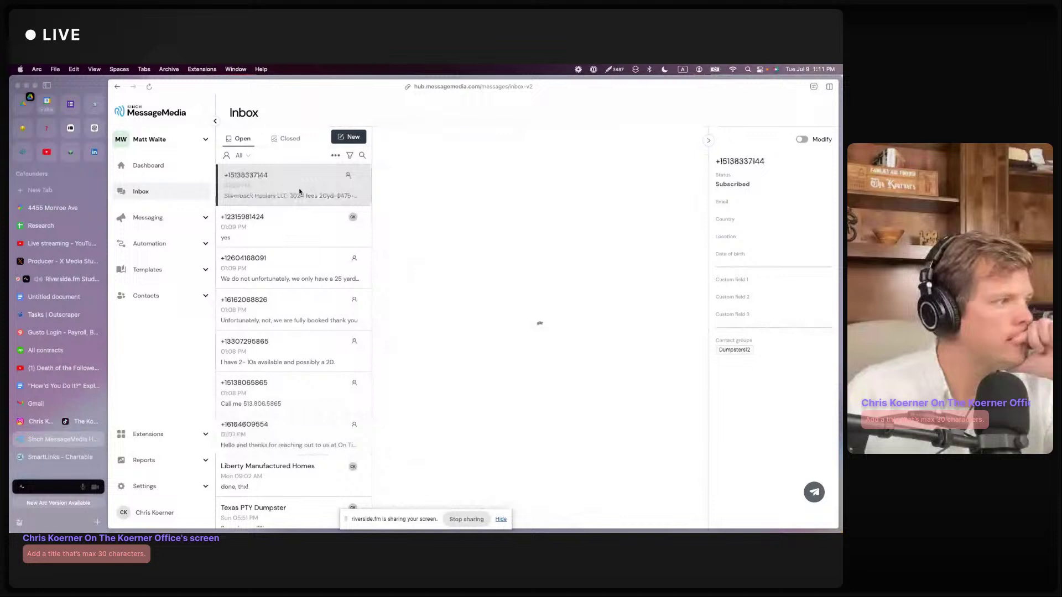
click(280, 217)
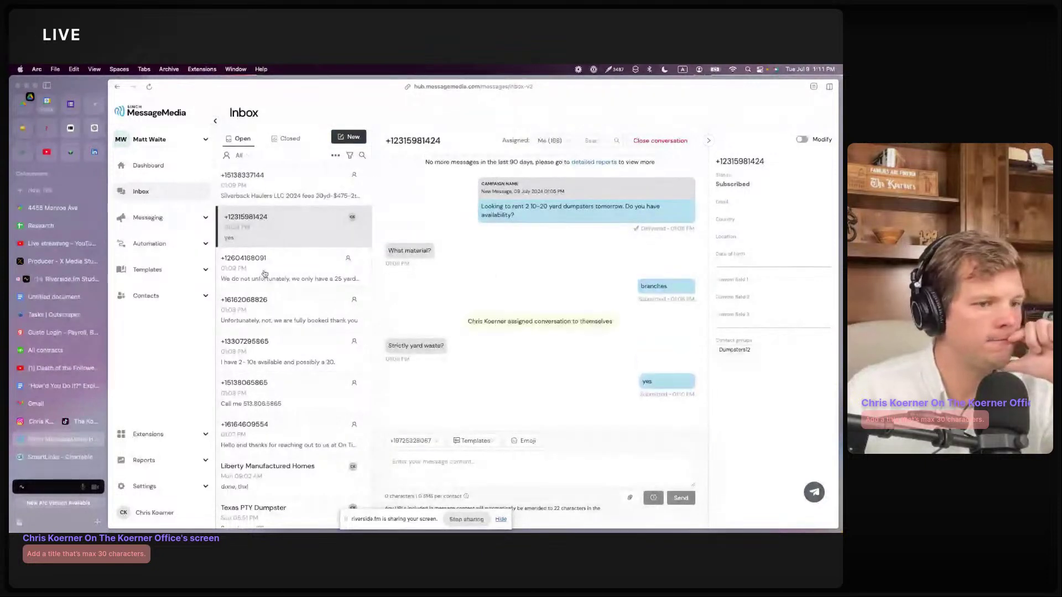
click(305, 253)
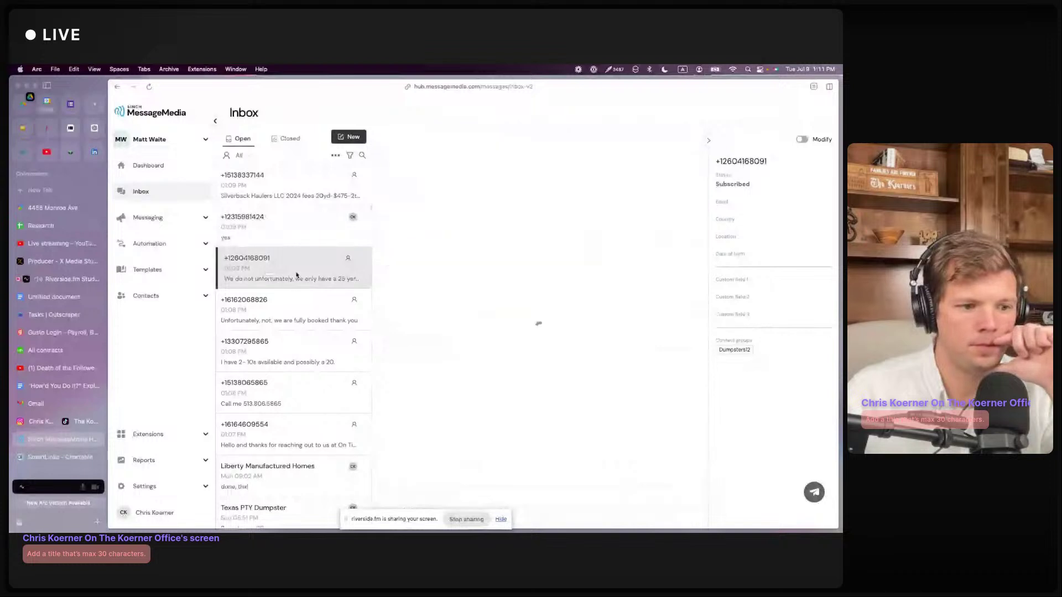
click(283, 307)
click(284, 277)
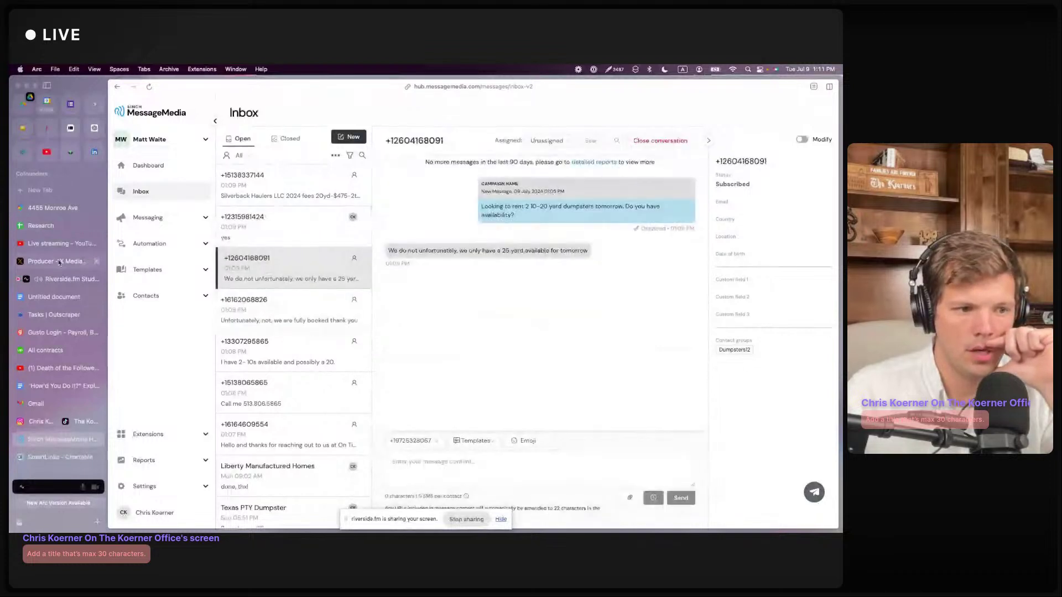
Step: Copy Blue Line Bins' street address and city from the Research spreadsheet and search for them in Google Maps
click(64, 226)
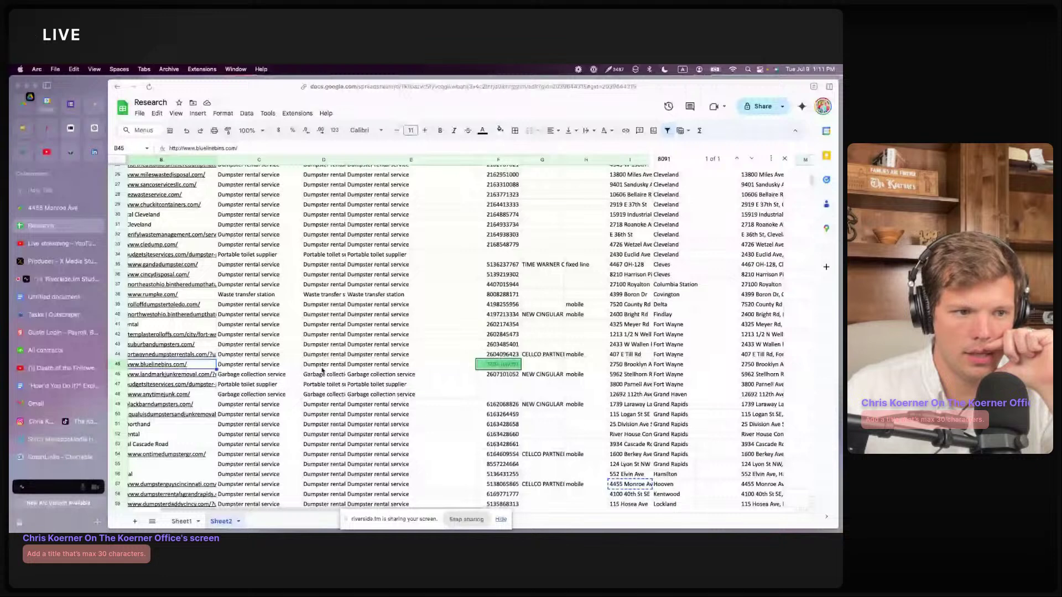
drag(665, 365, 646, 366)
key(super+c)
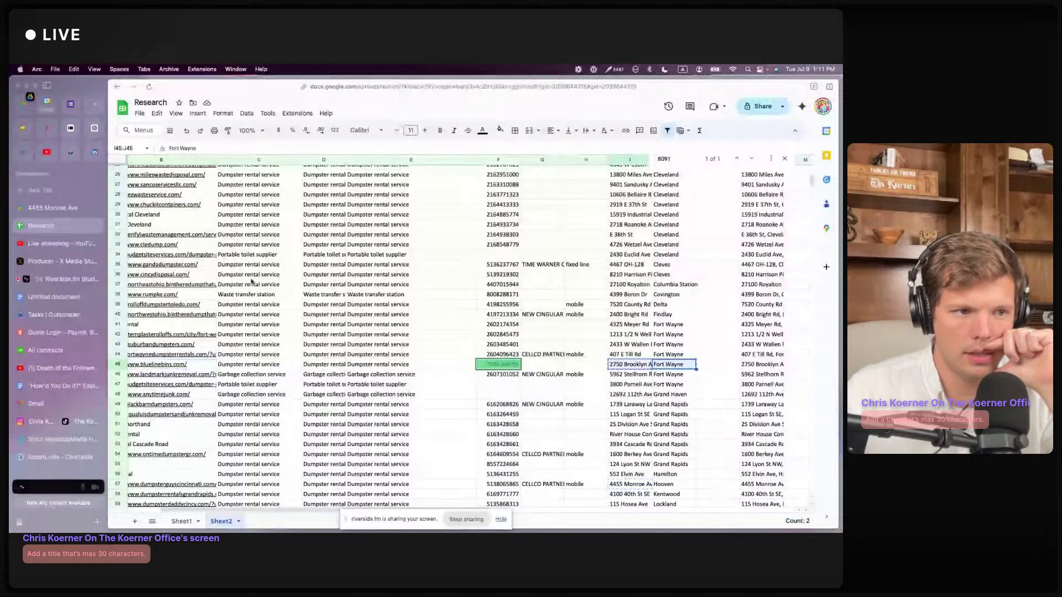
click(56, 208)
click(223, 109)
key(super+v)
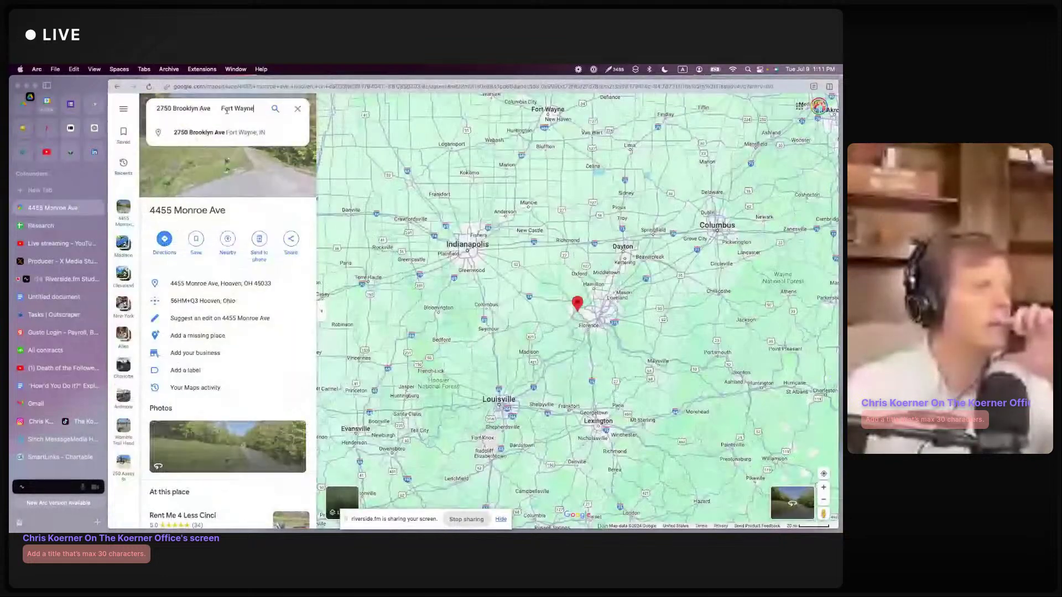
key(Return)
Step: Switch the map to satellite imagery and examine the Blue Line Bins lot for parked trucks and dumpsters
click(349, 494)
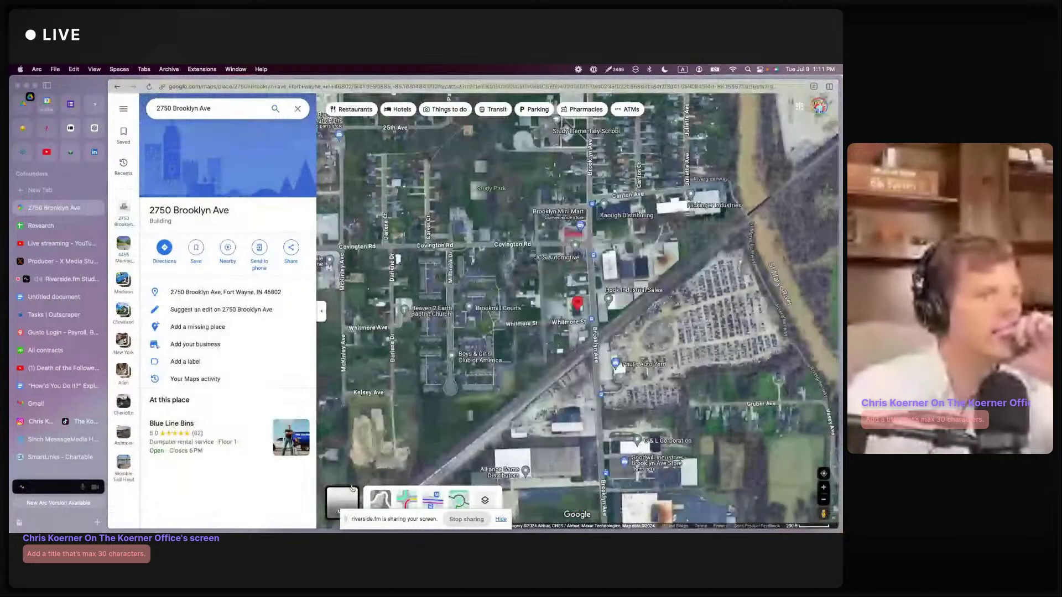
click(823, 488)
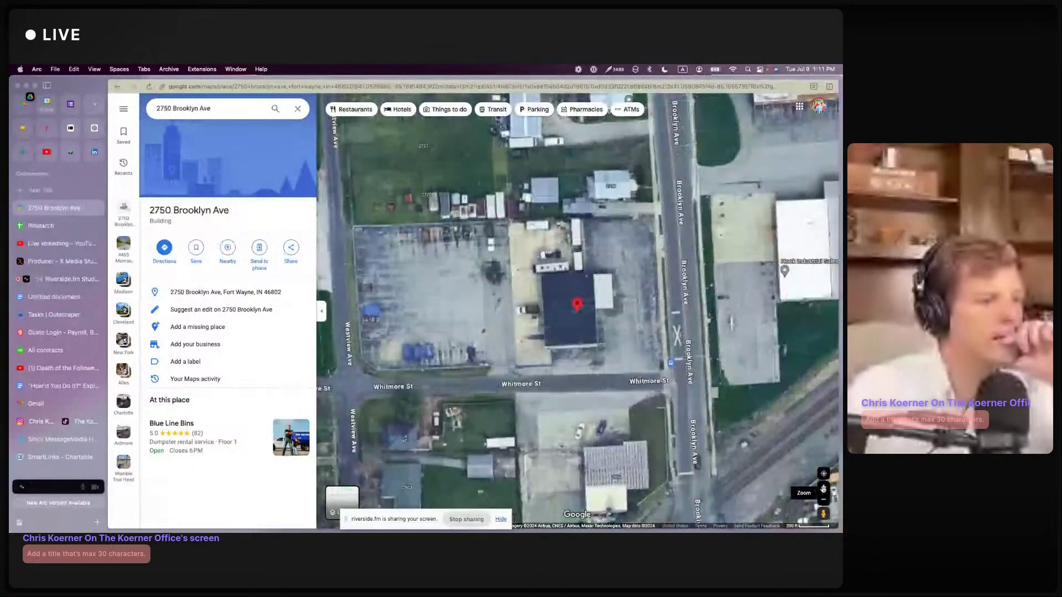
drag(600, 382, 766, 368)
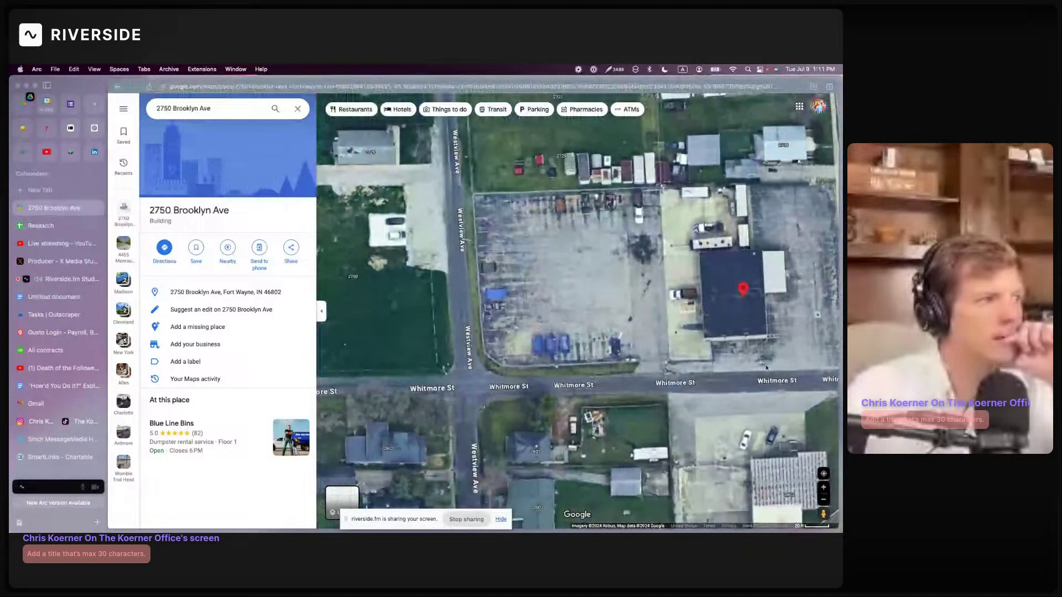
click(822, 487)
drag(601, 274, 467, 342)
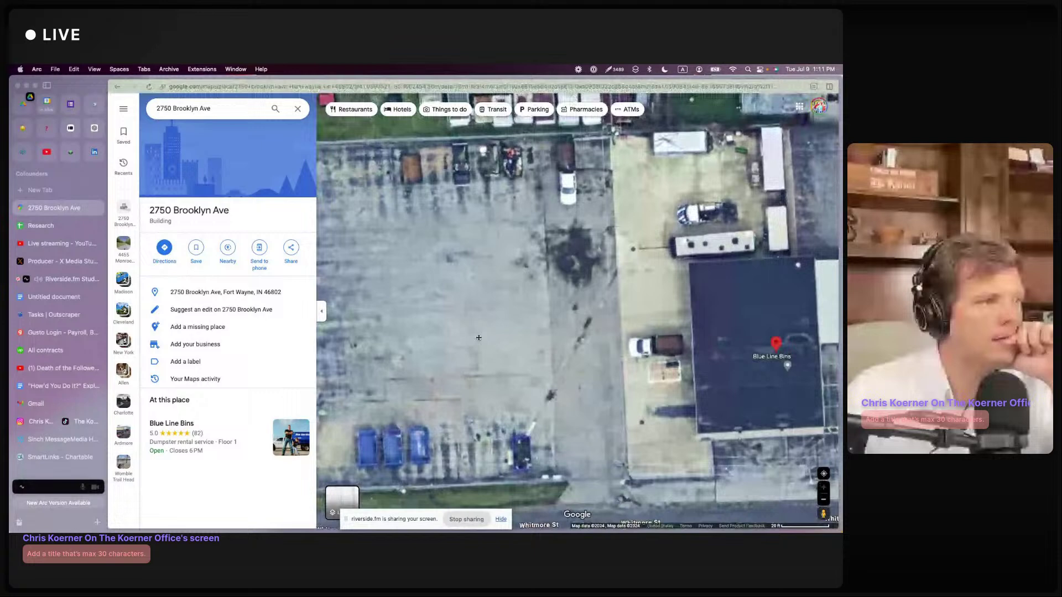
click(827, 502)
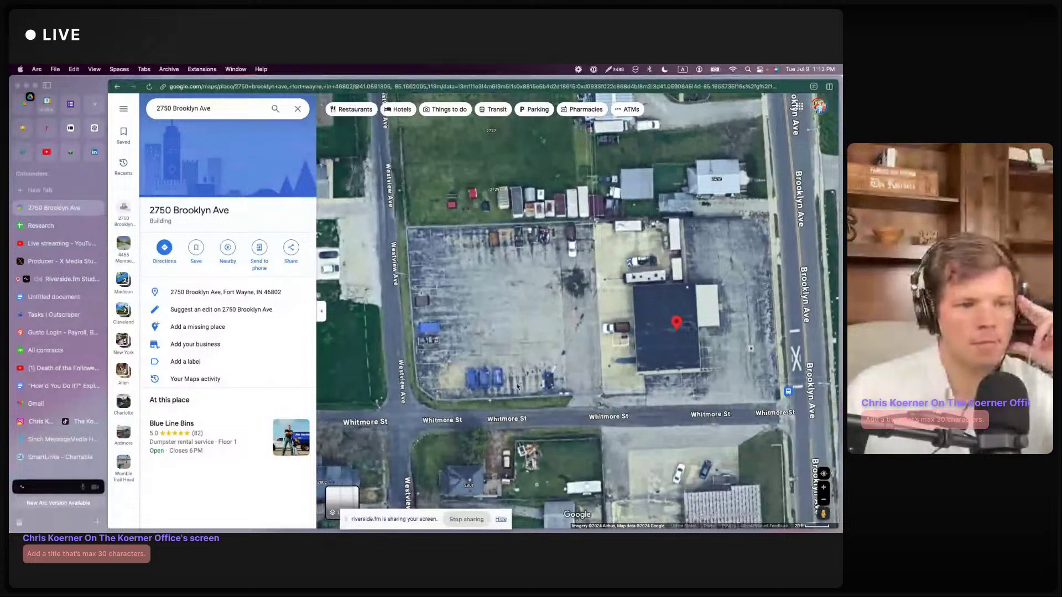
Step: Open Street View beside the Blue Line Bins lot and examine the fenced yard, its entrance and the building
drag(821, 511, 399, 393)
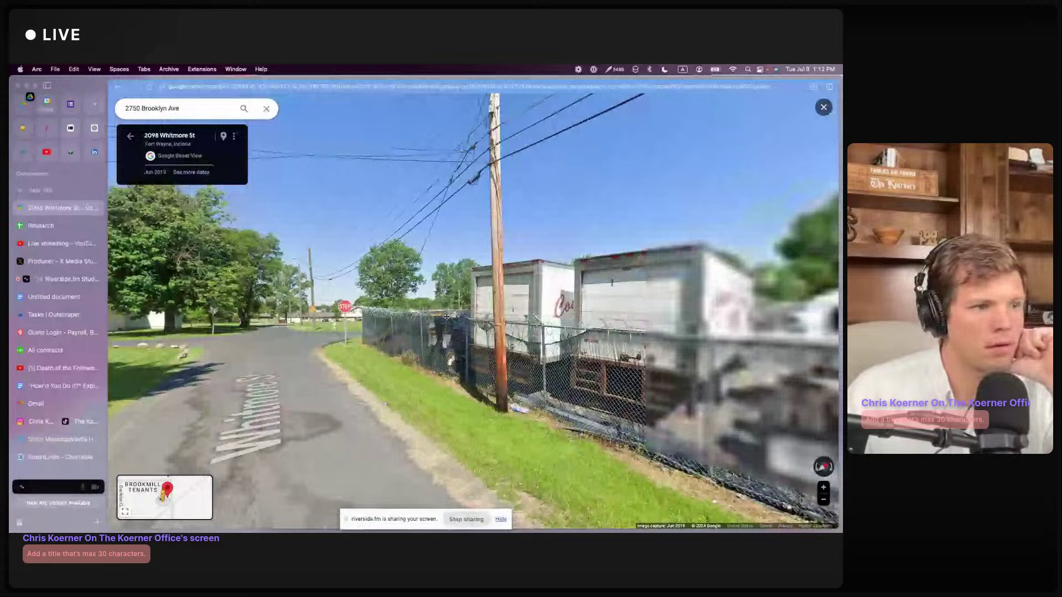
drag(446, 317, 90, 345)
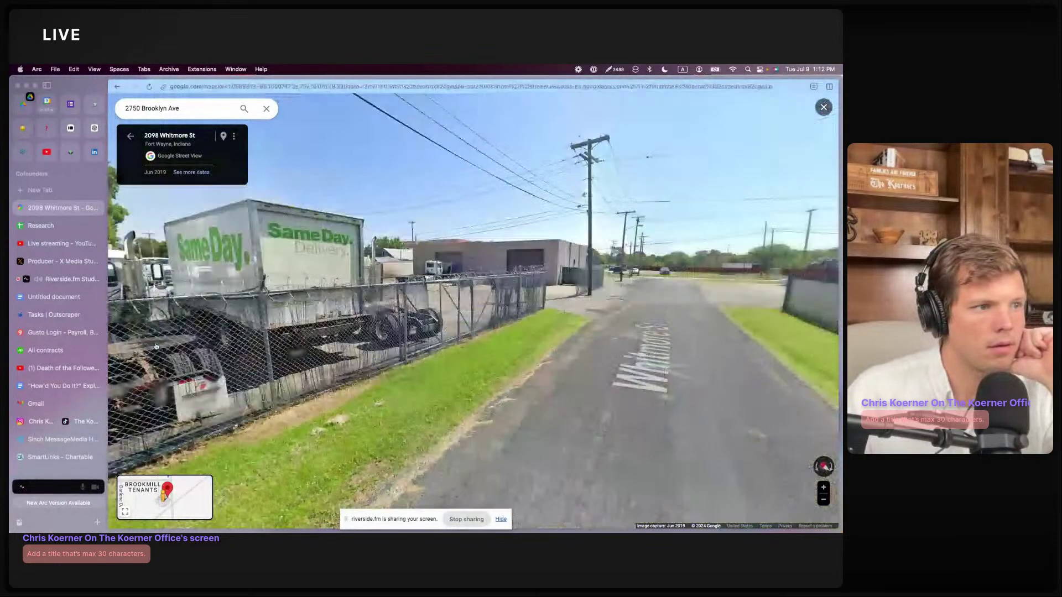
click(669, 332)
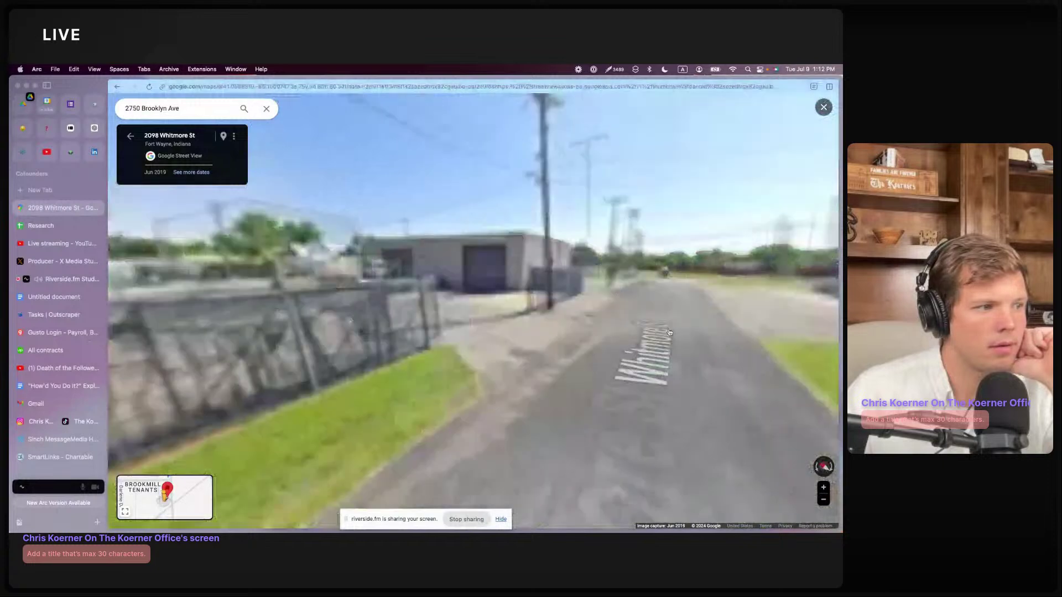
click(668, 332)
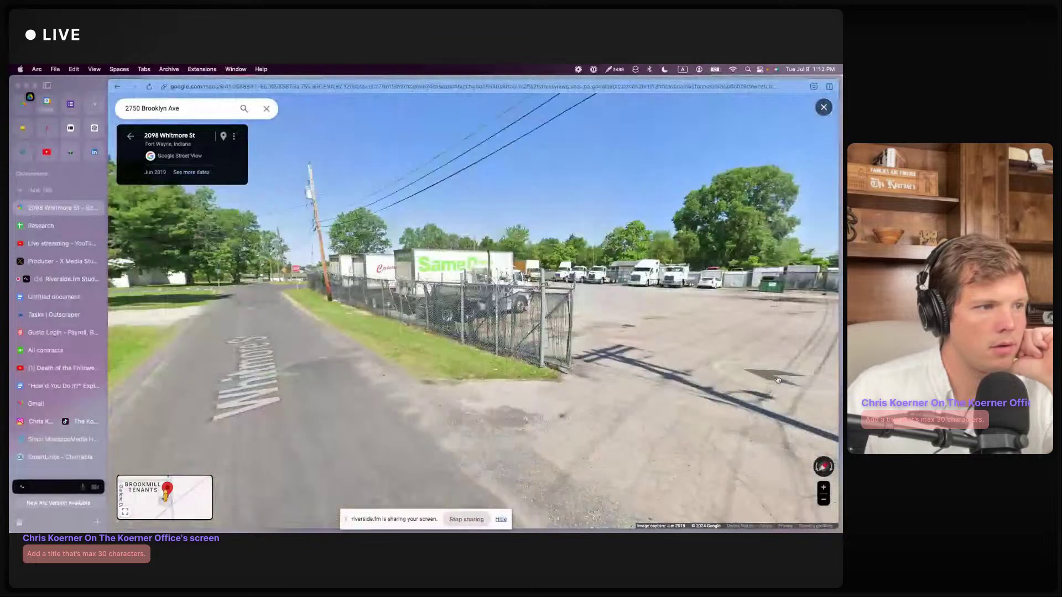
drag(655, 383, 443, 384)
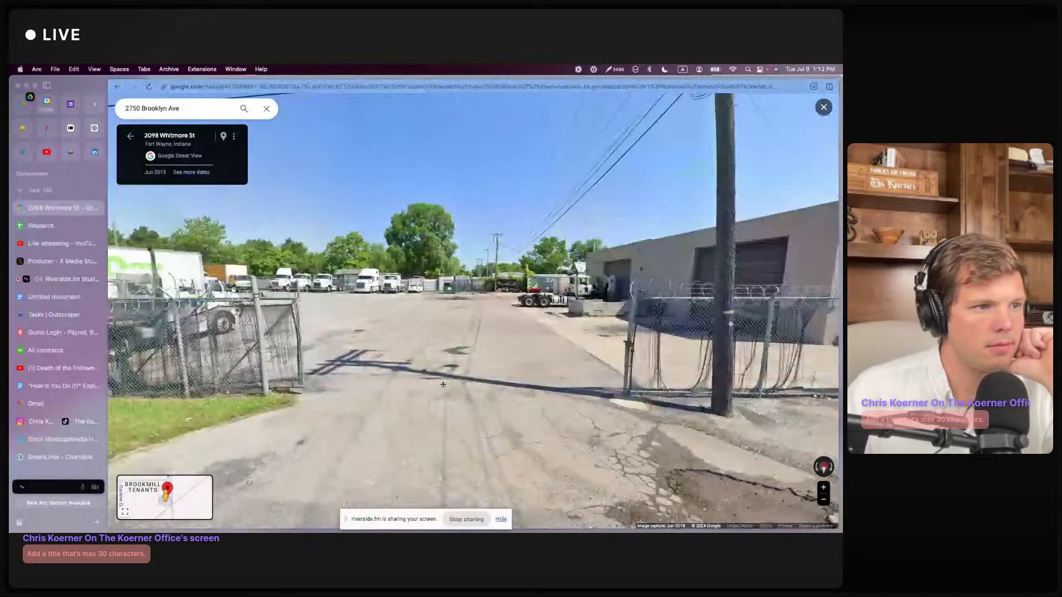
click(437, 382)
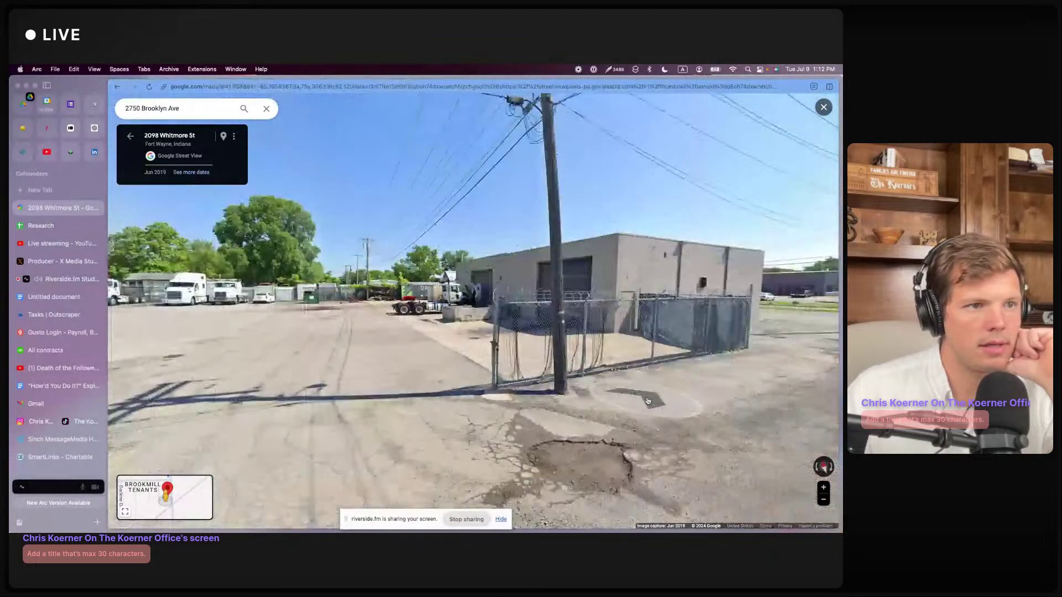
Step: Move along Whitmore St in Street View to examine the Blue Line Bins building and lot, and return to the satellite map
click(648, 401)
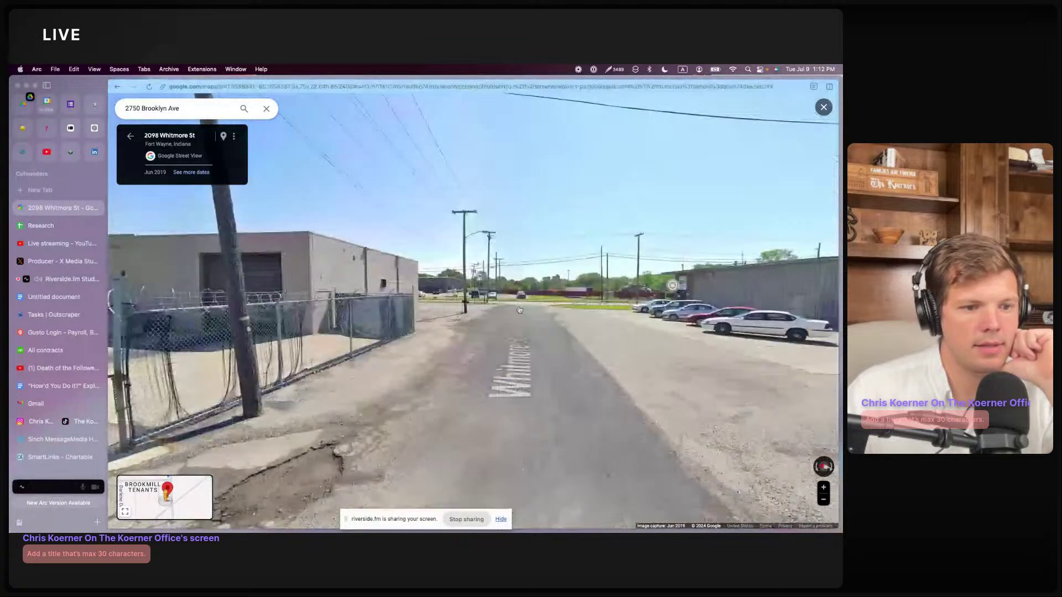
click(331, 371)
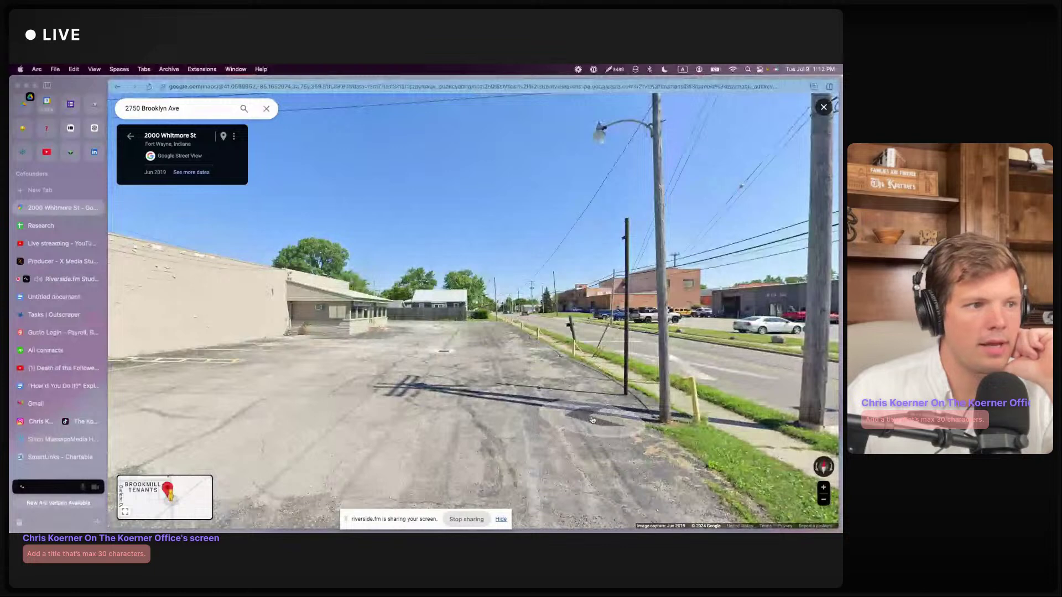
click(232, 256)
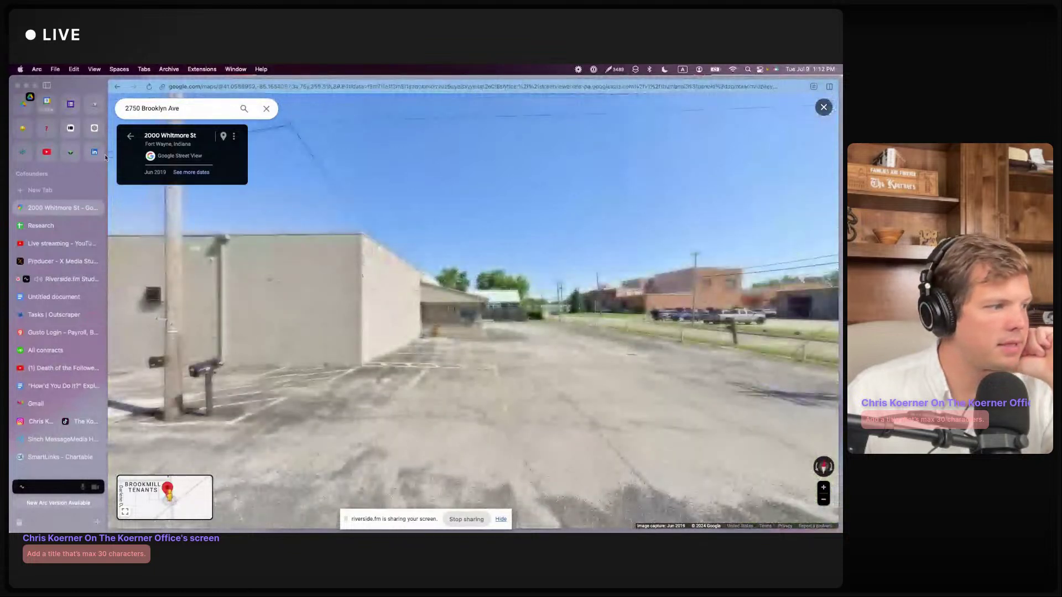
click(131, 137)
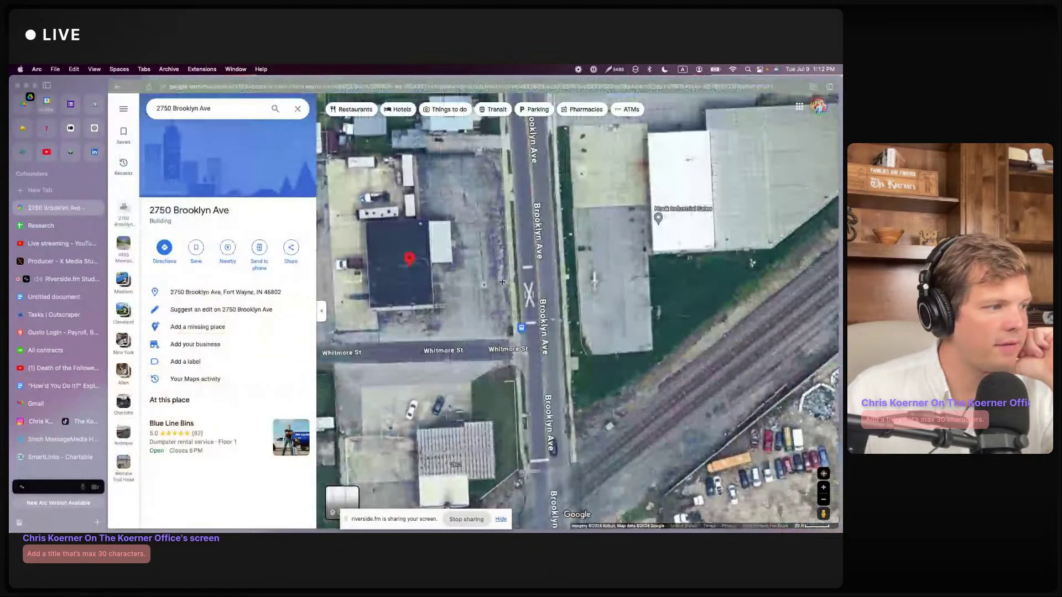
Step: Open Street View on Brooklyn Ave in front of Blue Line Bins and examine the front of the building and its parking lot
drag(821, 514, 532, 242)
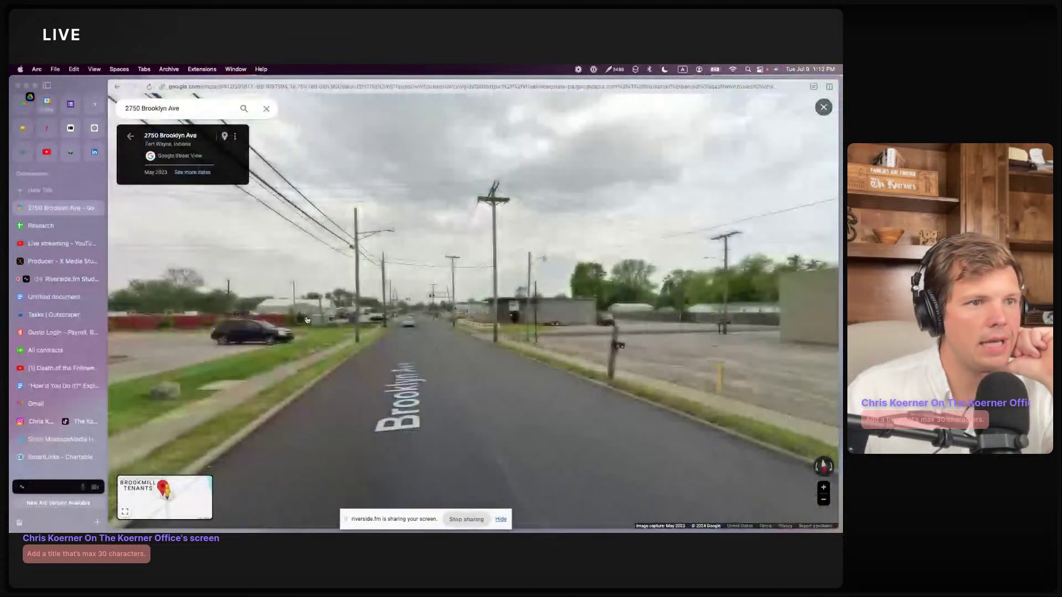
drag(307, 320, 497, 332)
click(474, 344)
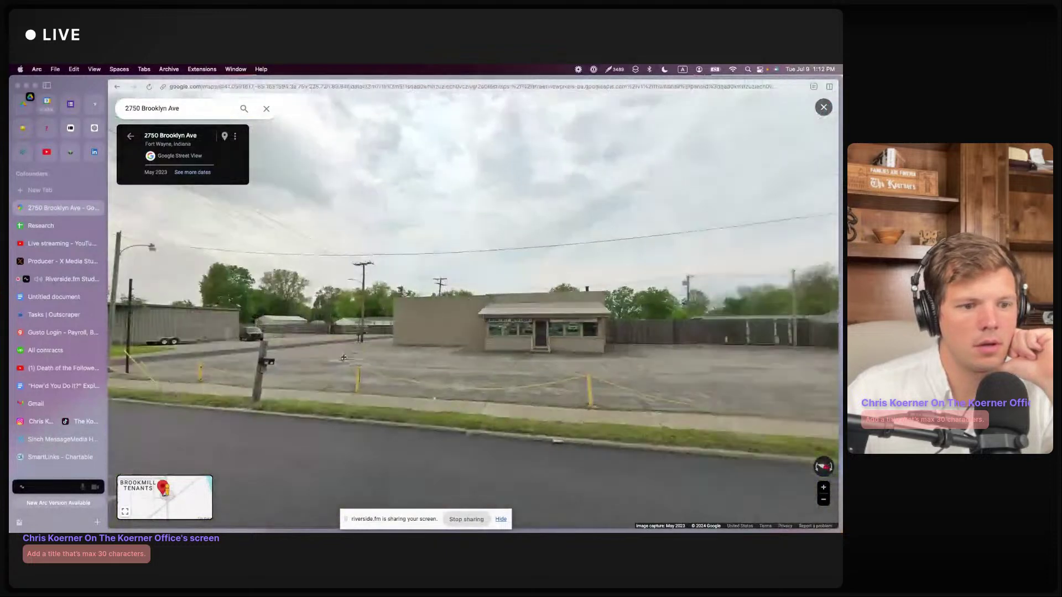
click(658, 359)
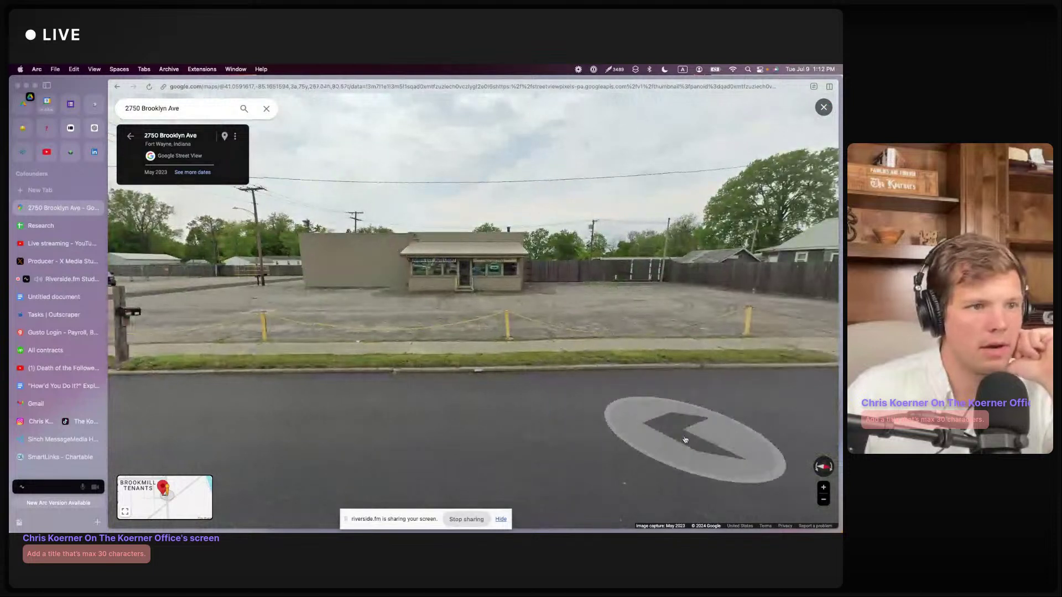
click(439, 272)
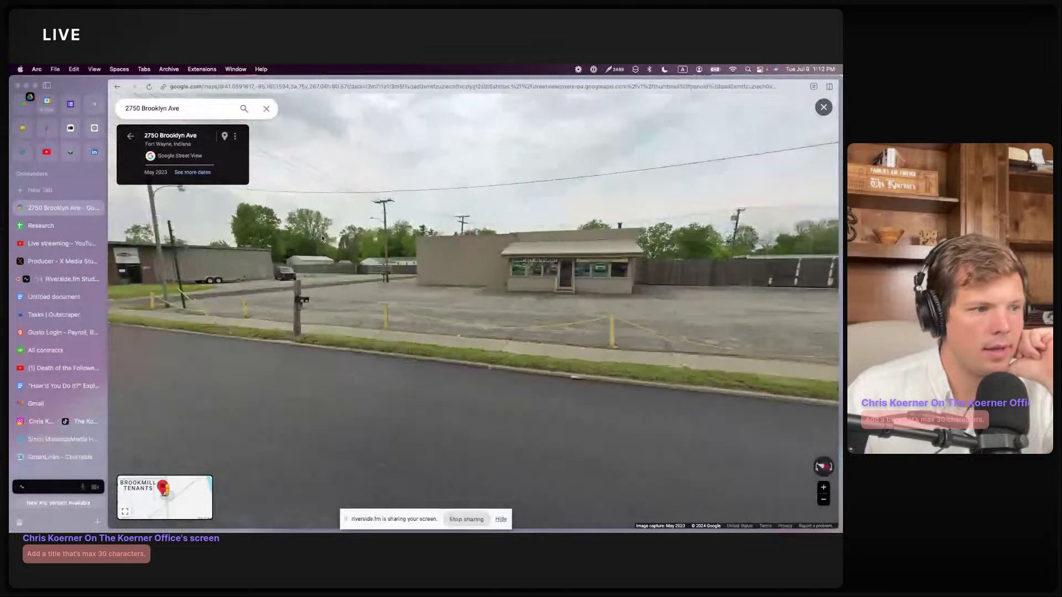
Step: Search the web for "google earth timelapse" in a new tab and open the Google Earth Engine Timelapse page
click(52, 191)
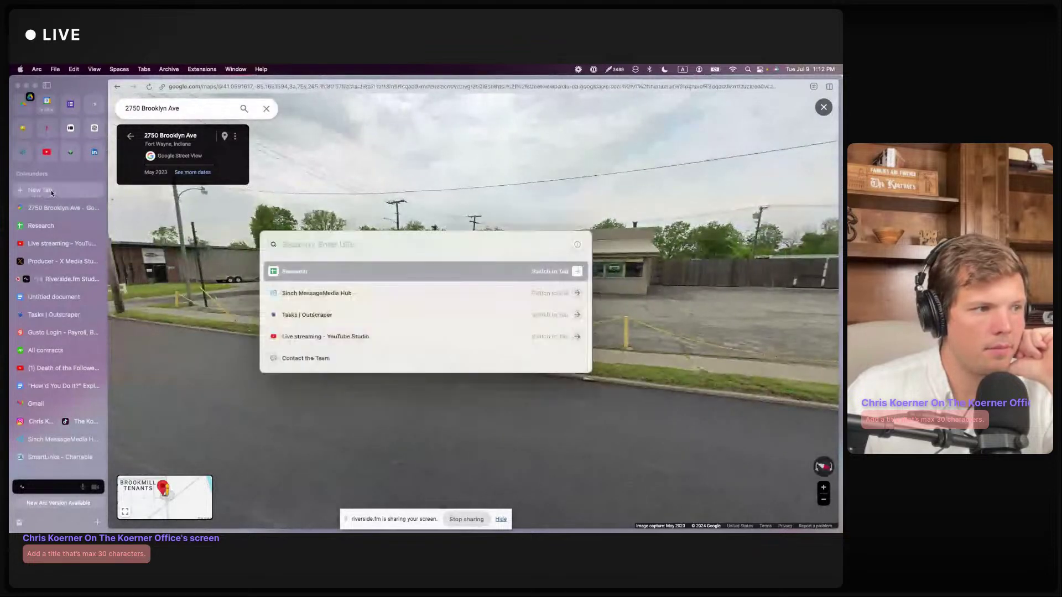
text(google earth timelap)
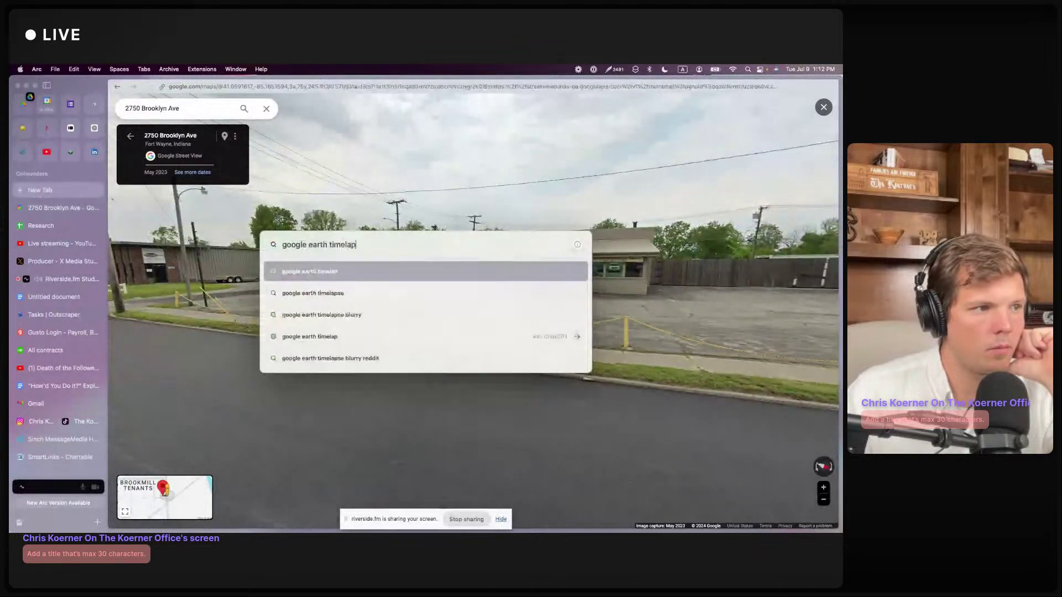
text(se)
key(Return)
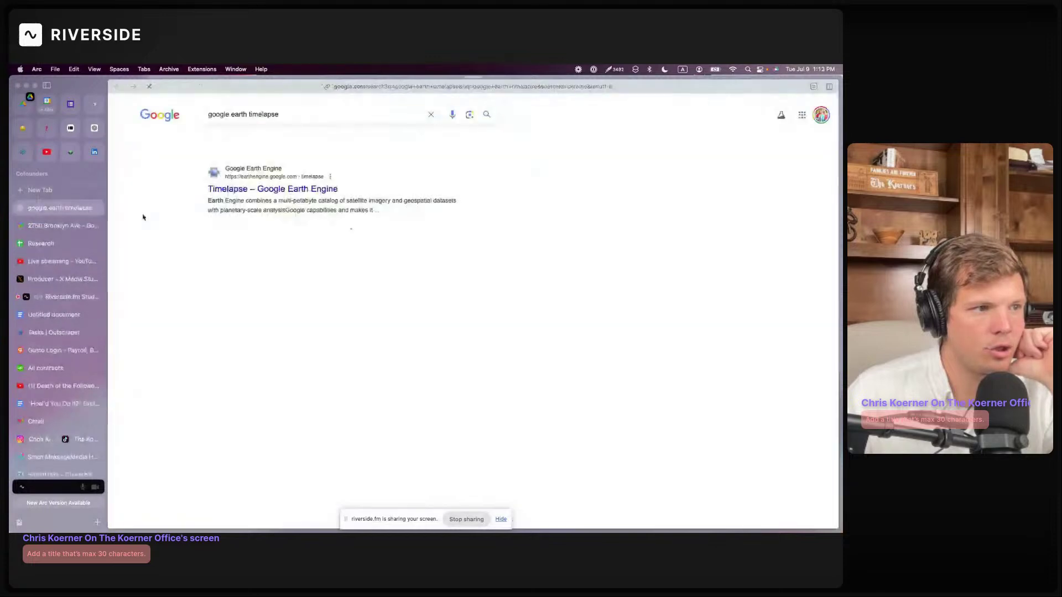
click(231, 189)
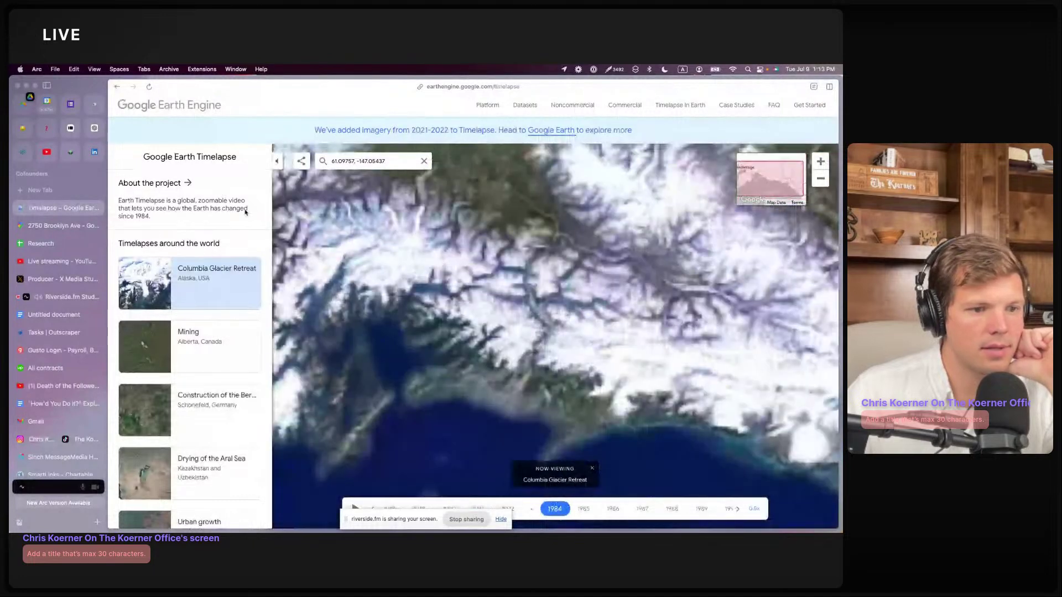
Step: Look up Blue Line Bins' Fort Wayne address in Earth Timelapse, examine the imagery at different zoom levels, and close the page
triple_click(355, 161)
text(2750 Brooklyn Ave	Fort Wayne)
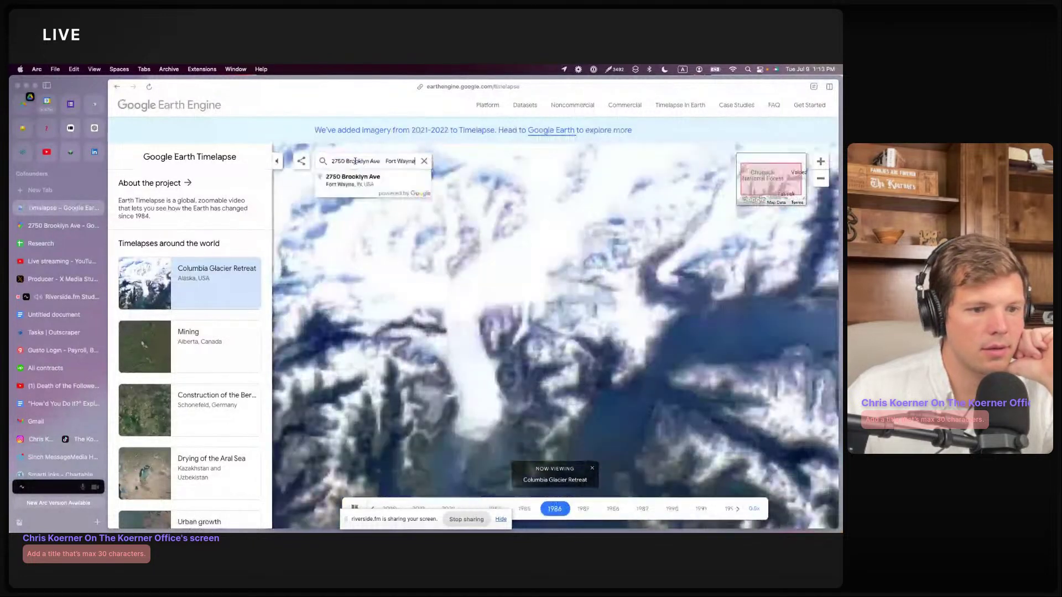
click(493, 219)
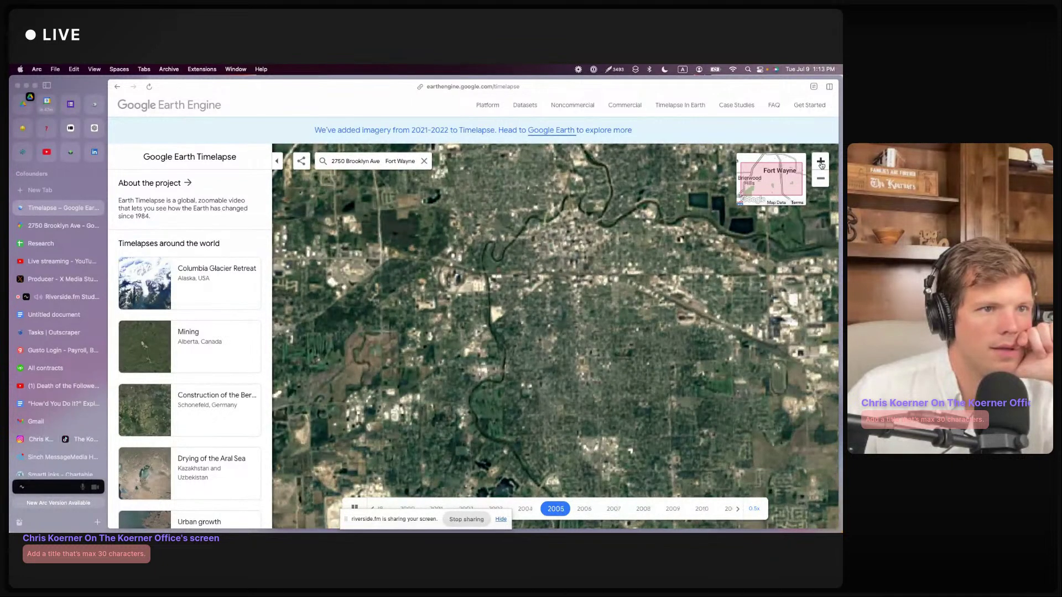
click(820, 178)
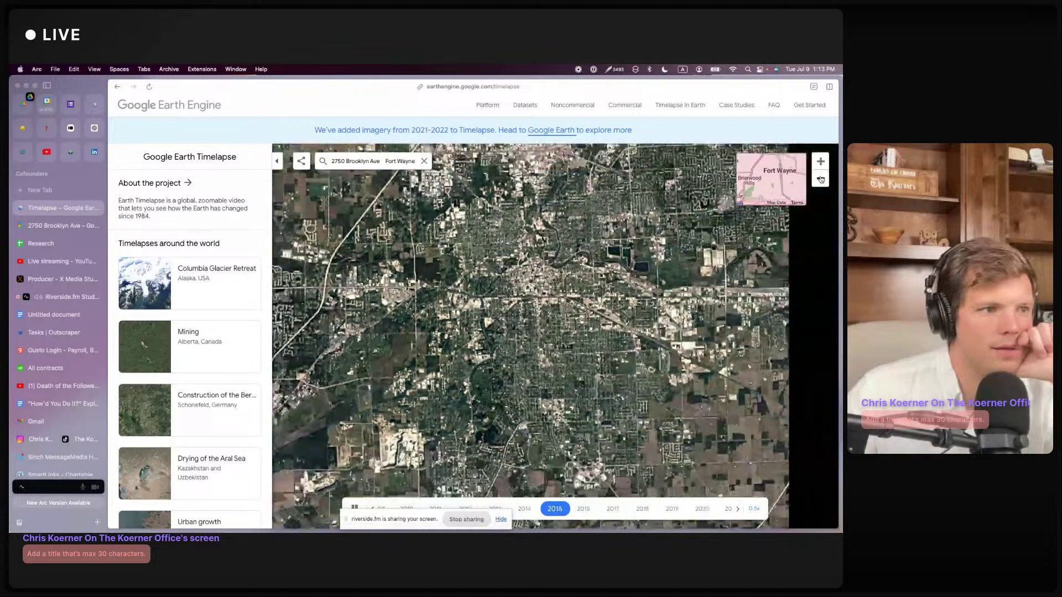
click(821, 161)
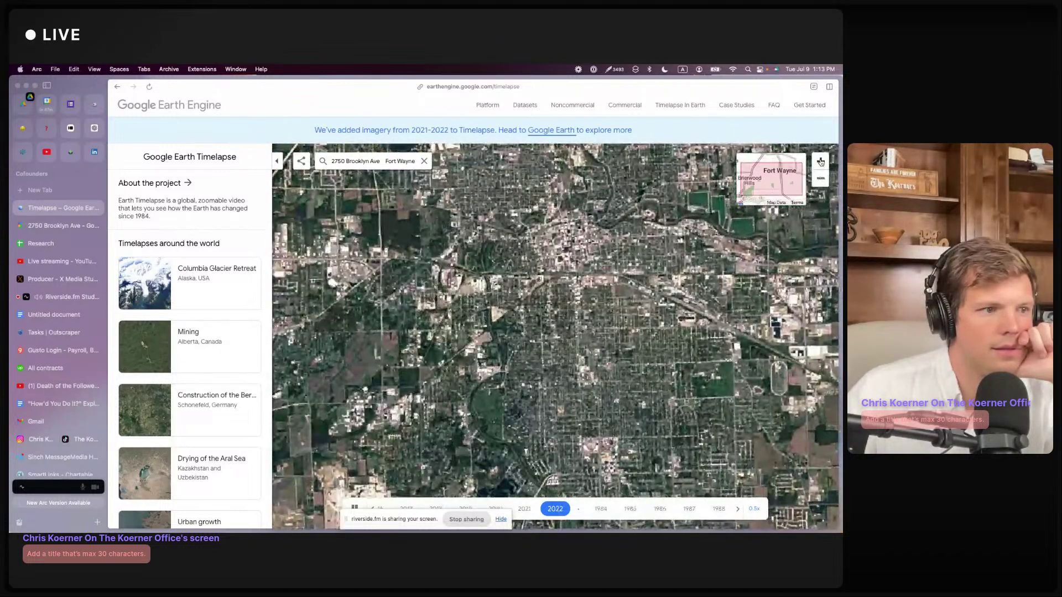
click(97, 208)
Step: Return to the MessageMedia inbox, read the two newest replies and reopen the one about the 11 yard dumpsters
click(51, 444)
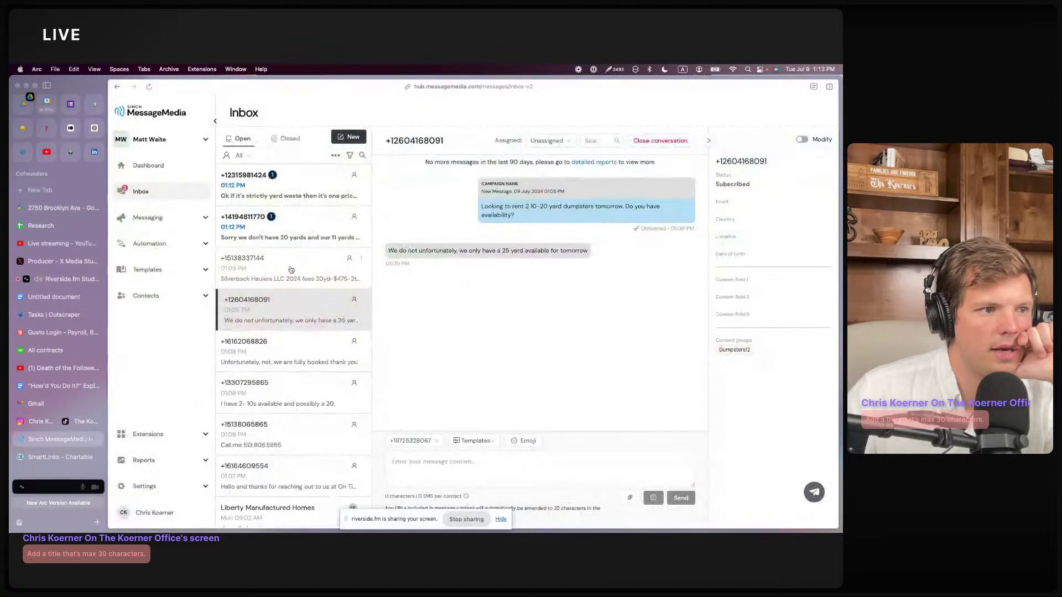
click(359, 221)
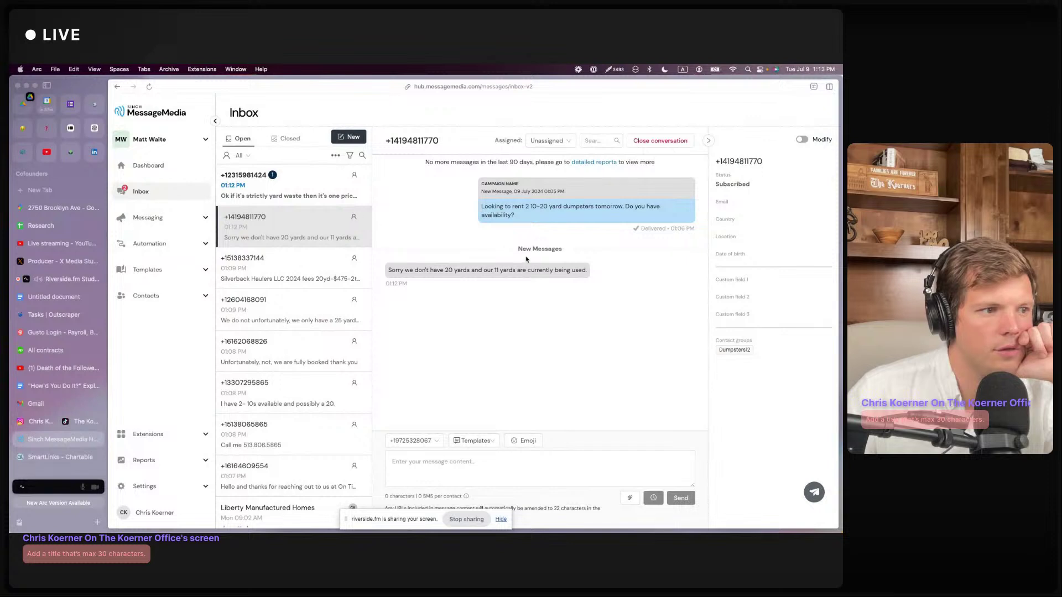
click(361, 178)
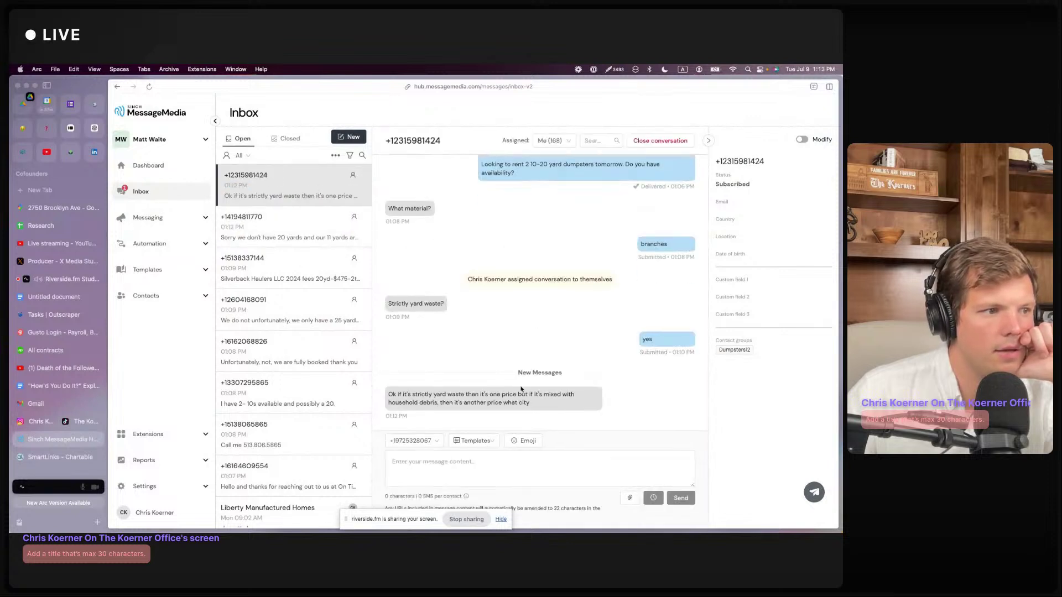
scroll(514, 403, up, 2)
scroll(494, 390, up, 2)
scroll(494, 390, down, 2)
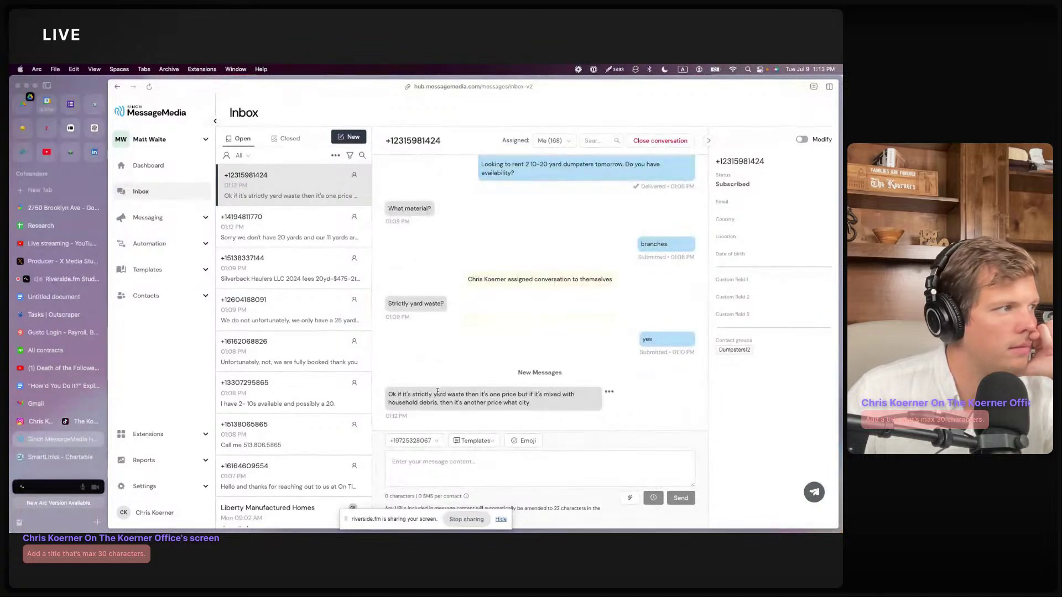
click(304, 217)
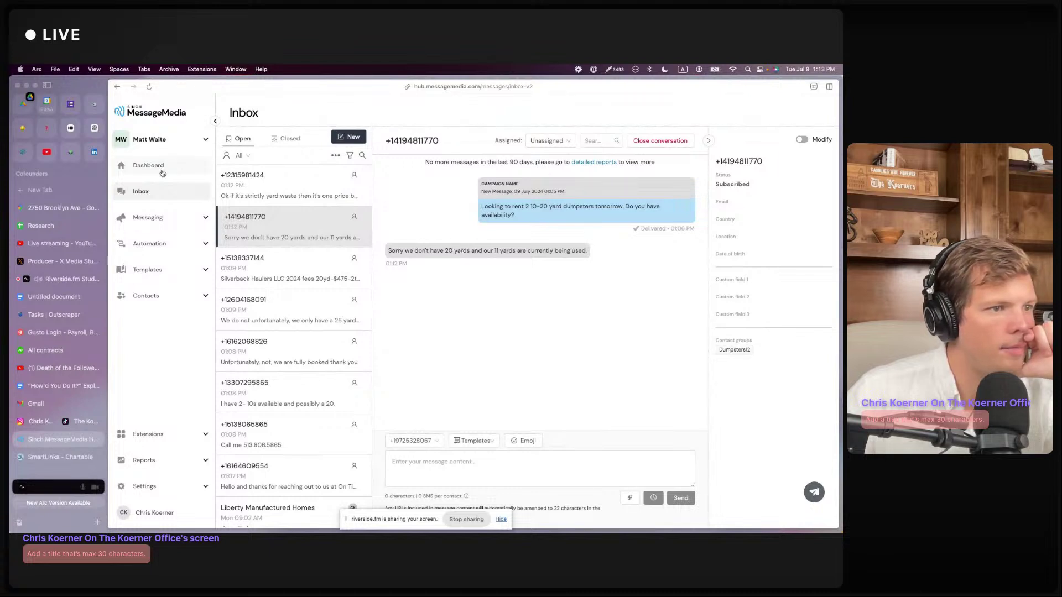
Step: Find the replying company in the Research spreadsheet by its phone number's last digits and check its name, category and city
click(41, 225)
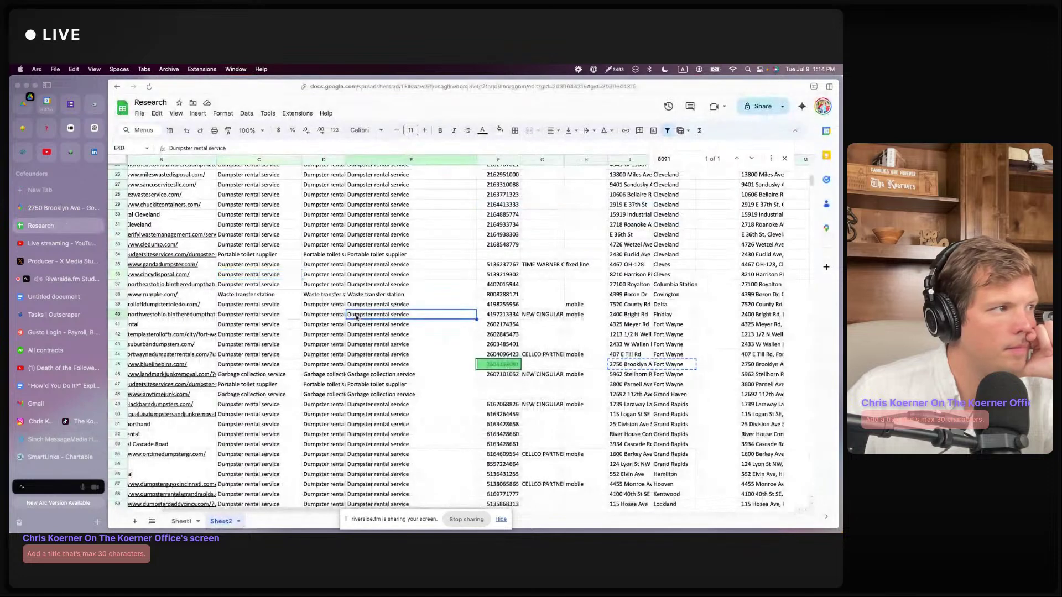
key(ctrl+f)
text(11770)
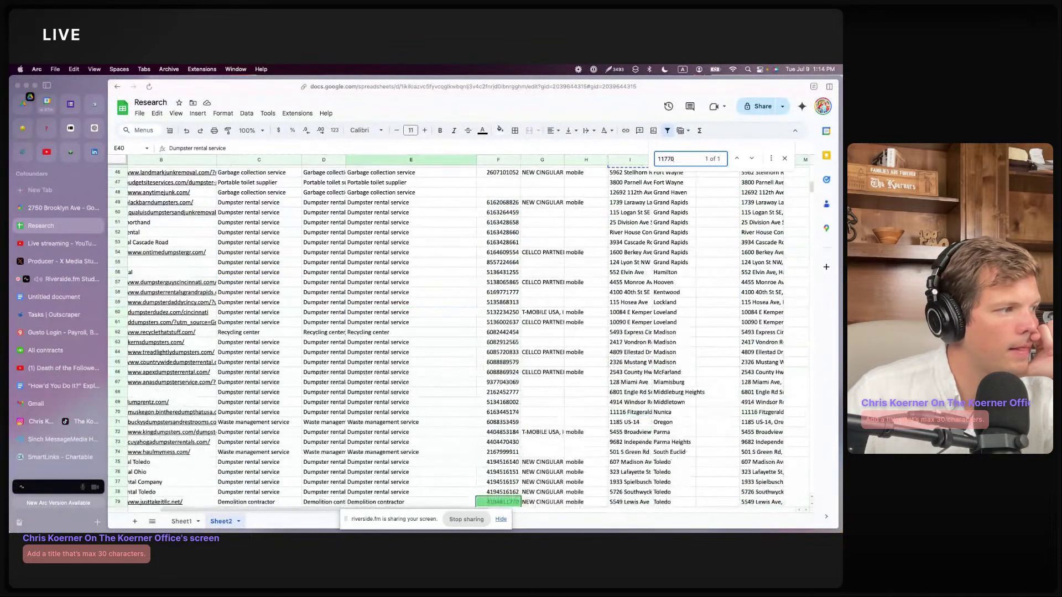
scroll(480, 313, down, 5)
click(391, 374)
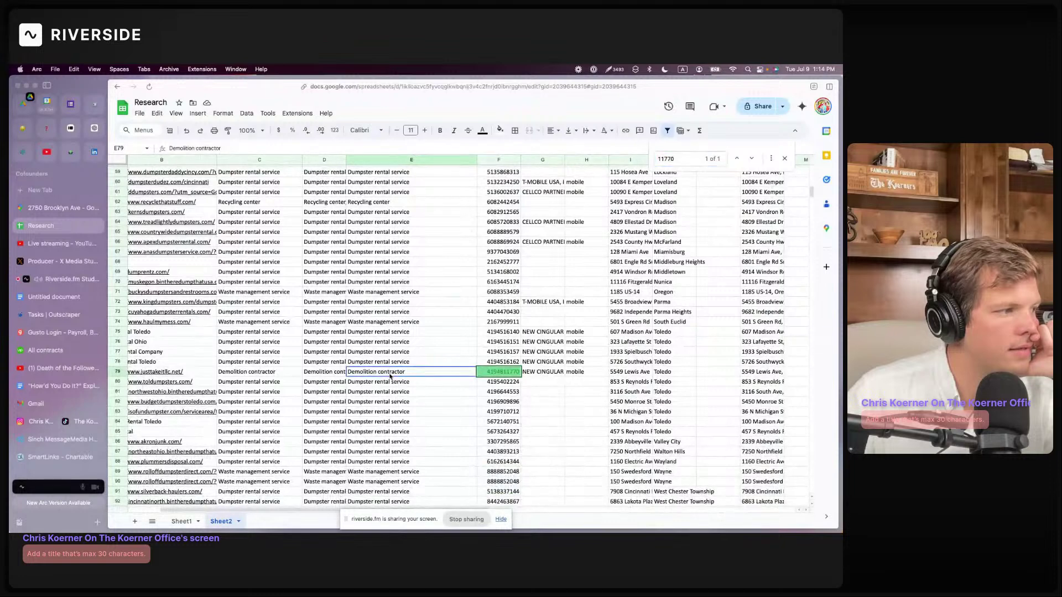
scroll(364, 374, left, 2)
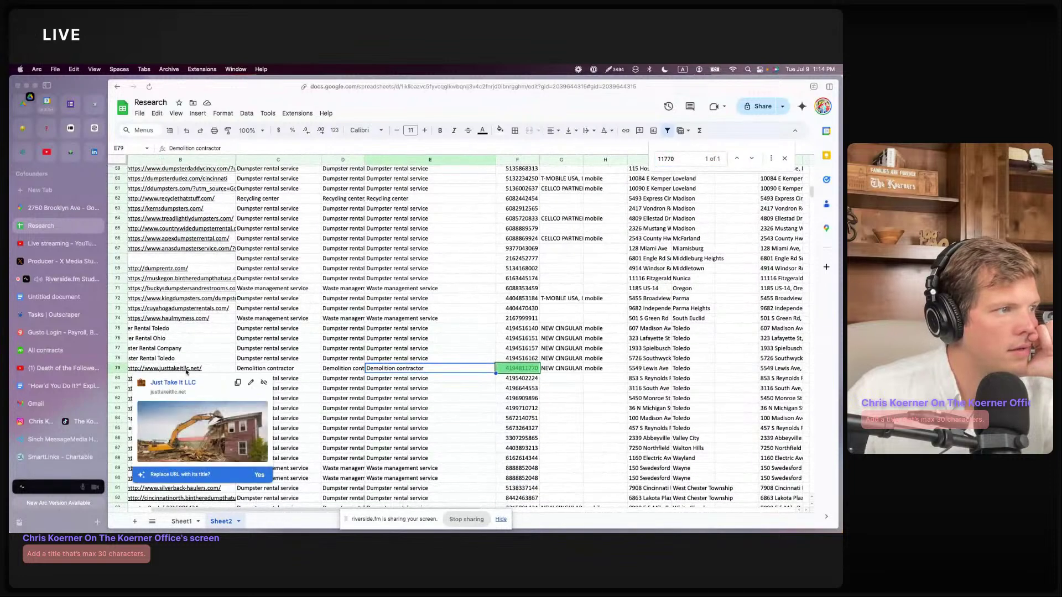
scroll(440, 380, left, 2)
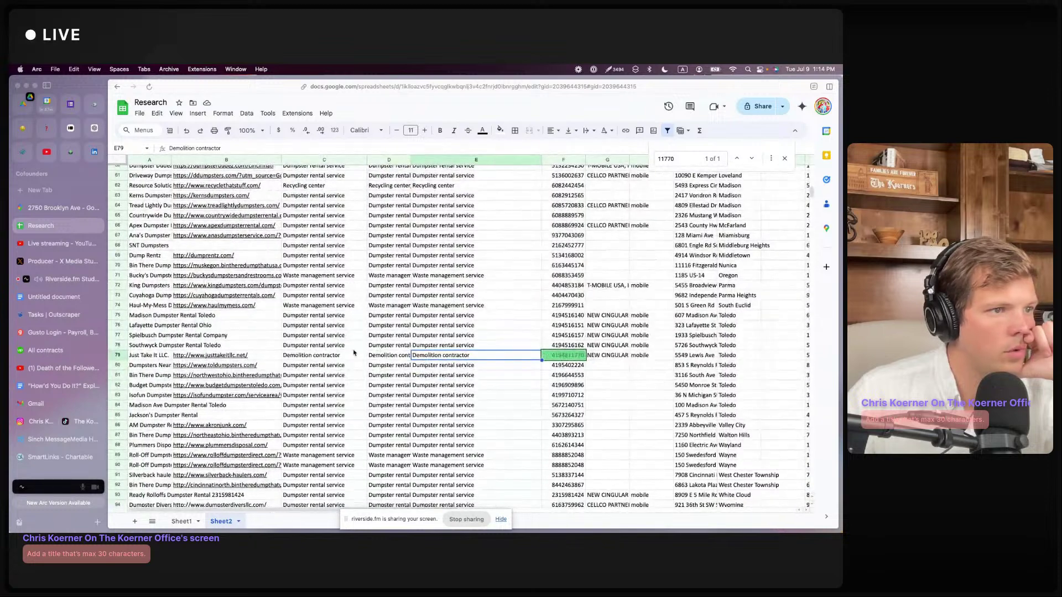
scroll(373, 365, up, 1)
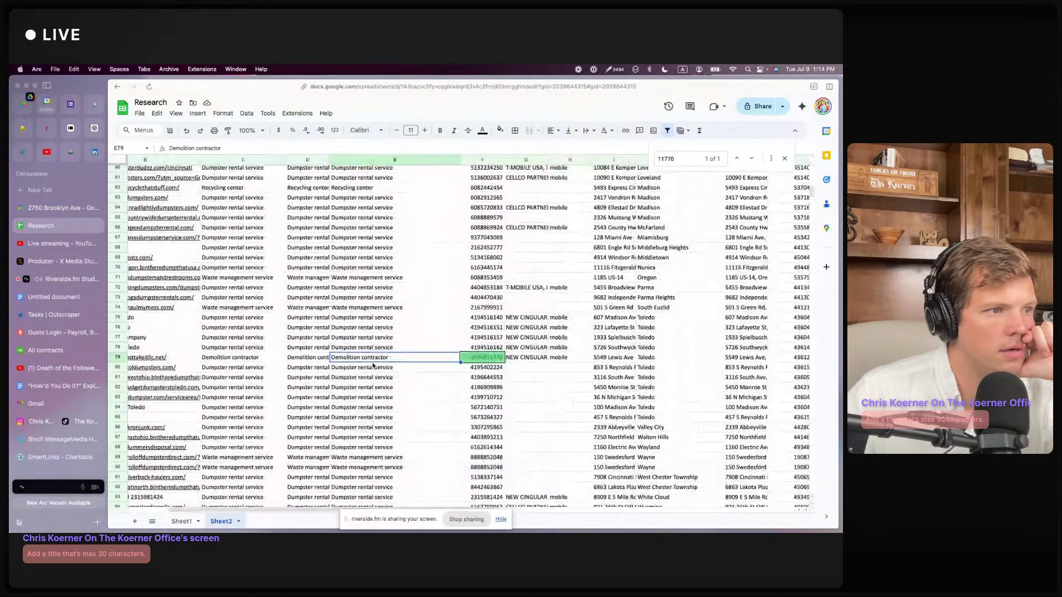
scroll(373, 366, right, 2)
scroll(373, 365, left, 2)
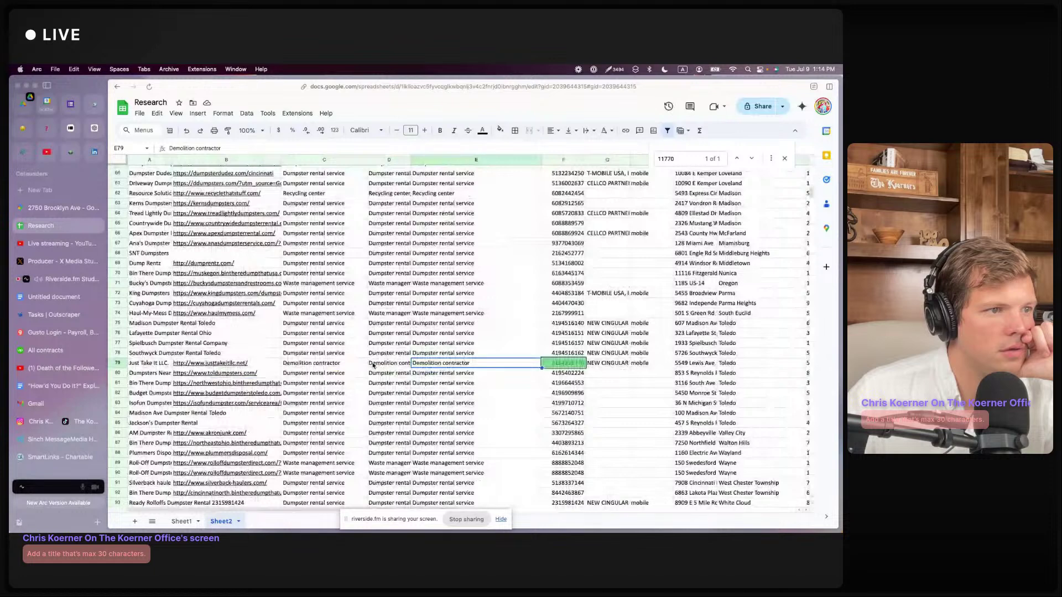
Step: Open the Just Take It LLC website from its spreadsheet row, look through the home page and open the Residential page
click(226, 364)
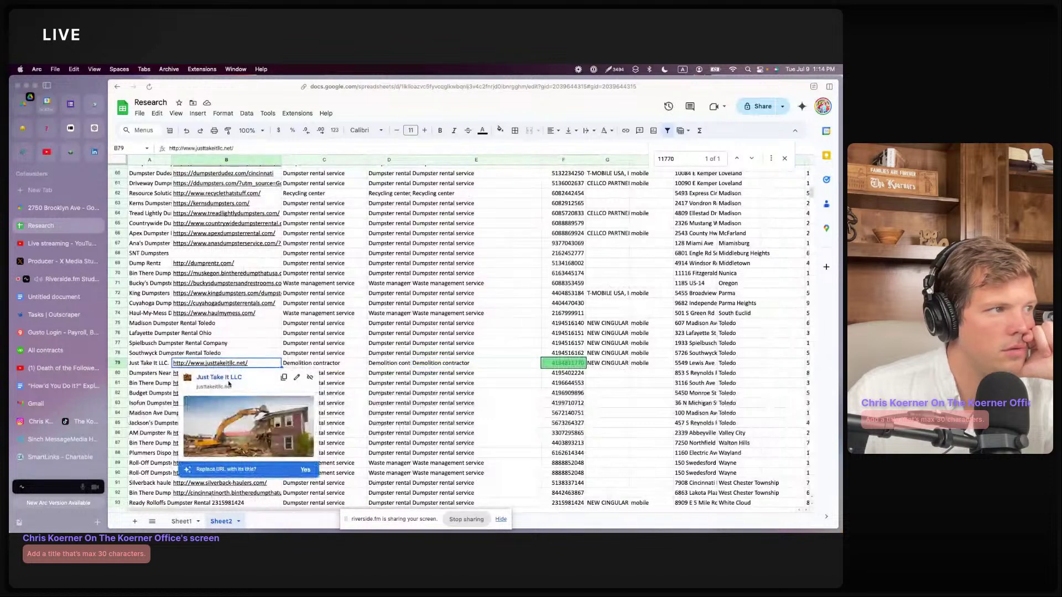
click(227, 380)
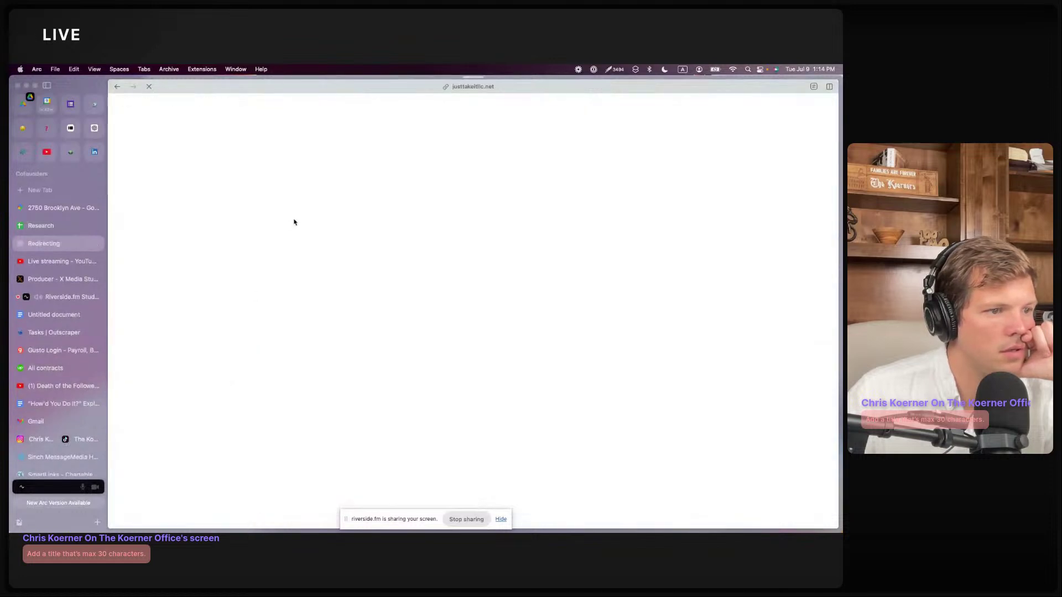
scroll(403, 246, down, 5)
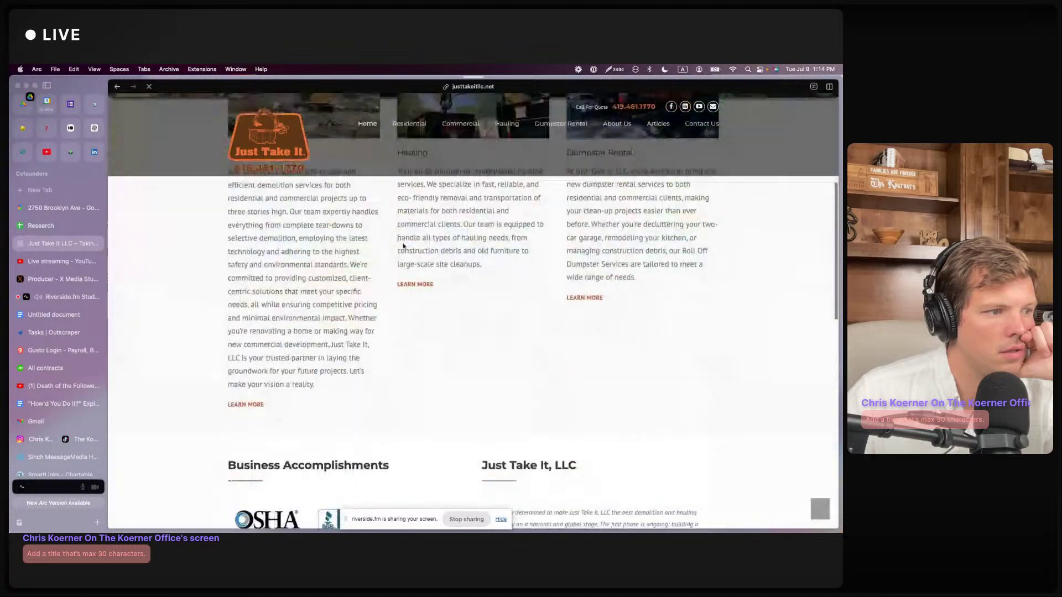
scroll(403, 246, down, 7)
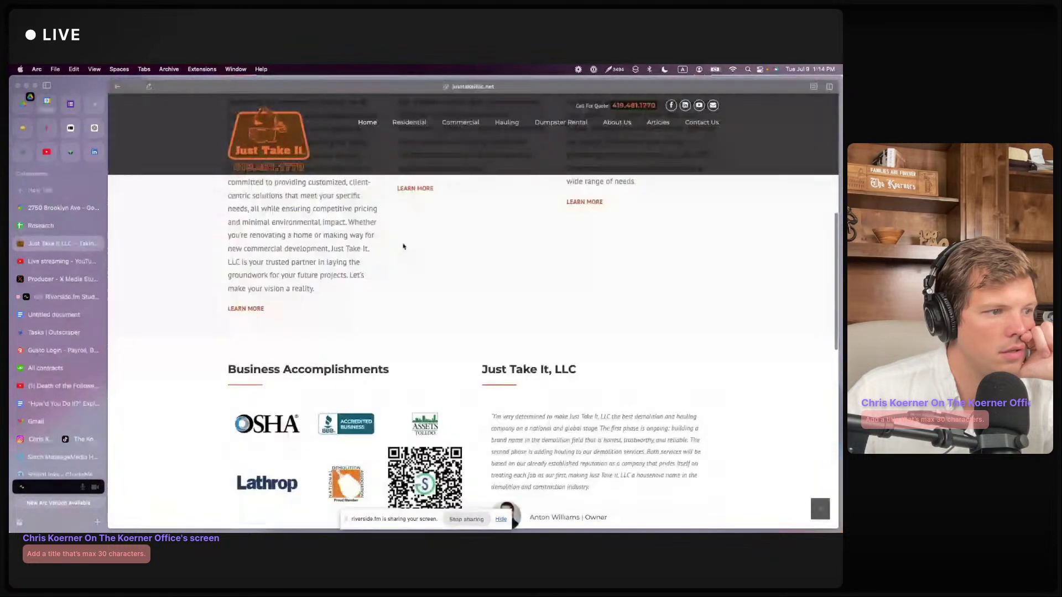
scroll(403, 246, down, 10)
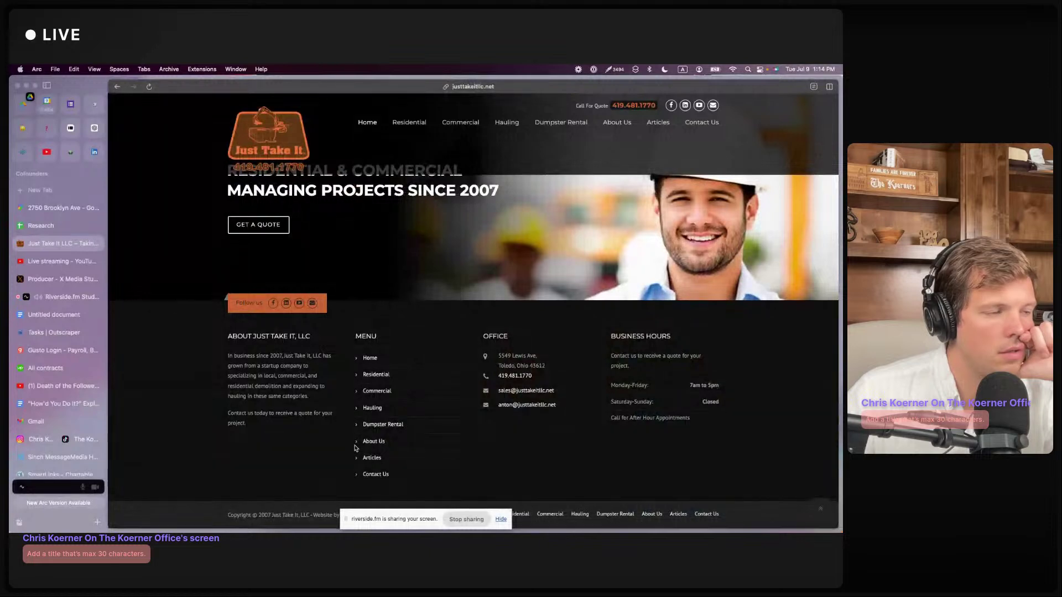
scroll(381, 387, up, 5)
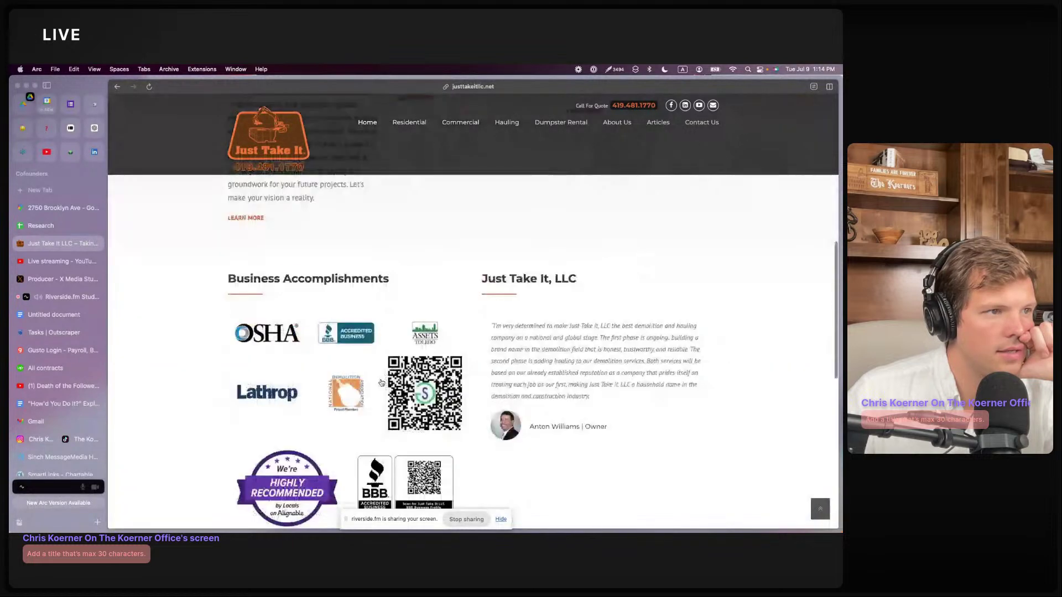
click(408, 123)
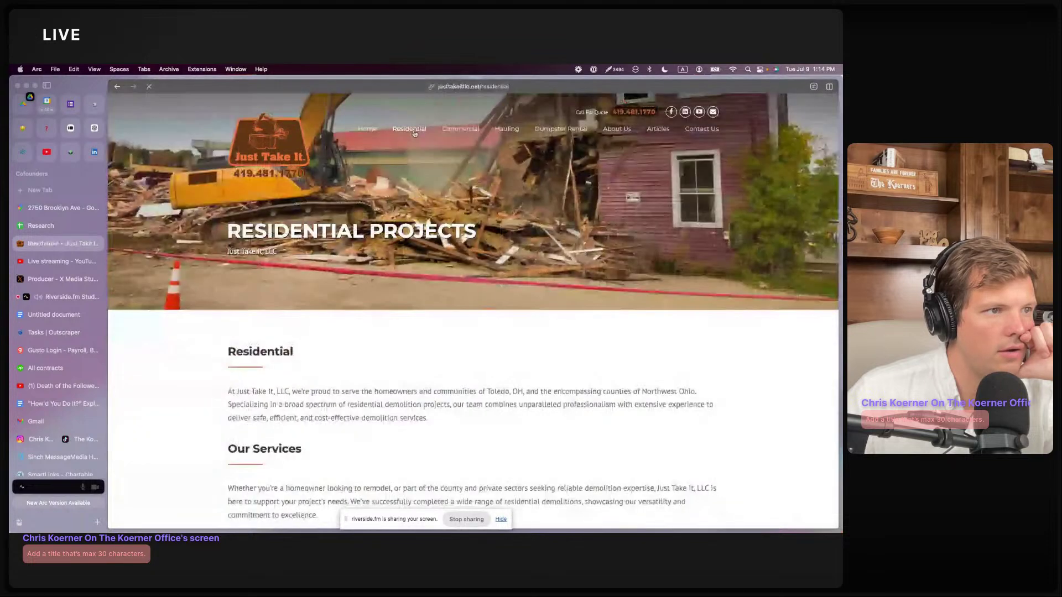
Step: Skim the Residential page of the Just Take It LLC website and close the site
scroll(496, 330, down, 5)
scroll(495, 330, up, 5)
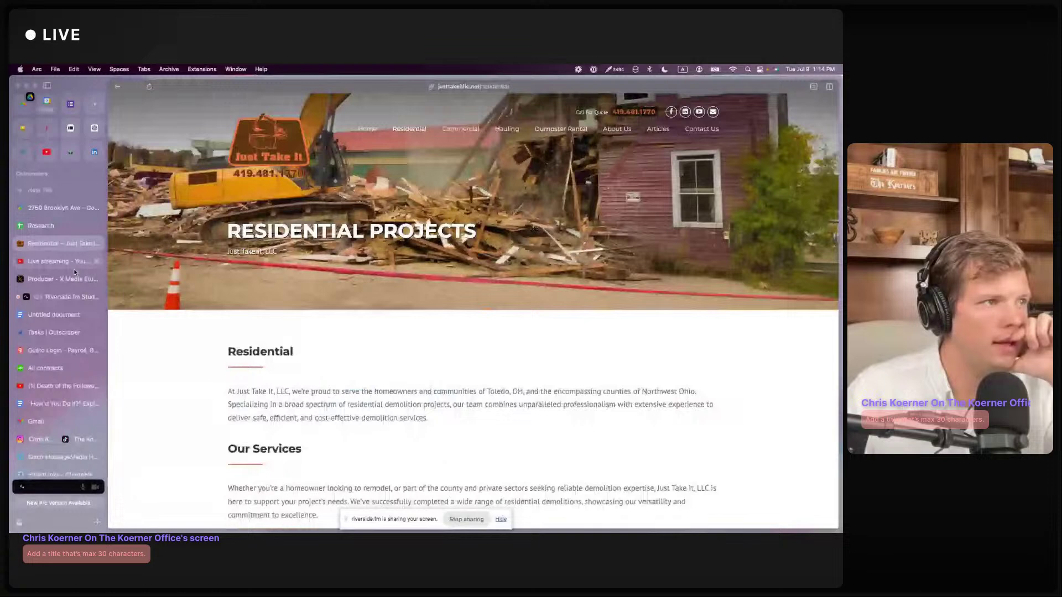
key(super+w)
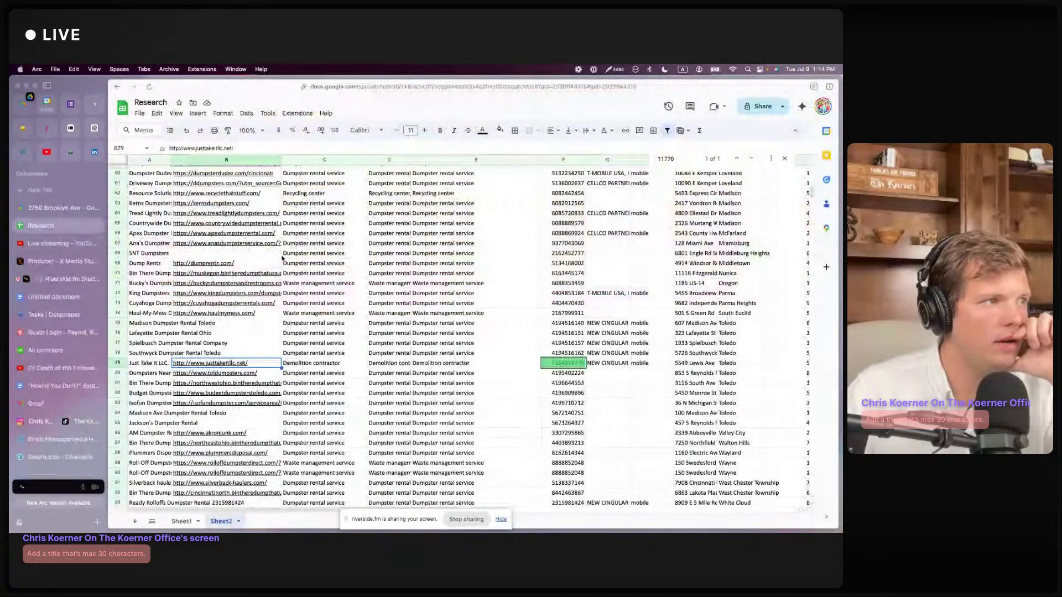
Step: Open Sheet1 of the Research spreadsheet and compare the city metrics for Toledo, Madison and Grand Rapids, ending on the Grand Rapids row
click(181, 522)
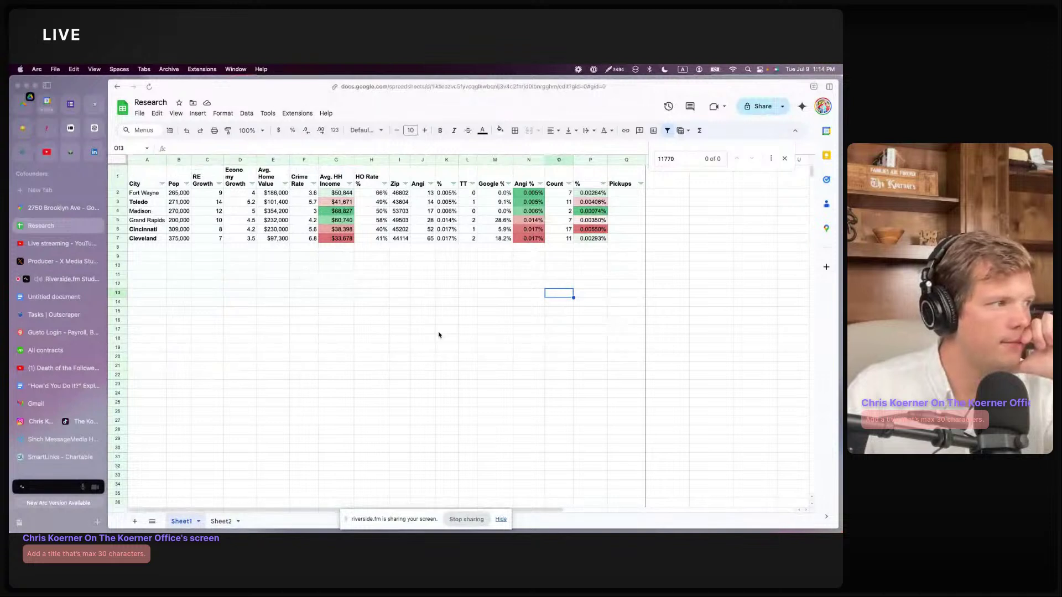
click(134, 211)
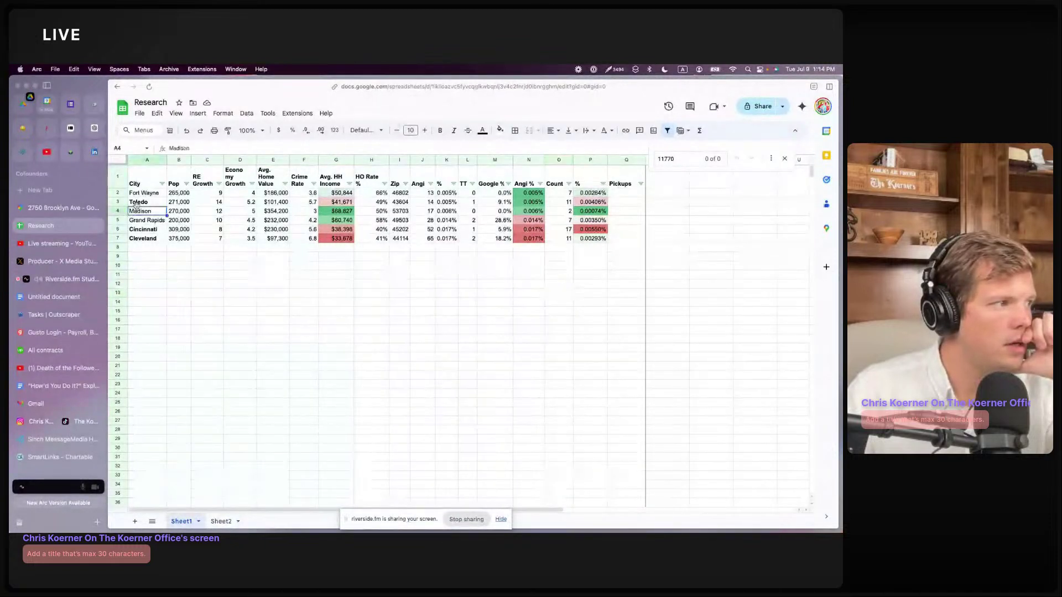
click(140, 204)
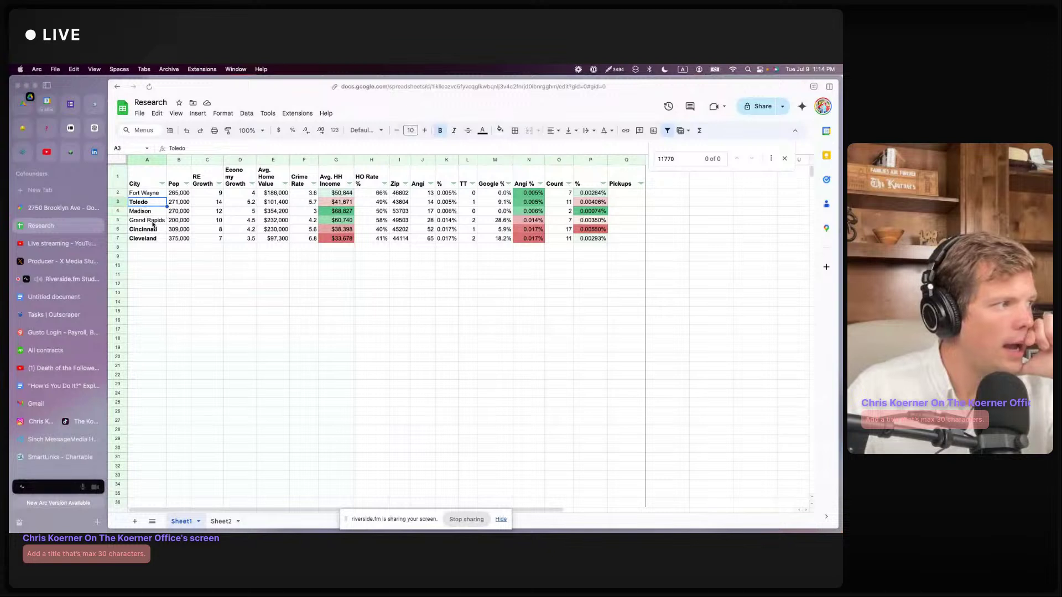
drag(153, 222, 394, 234)
click(281, 261)
click(175, 221)
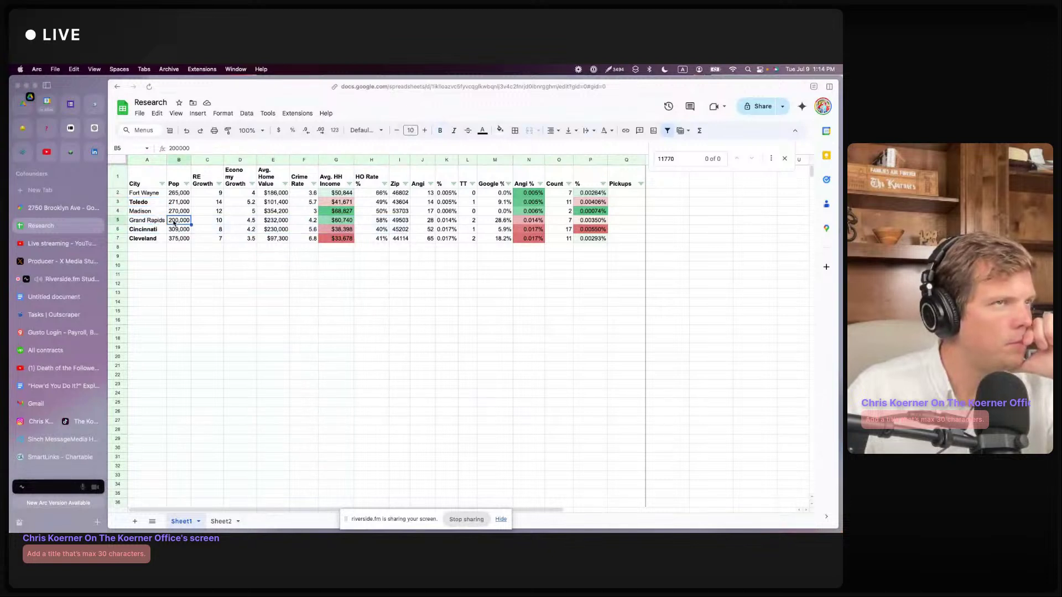
click(121, 221)
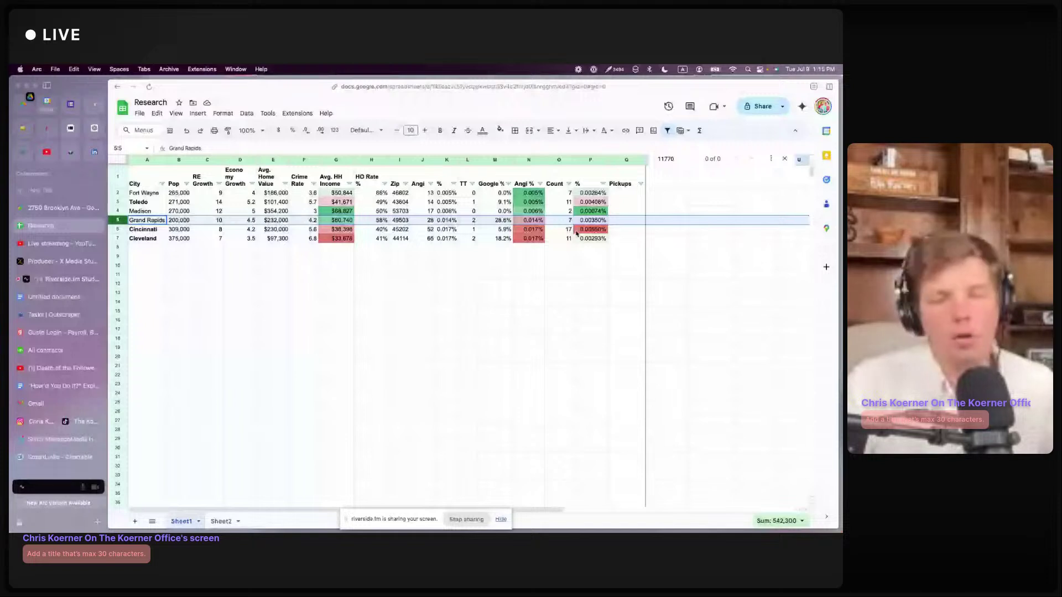
Step: Deselect the Grand Rapids row and close the sheet's find box, leaving an empty cell below the city table selected
click(467, 257)
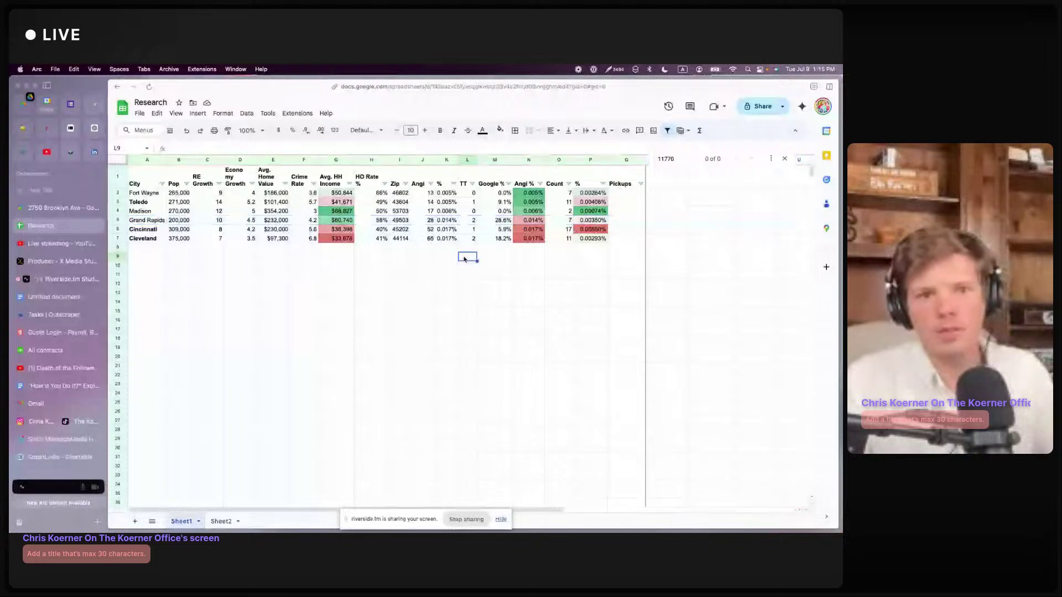
key(Escape)
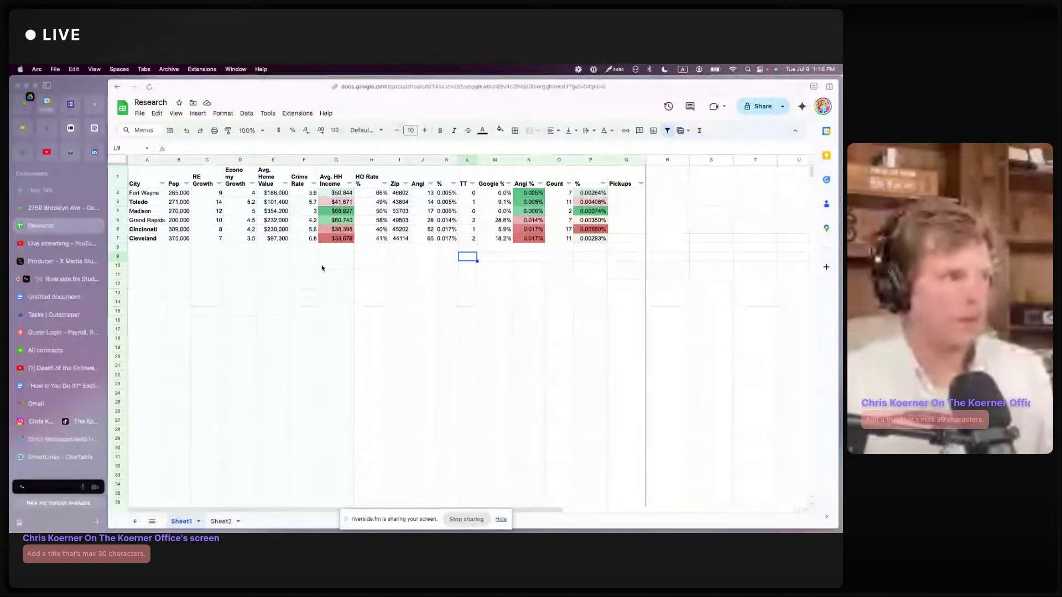
click(292, 267)
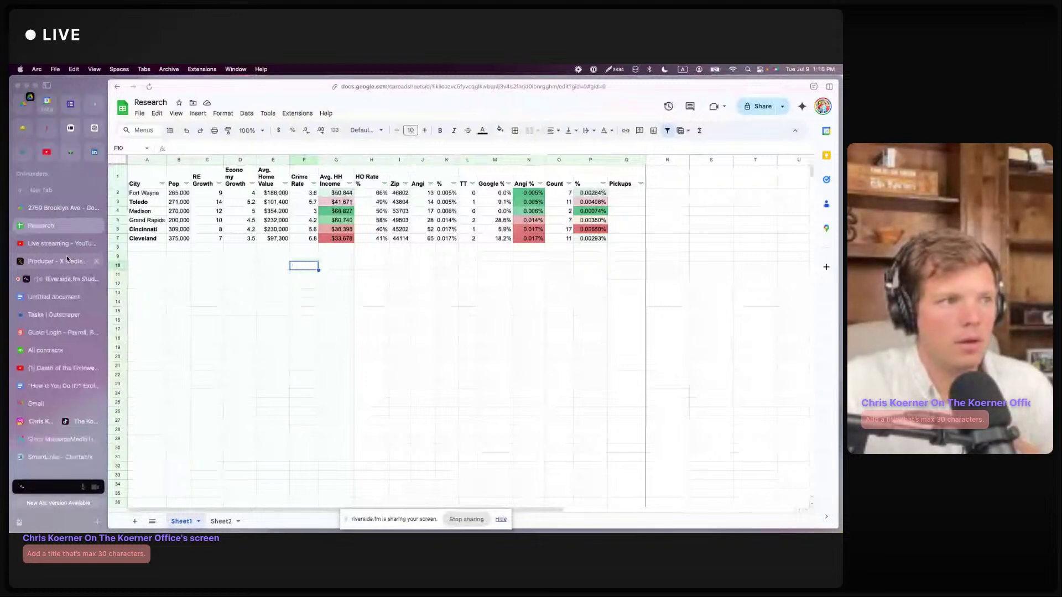
Step: Check the live chat in YouTube Studio, then return to the Research spreadsheet and stop sharing the screen
click(58, 244)
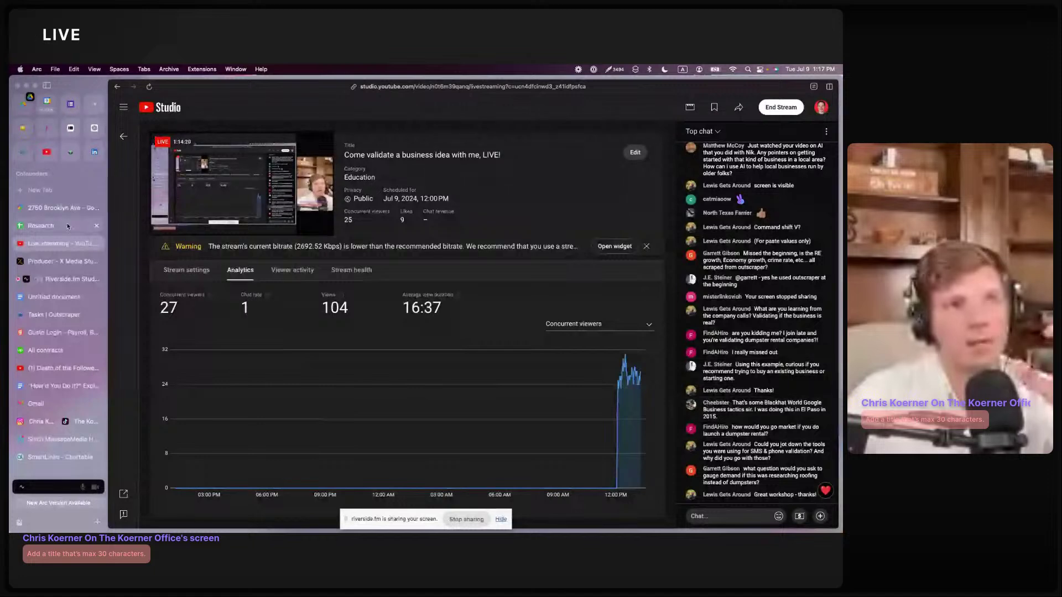
click(50, 226)
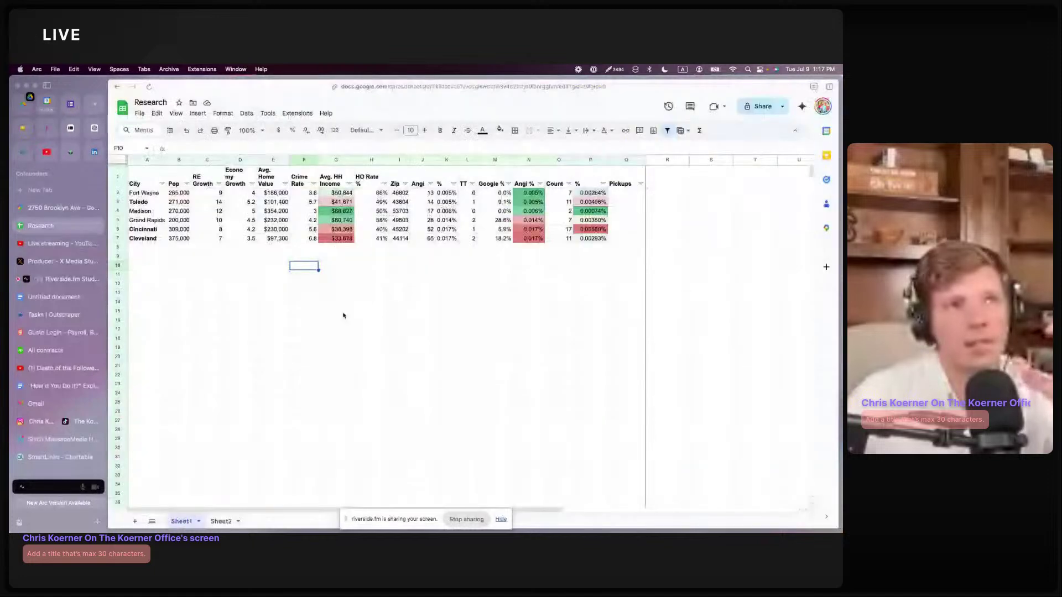
click(477, 522)
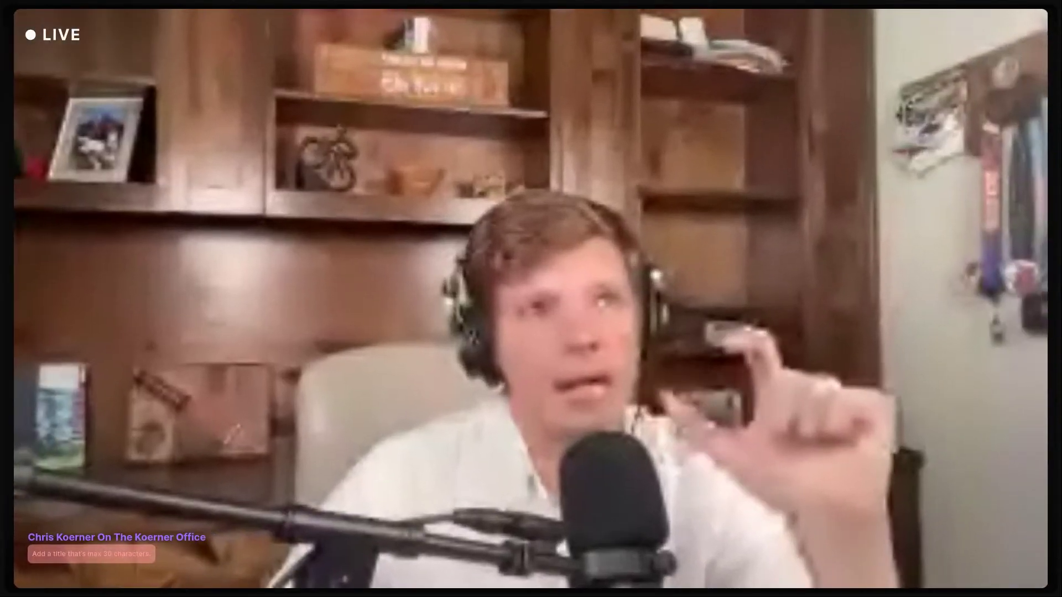